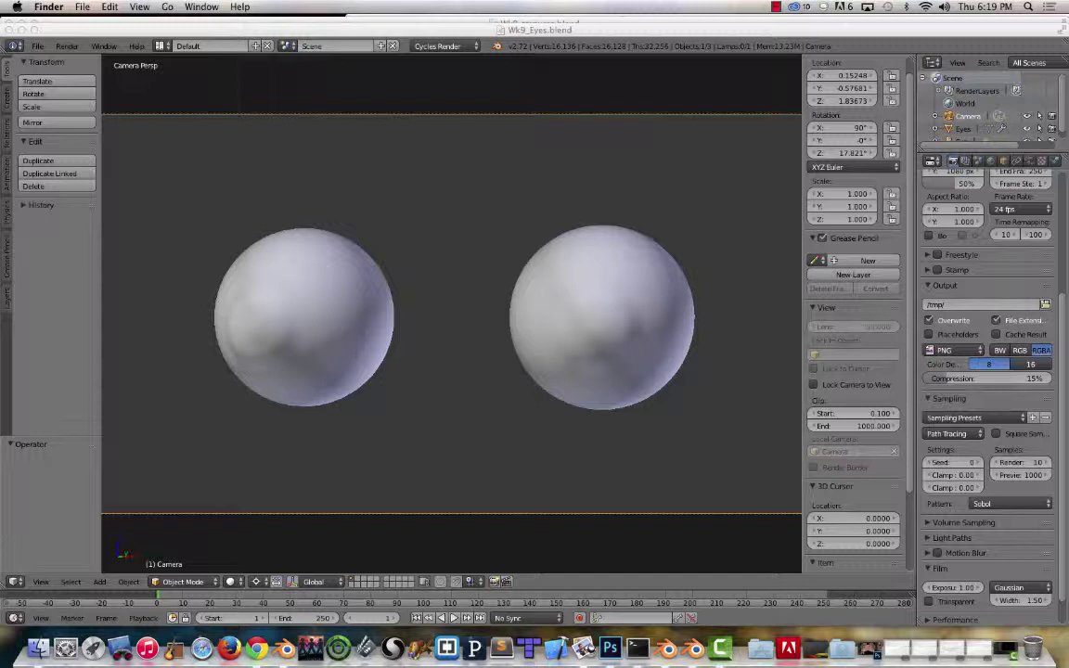
Step: Switch to the Wk9_Eyes.blend window in Blender and preview the eyes in rendered shading before returning to solid shading
{"action": "left_click", "coordinate": [547, 35]}
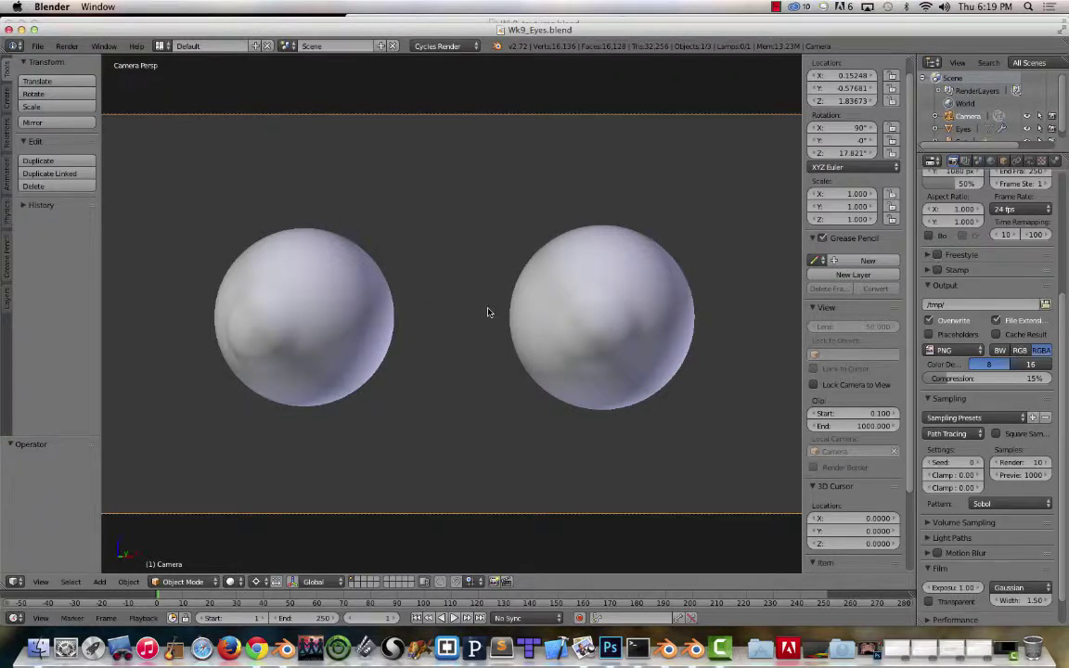
{"action": "key", "text": "shift+z"}
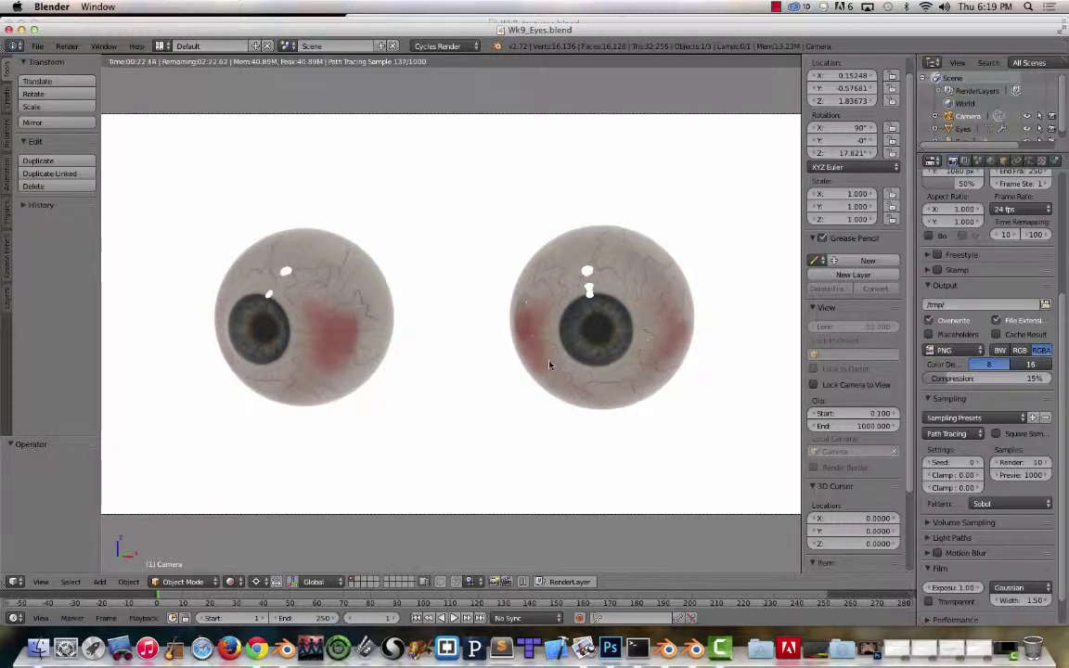
{"action": "key", "text": "shift+z"}
Step: Open the Eyes object's mesh for editing in orthographic view and select only the linked outer shell of the eyeball
{"action": "right_click", "coordinate": [605, 324]}
{"action": "key", "text": "KP_5"}
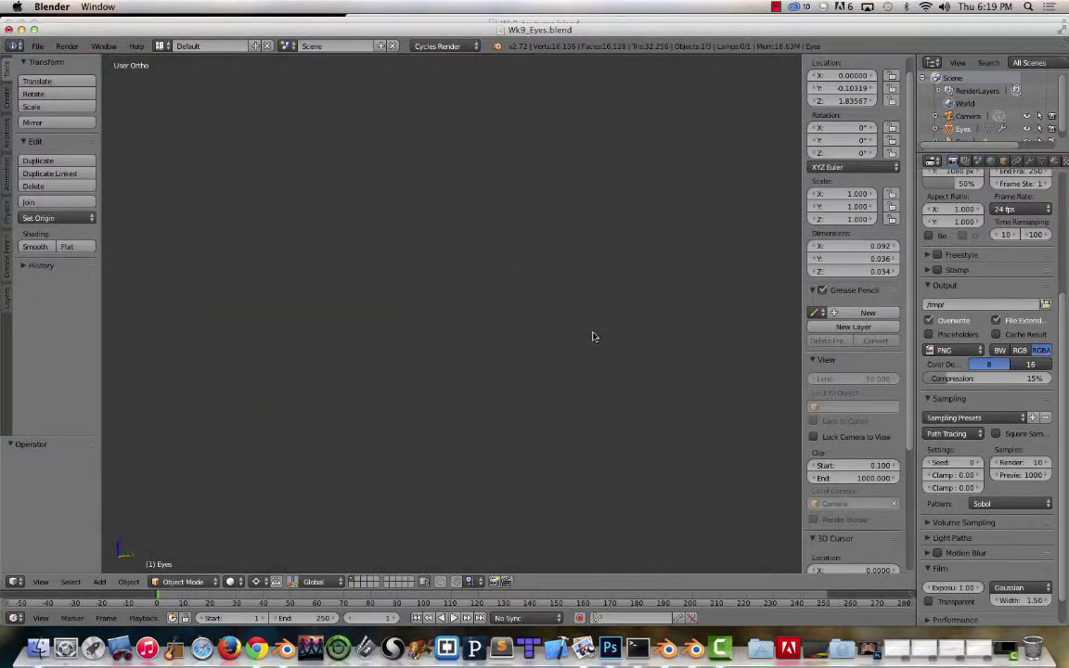
{"action": "key", "text": "KP_Decimal"}
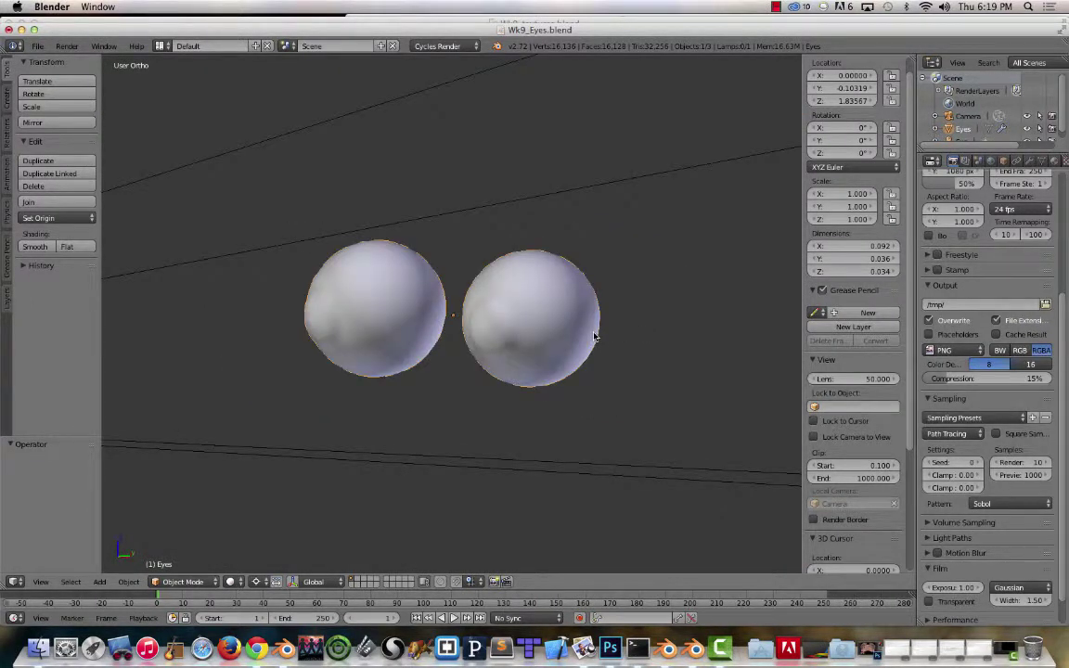
{"action": "key", "text": "Tab"}
{"action": "middle_click_drag", "start_coordinate": [543, 304], "coordinate": [592, 343]}
{"action": "scroll", "coordinate": [565, 355], "scroll_direction": "down", "scroll_amount": 3}
{"action": "scroll", "coordinate": [565, 356], "scroll_direction": "up", "scroll_amount": 5}
{"action": "key", "text": "a"}
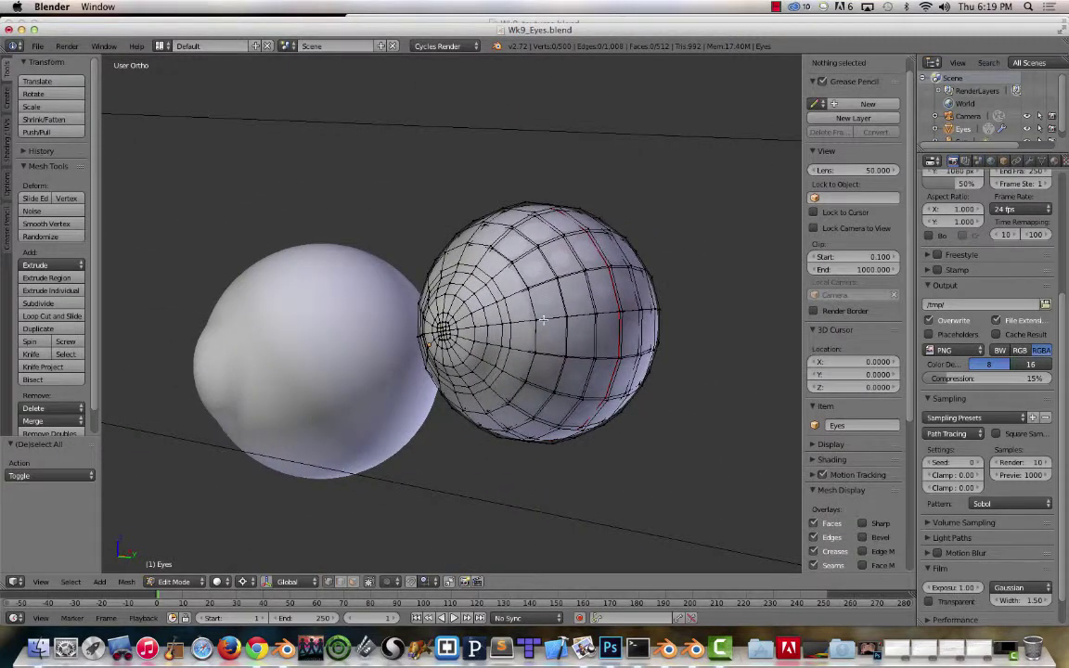
{"action": "key", "text": "l"}
Step: Try moving the selected outer shell away from the inner eyeball, and view the eyeball from its right side
{"action": "key", "text": "g"}
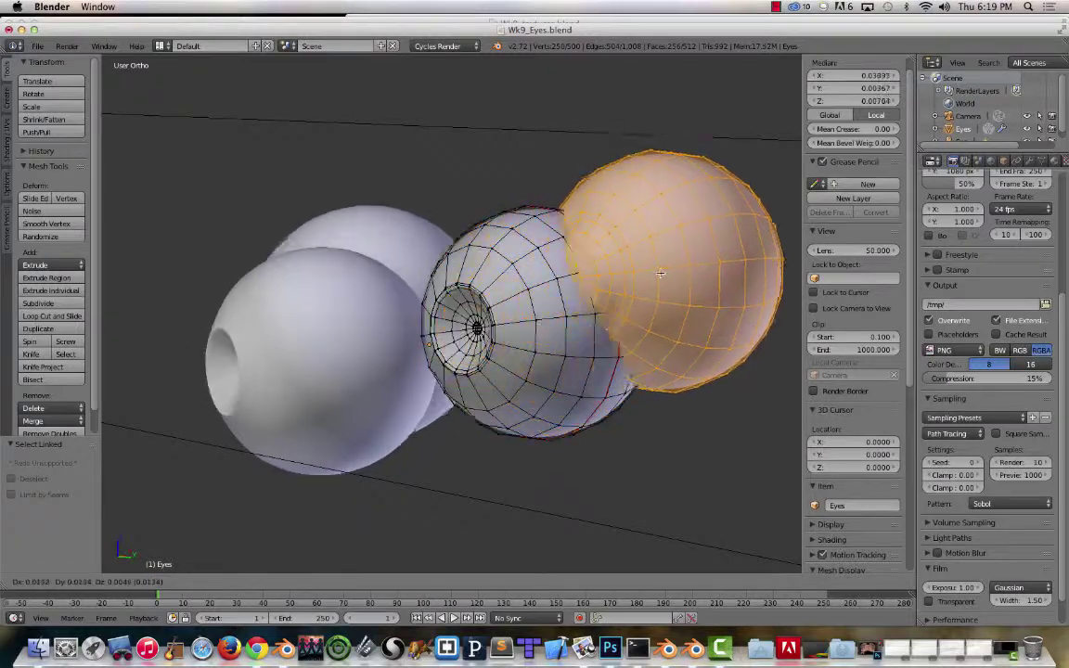
{"action": "right_click", "coordinate": [673, 220]}
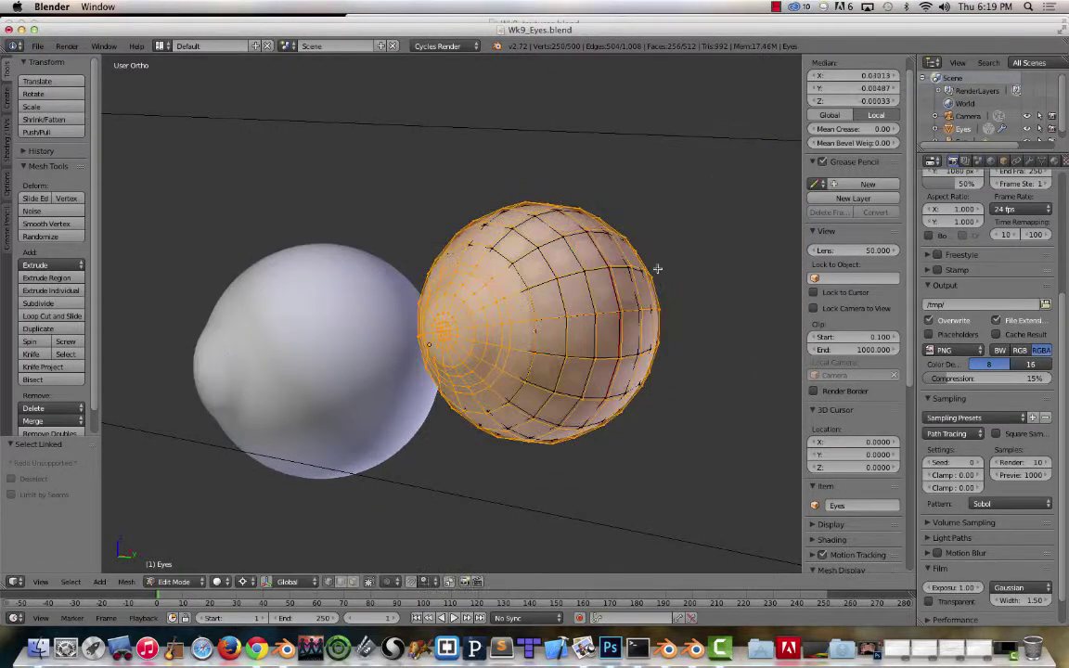
{"action": "middle_click_drag", "start_coordinate": [673, 220], "coordinate": [505, 309]}
{"action": "key", "text": "KP_3"}
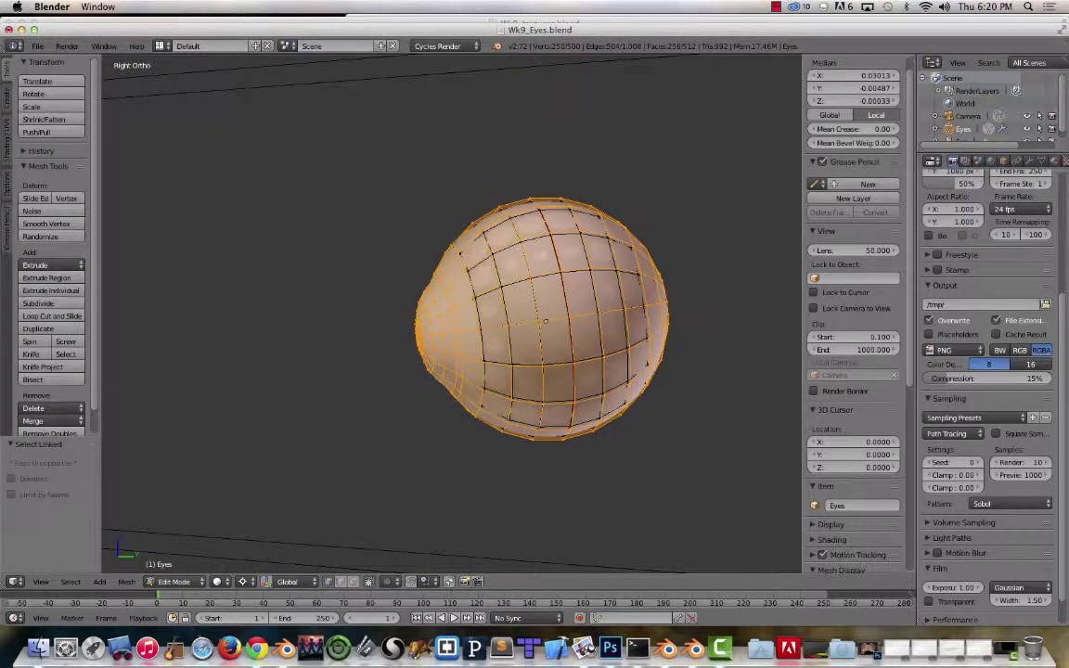
Step: Switch to Chrome to examine the human eye reference images, and return to the eye model in Blender
{"action": "left_click", "coordinate": [256, 647]}
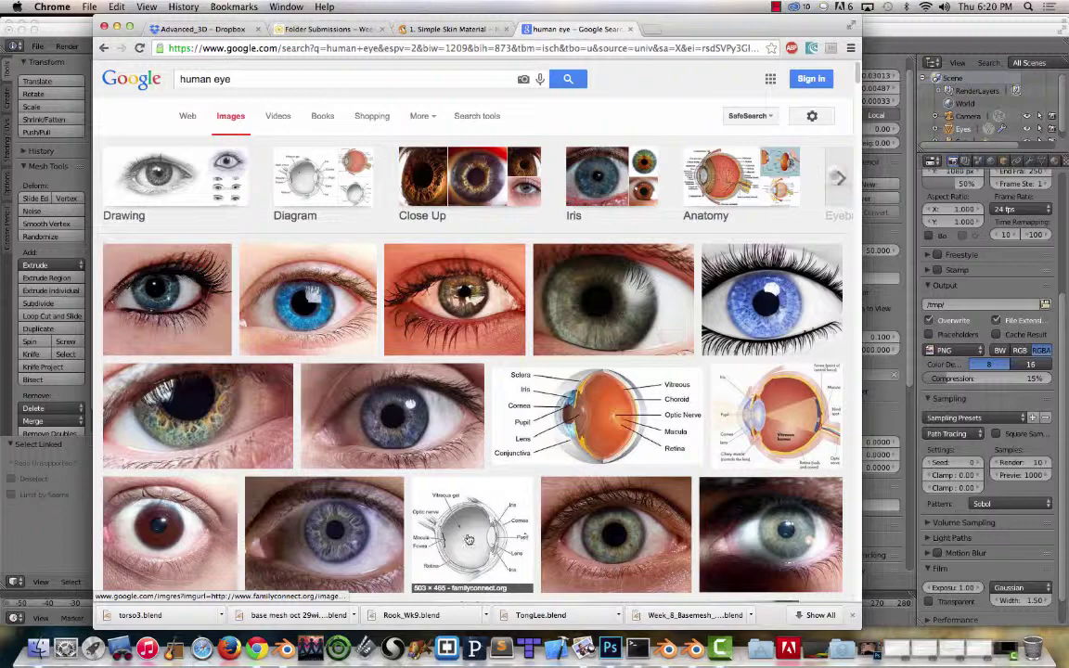
{"action": "double_click", "coordinate": [729, 28]}
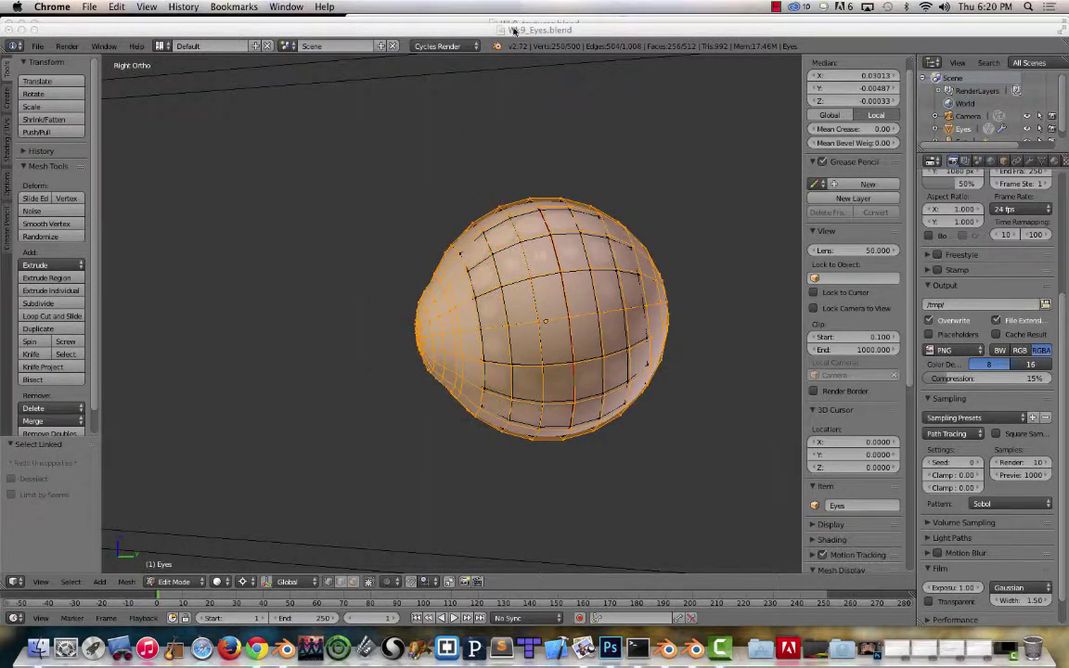
{"action": "left_click", "coordinate": [465, 29]}
Step: Hide the selected outer shell to expose the inner eyeball and its recessed iris
{"action": "key", "text": "g"}
{"action": "left_click", "coordinate": [568, 334]}
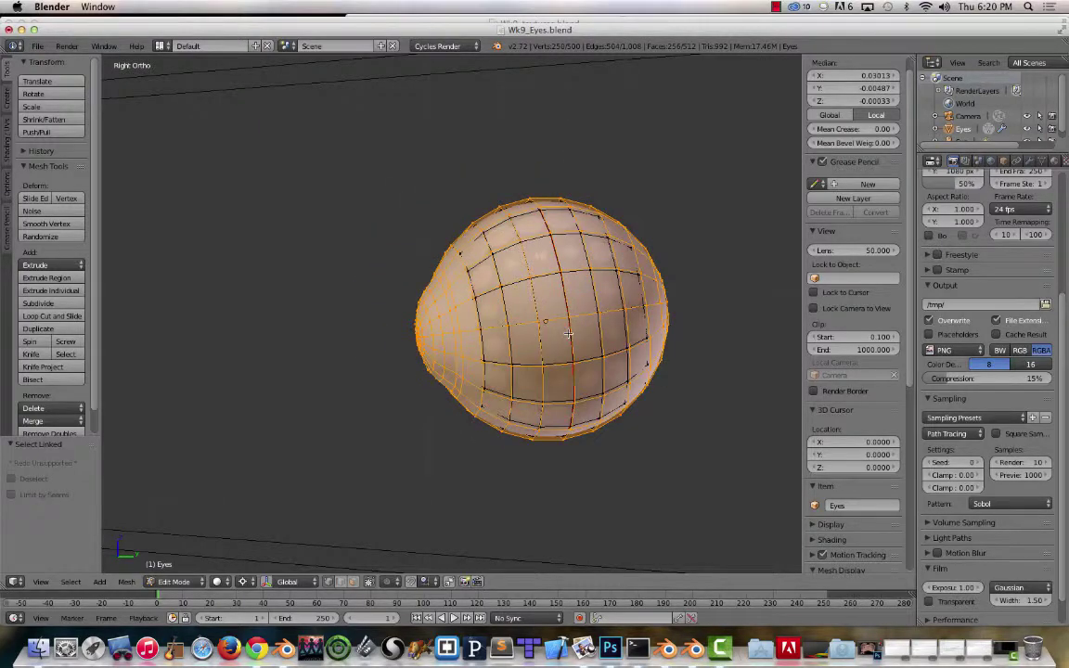
{"action": "key", "text": "a"}
{"action": "middle_click_drag", "start_coordinate": [433, 331], "coordinate": [502, 270]}
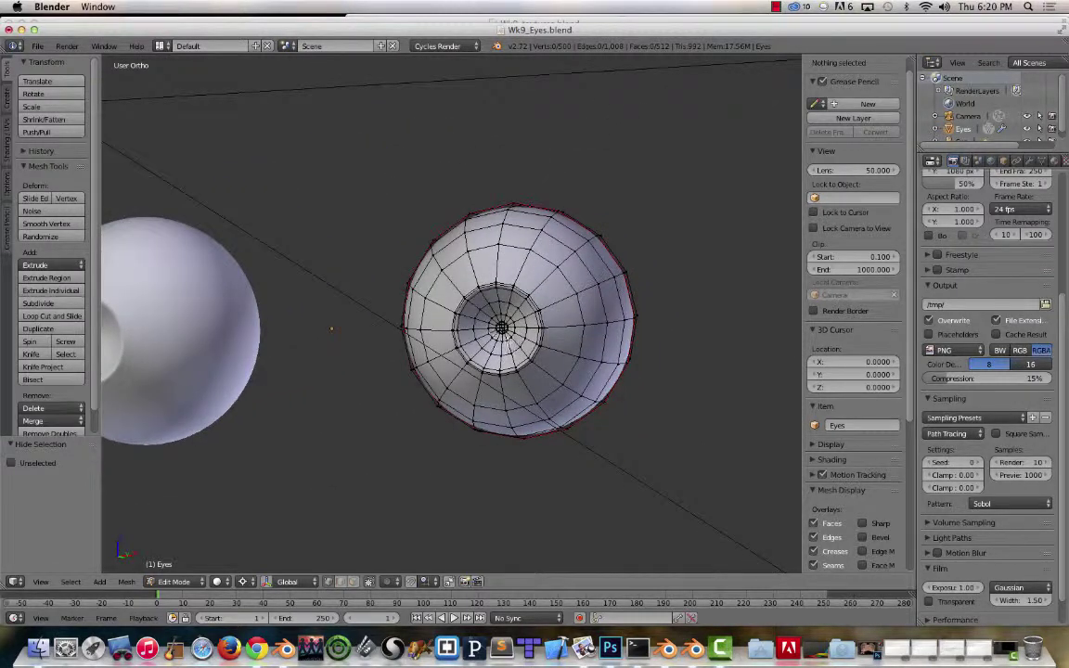
Step: Set the viewport shading to Texture and select all visible geometry of the inner eyeball in front view
{"action": "middle_click_drag", "start_coordinate": [464, 303], "coordinate": [566, 406]}
{"action": "scroll", "coordinate": [446, 323], "scroll_direction": "up", "scroll_amount": 3}
{"action": "scroll", "coordinate": [564, 408], "scroll_direction": "down", "scroll_amount": 4}
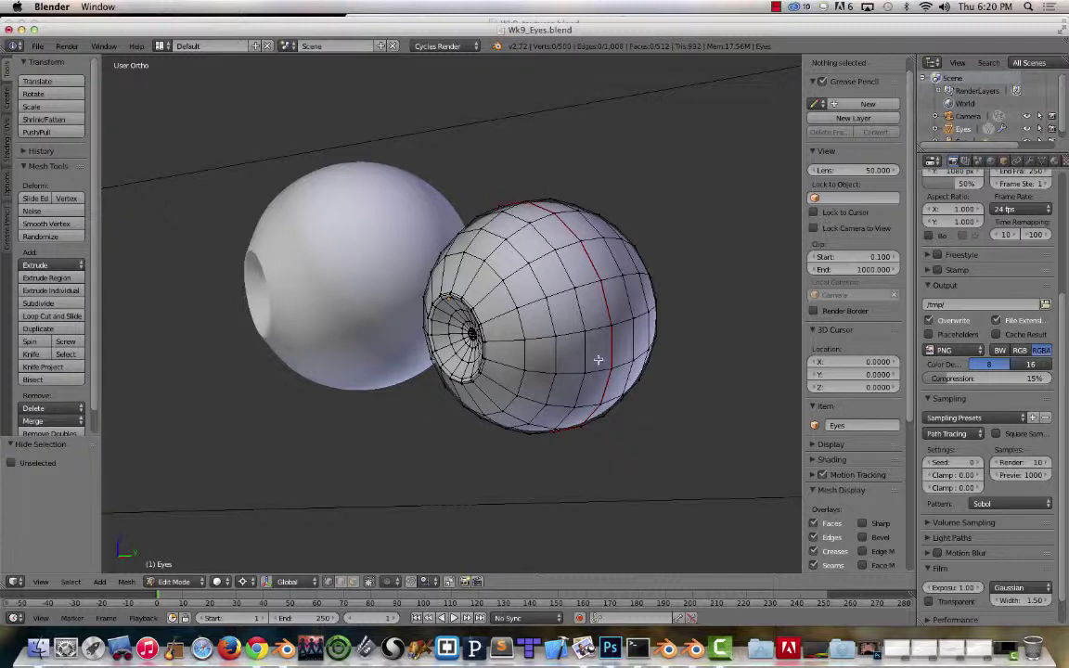
{"action": "middle_click_drag", "start_coordinate": [560, 294], "coordinate": [670, 319]}
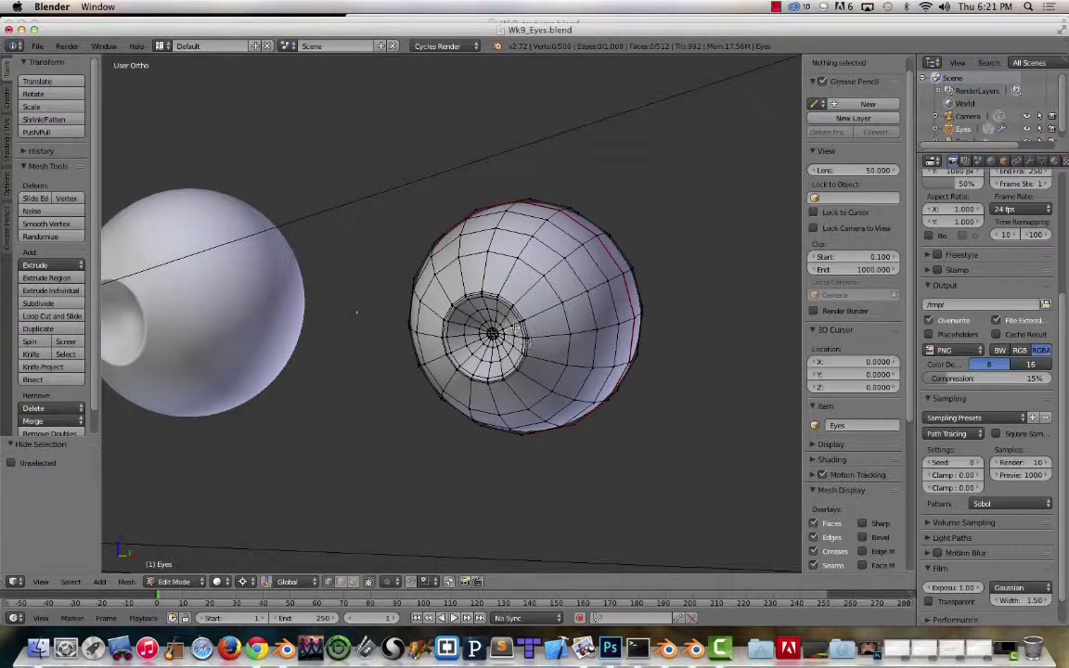
{"action": "middle_click_drag", "start_coordinate": [461, 295], "coordinate": [528, 268]}
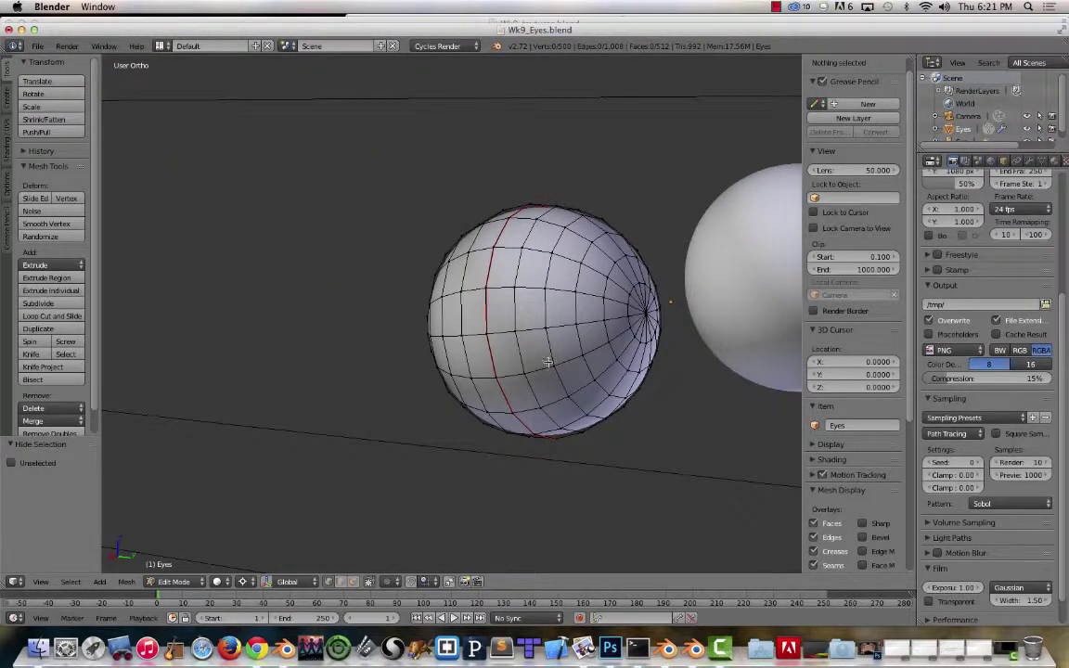
{"action": "left_click", "coordinate": [217, 582]}
{"action": "left_click", "coordinate": [256, 526]}
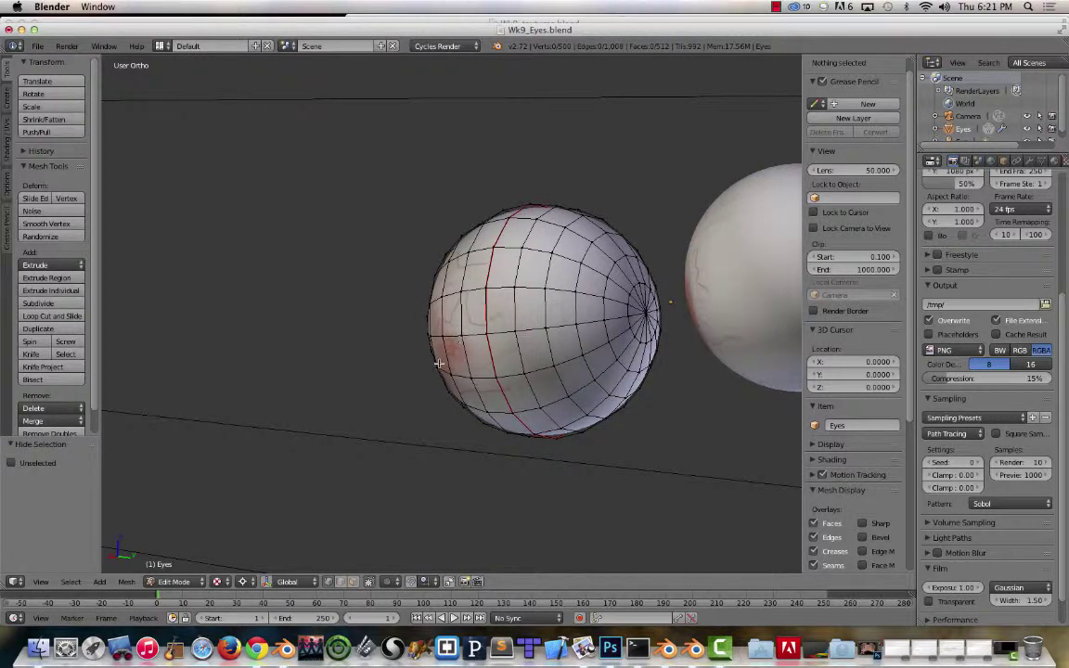
{"action": "middle_click_drag", "start_coordinate": [395, 325], "coordinate": [475, 292]}
{"action": "middle_click_drag", "start_coordinate": [530, 370], "coordinate": [645, 323]}
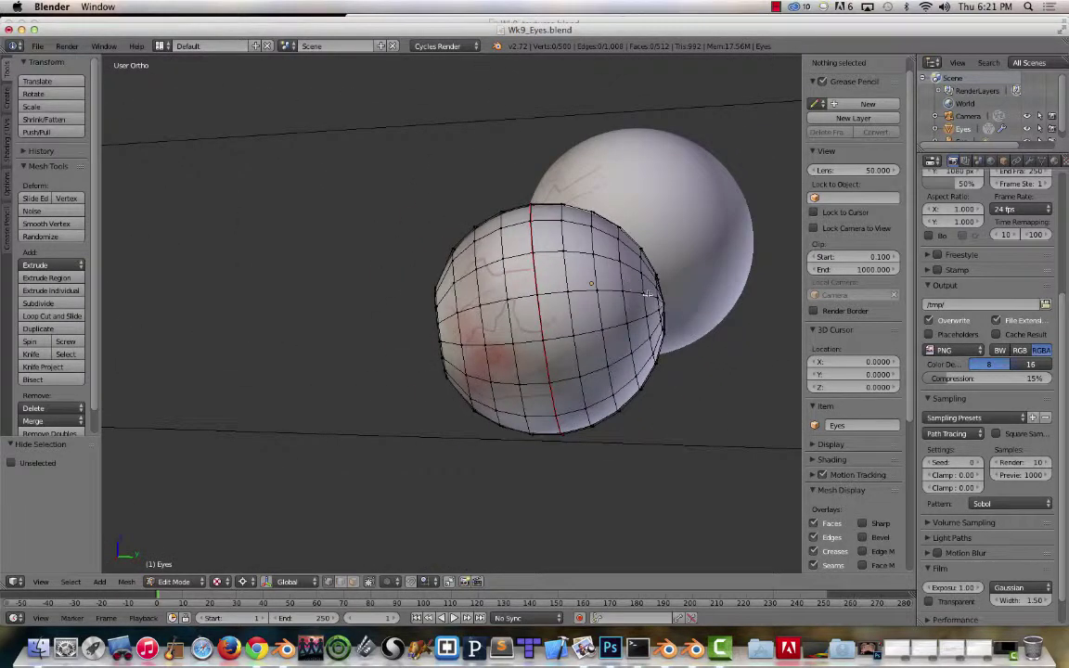
{"action": "key", "text": "KP_1"}
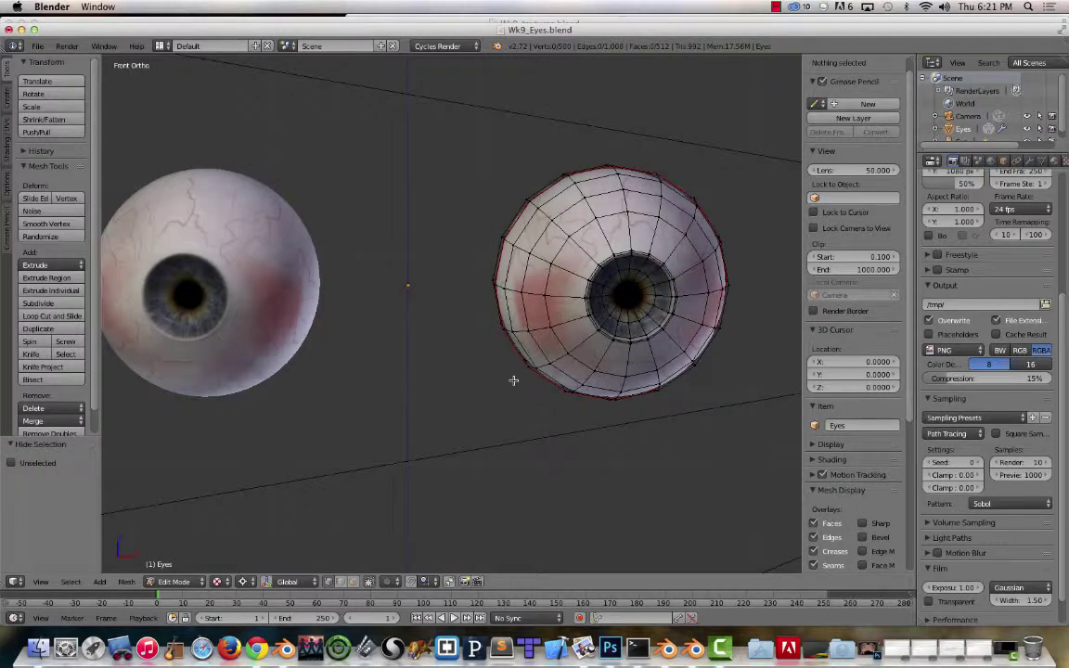
{"action": "key", "text": "a"}
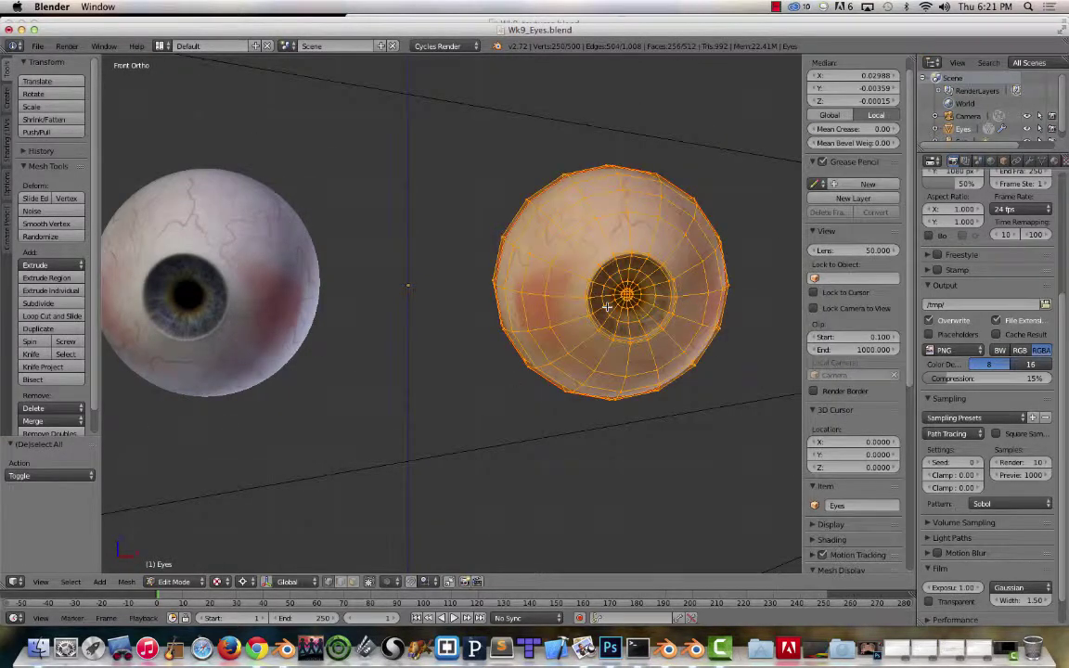
Step: Try scaling and trackball-rotating the selected inner eyeball in front view
{"action": "key", "text": "s"}
{"action": "right_click", "coordinate": [609, 287]}
{"action": "key", "text": "r"}
{"action": "key", "text": "r"}
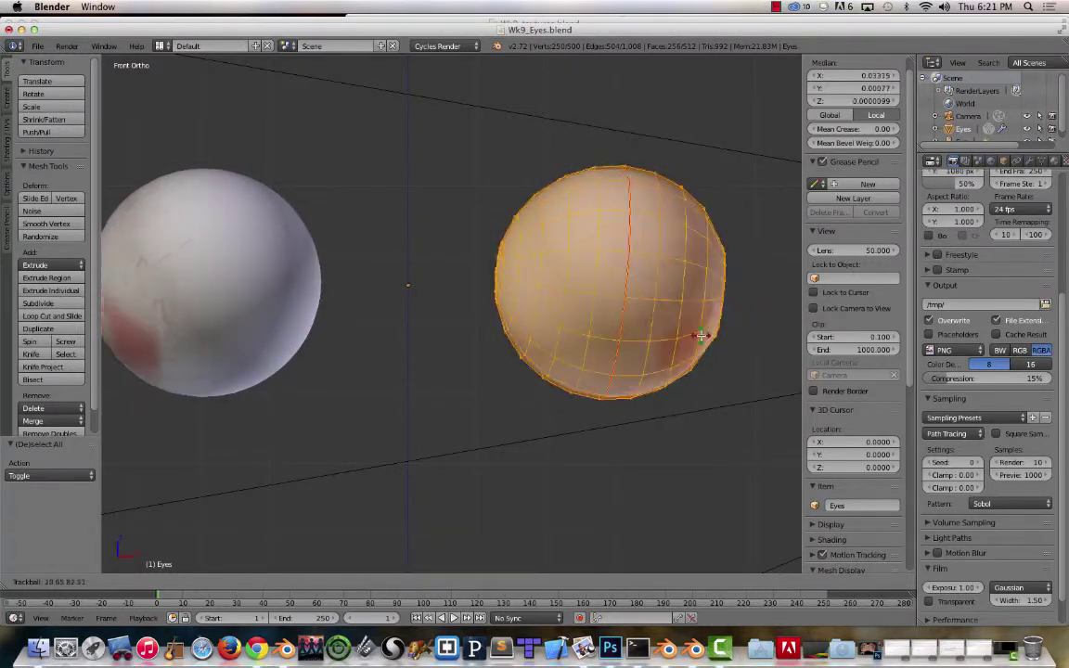
{"action": "left_click", "coordinate": [621, 318]}
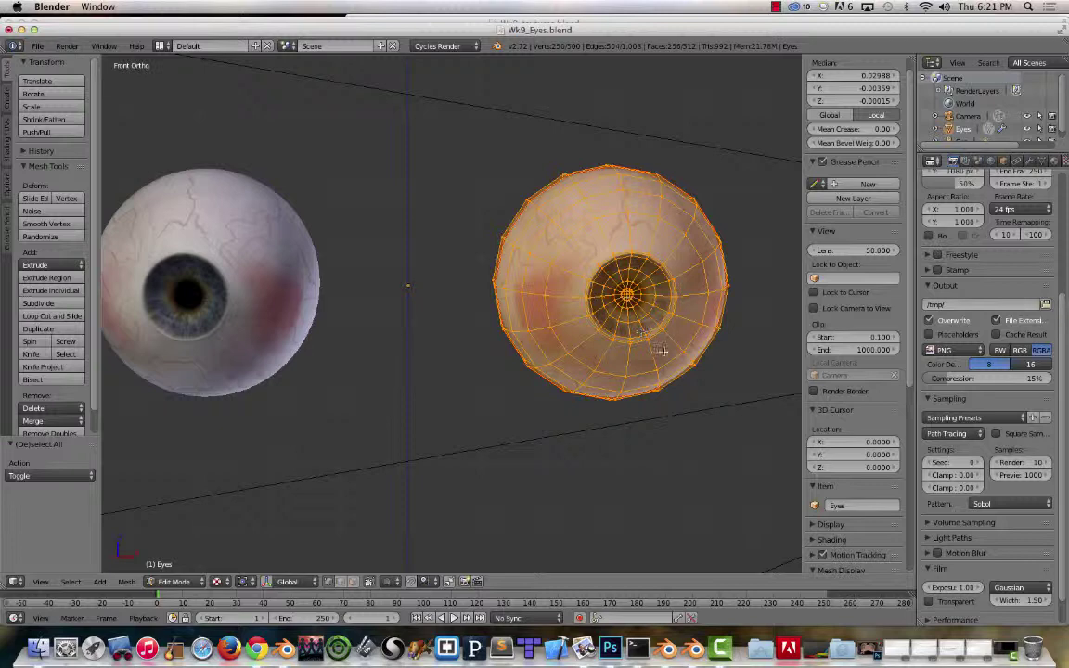
Step: Examine the textured iris and pupil mesh up close, briefly leaving mesh editing and re-entering it
{"action": "middle_click_drag", "start_coordinate": [604, 308], "coordinate": [627, 307]}
{"action": "scroll", "coordinate": [636, 306], "scroll_direction": "up", "scroll_amount": 3}
{"action": "scroll", "coordinate": [636, 306], "scroll_direction": "up", "scroll_amount": 4}
{"action": "middle_click_drag", "start_coordinate": [632, 231], "coordinate": [353, 293], "text": "shift"}
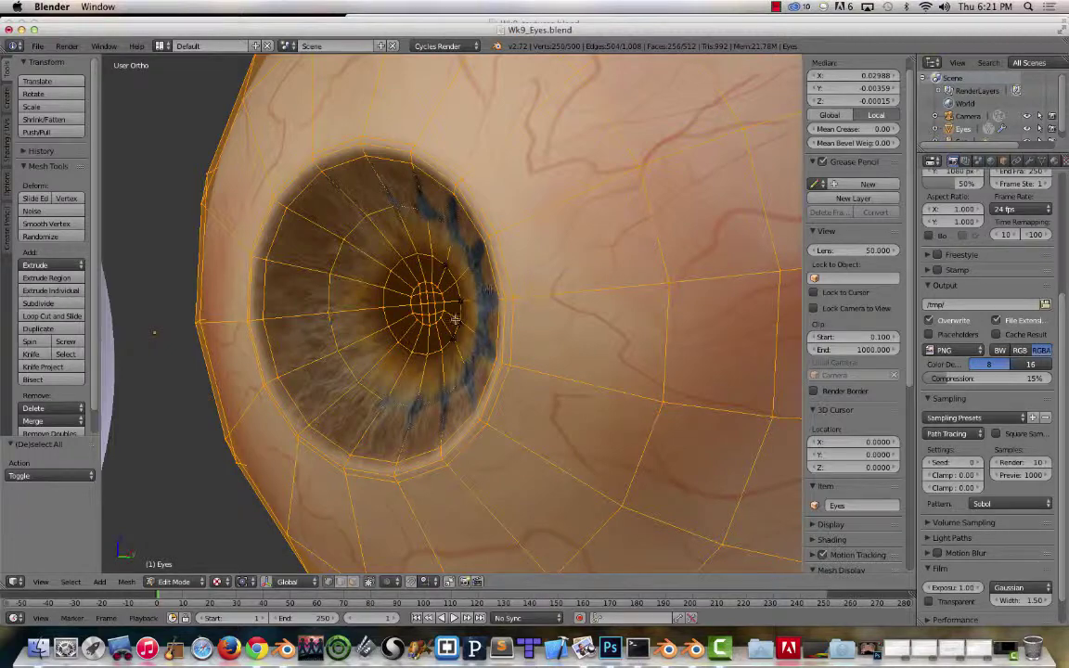
{"action": "key", "text": "Tab"}
{"action": "key", "text": "Tab"}
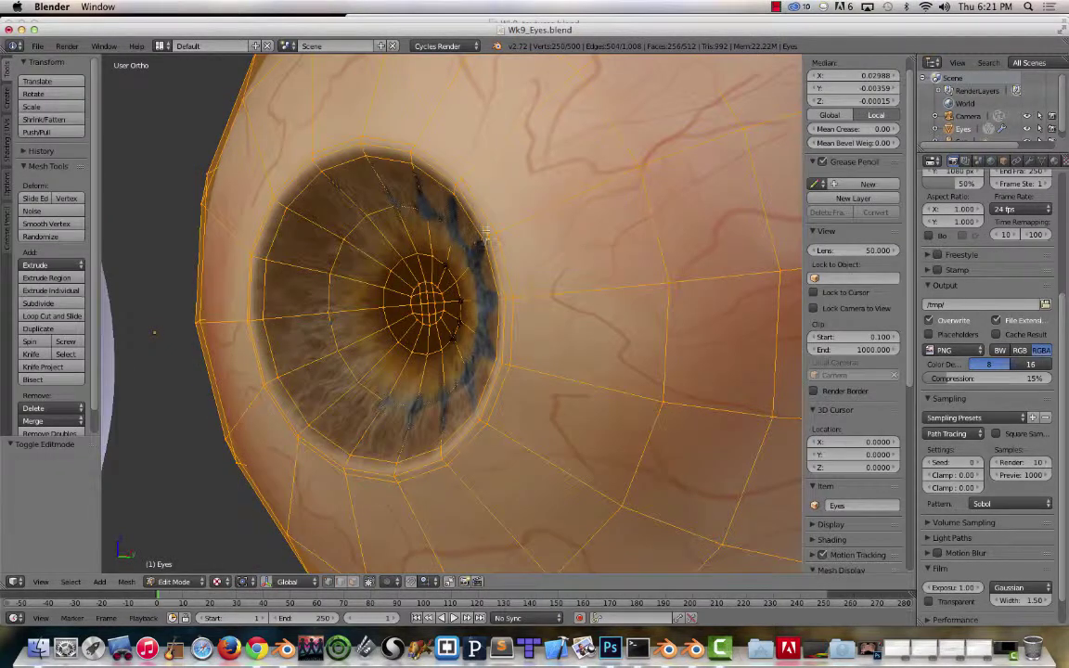
{"action": "scroll", "coordinate": [470, 278], "scroll_direction": "down", "scroll_amount": 6}
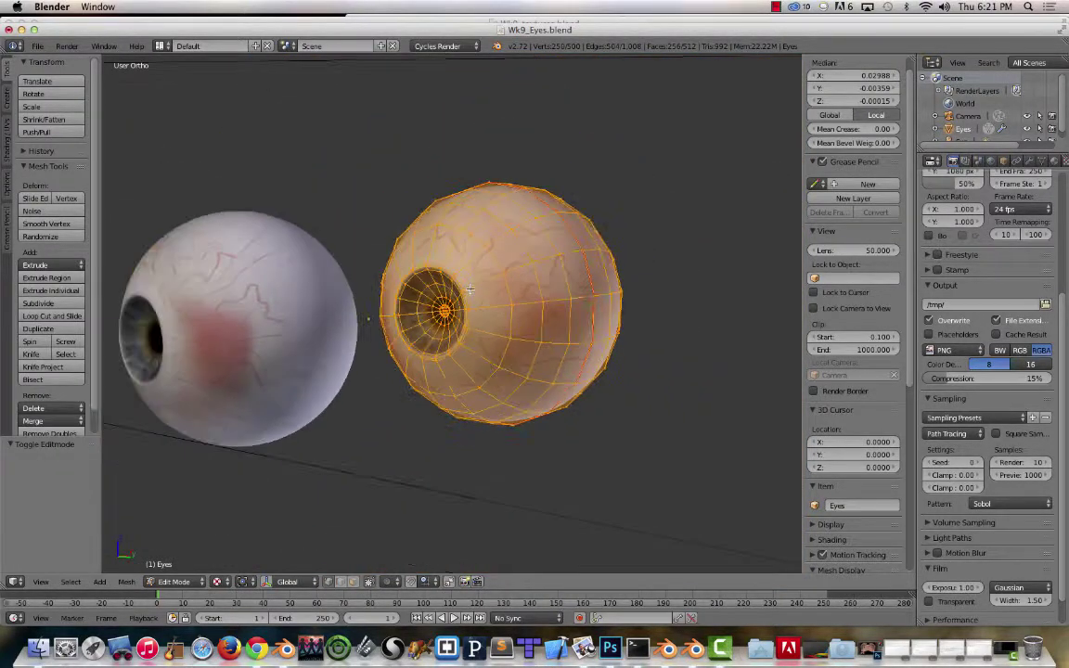
Step: Show the modifiers of the Eyes object in Object Mode, and return to mesh editing in front view
{"action": "key", "text": "Tab"}
{"action": "key", "text": "alt+z"}
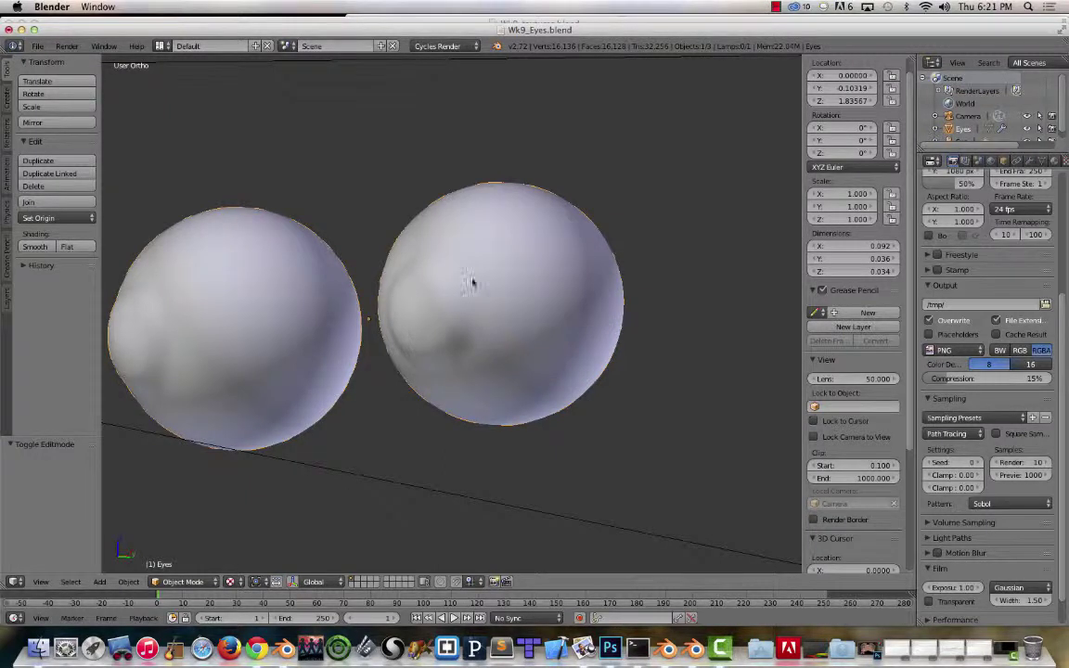
{"action": "middle_click_drag", "start_coordinate": [661, 246], "coordinate": [594, 309]}
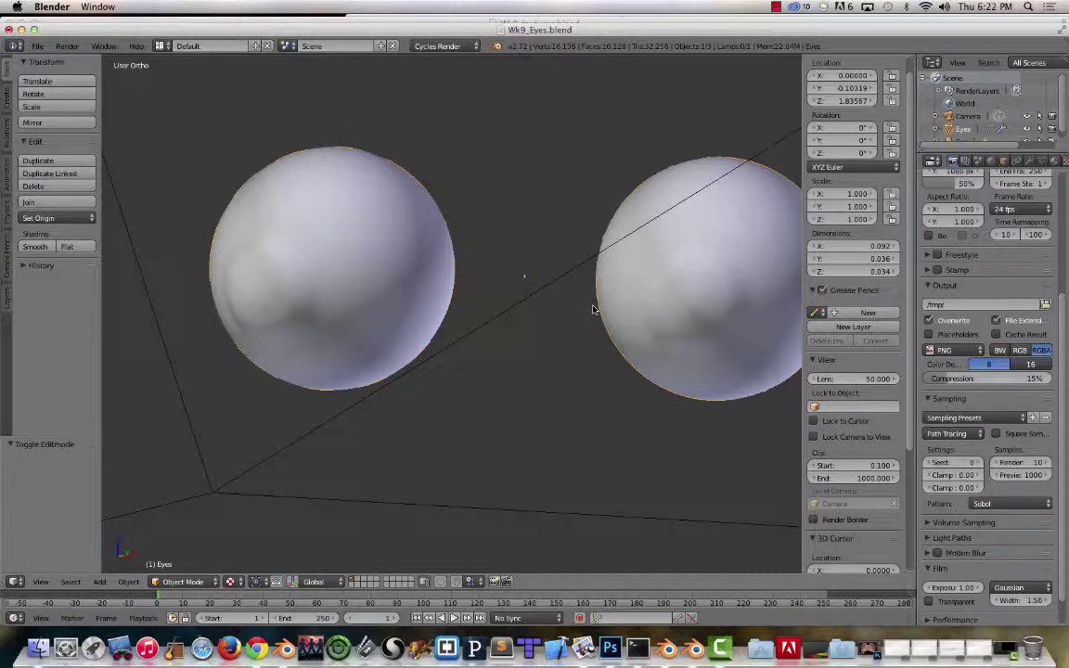
{"action": "left_click", "coordinate": [1030, 161]}
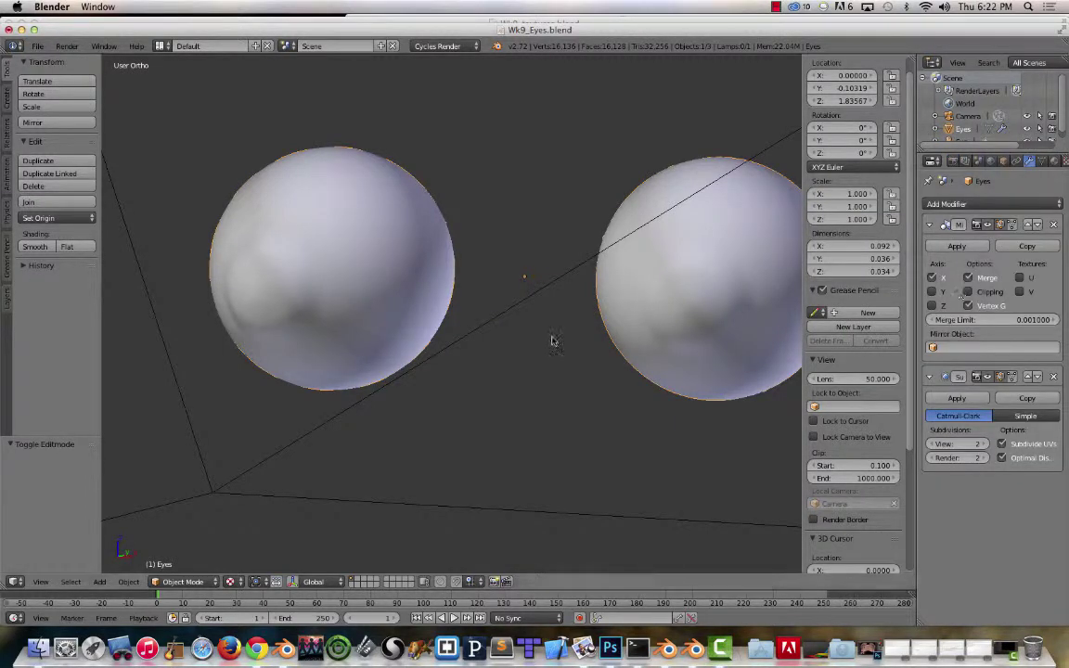
{"action": "scroll", "coordinate": [552, 338], "scroll_direction": "down", "scroll_amount": 3}
{"action": "scroll", "coordinate": [622, 300], "scroll_direction": "up", "scroll_amount": 2}
{"action": "key", "text": "Tab"}
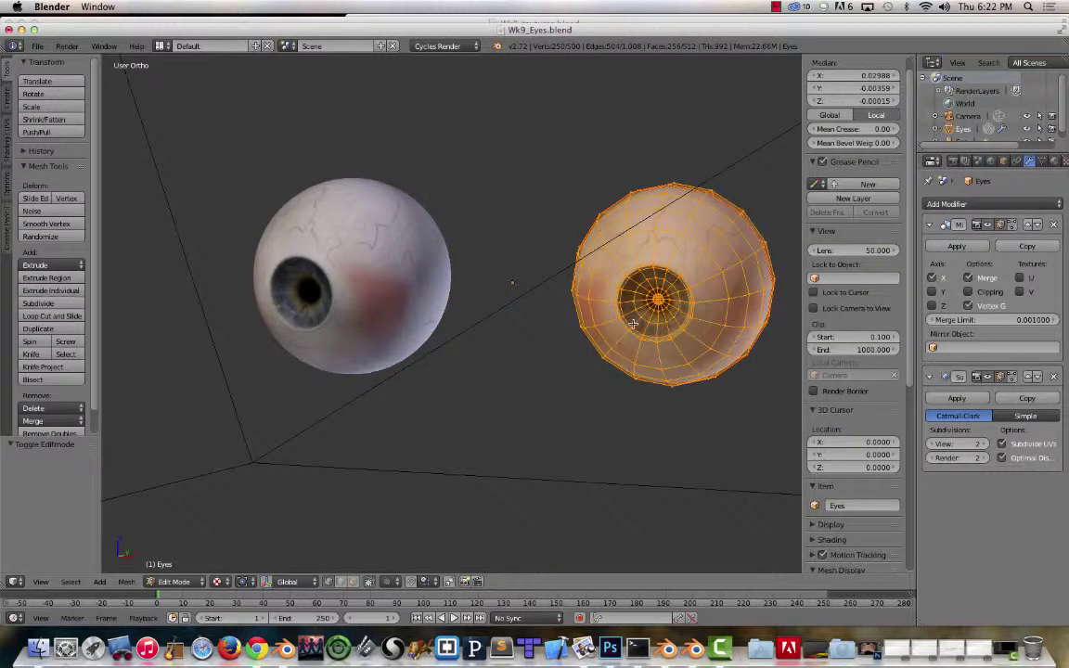
{"action": "key", "text": "KP_1"}
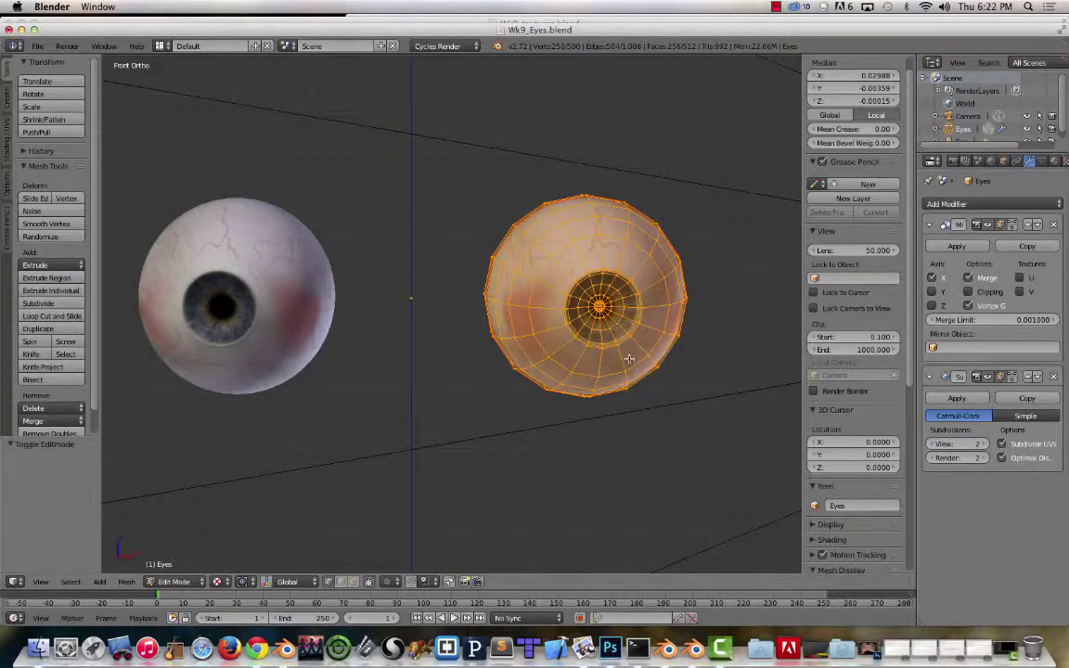
Step: Try a trackball rotation of the inner eyeball to check how its mirrored copy turns with it
{"action": "key", "text": "r"}
{"action": "key", "text": "r"}
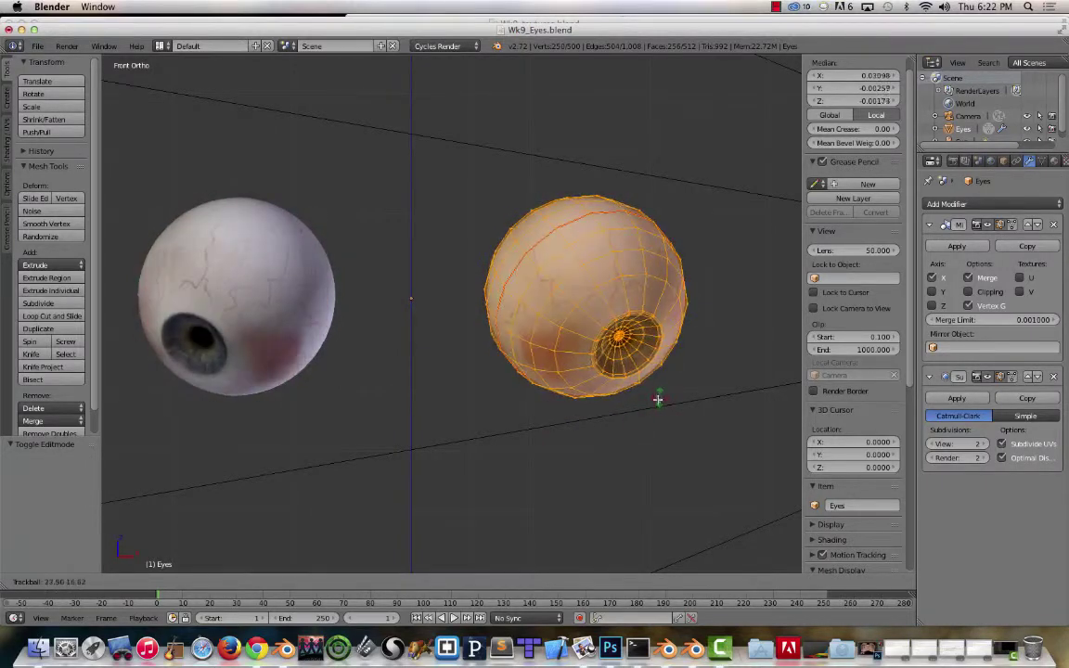
{"action": "left_click", "coordinate": [650, 382]}
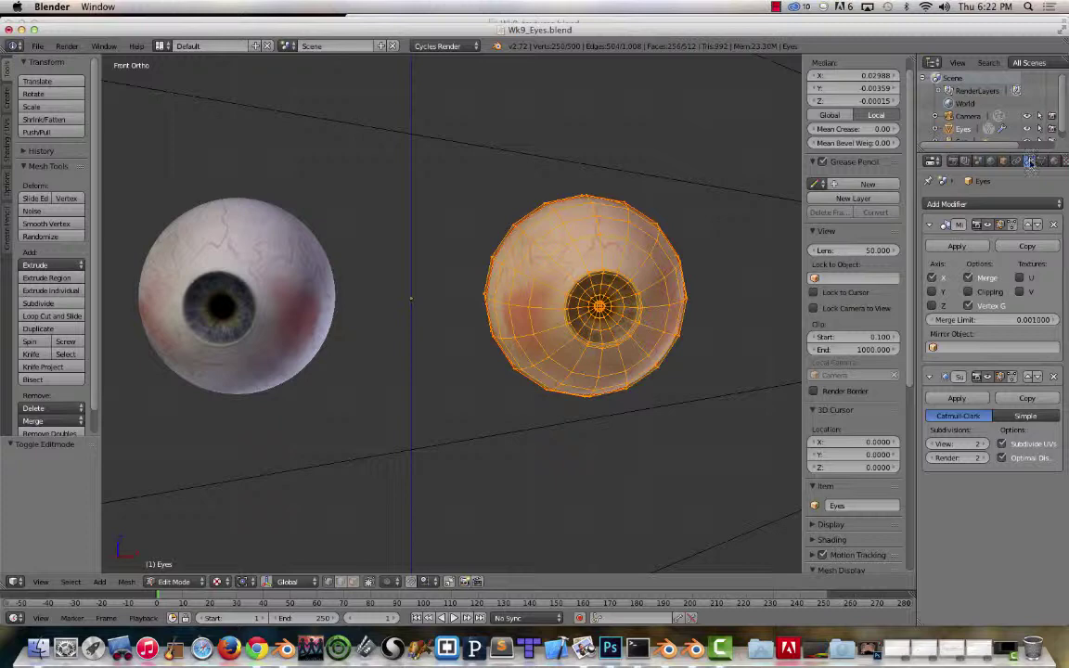
Step: Look through the object constraint settings for the Eyes object and return to its modifier settings
{"action": "left_click", "coordinate": [1041, 161]}
{"action": "left_click", "coordinate": [1018, 162]}
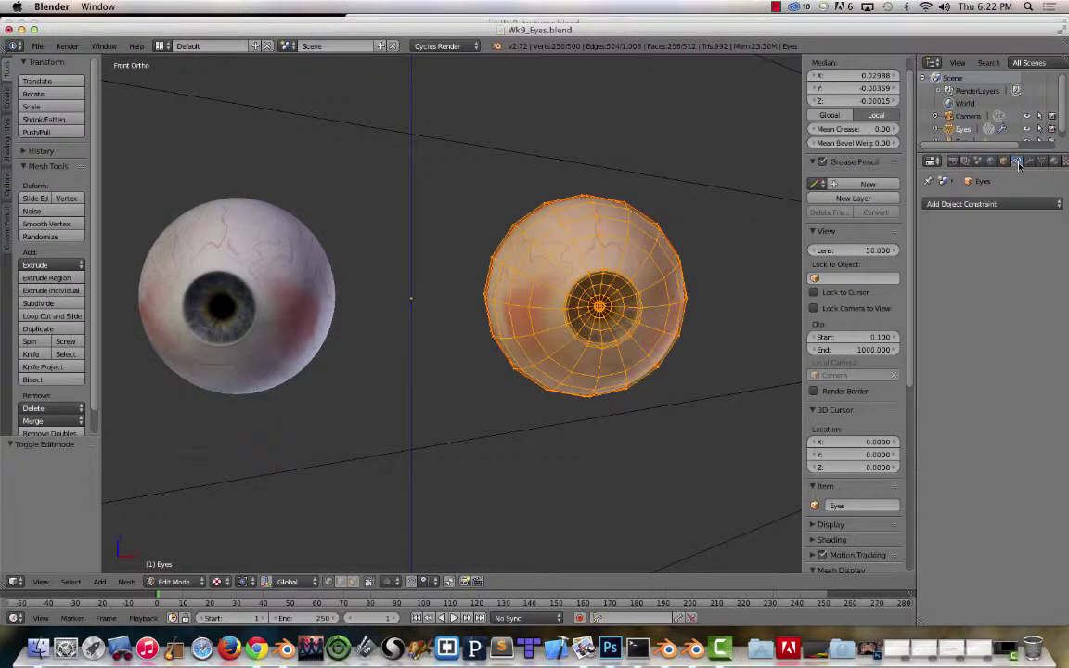
{"action": "left_click", "coordinate": [980, 205]}
{"action": "left_click", "coordinate": [1028, 161]}
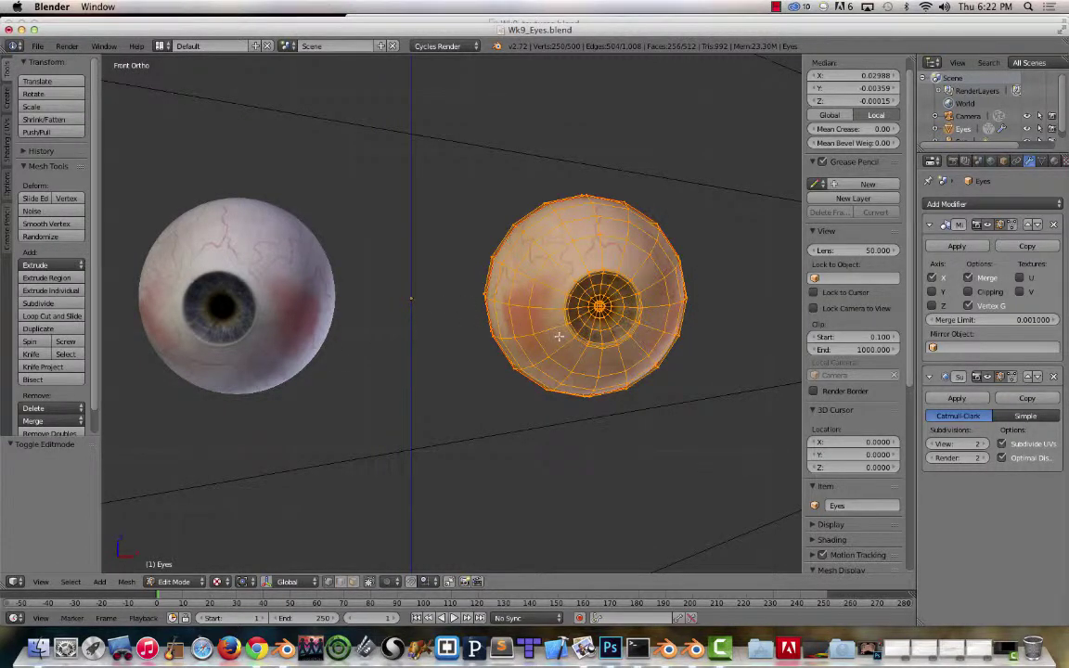
Step: Hide the 3D view's properties sidebar to widen the view of both eyes
{"action": "middle_click_drag", "start_coordinate": [558, 336], "coordinate": [514, 332]}
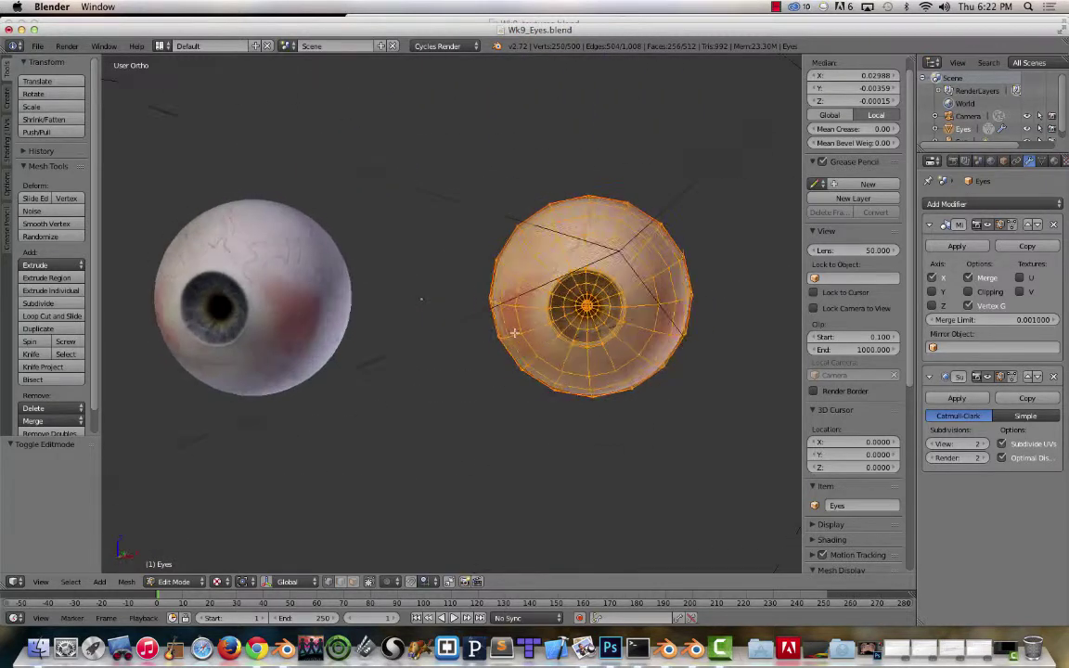
{"action": "key", "text": "n"}
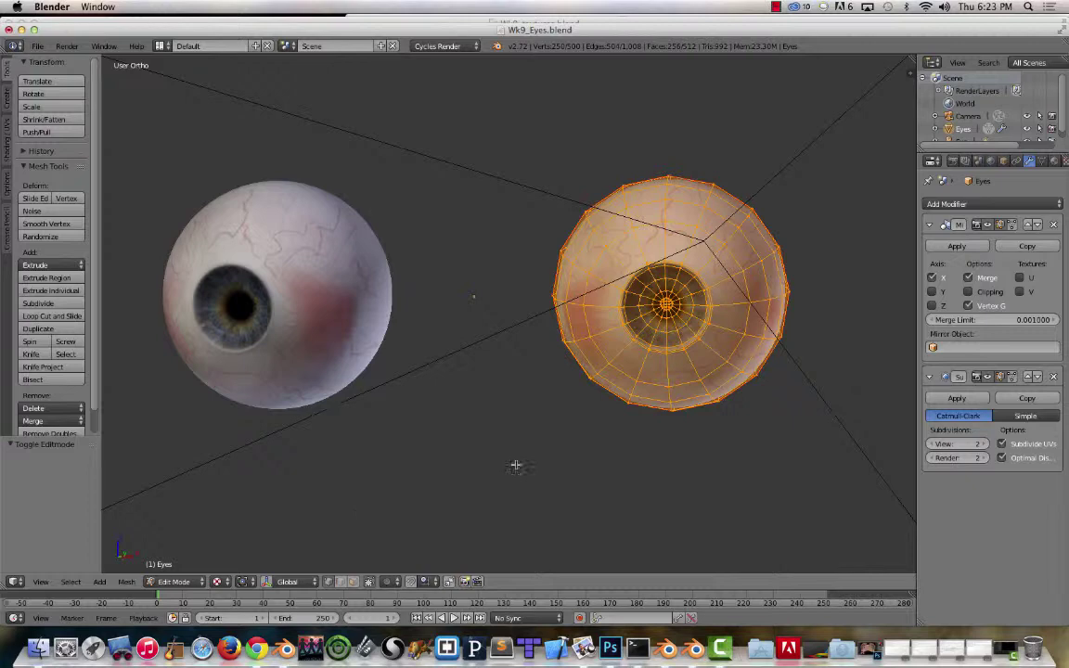
Step: Split the 3D view, turn the new area into a UV/Image Editor, and maximize it on the eye's UV layout
{"action": "left_click_drag", "start_coordinate": [8, 585], "coordinate": [334, 464]}
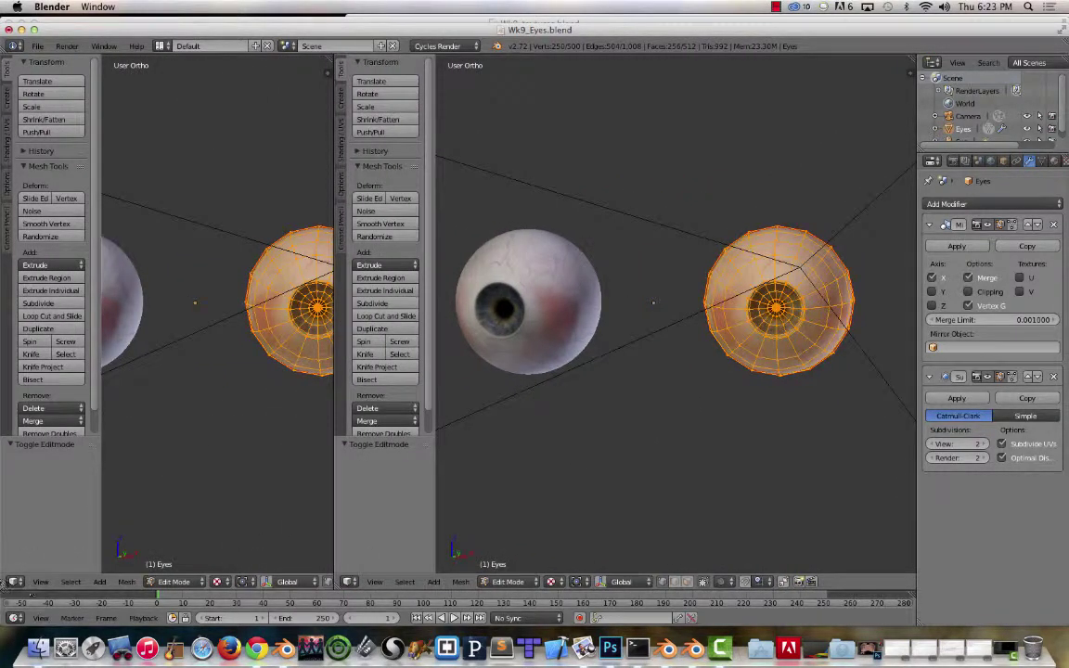
{"action": "left_click", "coordinate": [15, 582]}
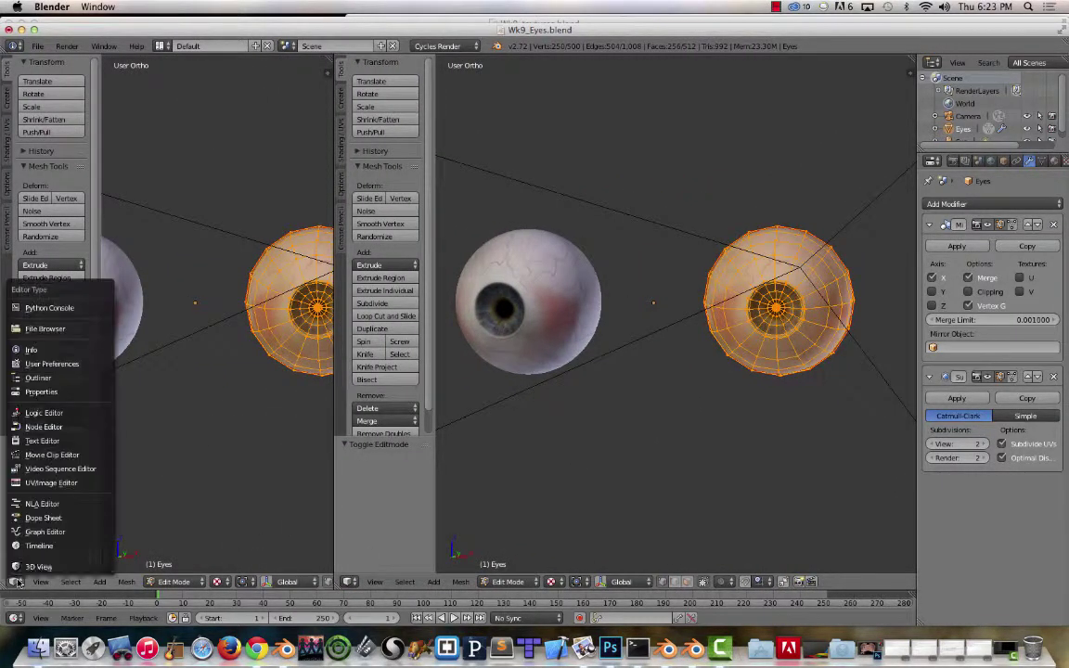
{"action": "left_click", "coordinate": [78, 482]}
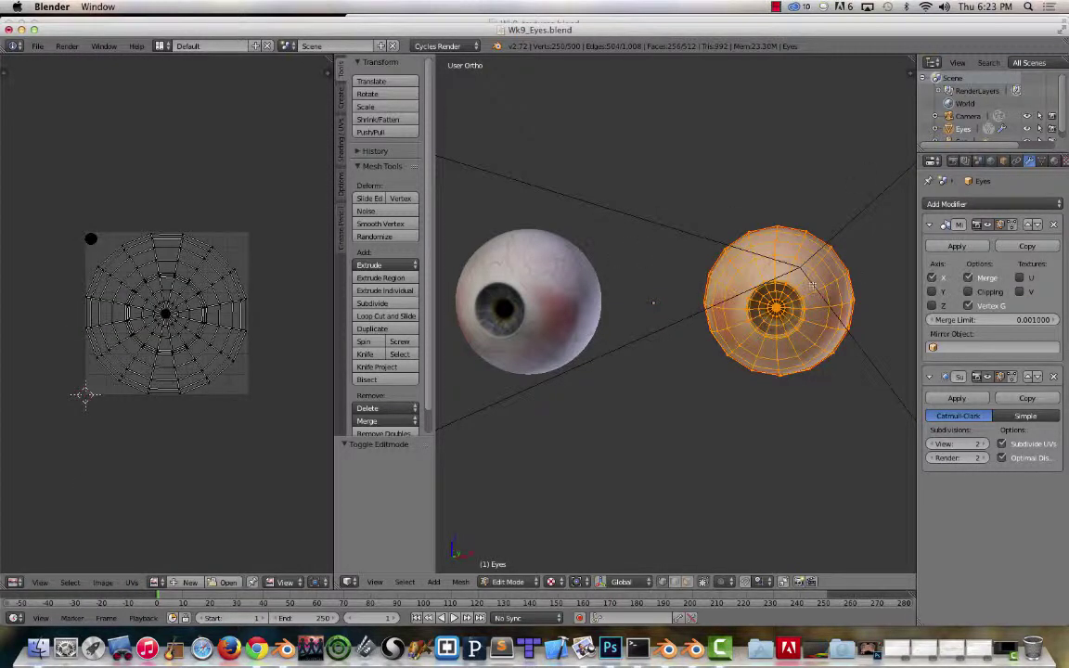
{"action": "scroll", "coordinate": [786, 306], "scroll_direction": "down", "scroll_amount": 1}
{"action": "scroll", "coordinate": [786, 306], "scroll_direction": "up", "scroll_amount": 1}
{"action": "scroll", "coordinate": [74, 246], "scroll_direction": "up", "scroll_amount": 3}
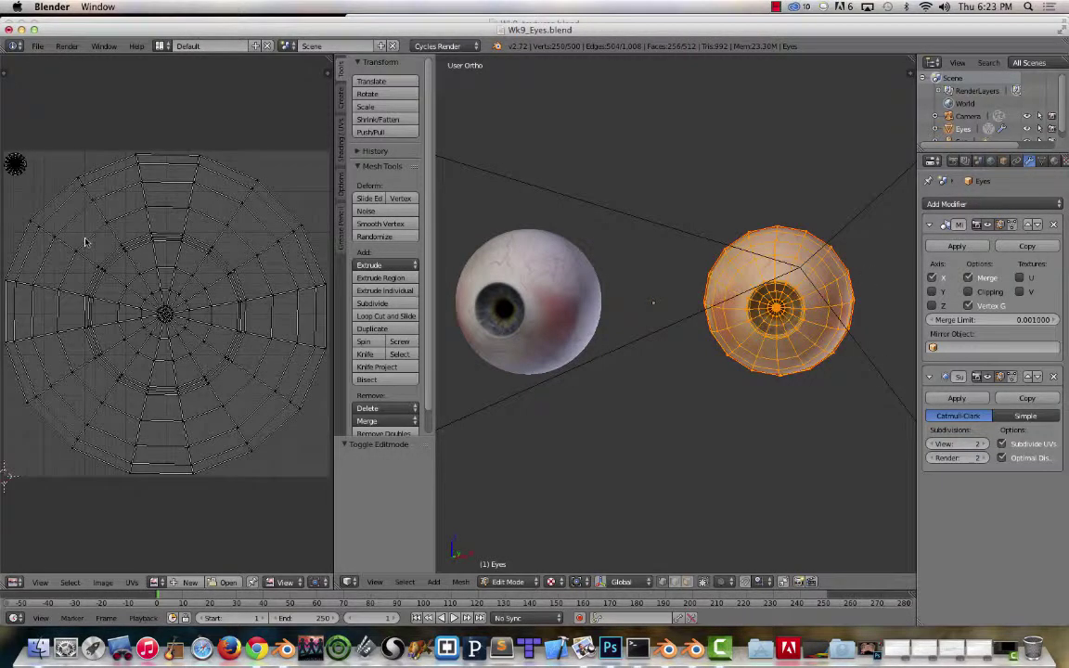
{"action": "key", "text": "shift+space"}
{"action": "scroll", "coordinate": [470, 224], "scroll_direction": "up", "scroll_amount": 2}
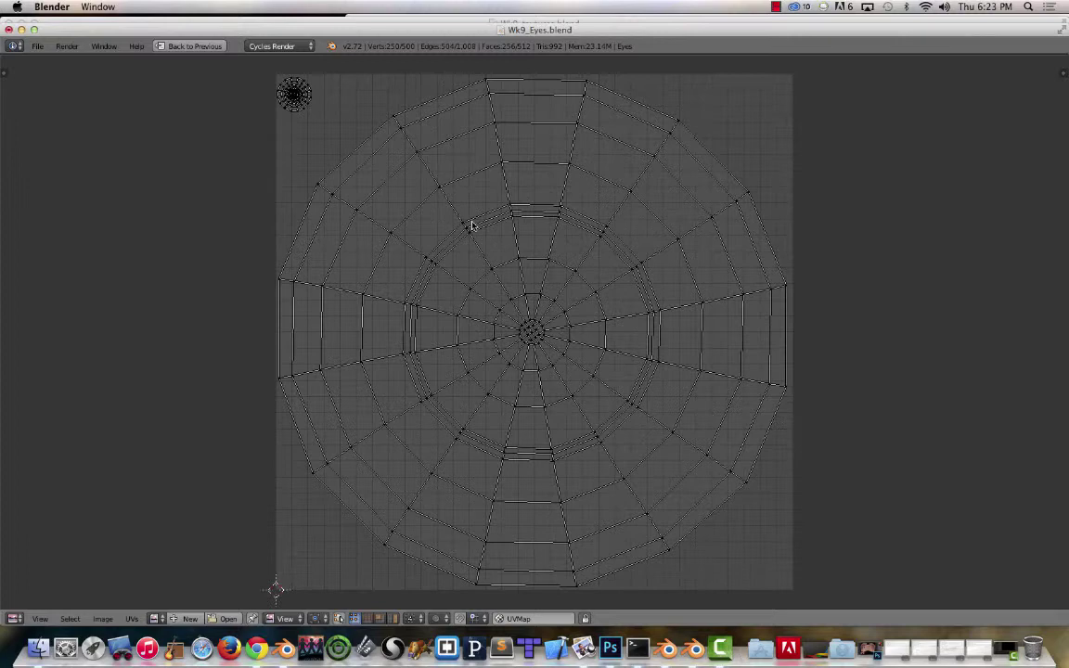
Step: Select the large eyeball UV island and the small corner island in turn to tell the two parts apart
{"action": "key", "text": "a"}
{"action": "key", "text": "a"}
{"action": "key", "text": "l"}
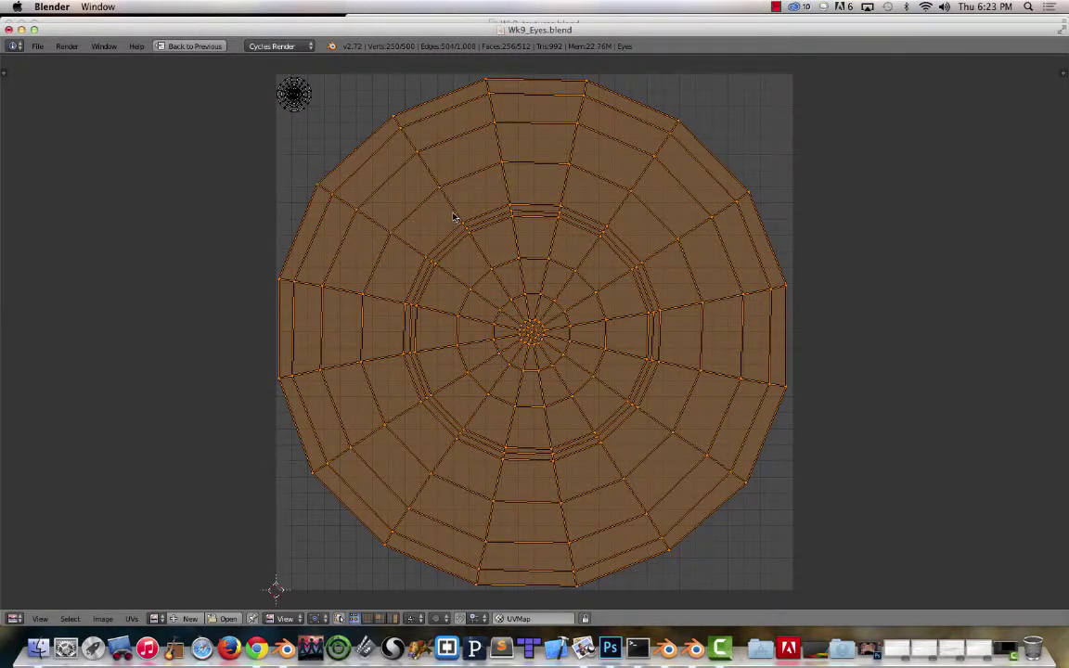
{"action": "key", "text": "a"}
{"action": "key", "text": "l"}
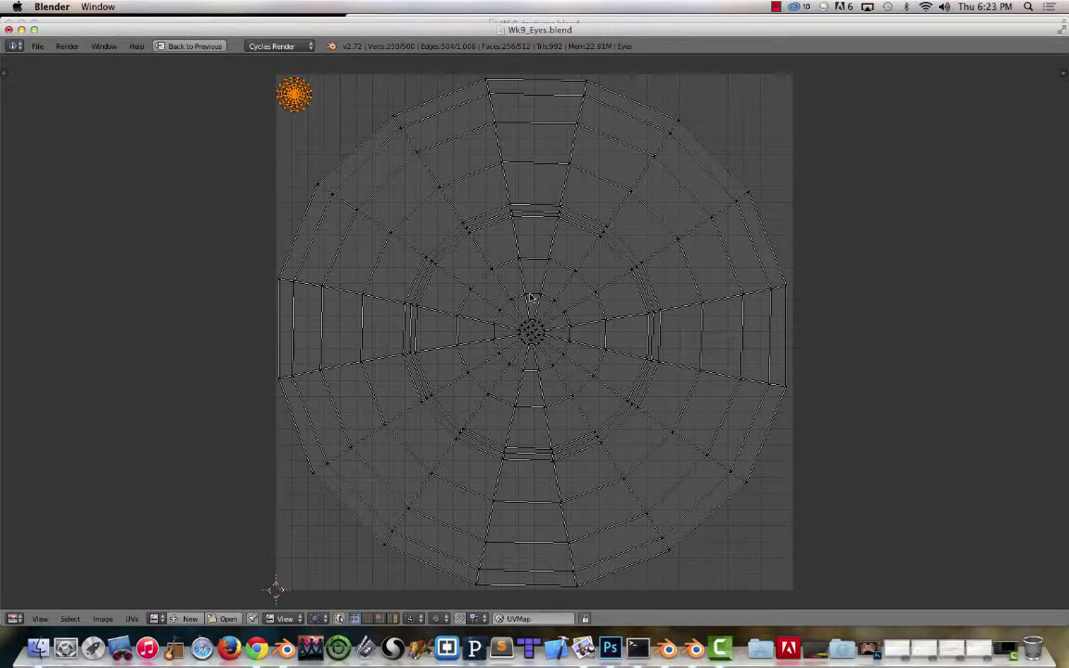
{"action": "key", "text": "a"}
{"action": "key", "text": "l"}
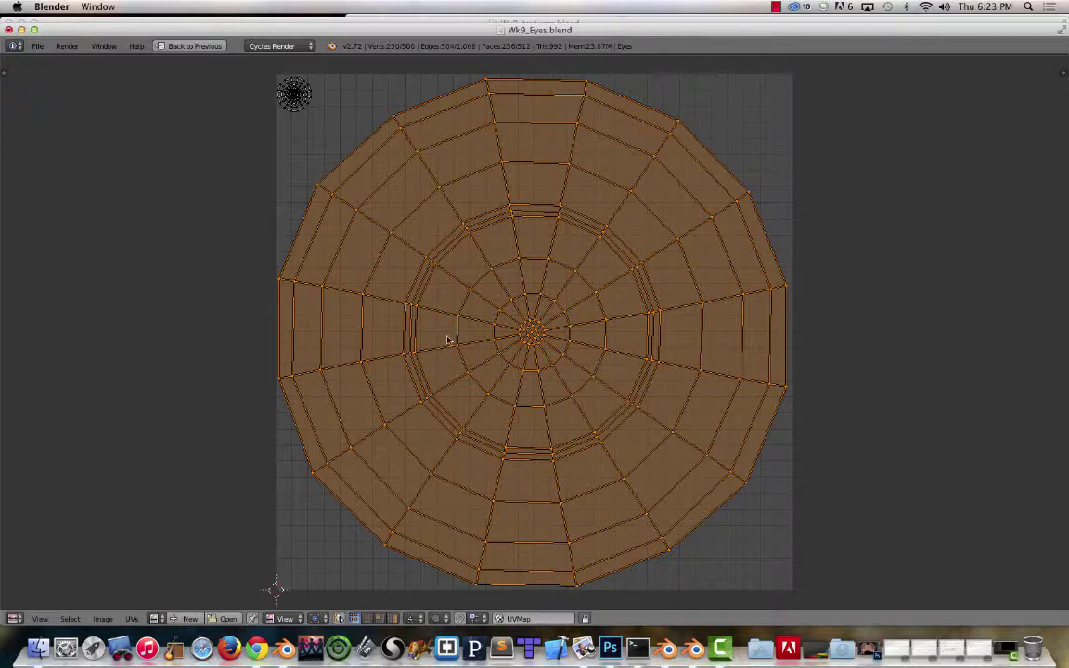
Step: Select the three closely spaced edge loops around the iris border in the large UV island
{"action": "right_click", "coordinate": [417, 294], "text": "alt"}
{"action": "right_click", "coordinate": [421, 289], "text": "alt+shift"}
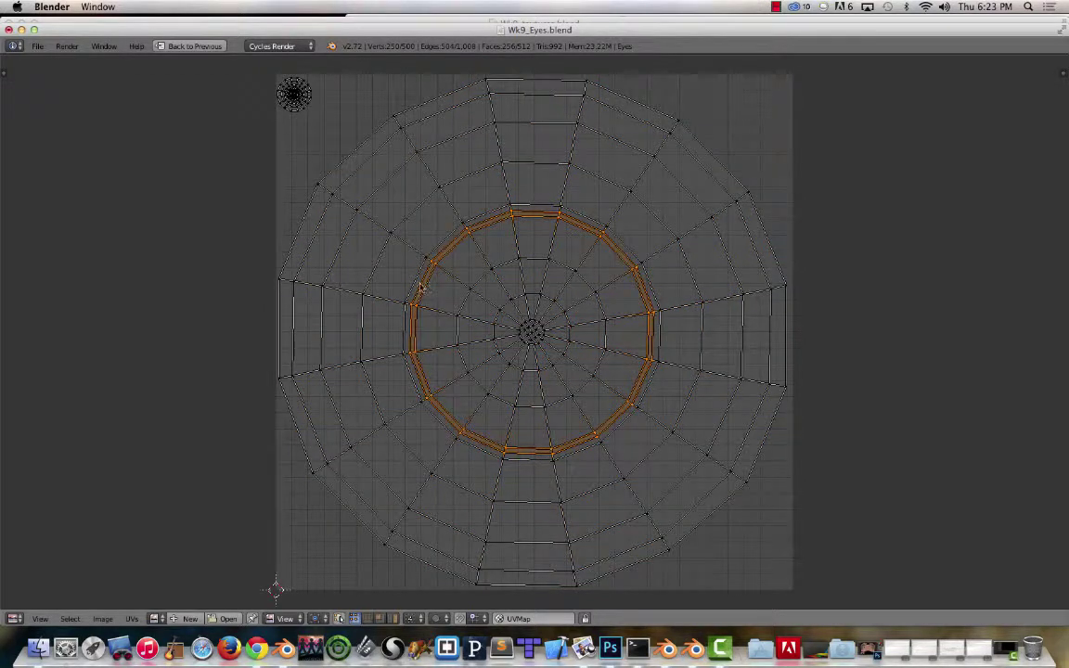
{"action": "right_click", "coordinate": [417, 287], "text": "alt+shift"}
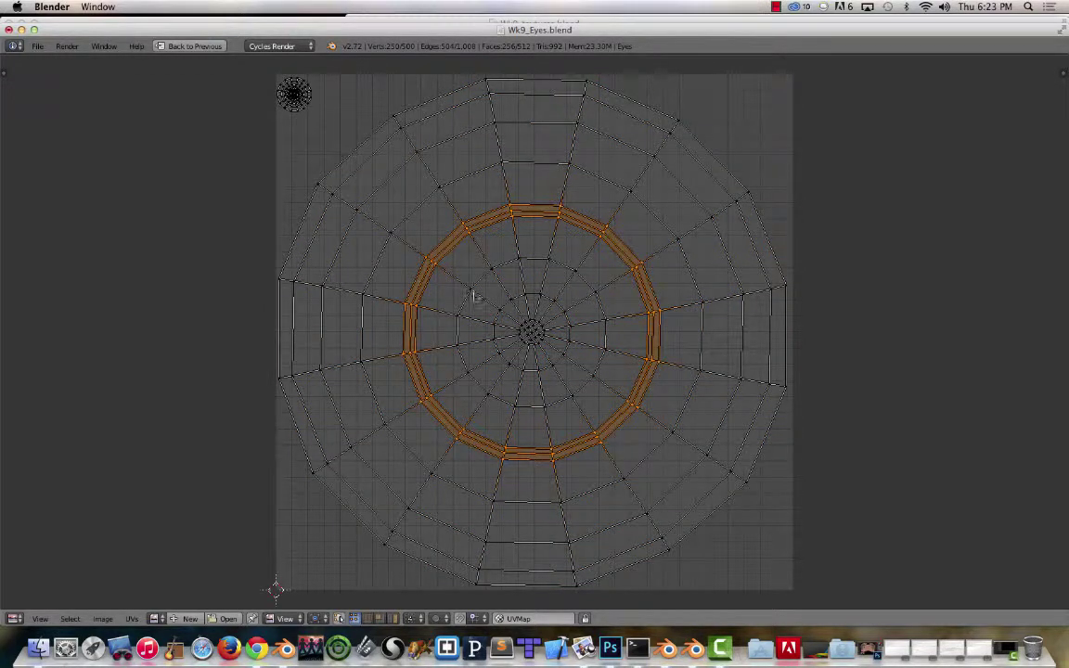
Step: Display Eye_color.jpg behind the UV layout and examine how the iris lines up with the selected loops
{"action": "left_click", "coordinate": [155, 619]}
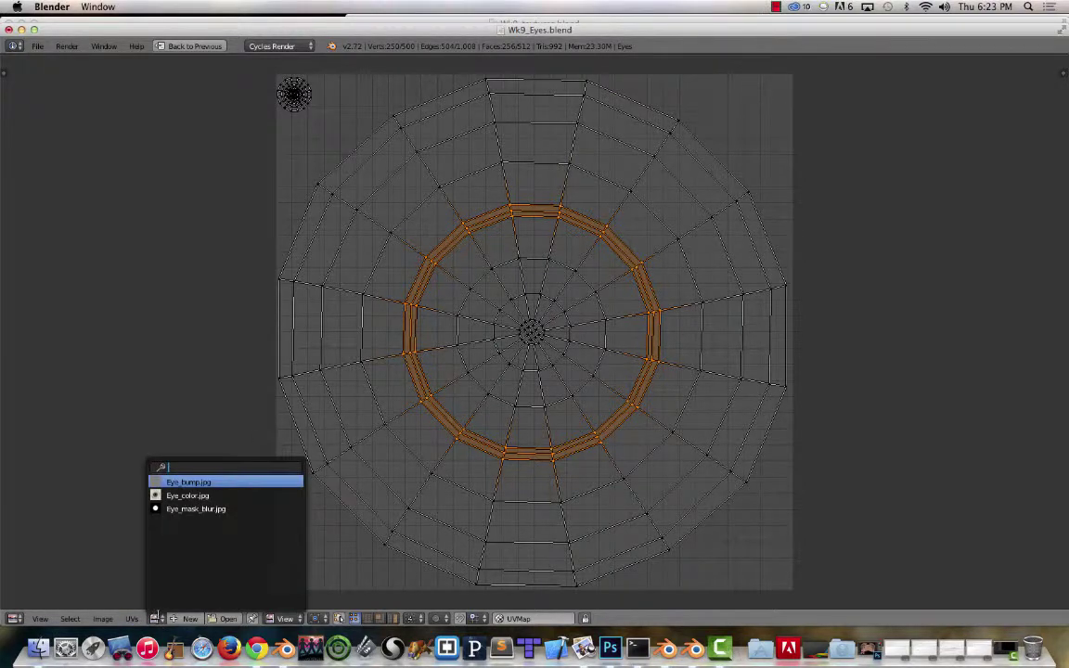
{"action": "left_click", "coordinate": [232, 496]}
{"action": "scroll", "coordinate": [315, 422], "scroll_direction": "down", "scroll_amount": 6}
{"action": "scroll", "coordinate": [351, 455], "scroll_direction": "up", "scroll_amount": 2}
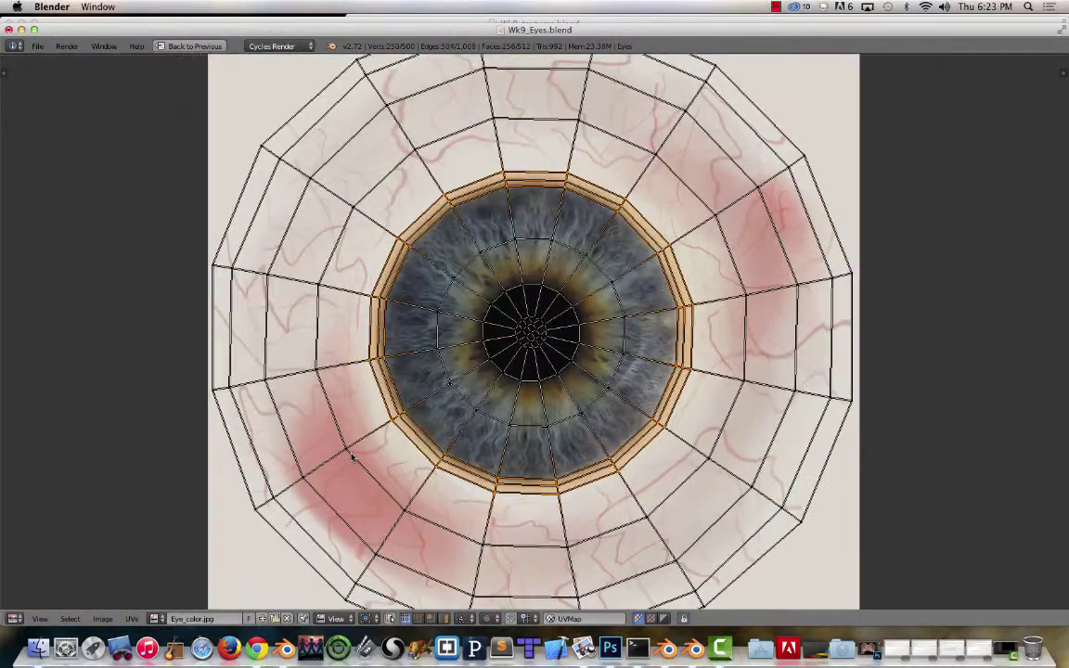
{"action": "scroll", "coordinate": [351, 455], "scroll_direction": "down", "scroll_amount": 2}
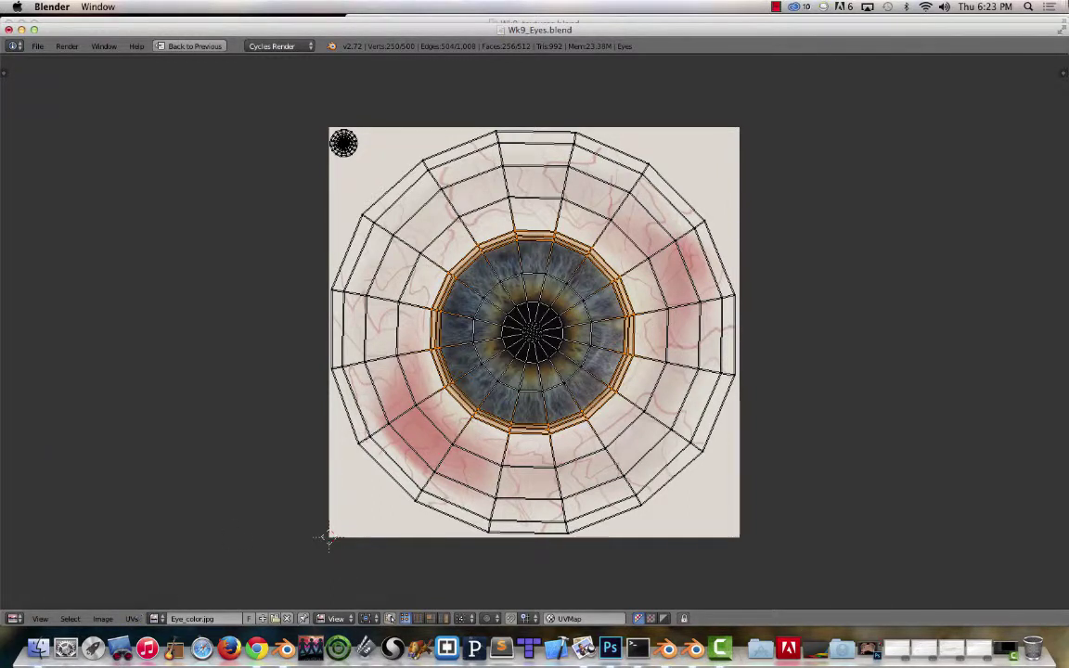
Step: Display Eye_bump.jpg behind the UV layout and deselect all UVs to examine the bump detail
{"action": "left_click", "coordinate": [154, 618]}
{"action": "left_click", "coordinate": [223, 482]}
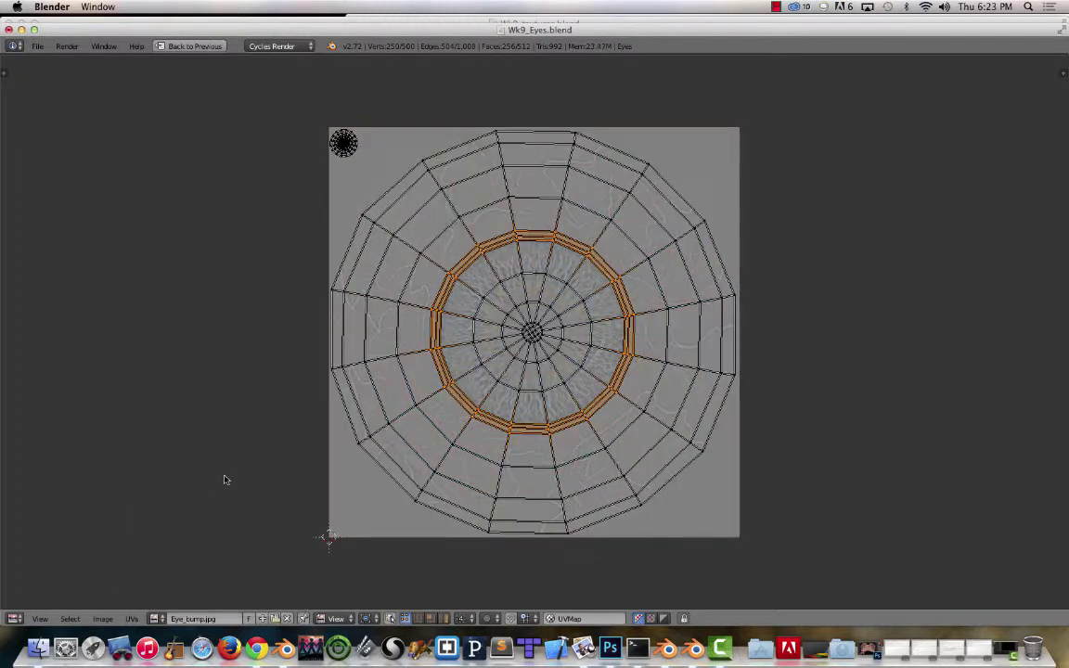
{"action": "key", "text": "a"}
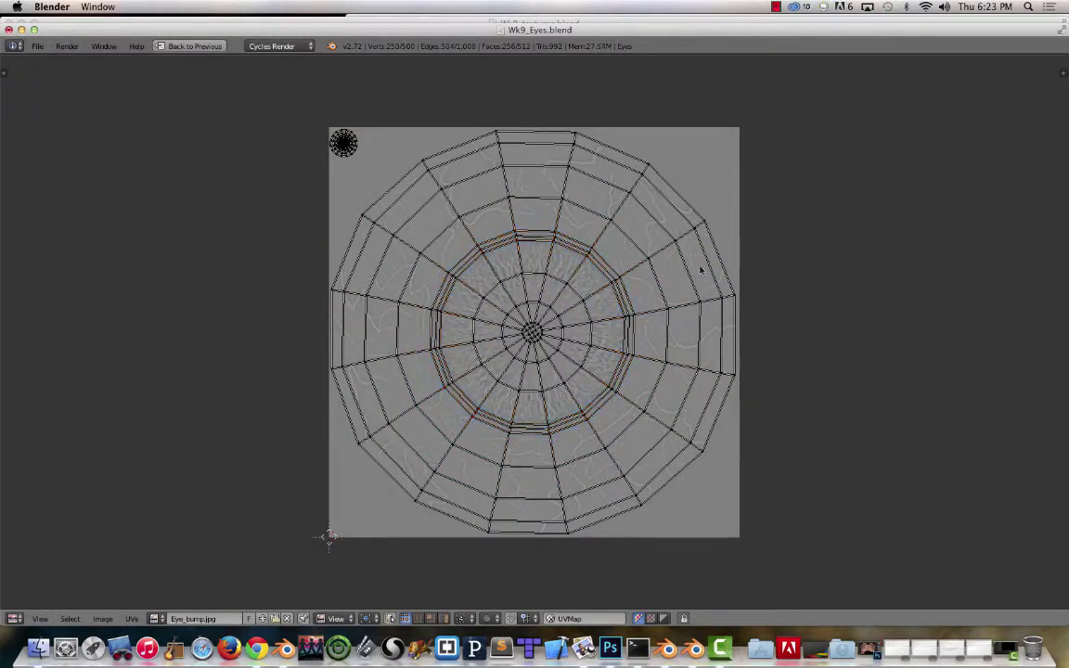
{"action": "scroll", "coordinate": [525, 266], "scroll_direction": "up", "scroll_amount": 1}
{"action": "scroll", "coordinate": [524, 266], "scroll_direction": "up", "scroll_amount": 1}
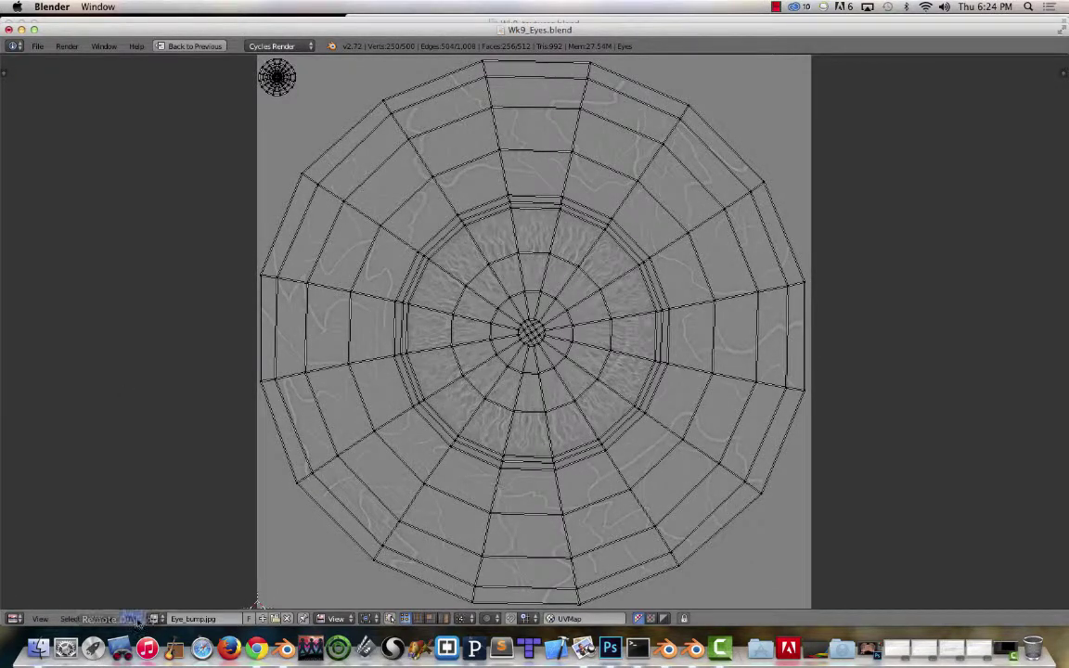
{"action": "left_click", "coordinate": [102, 619]}
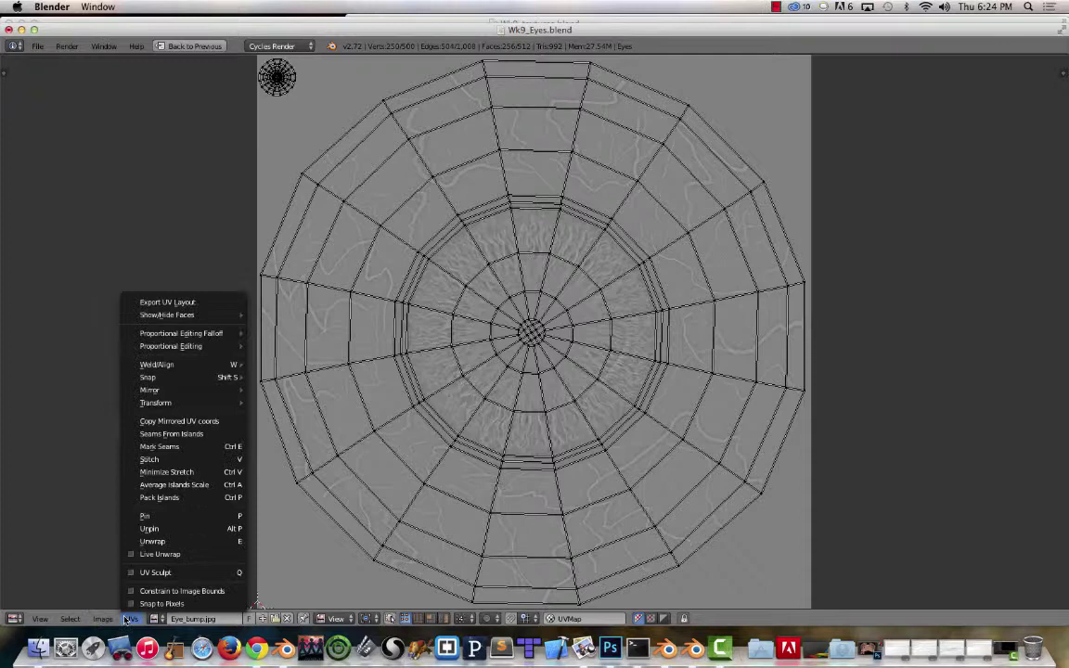
{"action": "left_click", "coordinate": [132, 619]}
{"action": "left_click", "coordinate": [131, 619]}
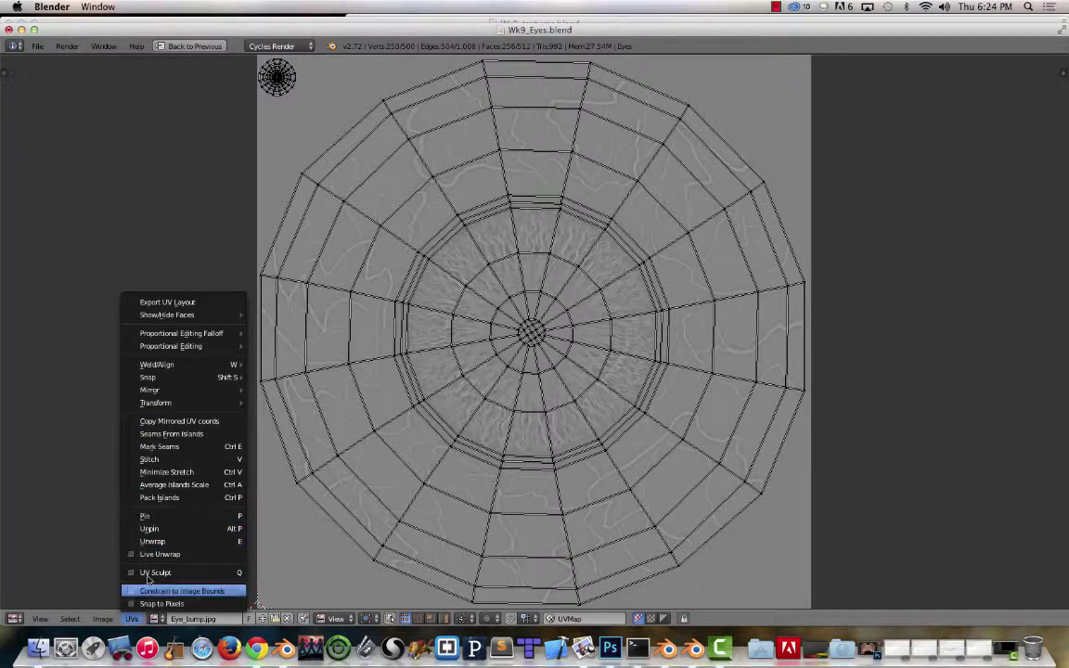
Step: Display Eye_mask_blur.jpg behind the UV layout
{"action": "left_click", "coordinate": [155, 619]}
{"action": "left_click", "coordinate": [155, 619]}
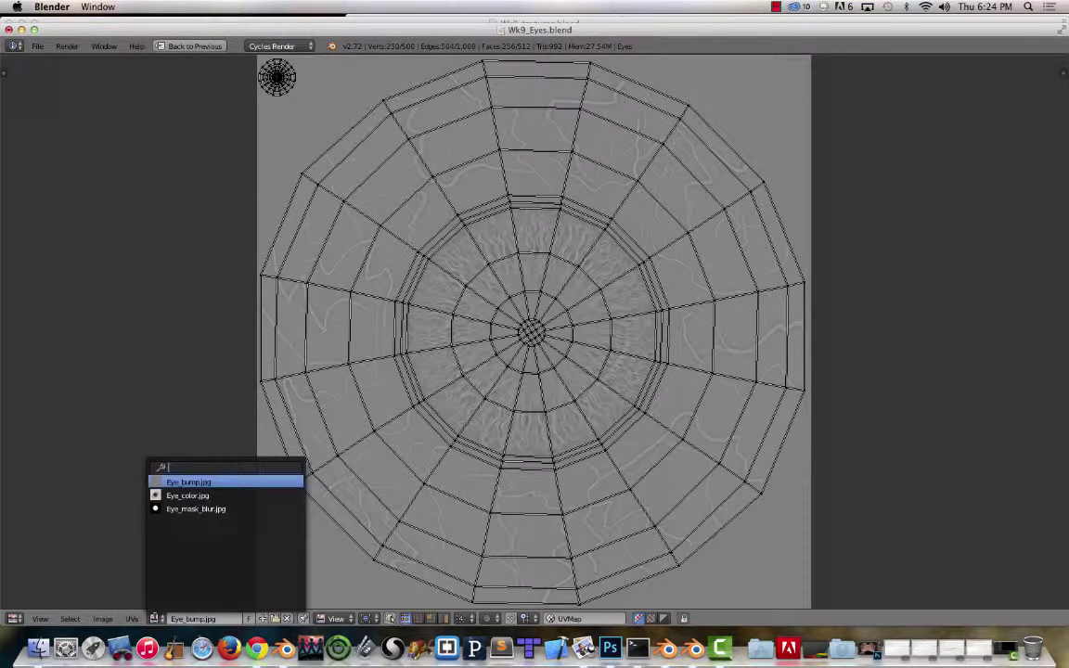
{"action": "left_click", "coordinate": [194, 509]}
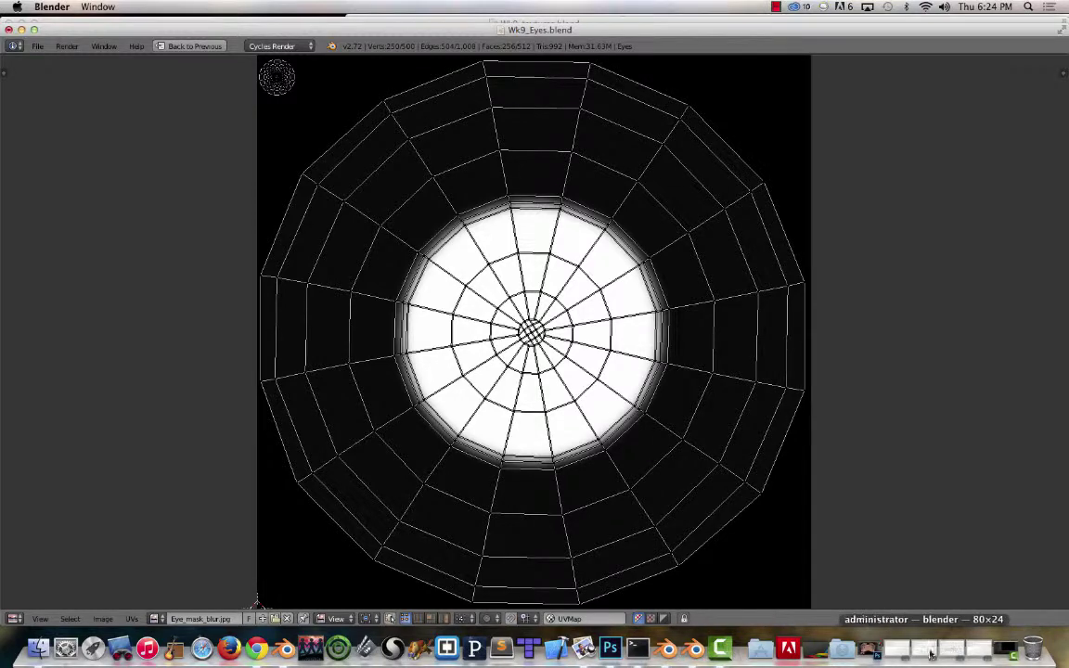
Step: Switch to Photoshop and open Eye_texture.psd from the Desktop's Character_Creation/1.Textures folder
{"action": "left_click", "coordinate": [876, 653]}
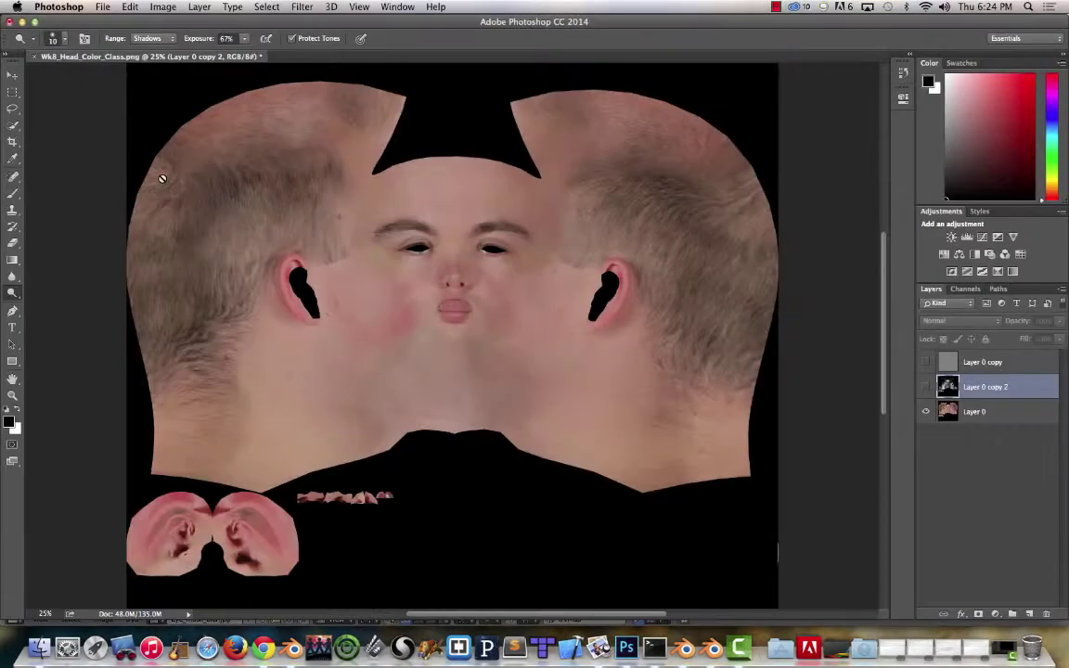
{"action": "key", "text": "super+o"}
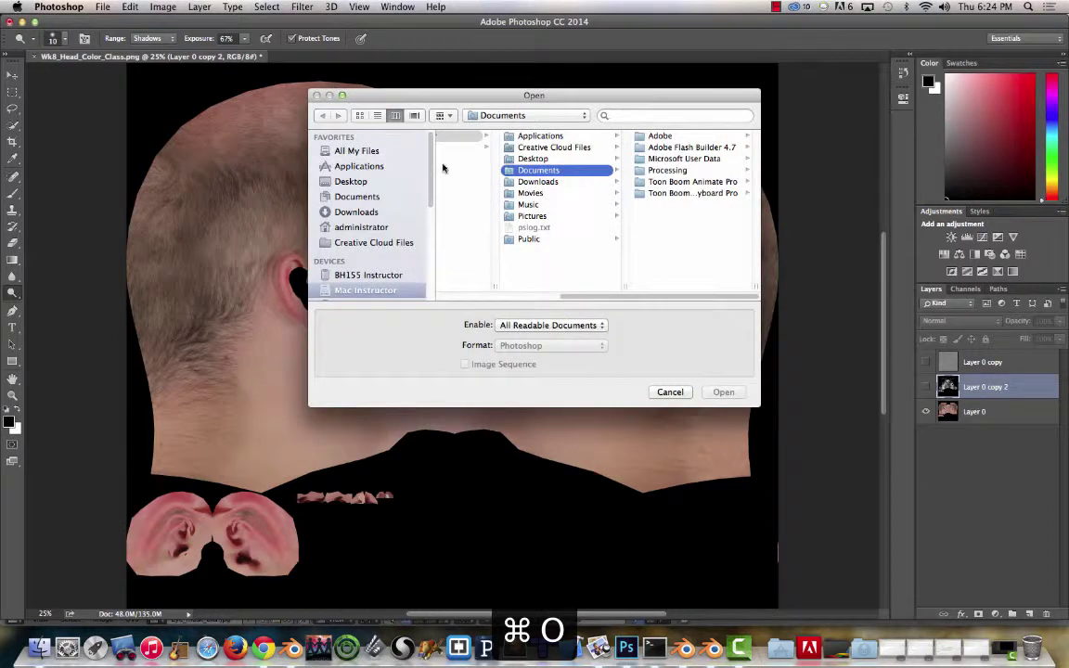
{"action": "left_click", "coordinate": [352, 182]}
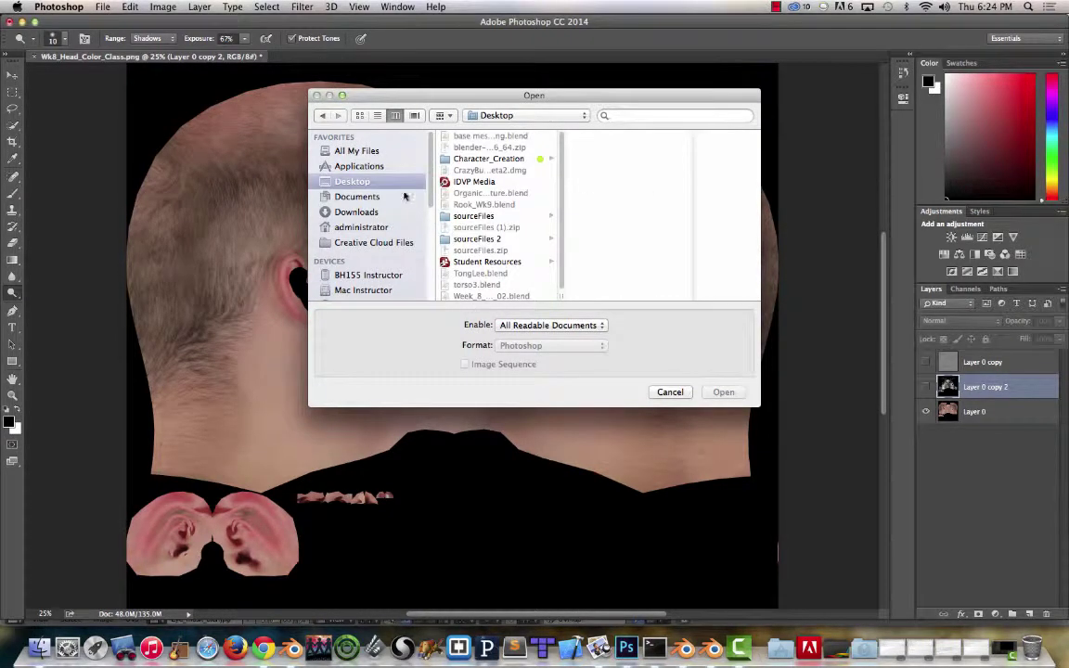
{"action": "left_click", "coordinate": [485, 159]}
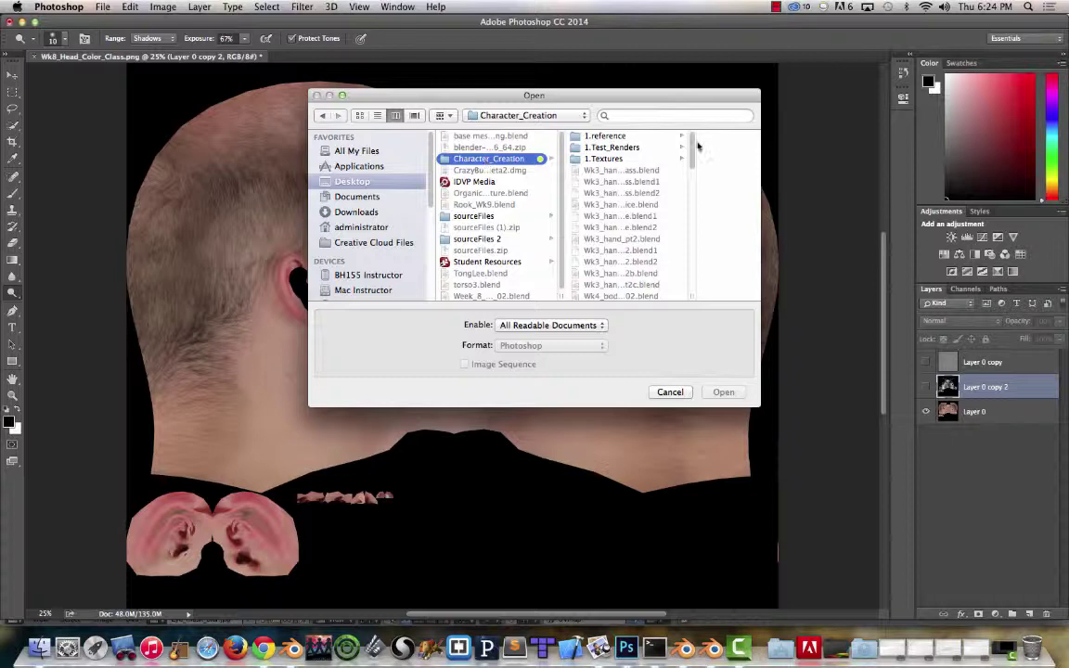
{"action": "key", "text": "Right"}
{"action": "key", "text": "Down"}
{"action": "key", "text": "Down"}
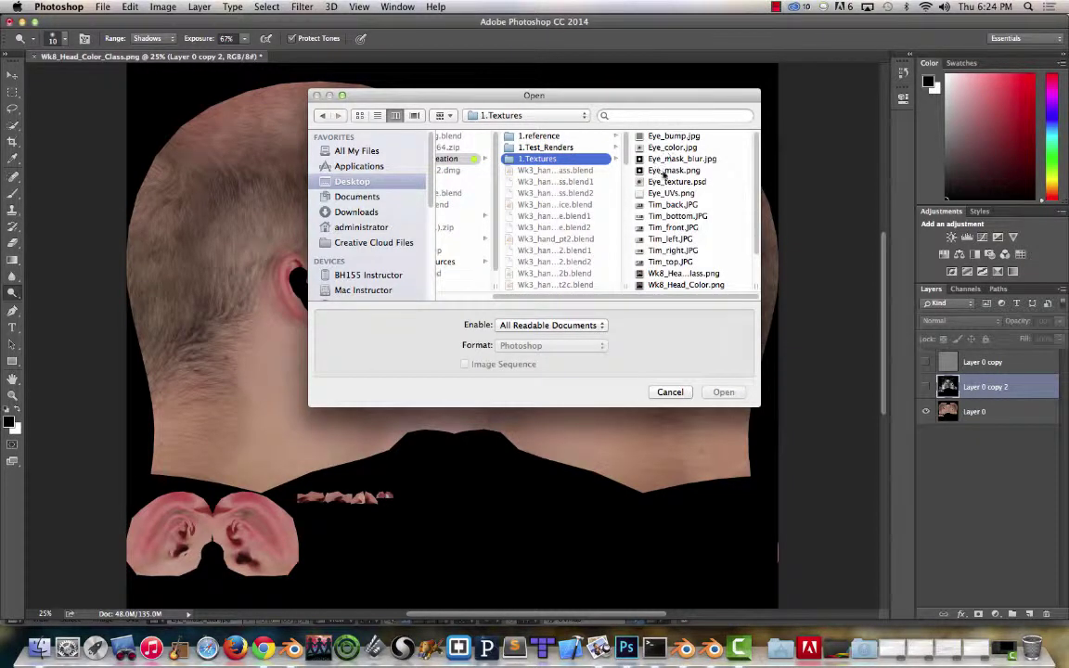
{"action": "left_click", "coordinate": [677, 182]}
{"action": "left_click", "coordinate": [711, 393]}
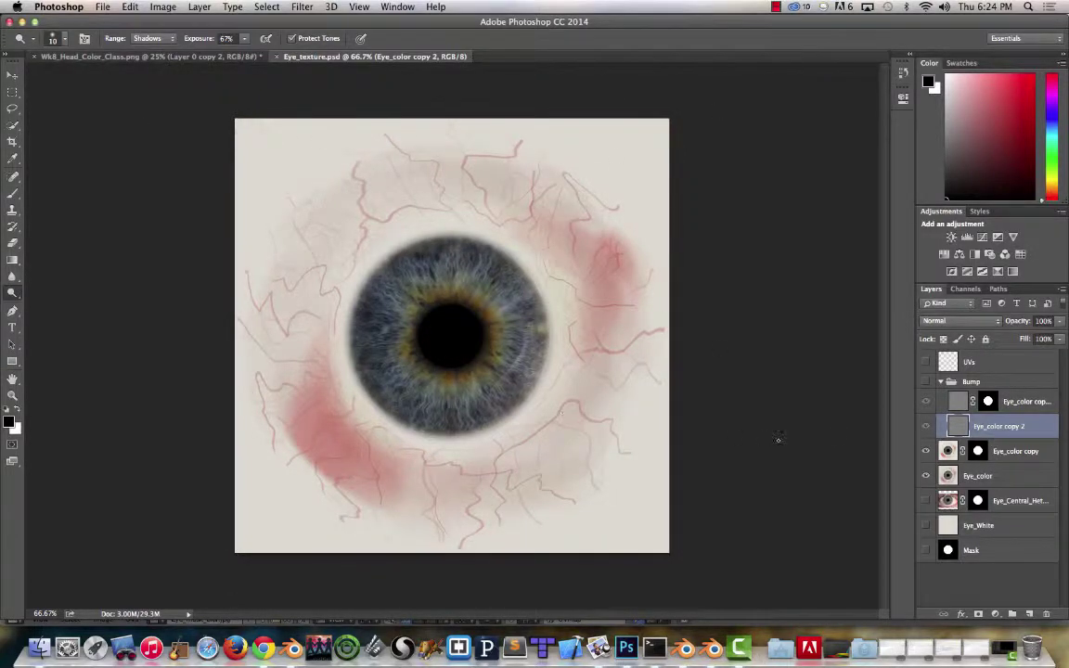
Step: Switch back to Wk9_Eyes.blend in Blender and alternate between the split layout and the maximized UV editor to compare the mask with the eyes
{"action": "left_click", "coordinate": [292, 647]}
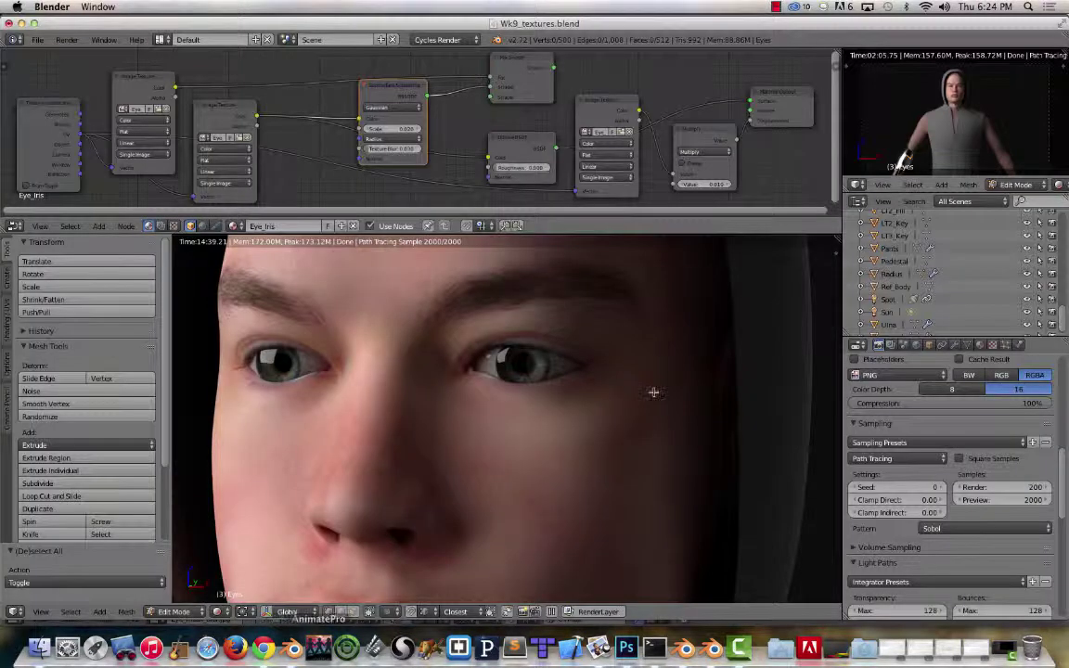
{"action": "left_click", "coordinate": [712, 648]}
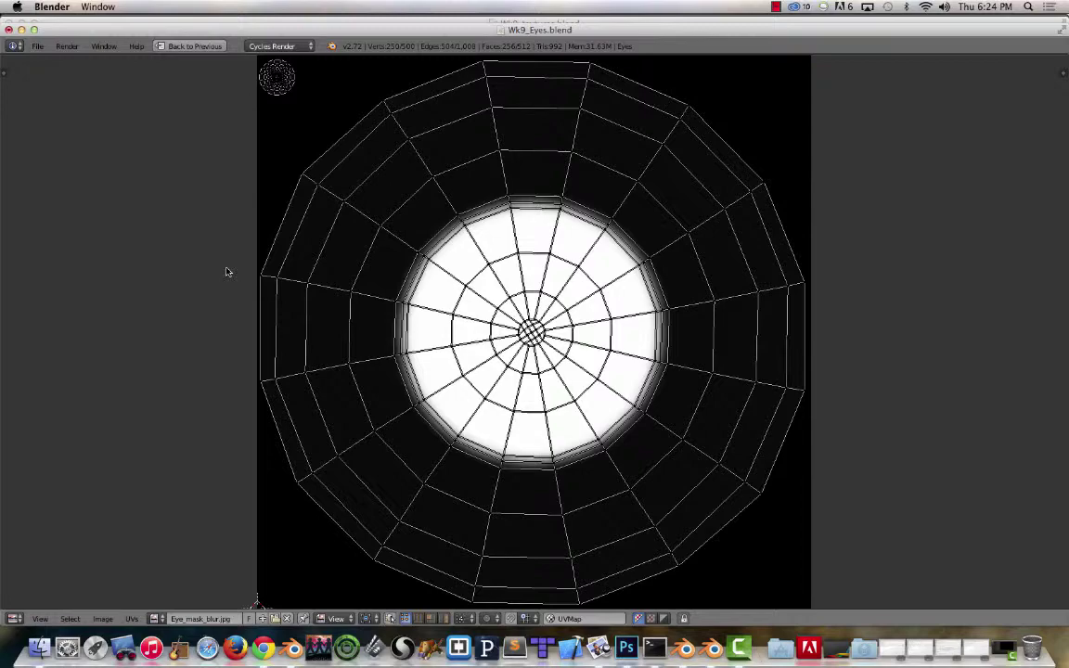
{"action": "key", "text": "ctrl+Up"}
{"action": "key", "text": "ctrl+Up"}
{"action": "key", "text": "ctrl+Up"}
{"action": "key", "text": "ctrl+Up"}
{"action": "key", "text": "ctrl+Up"}
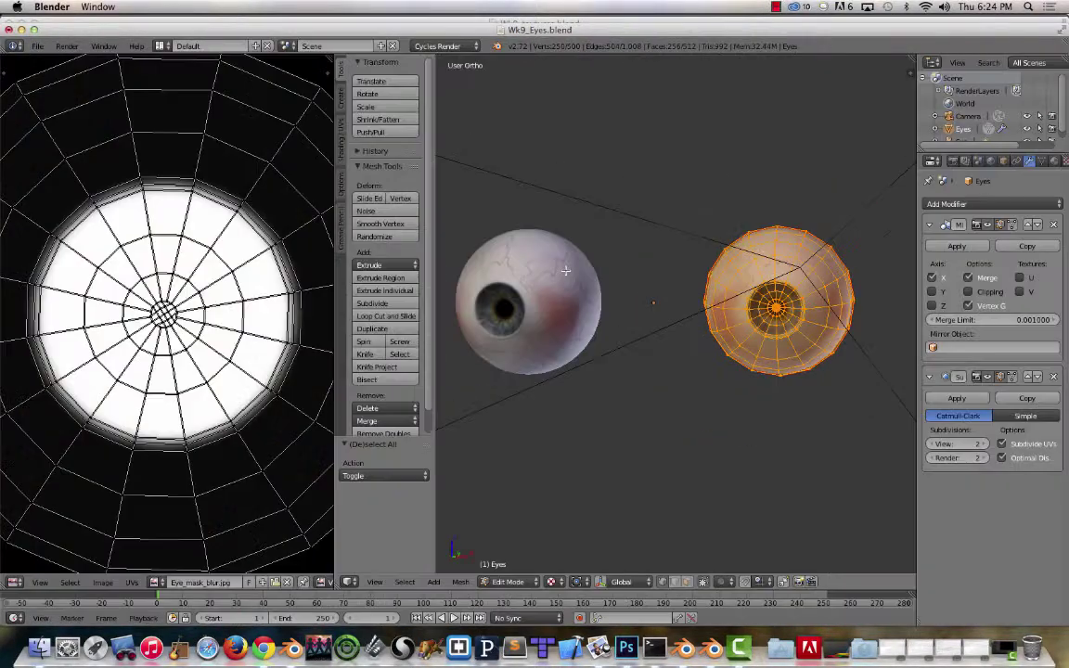
{"action": "key", "text": "ctrl+Up"}
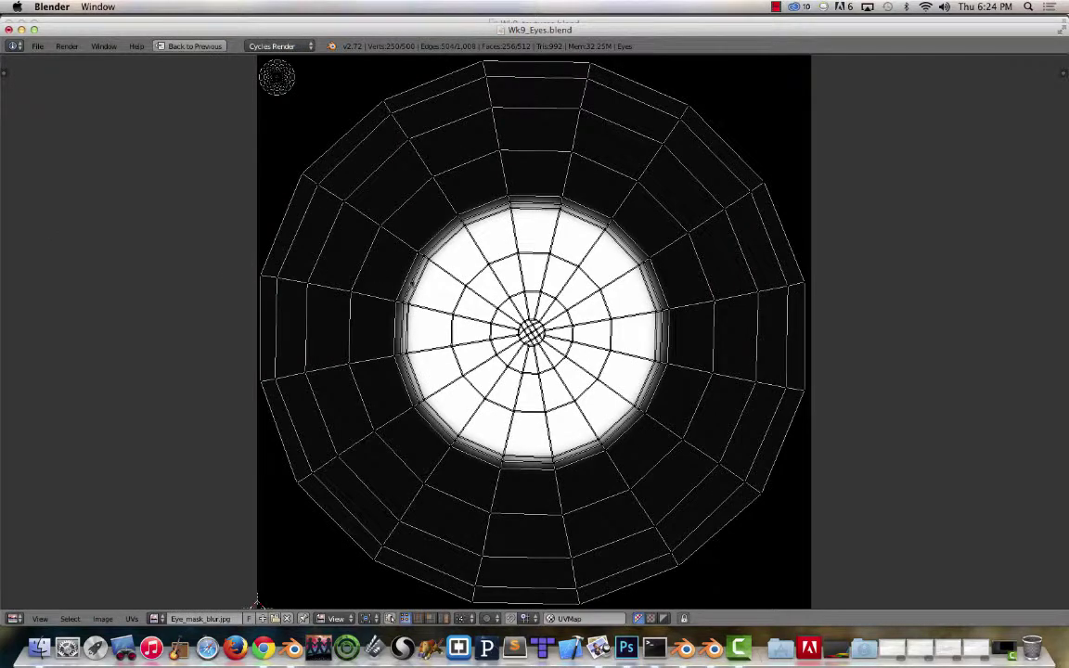
Step: Locate the Export UV Layout command, and switch to Finder to preview Eye_UVs.png in the Eye project's 1.Textures folder
{"action": "left_click", "coordinate": [131, 618]}
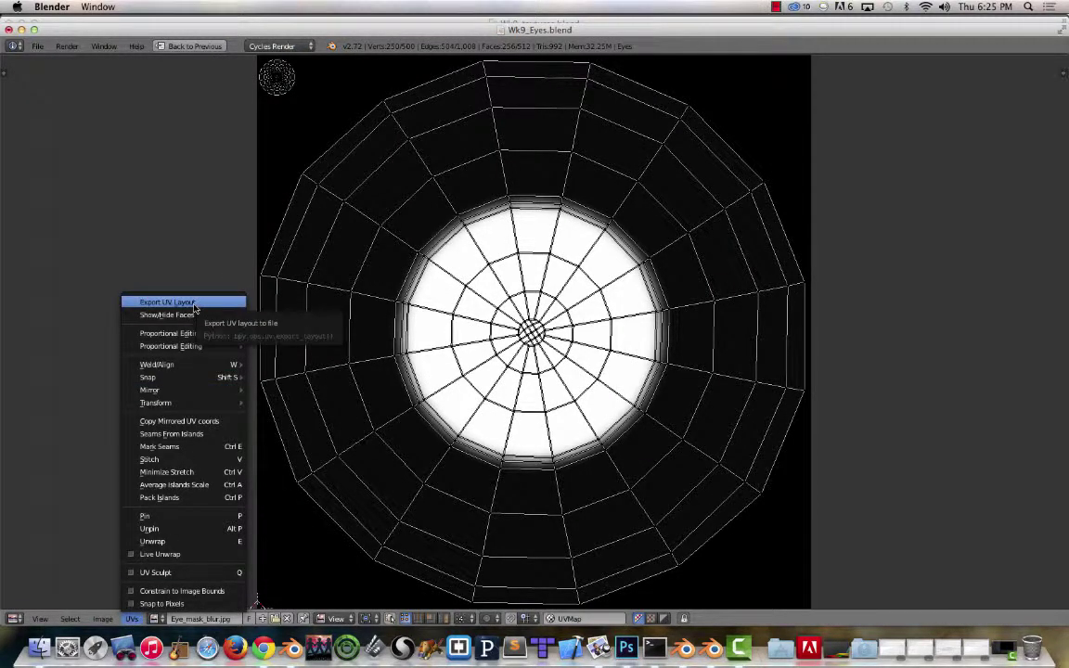
{"action": "key", "text": "super+Tab"}
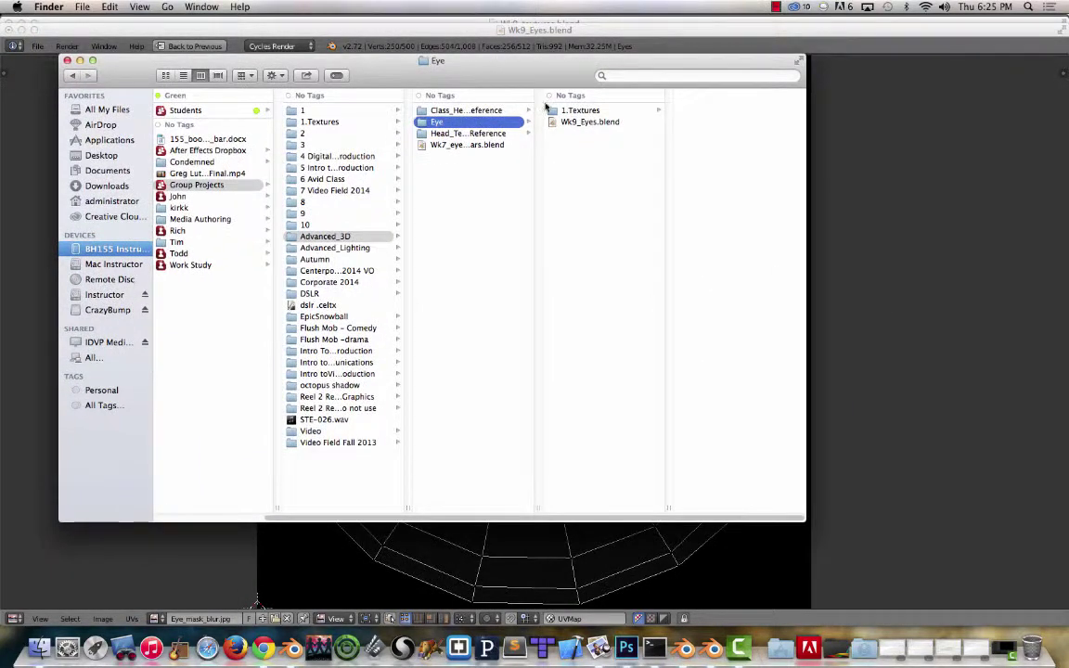
{"action": "left_click", "coordinate": [585, 110]}
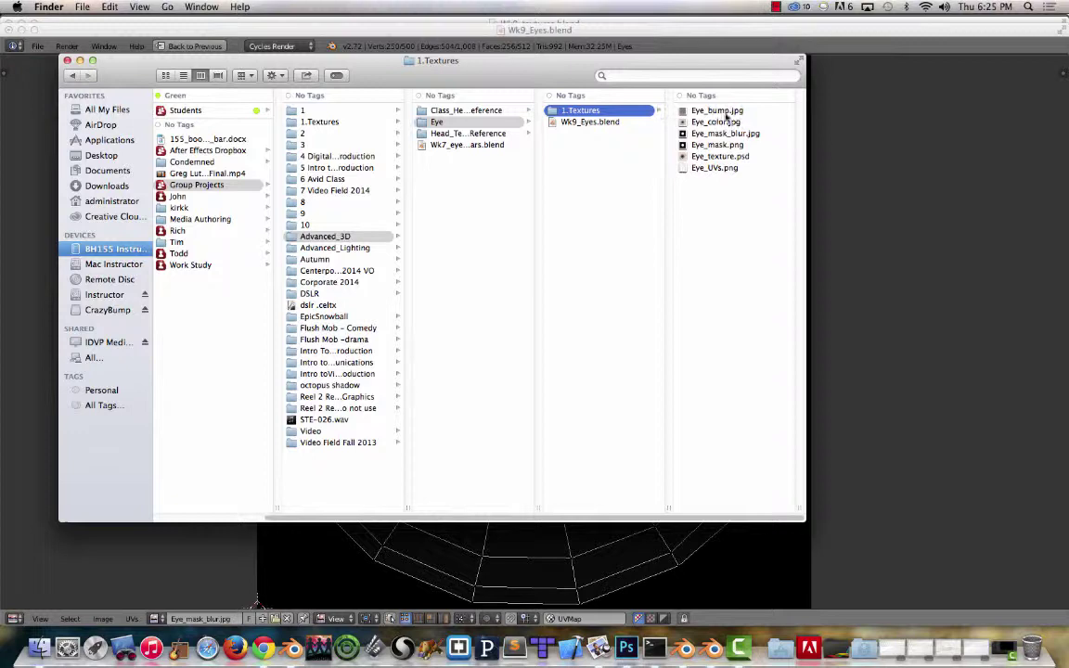
{"action": "left_click", "coordinate": [713, 168]}
{"action": "key", "text": "space"}
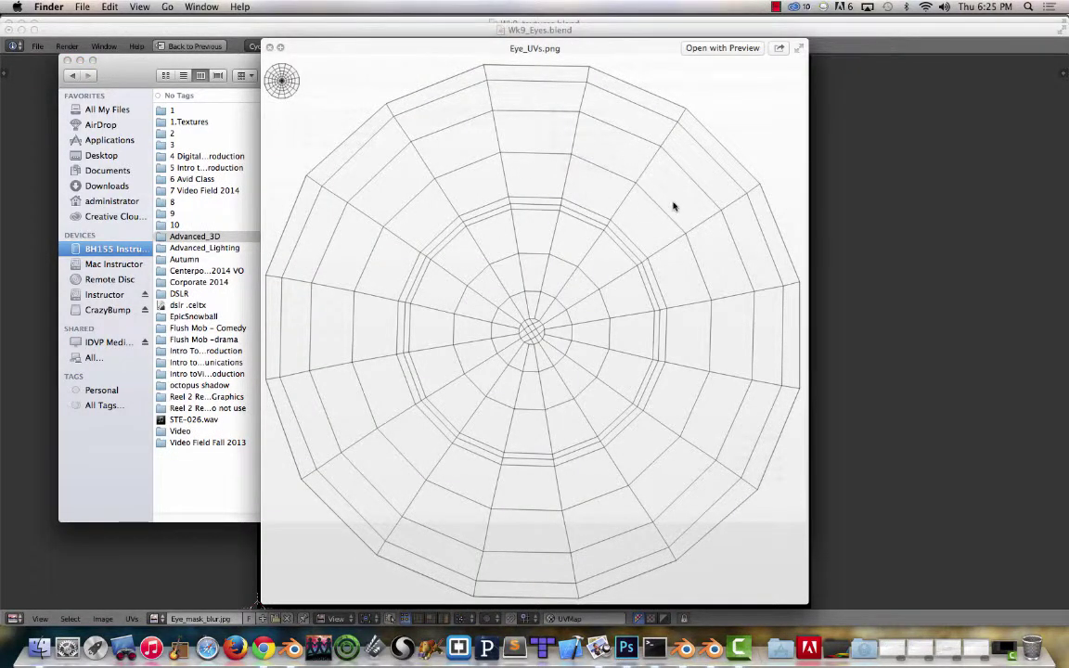
{"action": "key", "text": "space"}
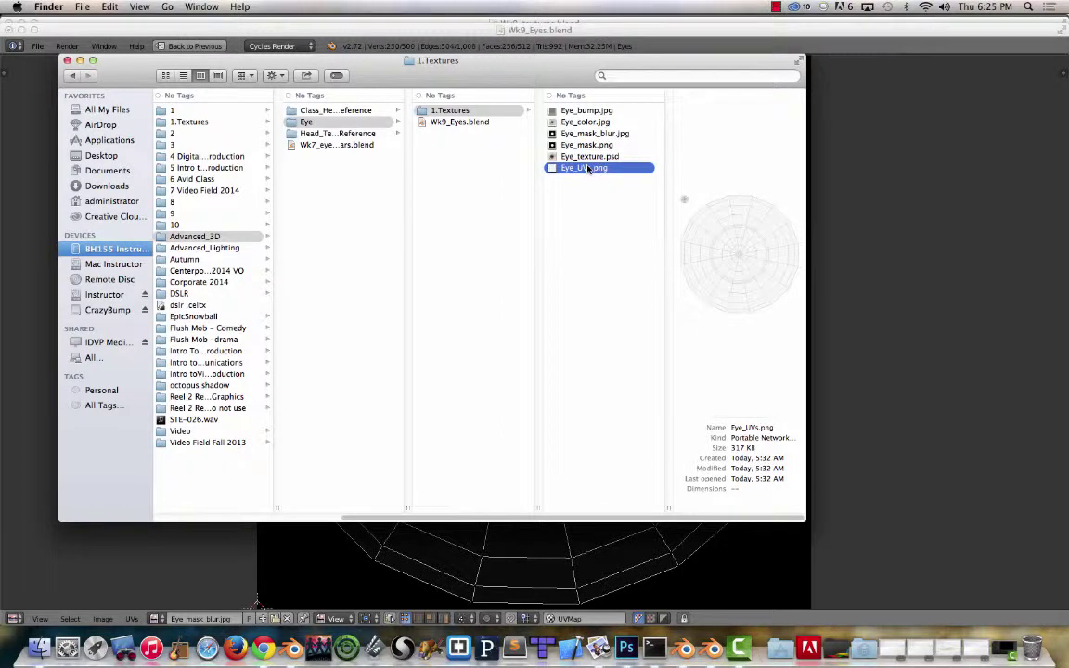
Step: Preview Eye_mask.png in Finder, and return to Blender to select the UV edge loop around the iris
{"action": "left_click_drag", "start_coordinate": [565, 73], "coordinate": [553, 74]}
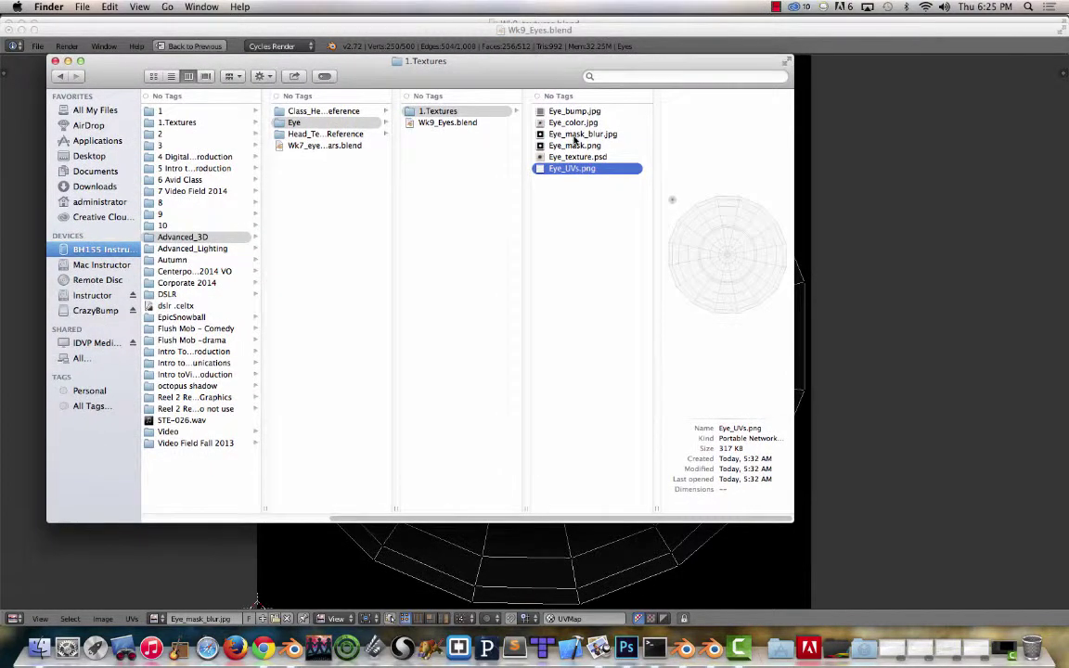
{"action": "left_click", "coordinate": [575, 144]}
{"action": "key", "text": "space"}
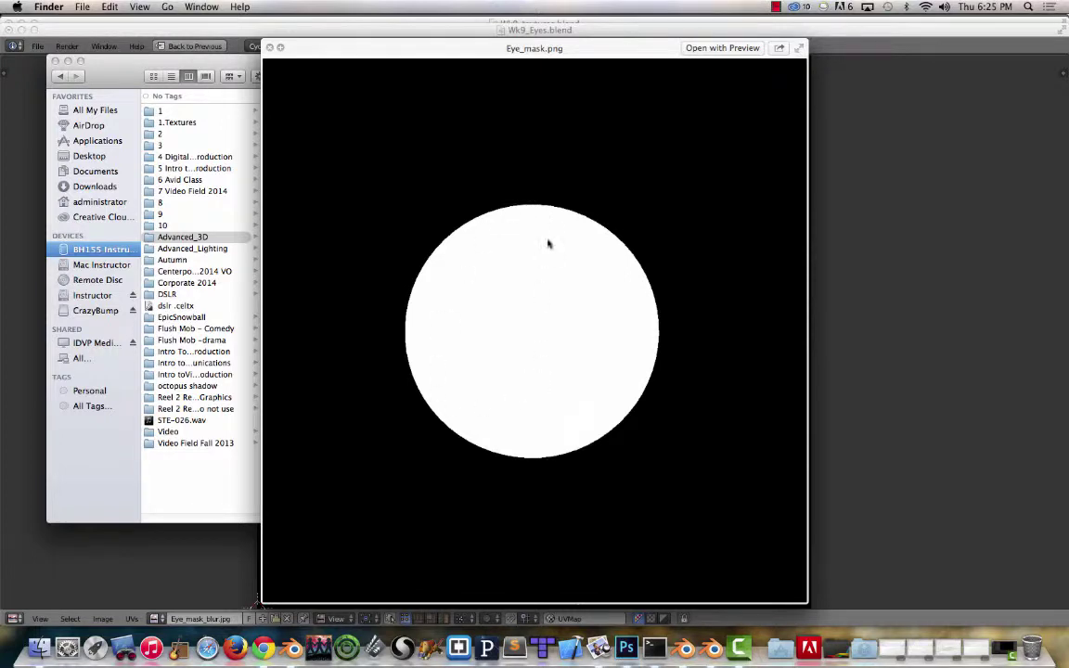
{"action": "left_click", "coordinate": [811, 153]}
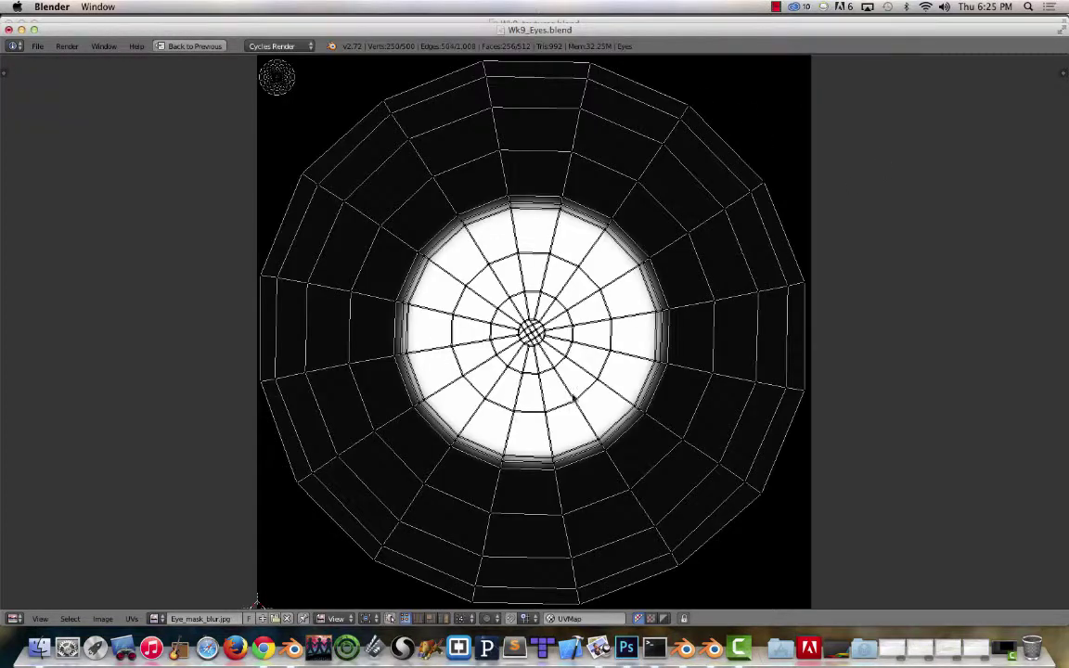
{"action": "right_click", "coordinate": [420, 269], "text": "alt"}
Step: Switch to Photoshop, hide the Eye_color copy layer, and show the UVs, Mask, Eye_White and Eye_Central_Heterochromia layers of Eye_texture.psd
{"action": "left_click", "coordinate": [627, 647]}
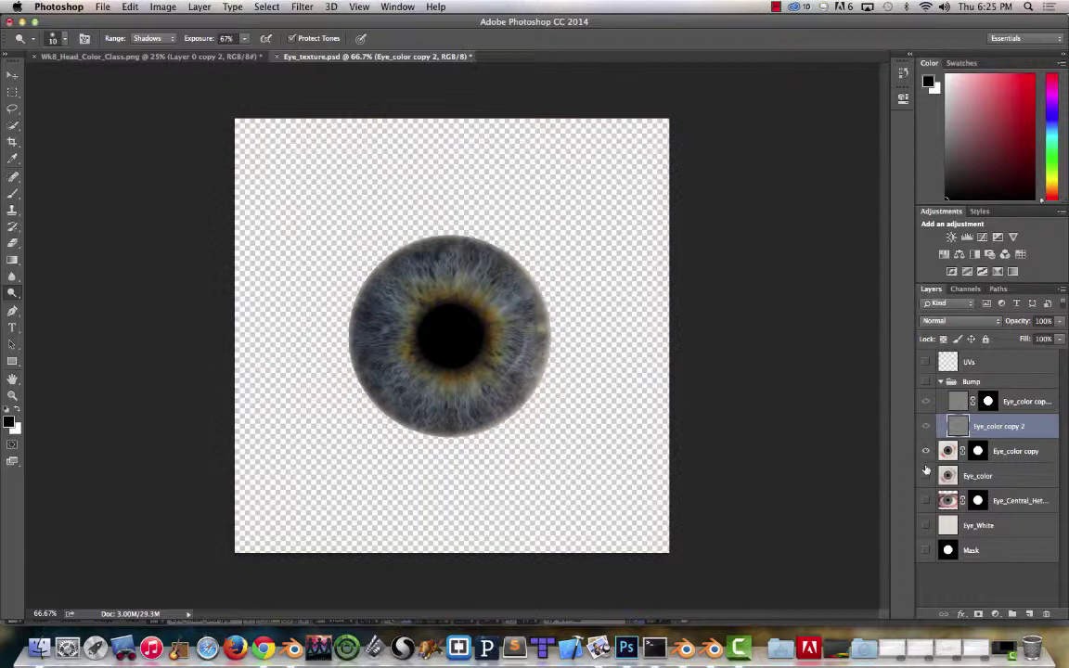
{"action": "left_click", "coordinate": [925, 451]}
{"action": "left_click", "coordinate": [925, 363]}
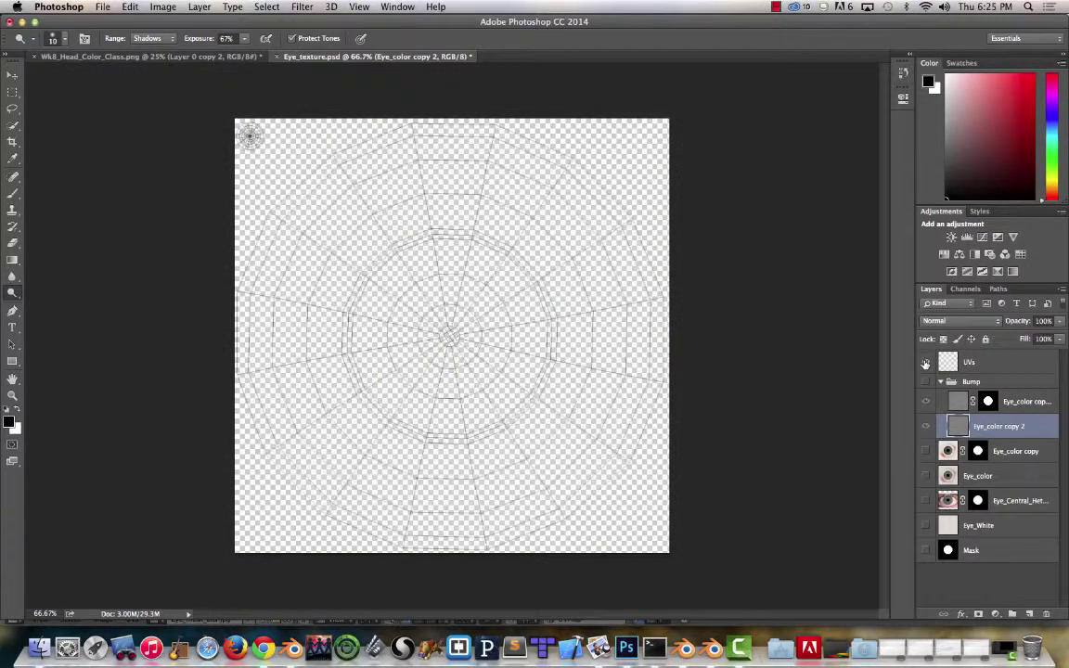
{"action": "left_click", "coordinate": [924, 550]}
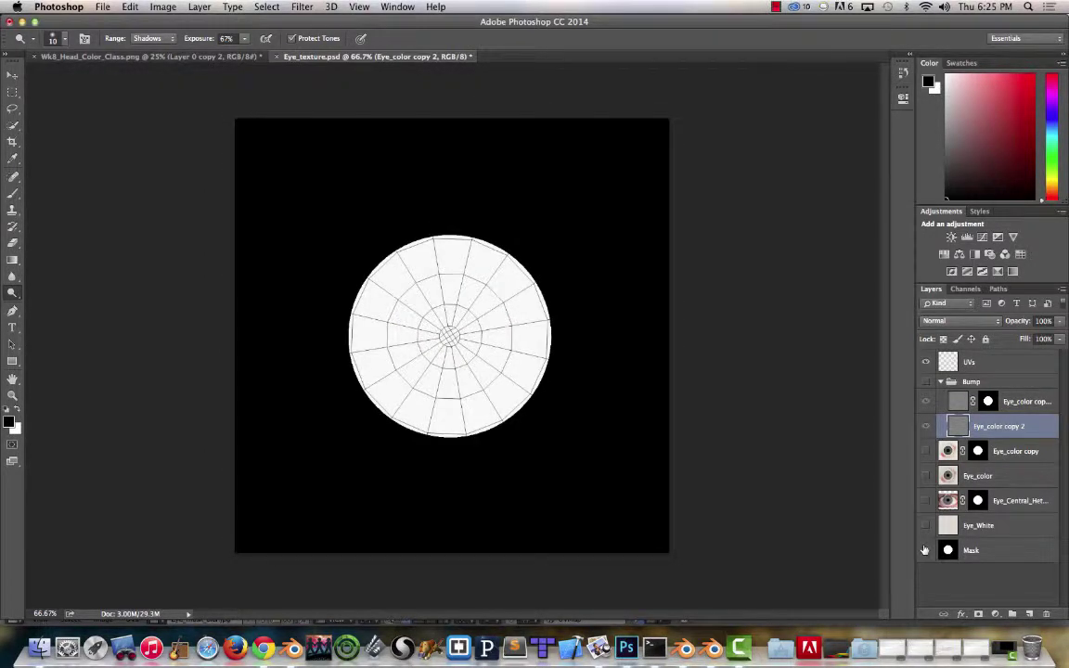
{"action": "left_click", "coordinate": [925, 525]}
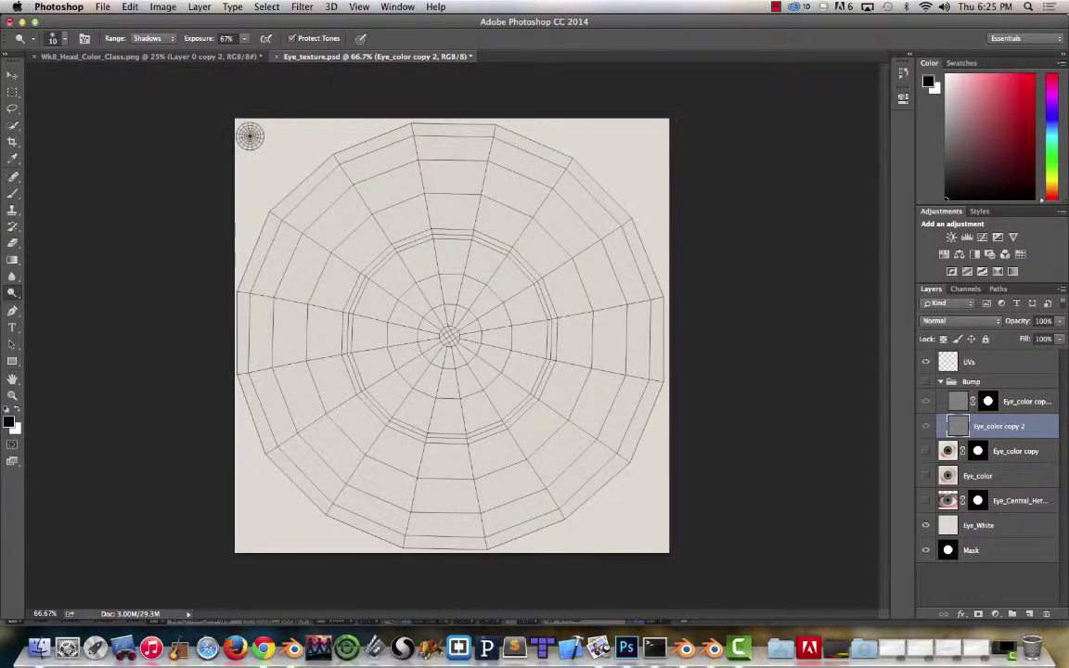
{"action": "left_click", "coordinate": [925, 500]}
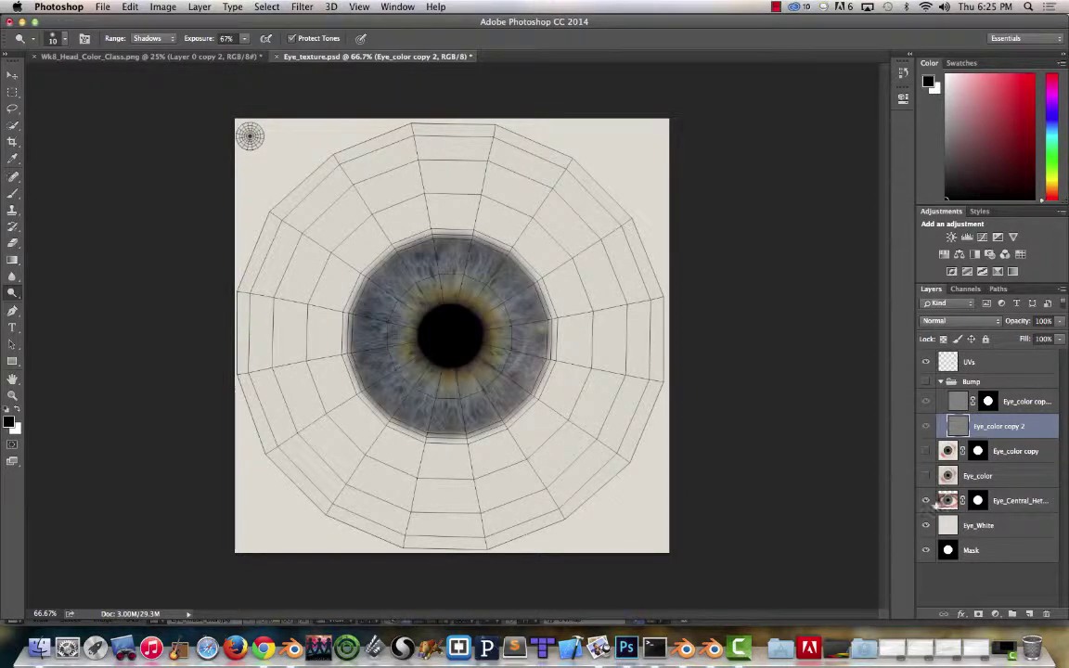
Step: Disable the layer mask on the Eye_Central_Heterochromia layer to examine the full eye photo, and enable the mask again
{"action": "left_click", "coordinate": [971, 503]}
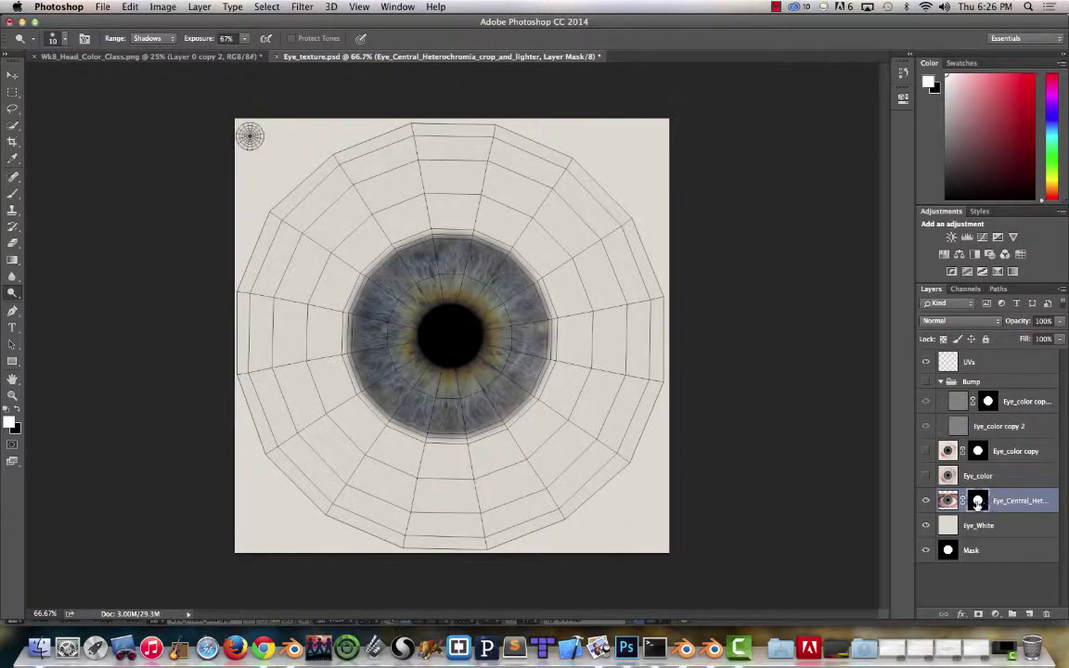
{"action": "right_click", "coordinate": [979, 501]}
{"action": "left_click", "coordinate": [882, 506]}
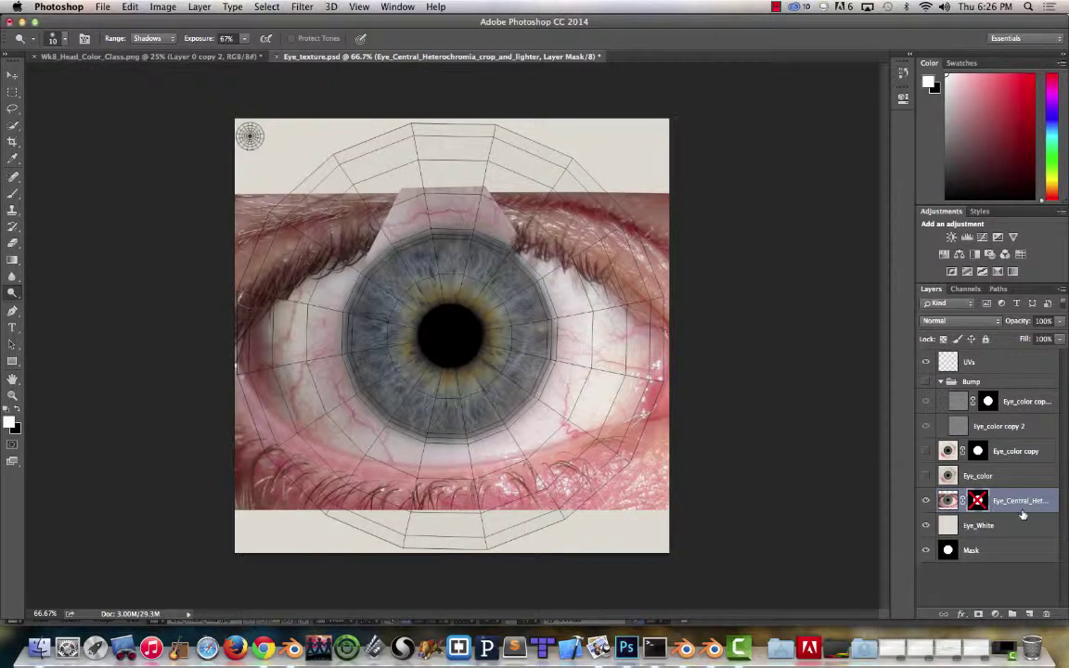
{"action": "right_click", "coordinate": [972, 510]}
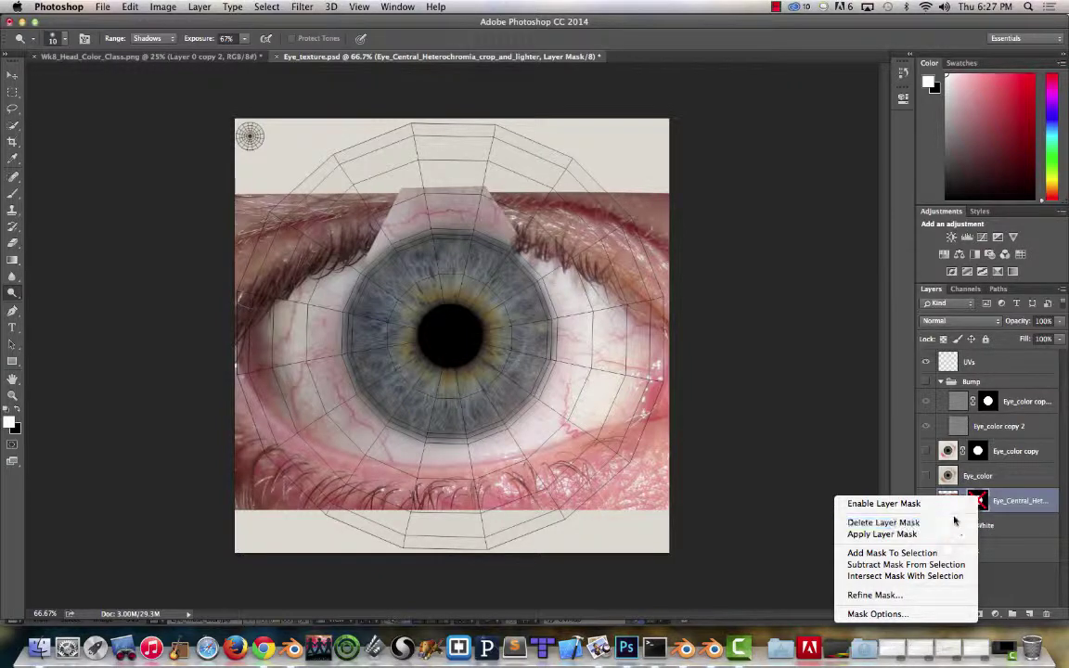
{"action": "left_click", "coordinate": [976, 506]}
{"action": "right_click", "coordinate": [980, 503]}
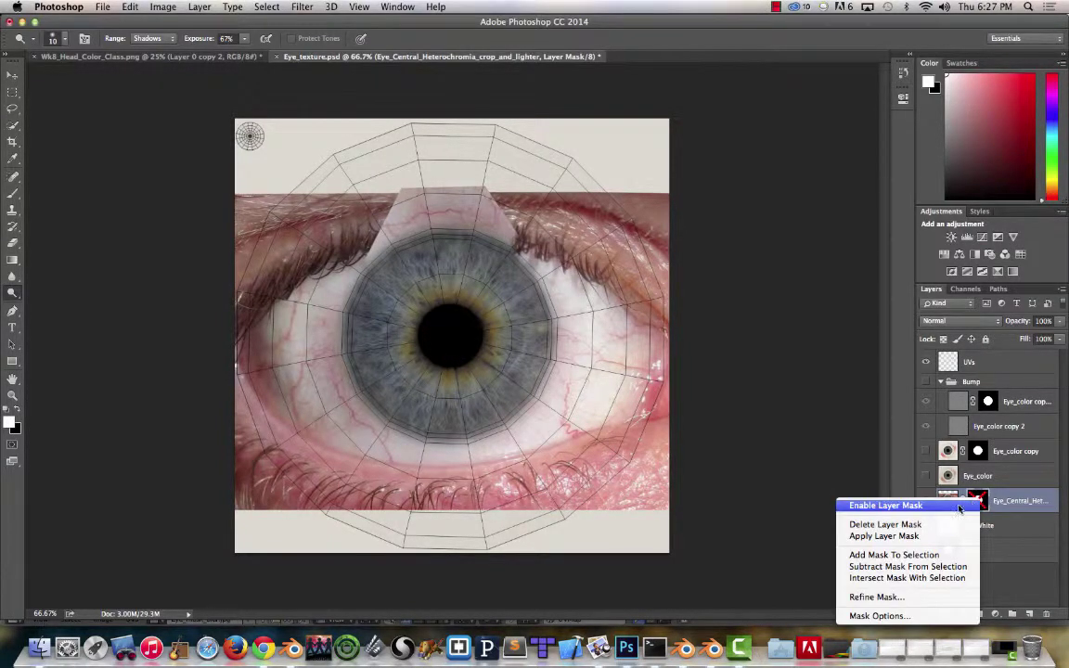
{"action": "left_click", "coordinate": [886, 505]}
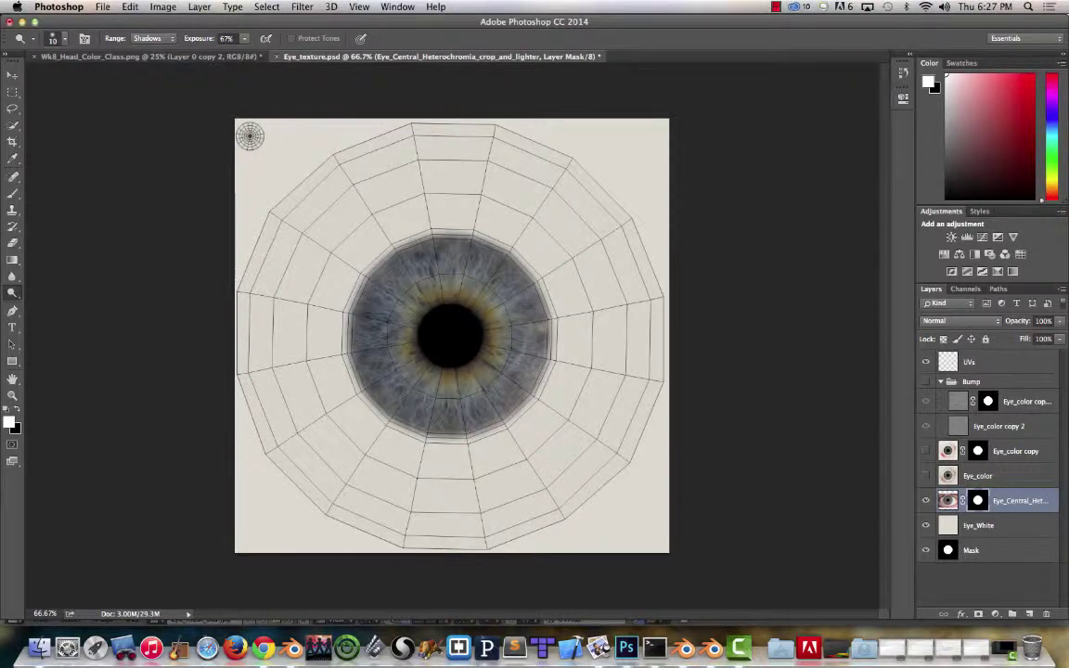
Step: Switch back to Wk9_Eyes.blend in Blender and restore the split layout from the maximized UV editor
{"action": "key", "text": "super+Tab"}
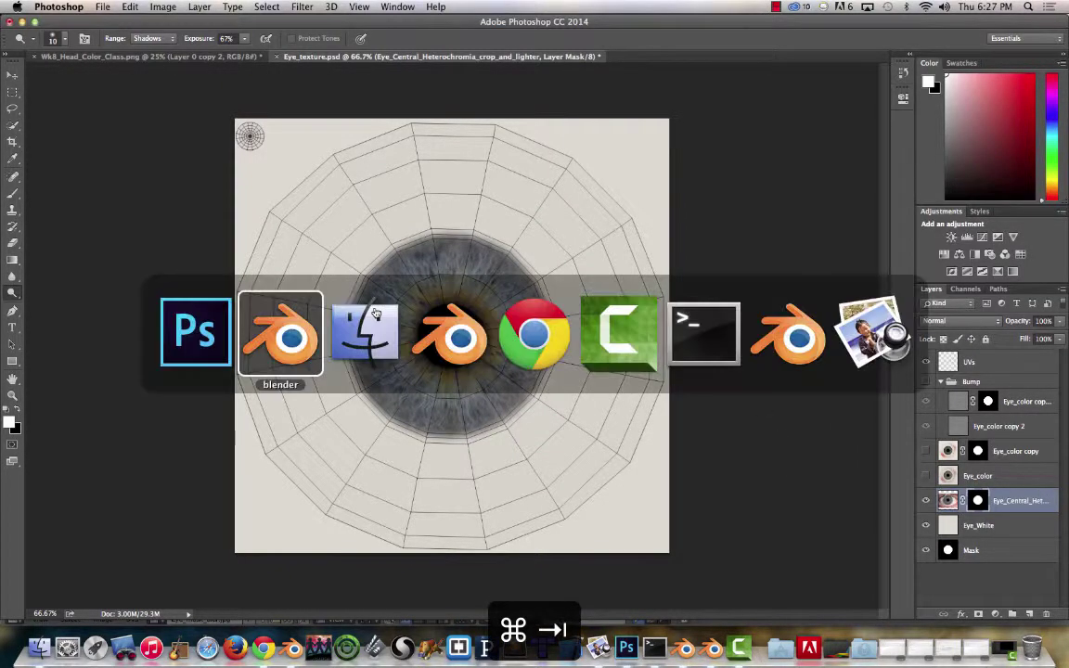
{"action": "key", "text": "super+Tab"}
{"action": "key", "text": "super+Tab"}
{"action": "key", "text": "super+Tab"}
{"action": "key", "text": "super+Tab"}
{"action": "key", "text": "super+Tab"}
{"action": "key", "text": "super+Tab"}
{"action": "key", "text": "super+Tab"}
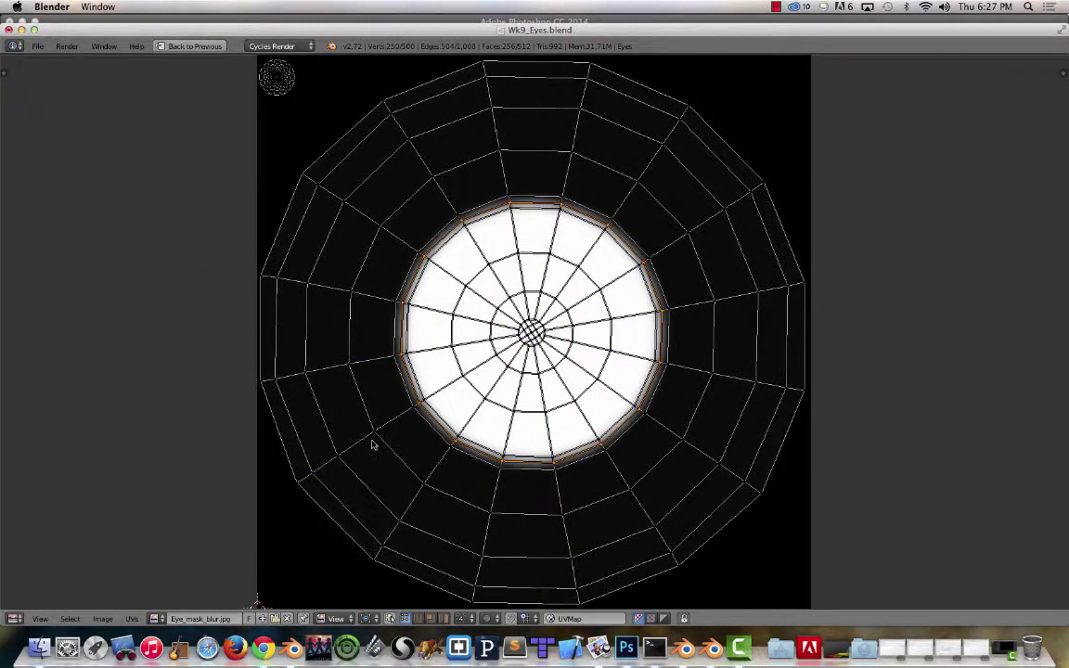
{"action": "key", "text": "ctrl+Up"}
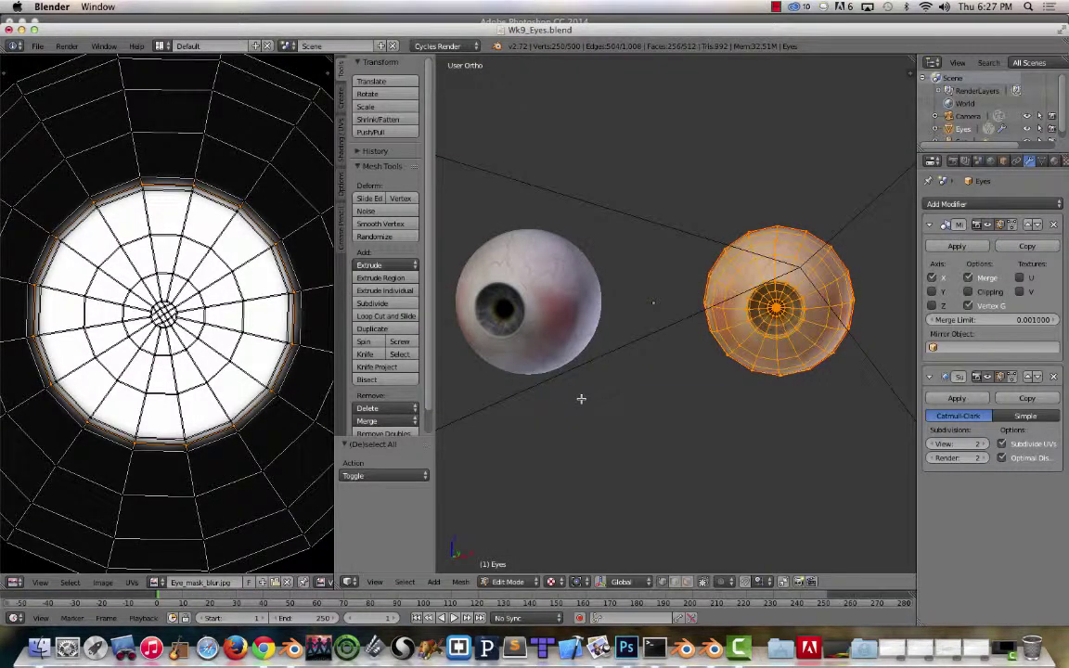
Step: Put the Eyes object in Texture Paint mode and display the Eye_Iris material's available paint slots
{"action": "left_click", "coordinate": [506, 582]}
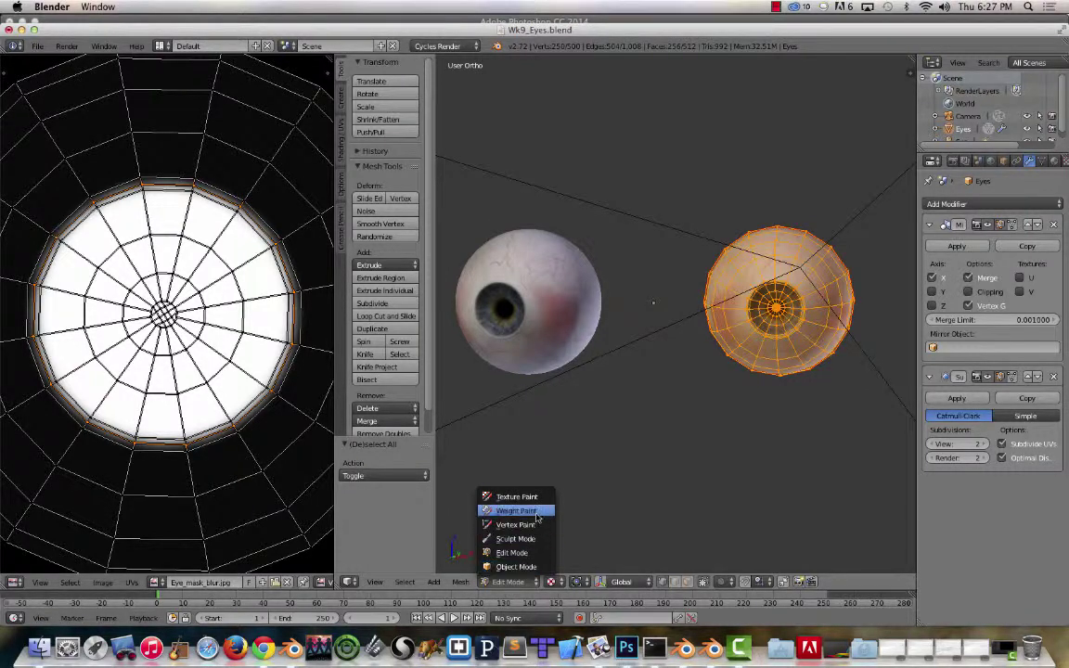
{"action": "left_click", "coordinate": [510, 493]}
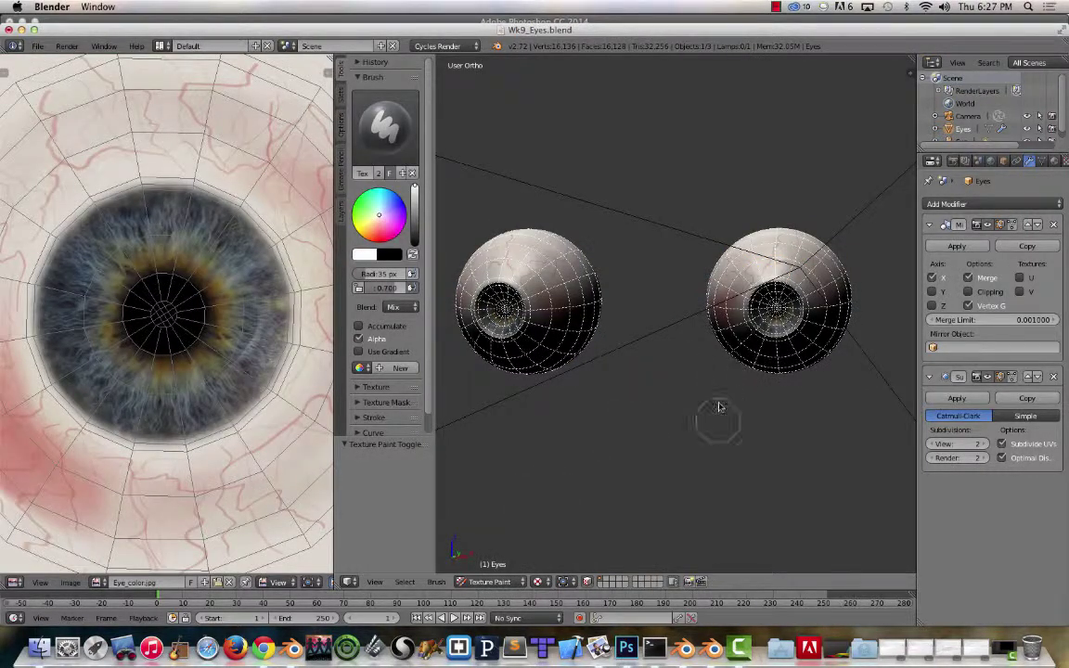
{"action": "left_click", "coordinate": [343, 95]}
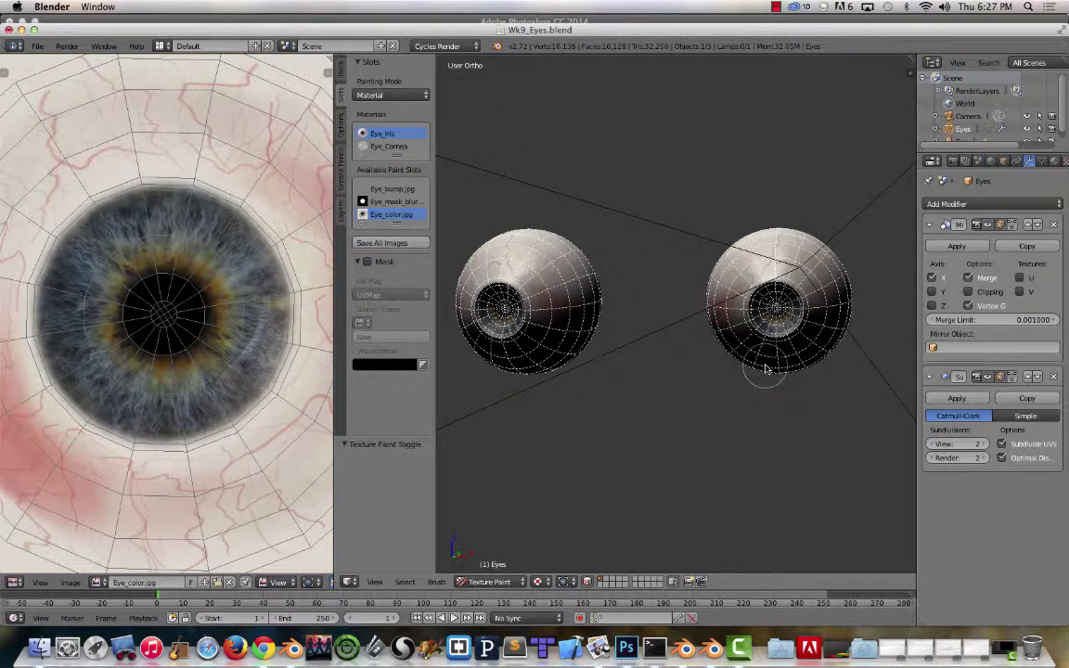
{"action": "middle_click_drag", "start_coordinate": [767, 369], "coordinate": [747, 352]}
{"action": "scroll", "coordinate": [757, 293], "scroll_direction": "up", "scroll_amount": 2}
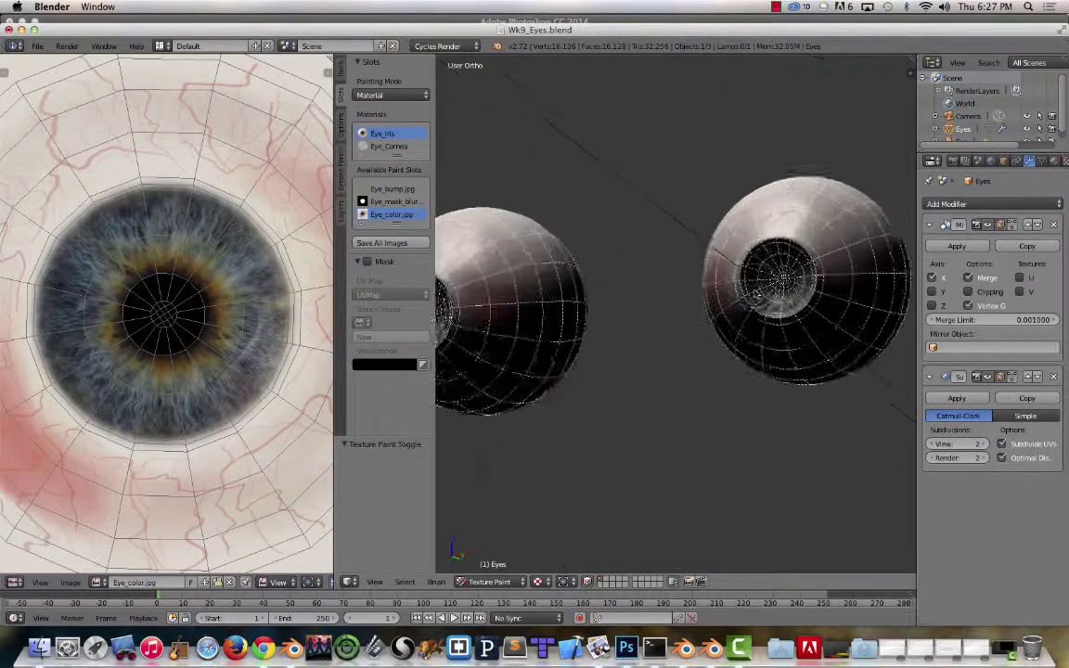
{"action": "middle_click_drag", "start_coordinate": [756, 293], "coordinate": [770, 279]}
{"action": "scroll", "coordinate": [770, 279], "scroll_direction": "up", "scroll_amount": 2}
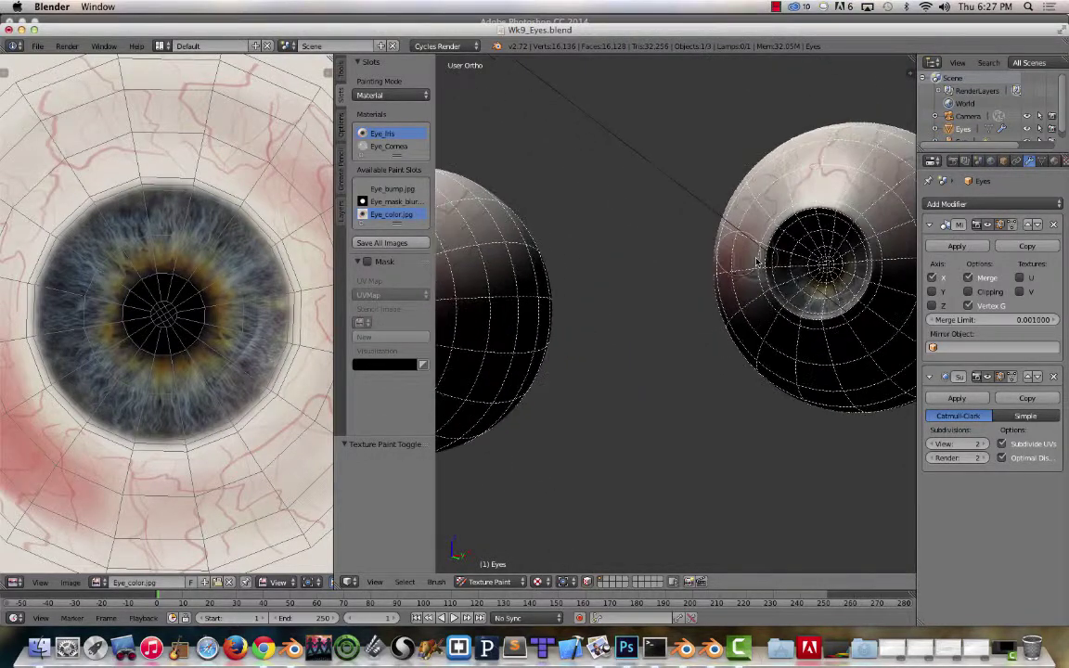
Step: Set the TexDraw brush colour to a muted, darkened red using its HSV values
{"action": "left_click", "coordinate": [339, 67]}
{"action": "left_click_drag", "start_coordinate": [430, 178], "coordinate": [509, 180]}
{"action": "left_click", "coordinate": [361, 251]}
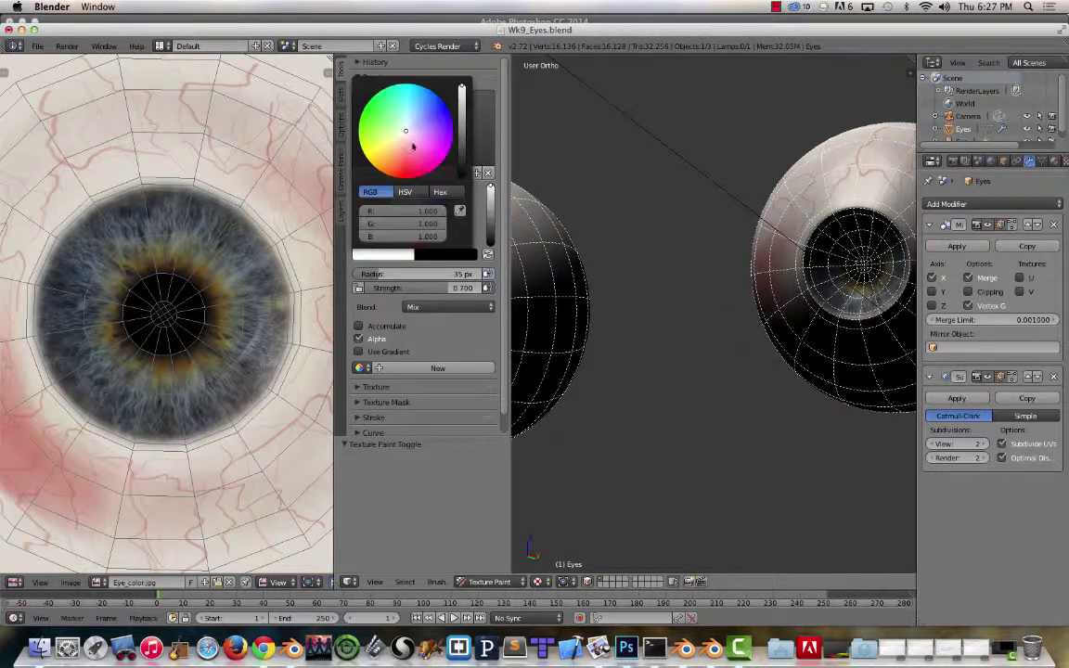
{"action": "mouse_move", "coordinate": [413, 146]}
{"action": "left_mouse_down"}
{"action": "mouse_move", "coordinate": [391, 164]}
{"action": "mouse_move", "coordinate": [403, 157]}
{"action": "left_mouse_up"}
{"action": "left_click", "coordinate": [405, 192]}
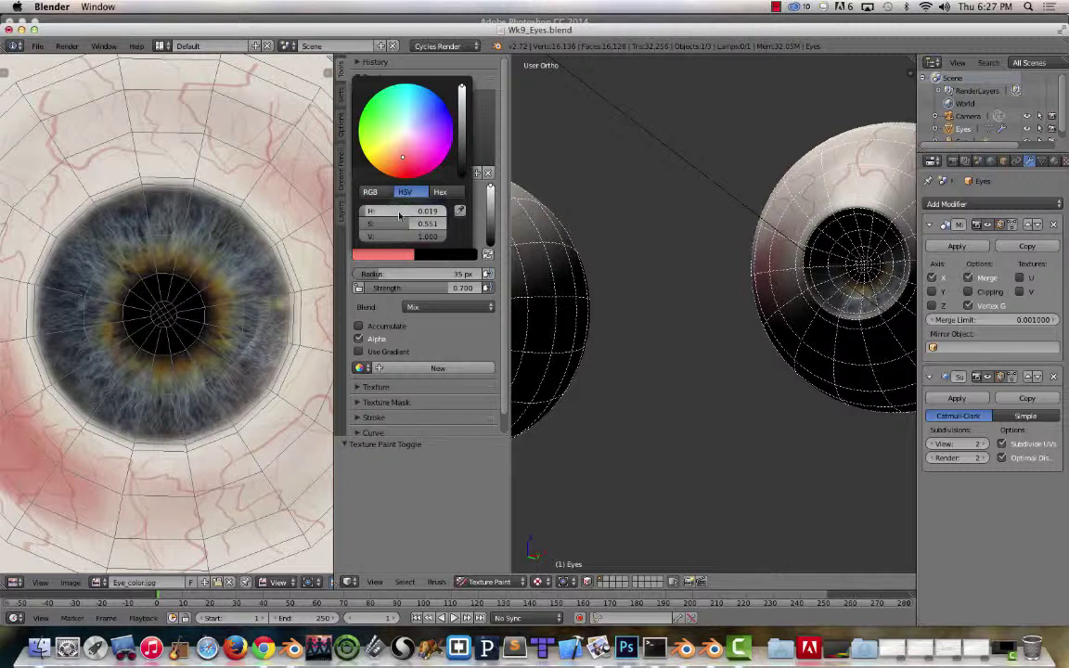
{"action": "mouse_move", "coordinate": [408, 224]}
{"action": "left_mouse_down"}
{"action": "mouse_move", "coordinate": [371, 236]}
{"action": "mouse_move", "coordinate": [431, 241]}
{"action": "left_mouse_up"}
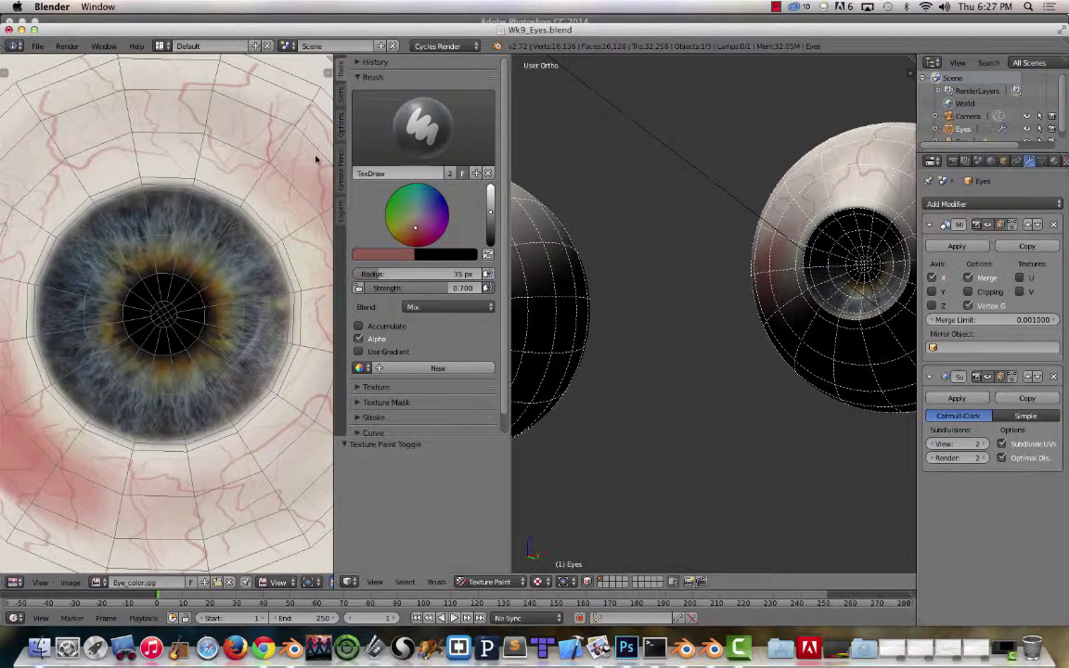
Step: Set the 3D view's shading to Solid for a close view of one eye
{"action": "middle_click_drag", "start_coordinate": [848, 189], "coordinate": [724, 269]}
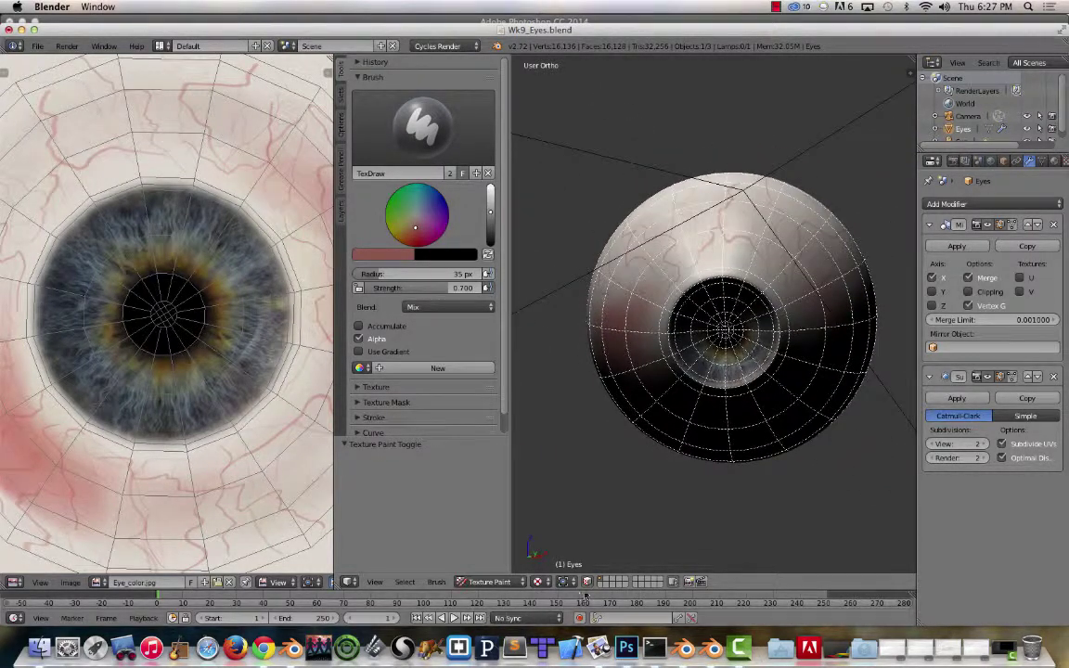
{"action": "left_click", "coordinate": [536, 581]}
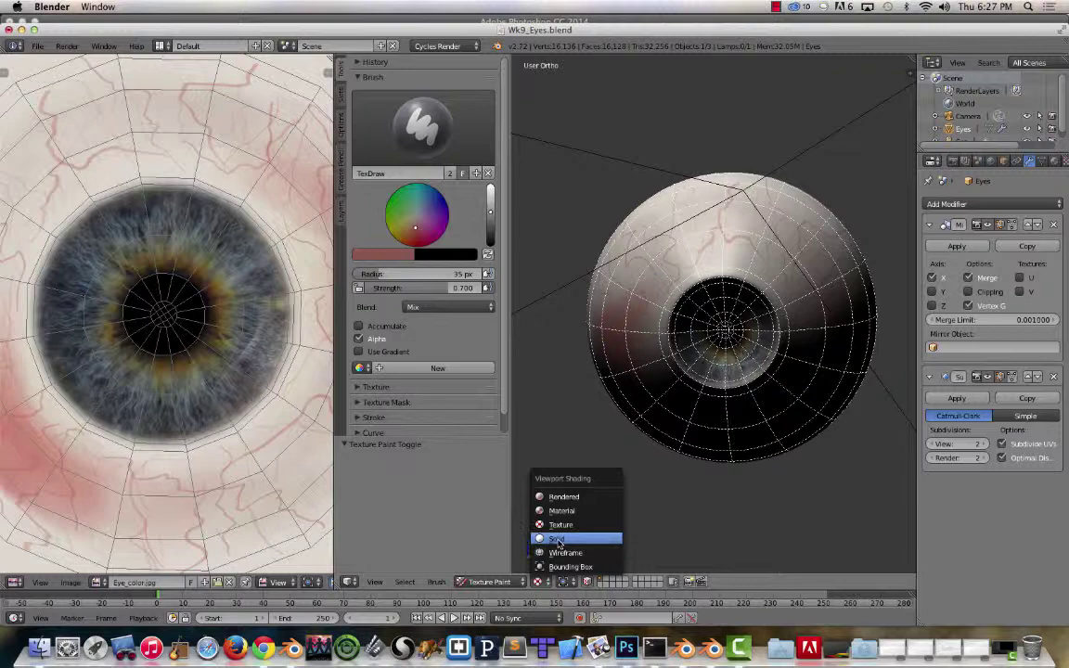
{"action": "left_click", "coordinate": [555, 539]}
{"action": "middle_click_drag", "start_coordinate": [780, 380], "coordinate": [744, 369]}
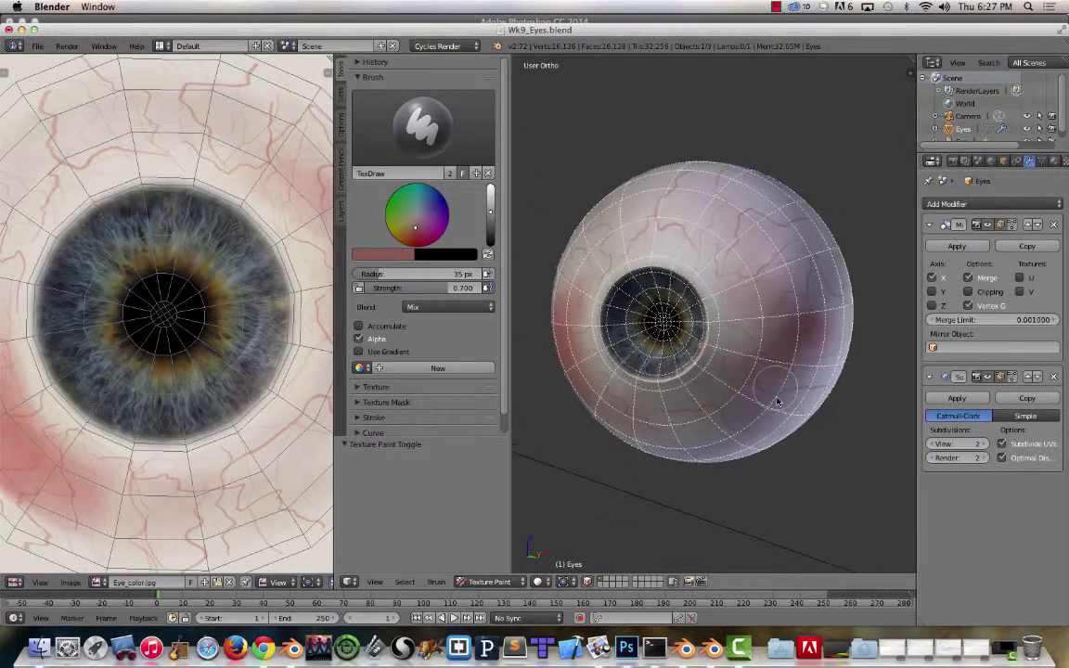
{"action": "scroll", "coordinate": [760, 320], "scroll_direction": "up", "scroll_amount": 4}
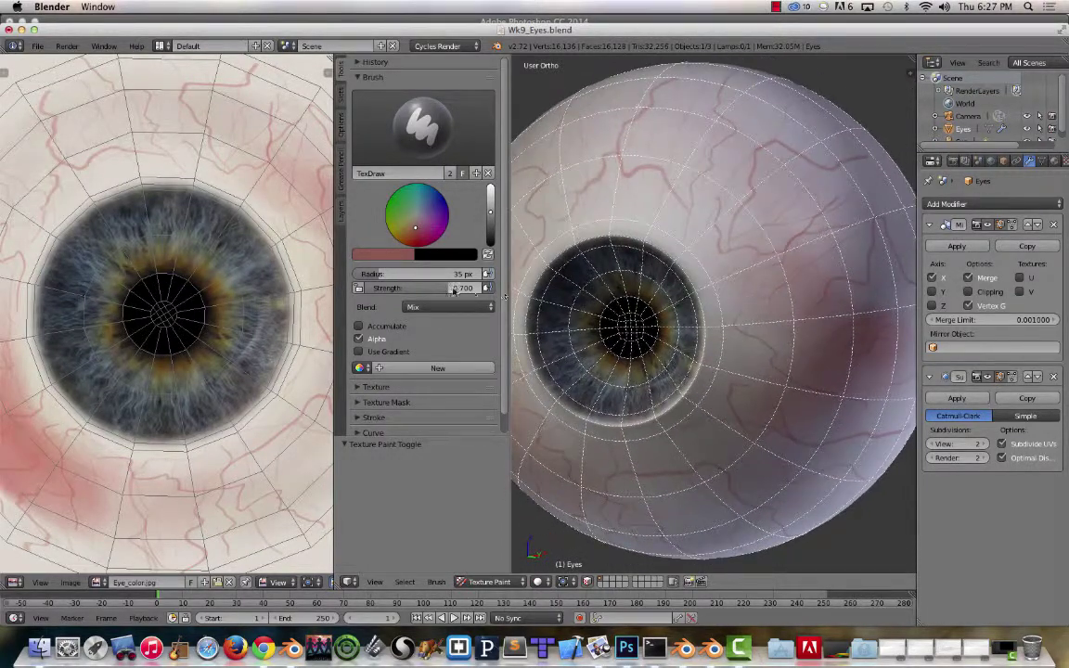
Step: Set the brush radius to 3 px, paint a trial vein on the white above the iris, and undo the stroke
{"action": "left_click_drag", "start_coordinate": [436, 274], "coordinate": [390, 274]}
{"action": "mouse_move", "coordinate": [705, 251]}
{"action": "left_mouse_down"}
{"action": "mouse_move", "coordinate": [683, 199]}
{"action": "mouse_move", "coordinate": [725, 158]}
{"action": "mouse_move", "coordinate": [731, 123]}
{"action": "left_mouse_up"}
{"action": "key", "text": "super+z"}
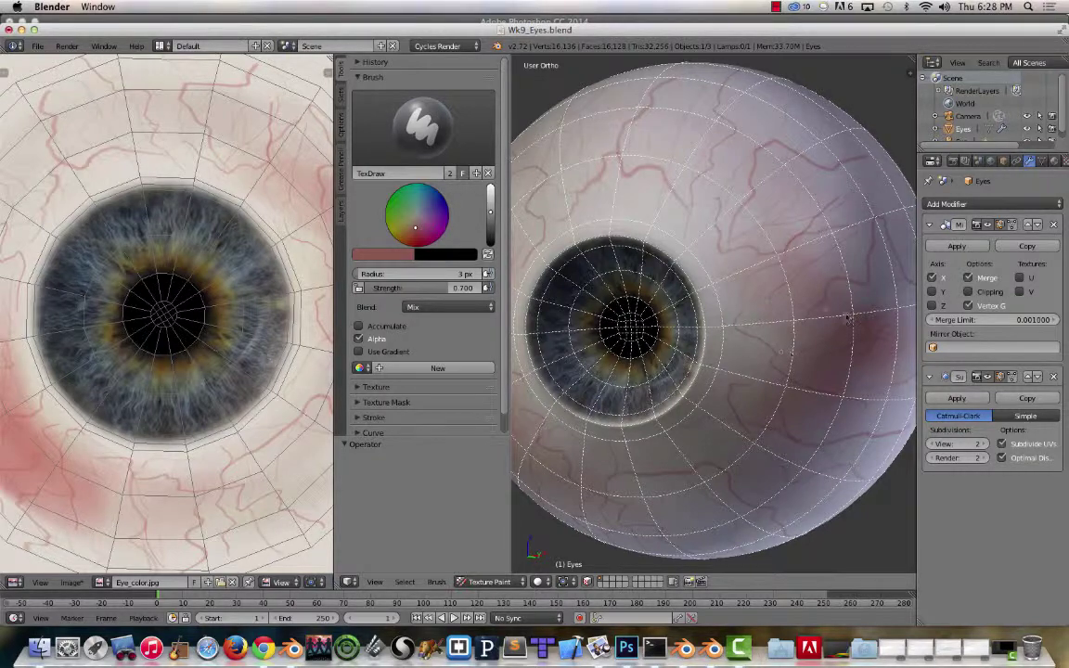
Step: Open Save As Image for Eye_color.jpg, check the 1.Textures folder as destination, and cancel the save
{"action": "middle_click_drag", "start_coordinate": [612, 327], "coordinate": [722, 367]}
{"action": "scroll", "coordinate": [721, 368], "scroll_direction": "down", "scroll_amount": 3}
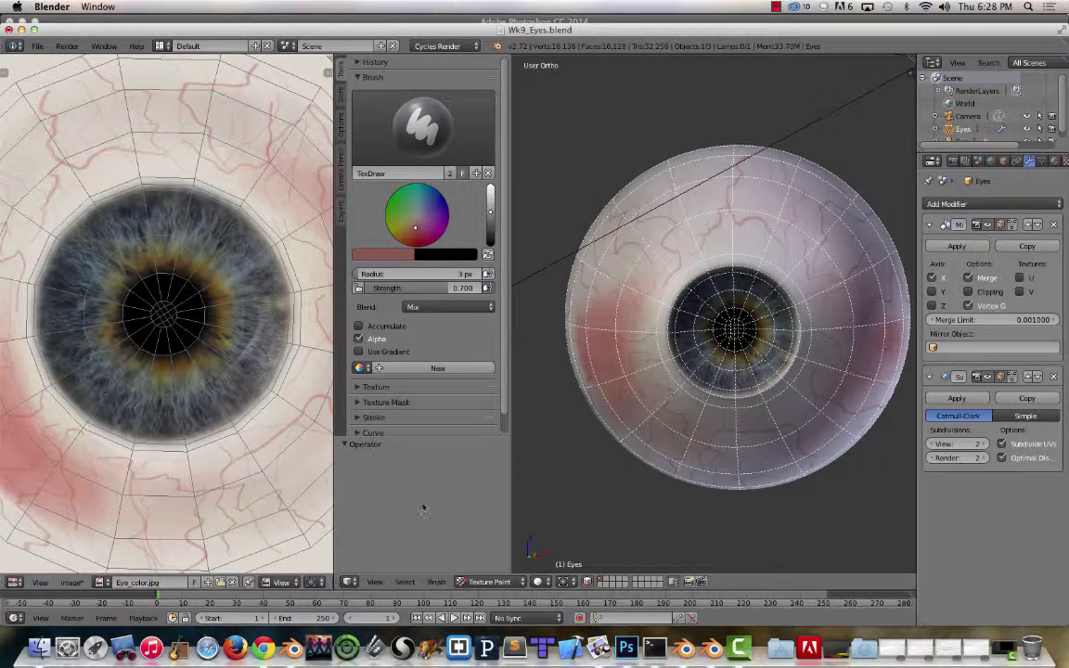
{"action": "left_click", "coordinate": [74, 582]}
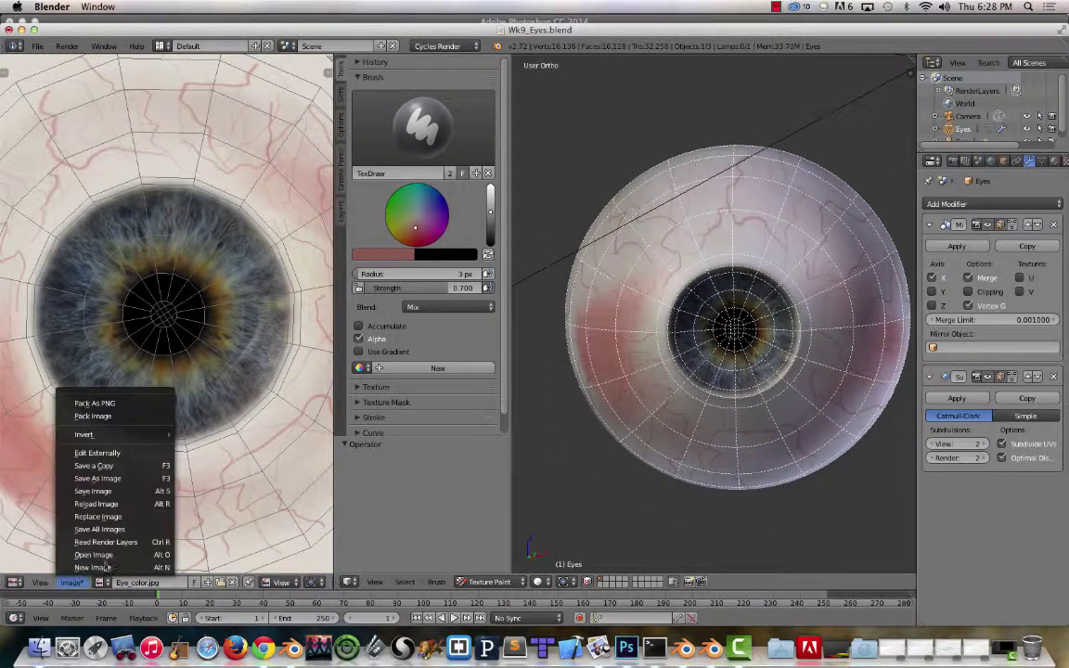
{"action": "left_click", "coordinate": [139, 483]}
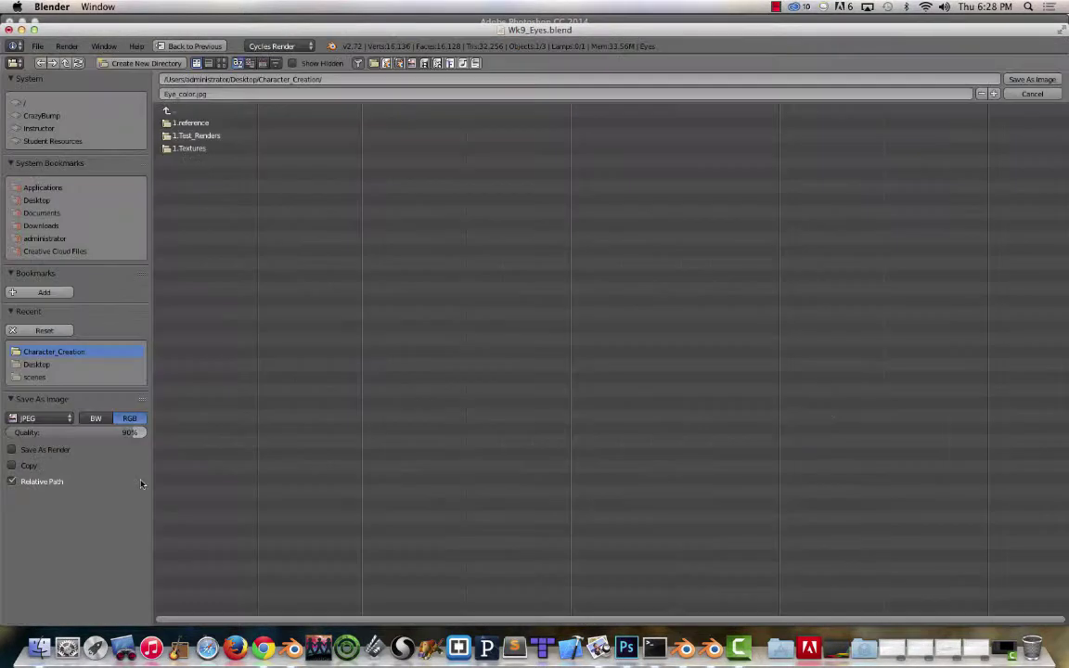
{"action": "left_click", "coordinate": [208, 147]}
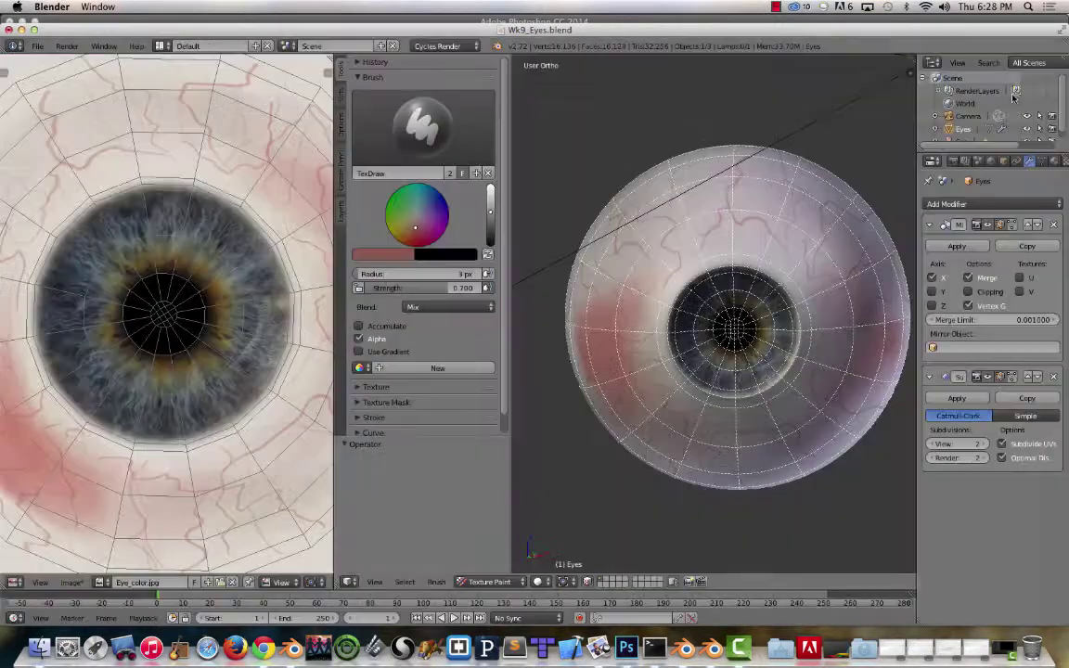
{"action": "left_click", "coordinate": [1032, 80]}
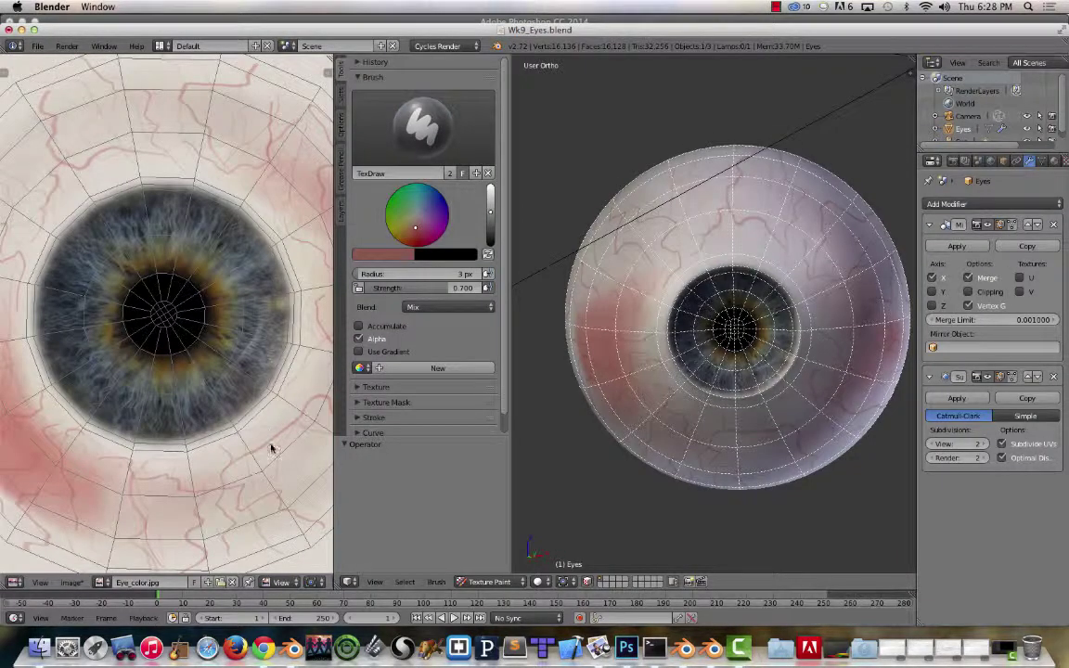
{"action": "scroll", "coordinate": [271, 450], "scroll_direction": "down", "scroll_amount": 3}
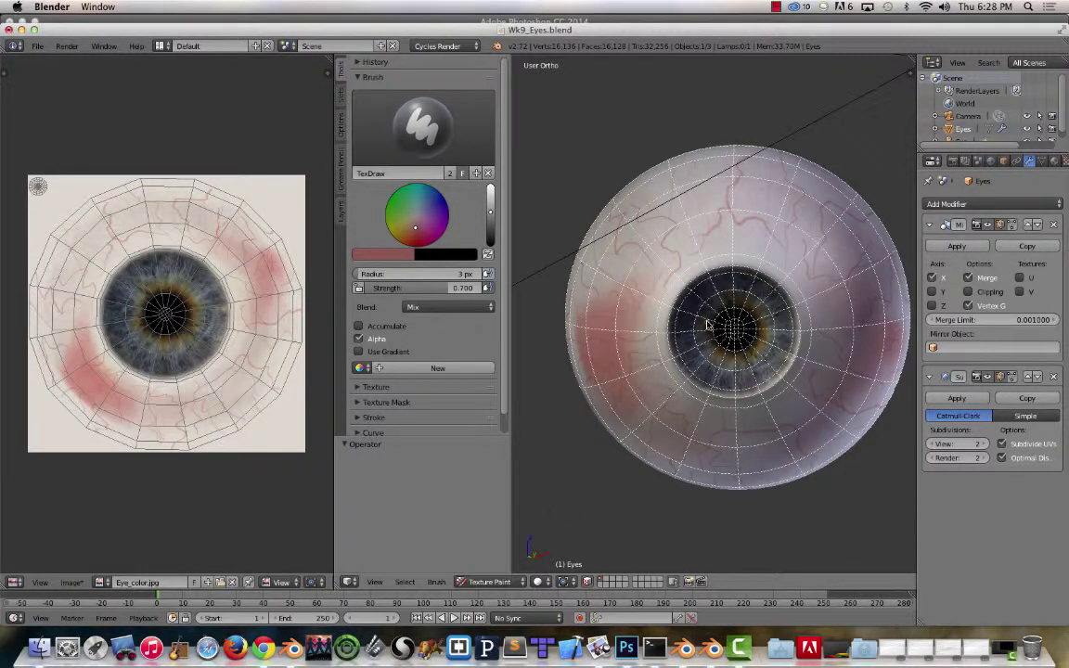
Step: Switch to Photoshop and briefly show the Bump group over the eye texture, hiding it again
{"action": "key", "text": "super+Tab"}
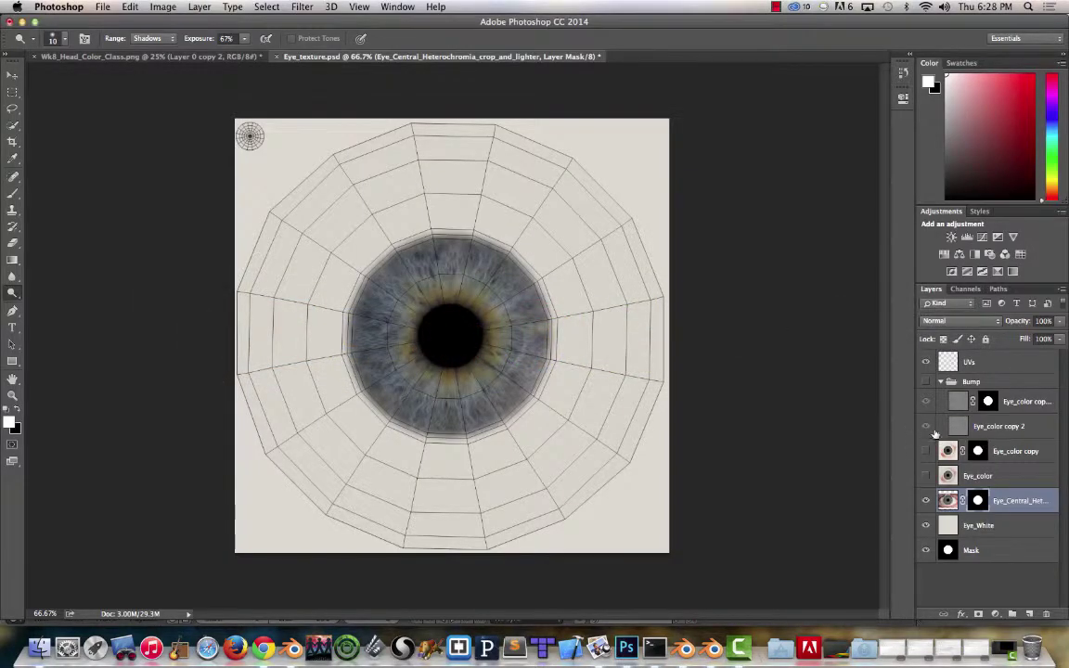
{"action": "left_click", "coordinate": [925, 383]}
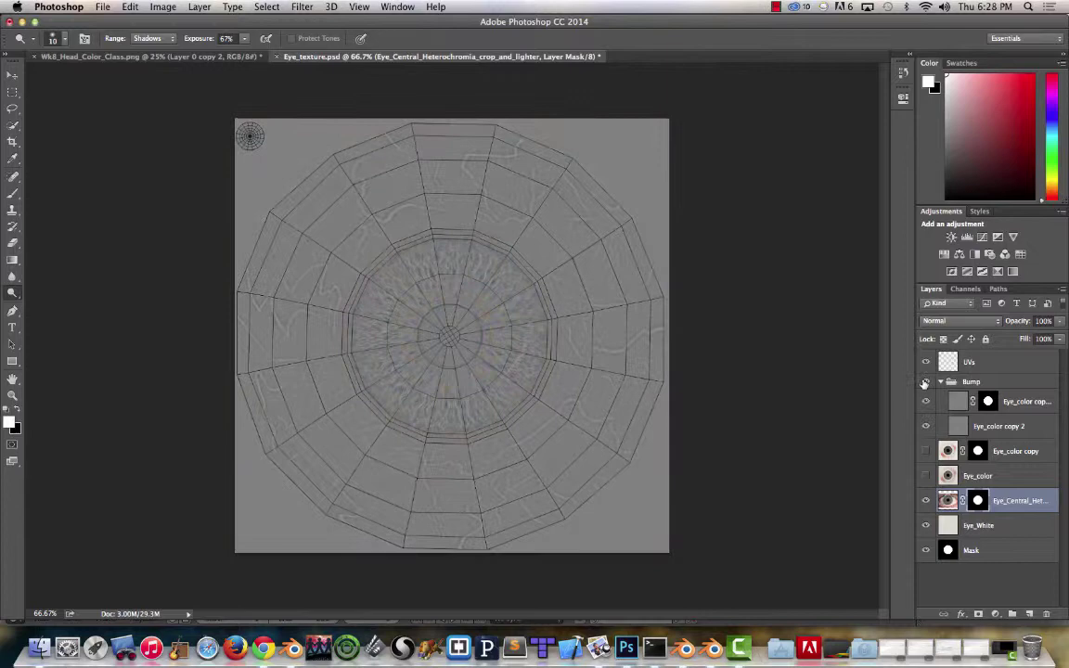
{"action": "left_click", "coordinate": [926, 382]}
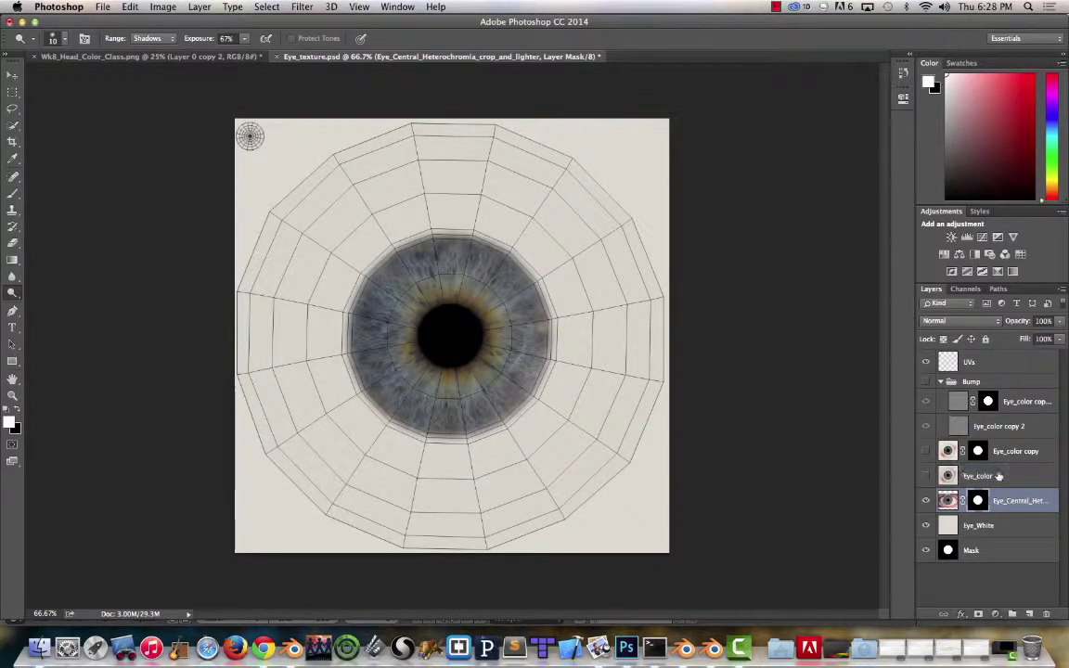
Step: Show and select the Eye_color layer, and hide the UVs layer
{"action": "left_click", "coordinate": [932, 475]}
{"action": "left_click", "coordinate": [925, 475]}
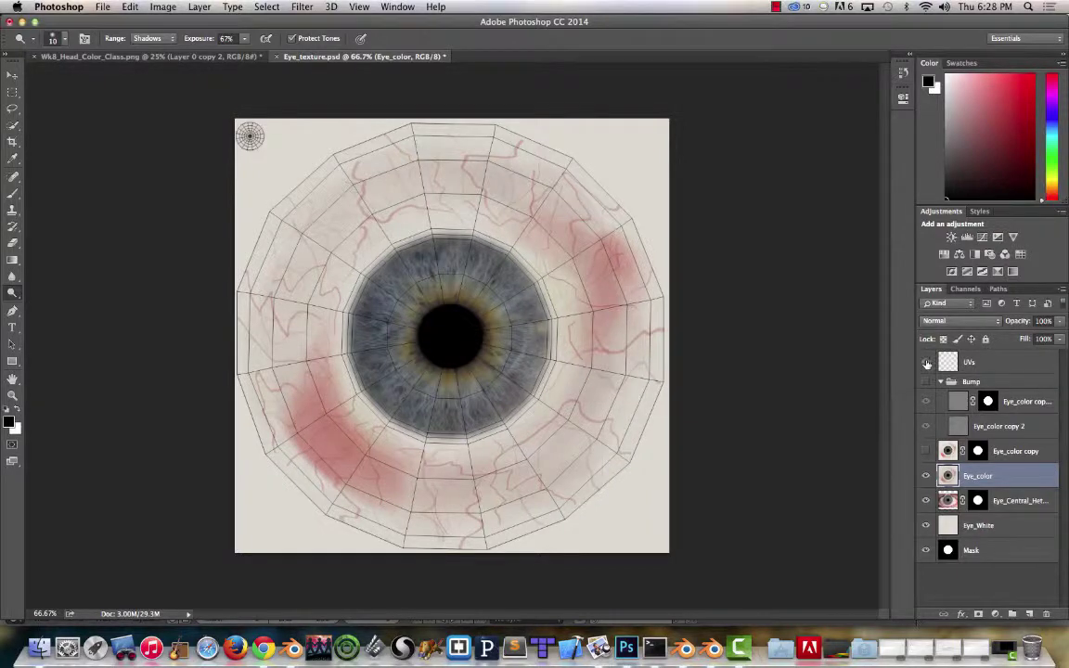
{"action": "left_click", "coordinate": [927, 451]}
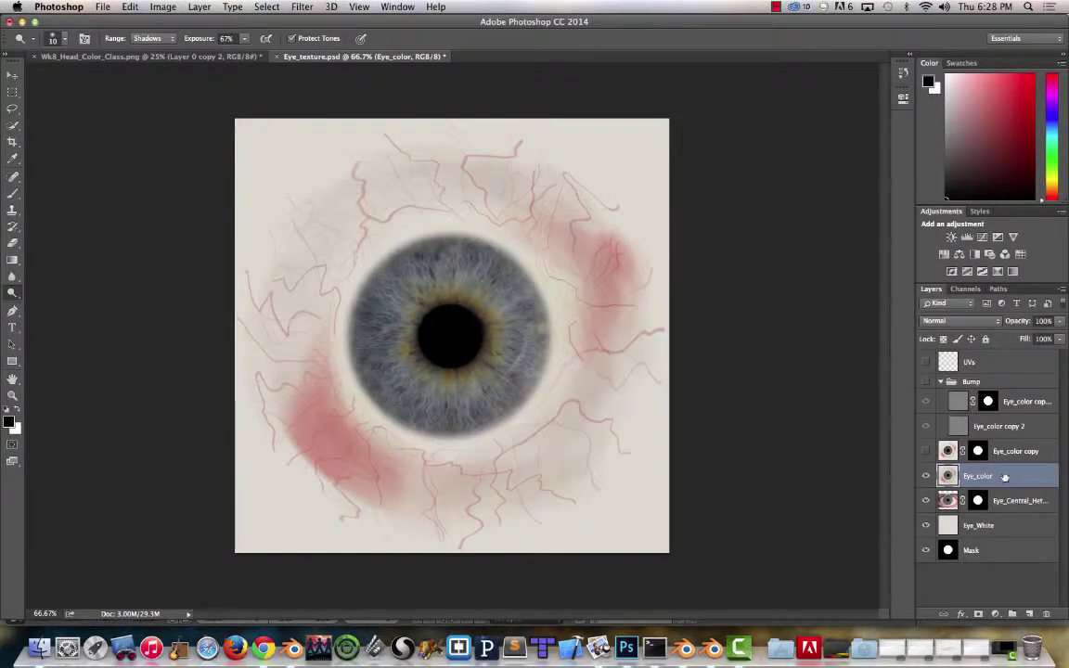
Step: Duplicate the Eye_color layer and apply a High Pass filter with a 10.0 pixel radius to the copy
{"action": "key", "text": "super+j"}
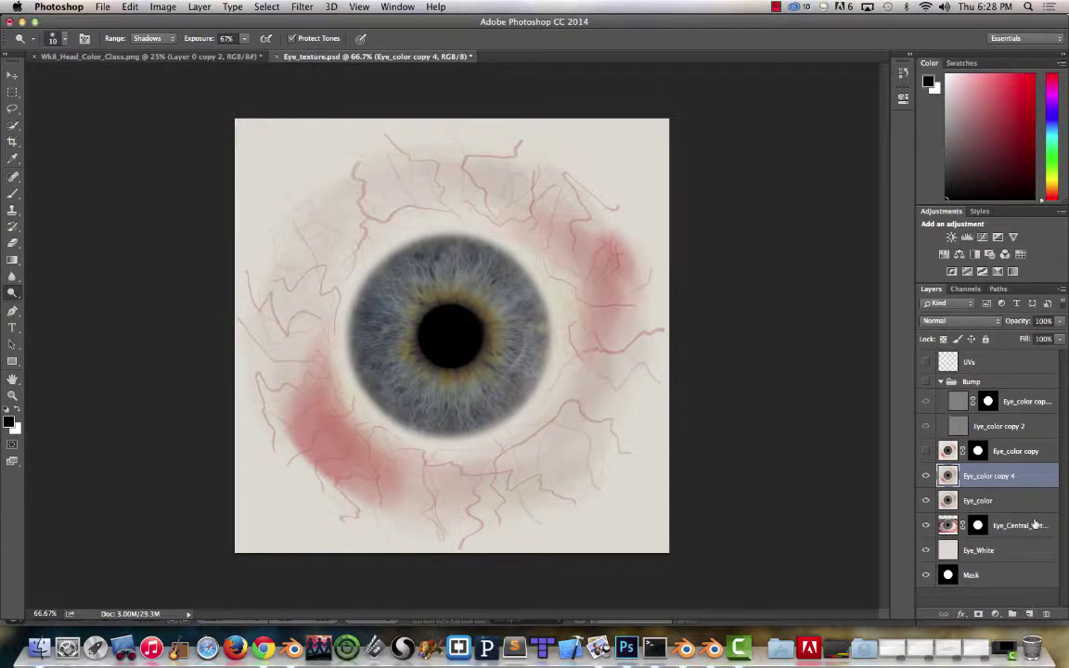
{"action": "left_click", "coordinate": [200, 7]}
{"action": "mouse_move", "coordinate": [303, 7]}
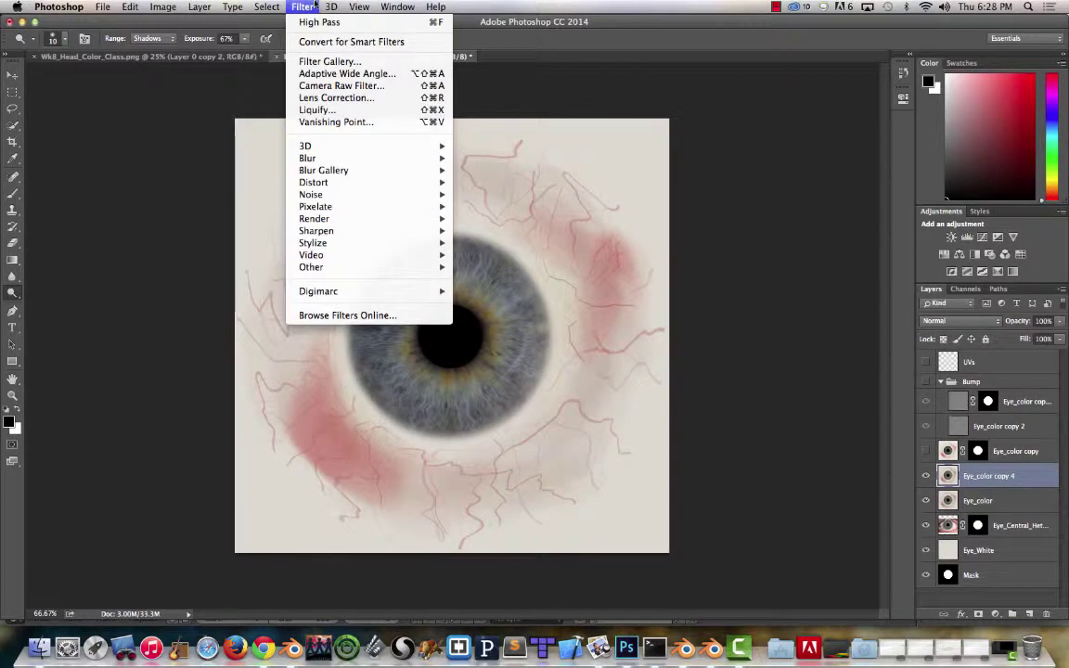
{"action": "mouse_move", "coordinate": [352, 268]}
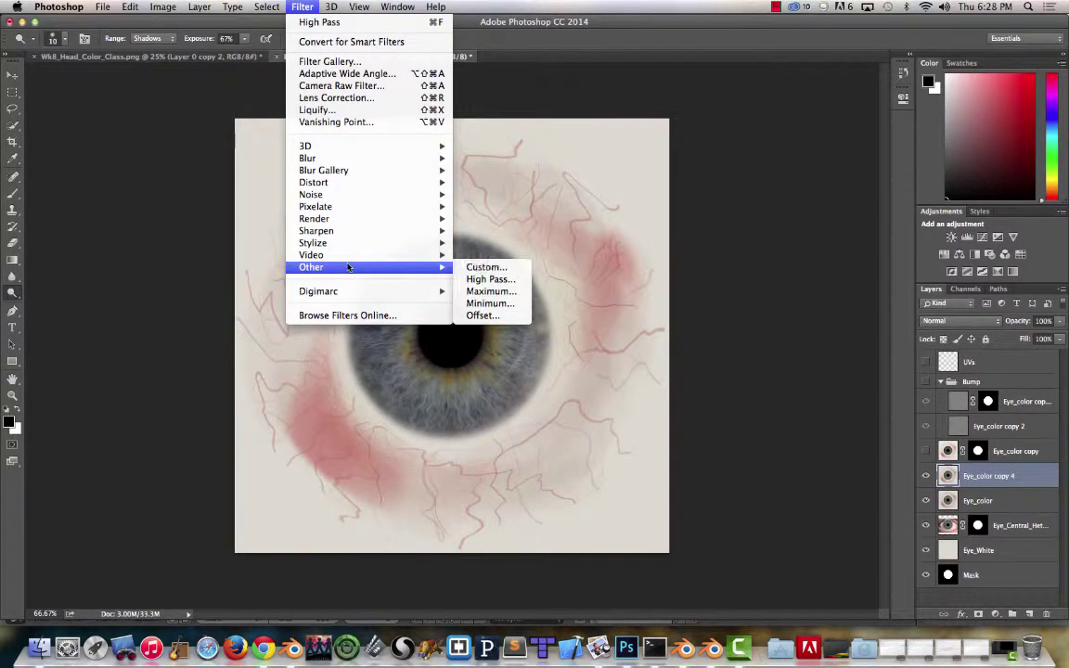
{"action": "left_click", "coordinate": [490, 278]}
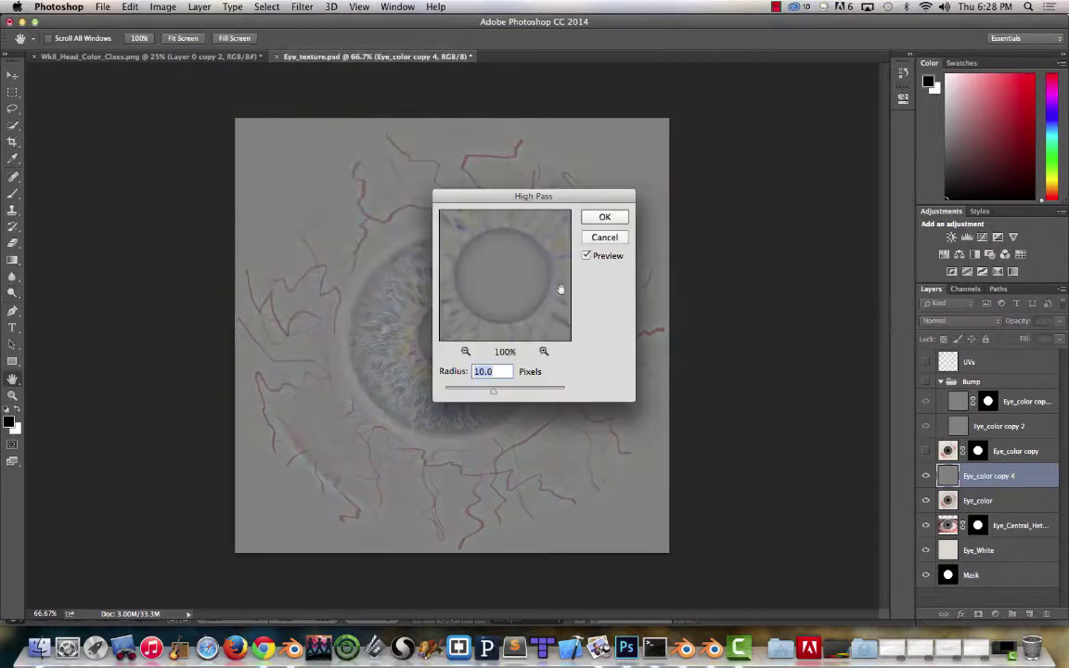
{"action": "left_click", "coordinate": [605, 217]}
{"action": "key", "text": "o"}
Step: Desaturate the high-pass copy with Hue/Saturation, setting Saturation to -100
{"action": "left_click", "coordinate": [171, 6]}
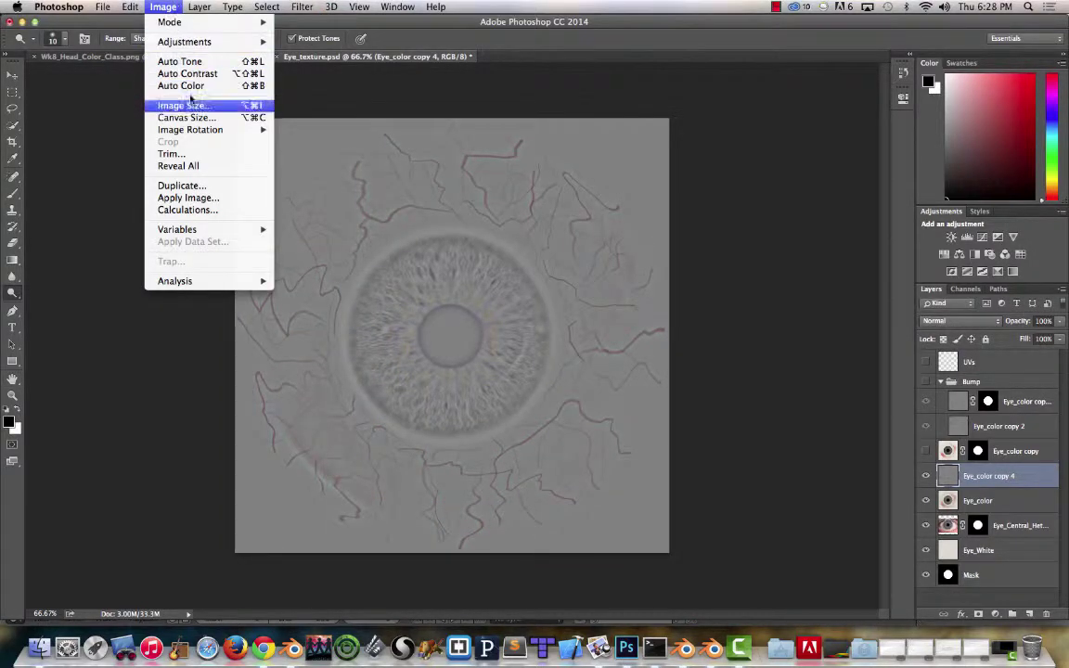
{"action": "mouse_move", "coordinate": [177, 42]}
{"action": "left_click", "coordinate": [315, 110]}
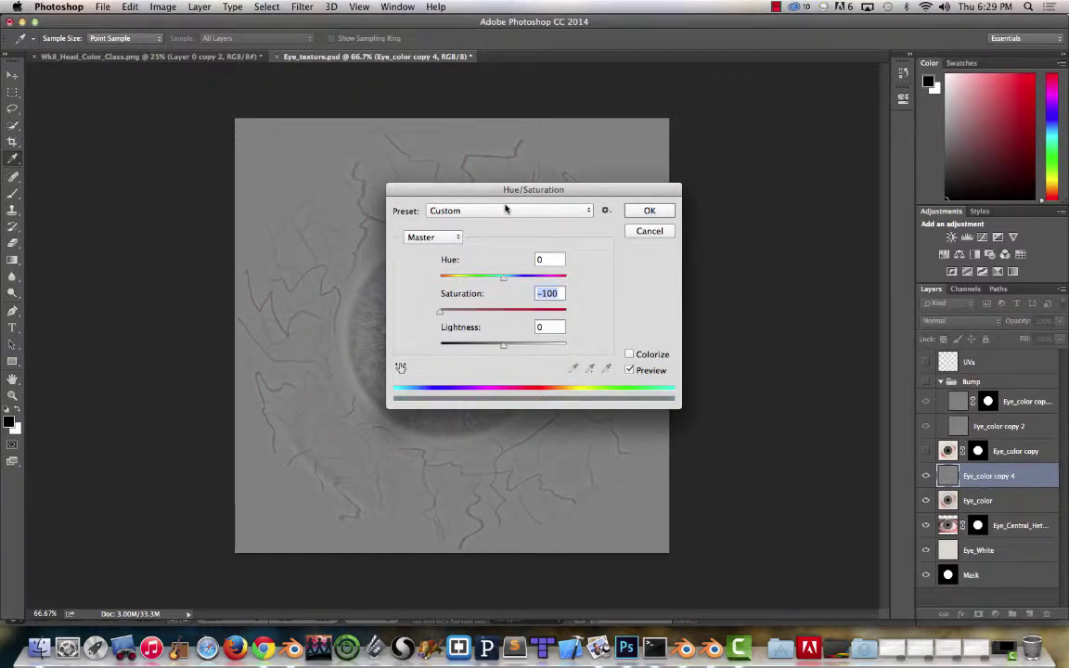
{"action": "left_click", "coordinate": [649, 210]}
{"action": "key", "text": "o"}
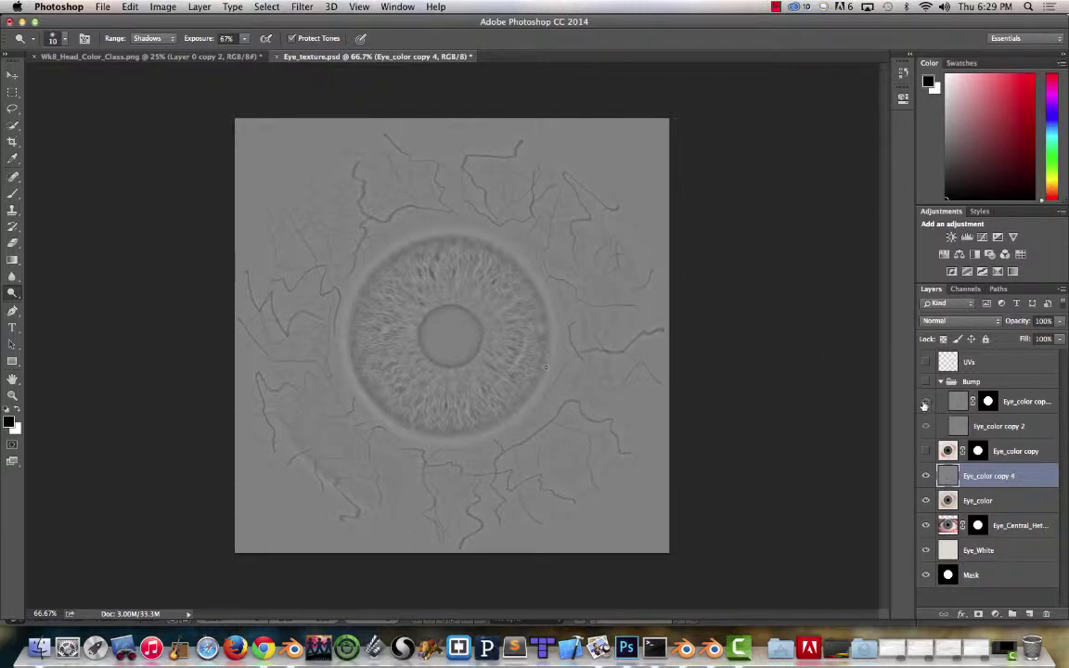
Step: Show the Bump group and examine its two Eye_color copy layers for comparison with the high-pass copy
{"action": "left_click", "coordinate": [926, 383]}
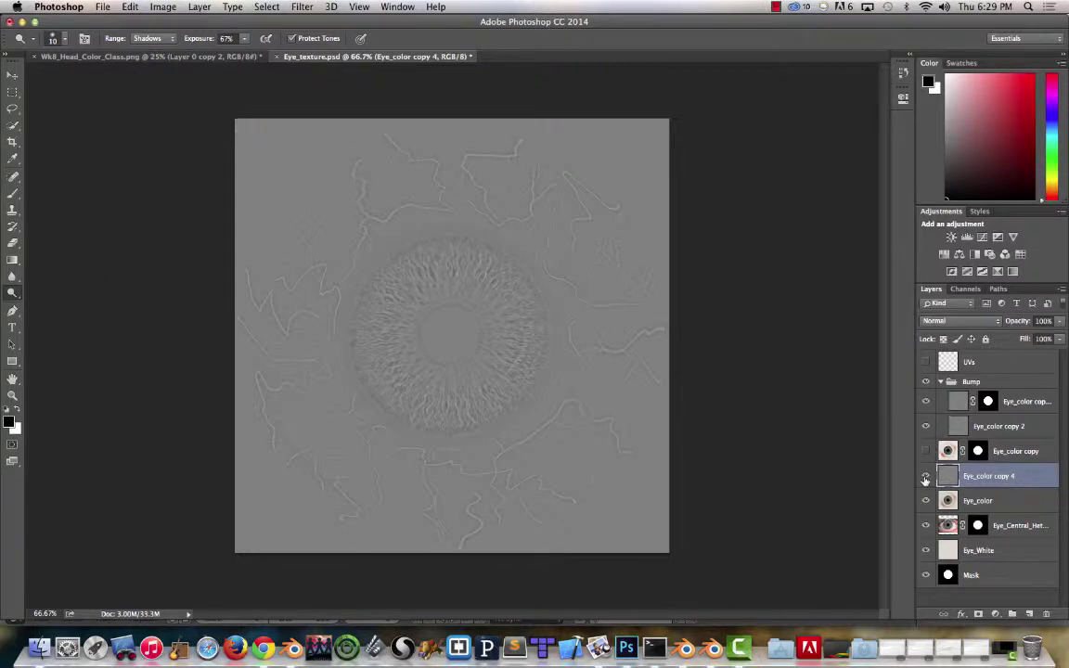
{"action": "left_click", "coordinate": [1028, 402]}
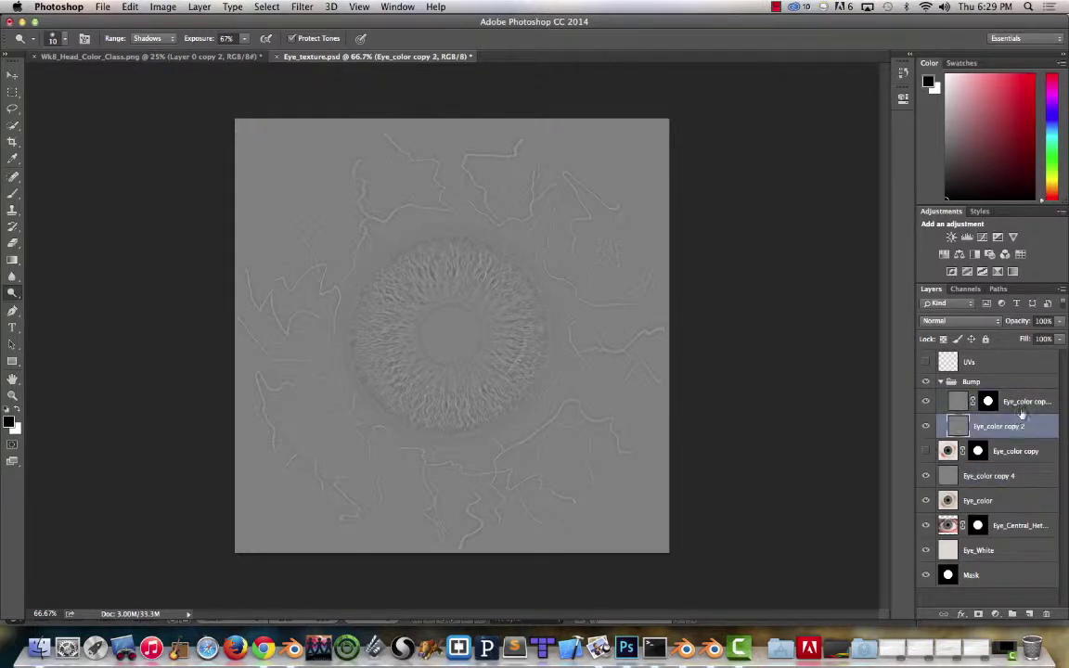
{"action": "left_click", "coordinate": [1010, 427]}
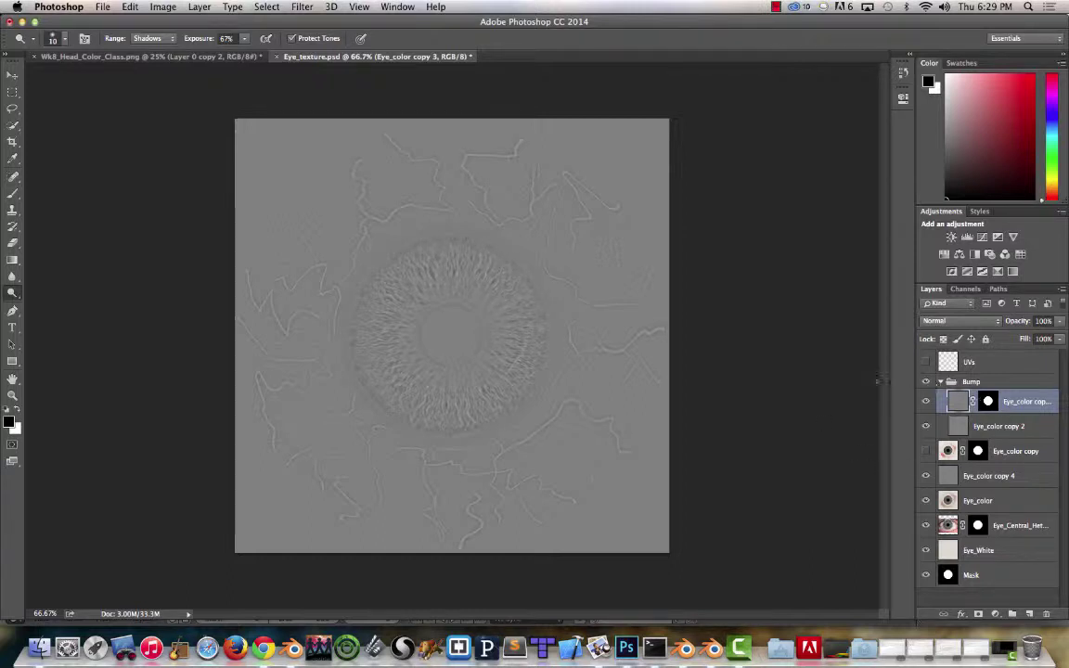
Step: Switch to Finder and preview Eye_color.jpg and Eye_bump.jpg from the eye's 1.Textures folder
{"action": "key", "text": "super+Tab"}
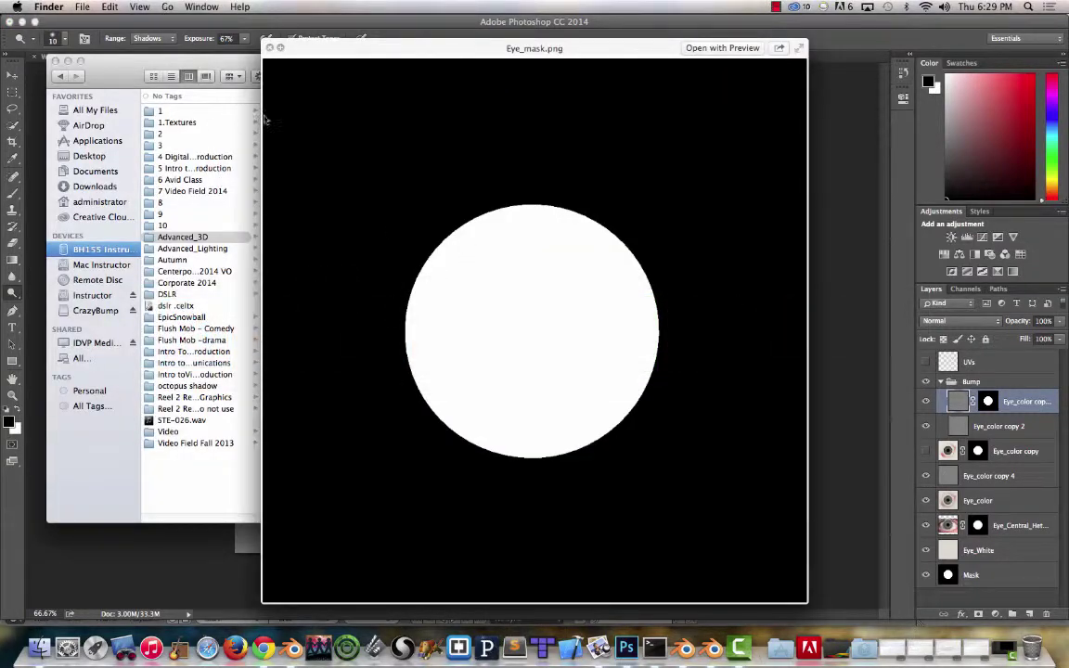
{"action": "key", "text": "space"}
{"action": "left_click", "coordinate": [583, 111]}
{"action": "left_click", "coordinate": [580, 124]}
{"action": "key", "text": "space"}
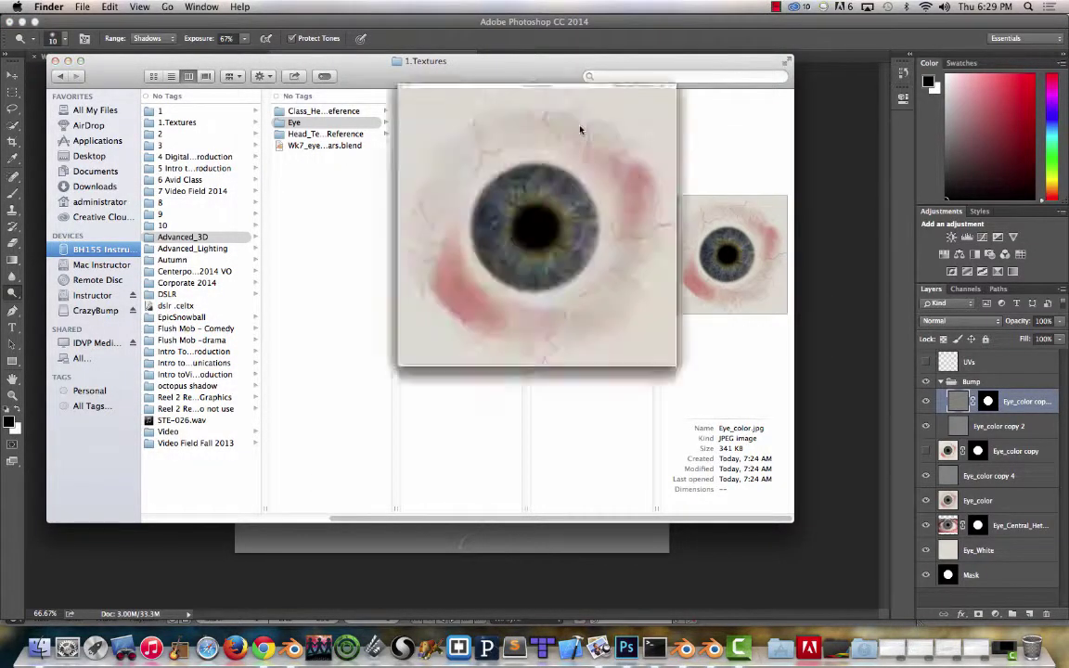
{"action": "key", "text": "Up"}
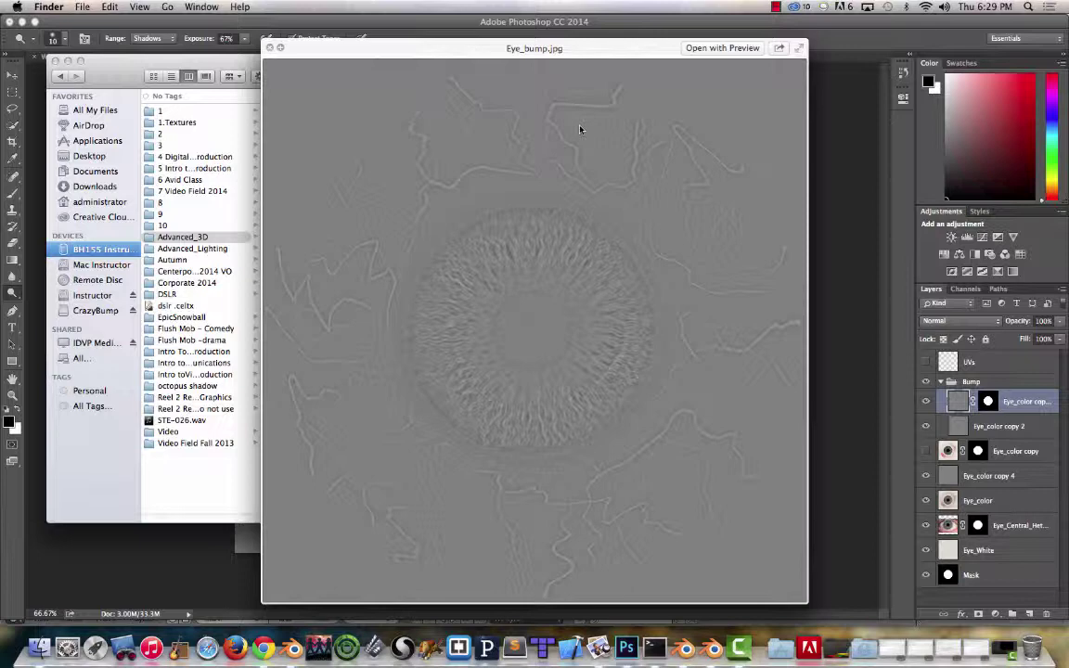
{"action": "key", "text": "space"}
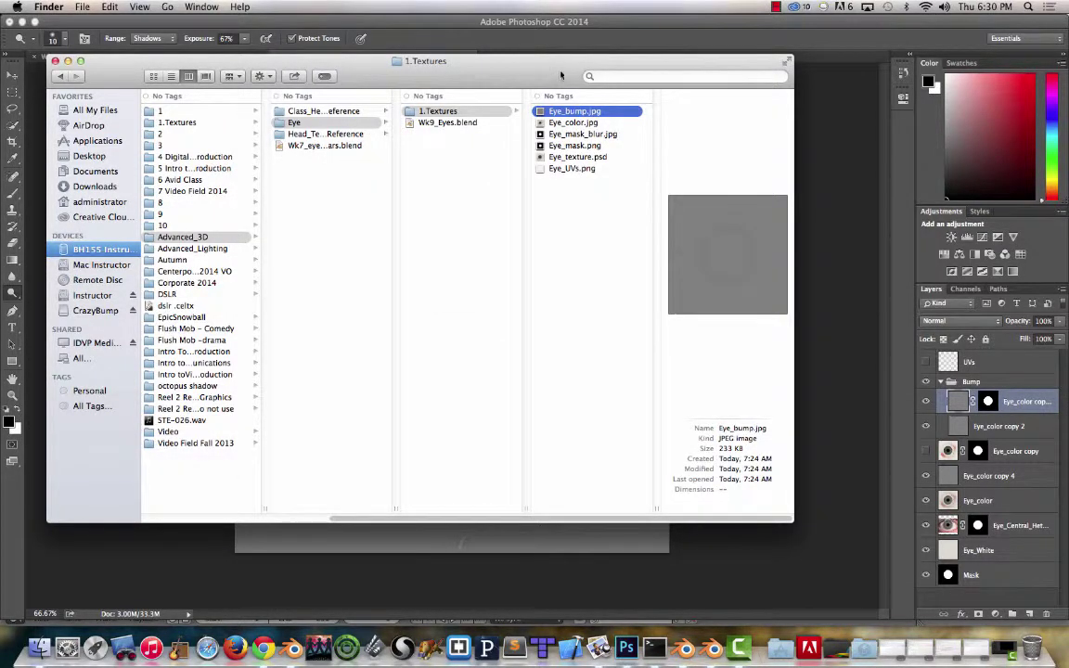
Step: Return to Blender, expand the 3D view over the UV/Image Editor, and switch to Object Mode
{"action": "key", "text": "F11"}
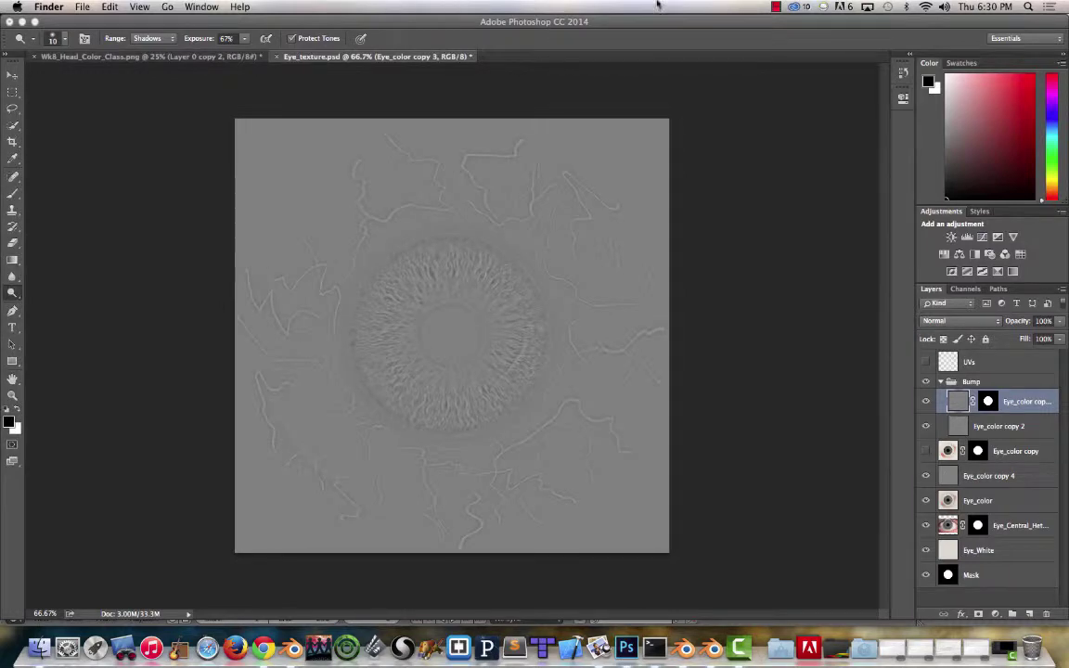
{"action": "left_click", "coordinate": [714, 649]}
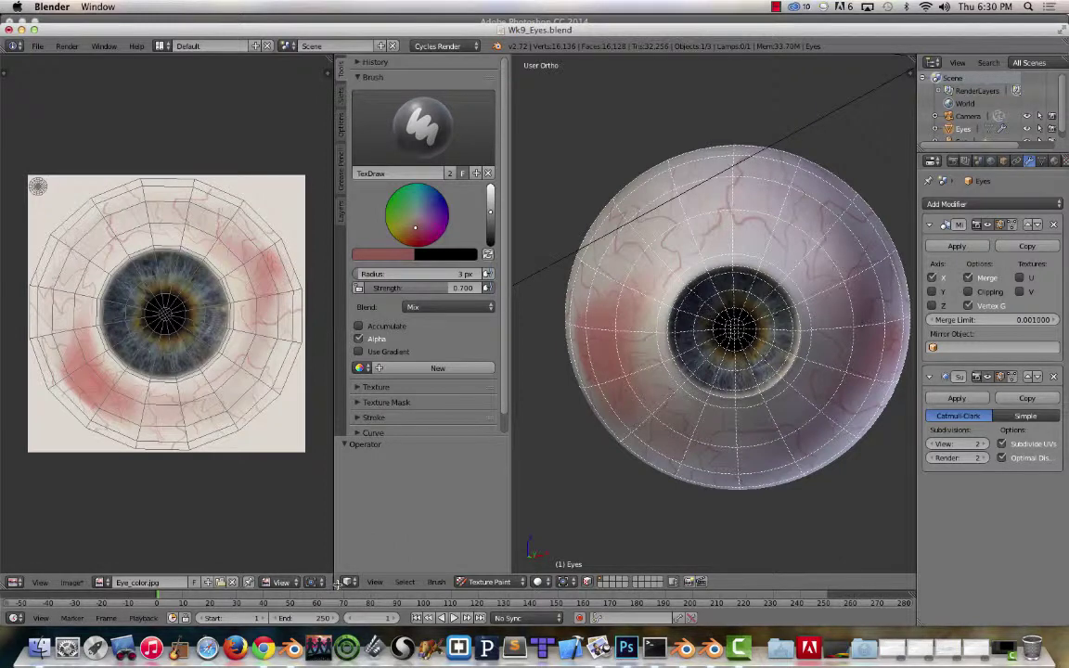
{"action": "left_click_drag", "start_coordinate": [338, 582], "coordinate": [172, 500]}
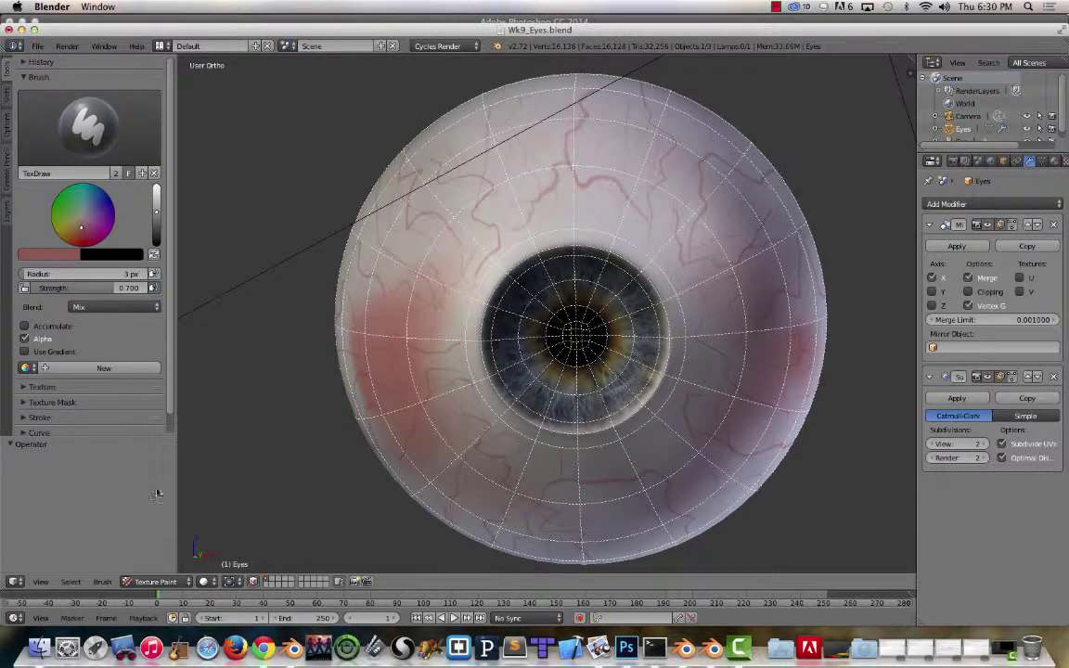
{"action": "left_click", "coordinate": [155, 582]}
{"action": "left_click", "coordinate": [144, 568]}
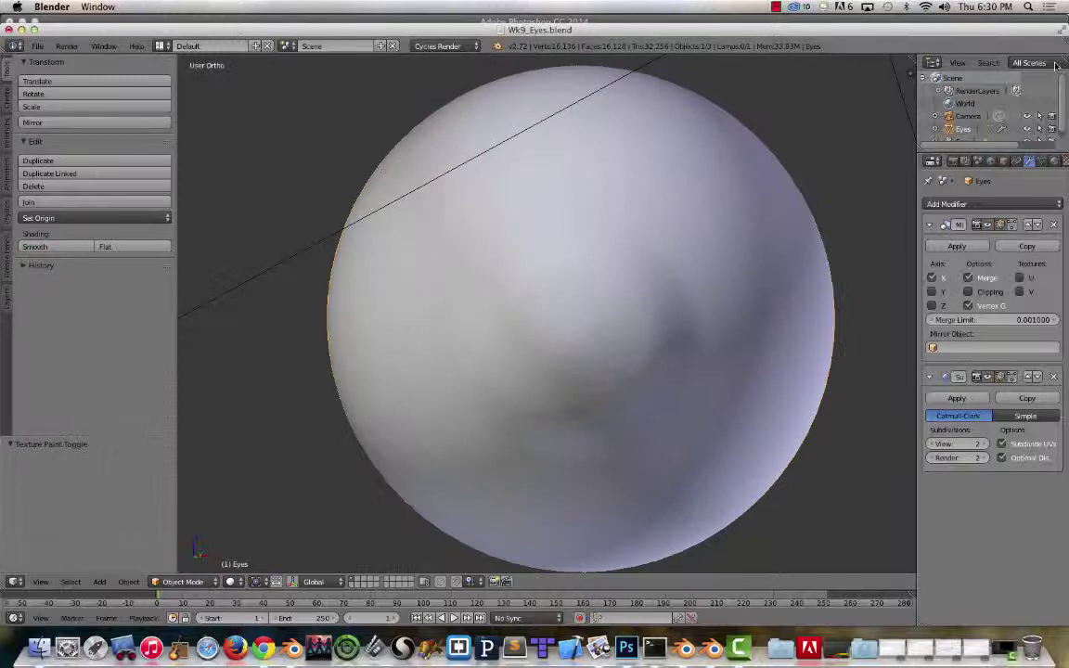
Step: Split the 3D view into upper and lower views, showing the deselected eye mesh in Edit Mode with Texture shading in the lower one
{"action": "left_click_drag", "start_coordinate": [910, 60], "coordinate": [915, 291]}
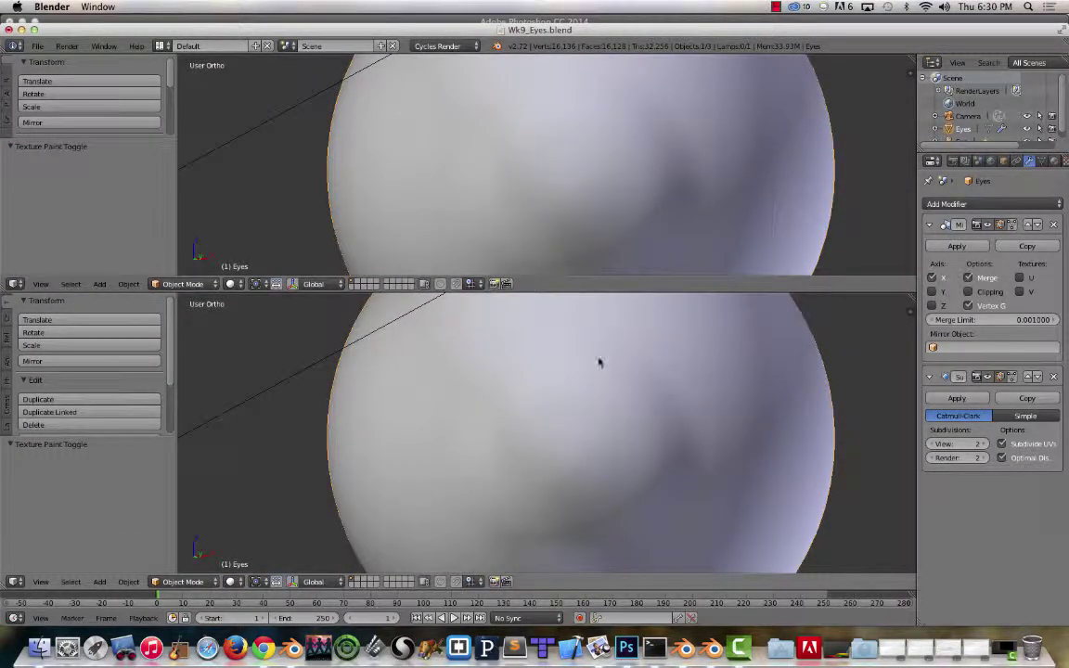
{"action": "key", "text": "Tab"}
{"action": "middle_click_drag", "start_coordinate": [604, 405], "coordinate": [520, 445]}
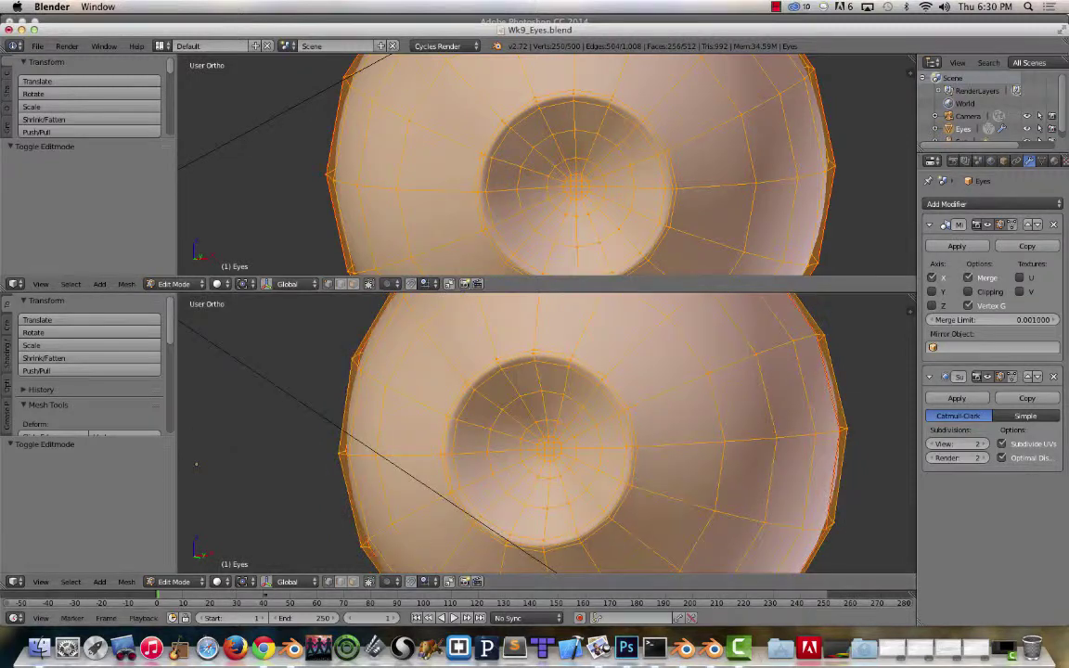
{"action": "left_click", "coordinate": [219, 581]}
{"action": "left_click", "coordinate": [240, 525]}
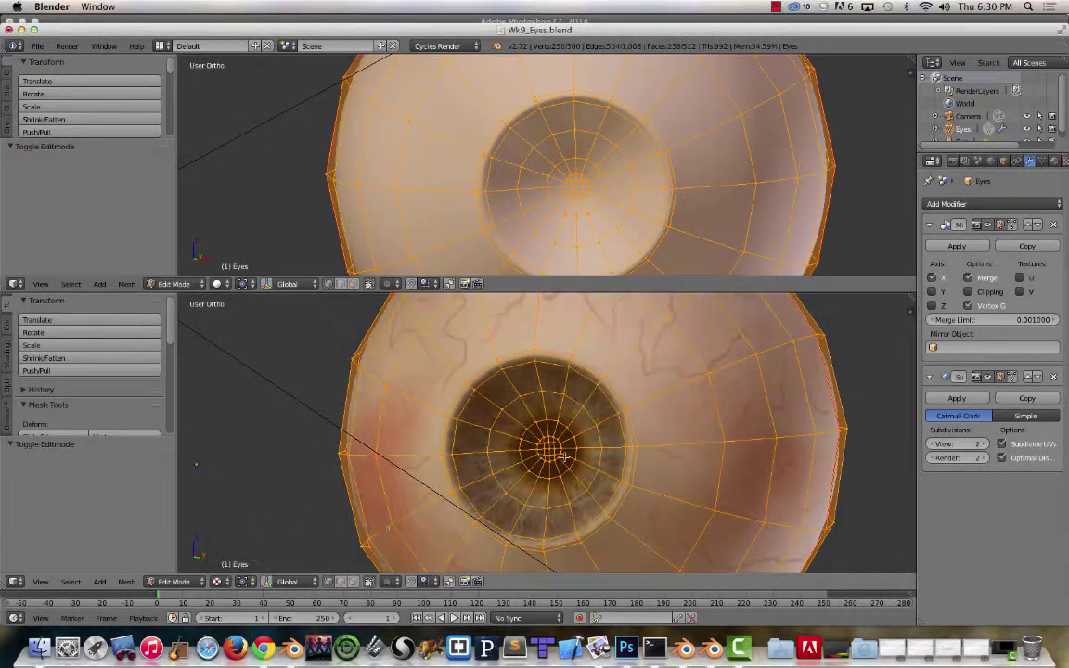
{"action": "key", "text": "a"}
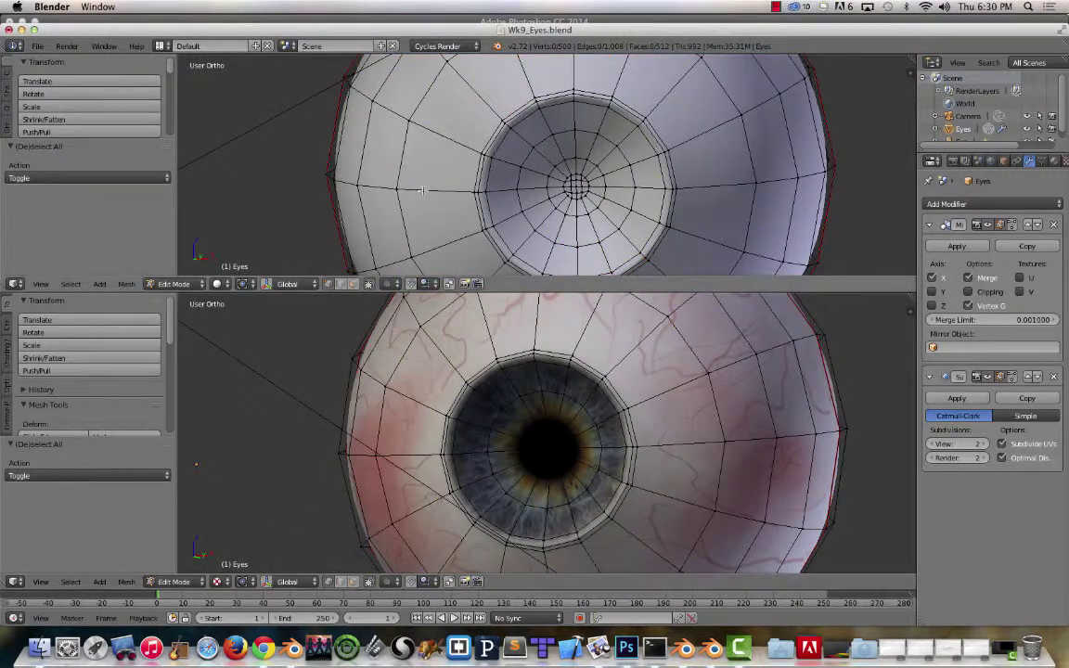
Step: Change the upper view to a Node Editor and examine the Eye_Iris material's node tree at full size
{"action": "left_click", "coordinate": [15, 283]}
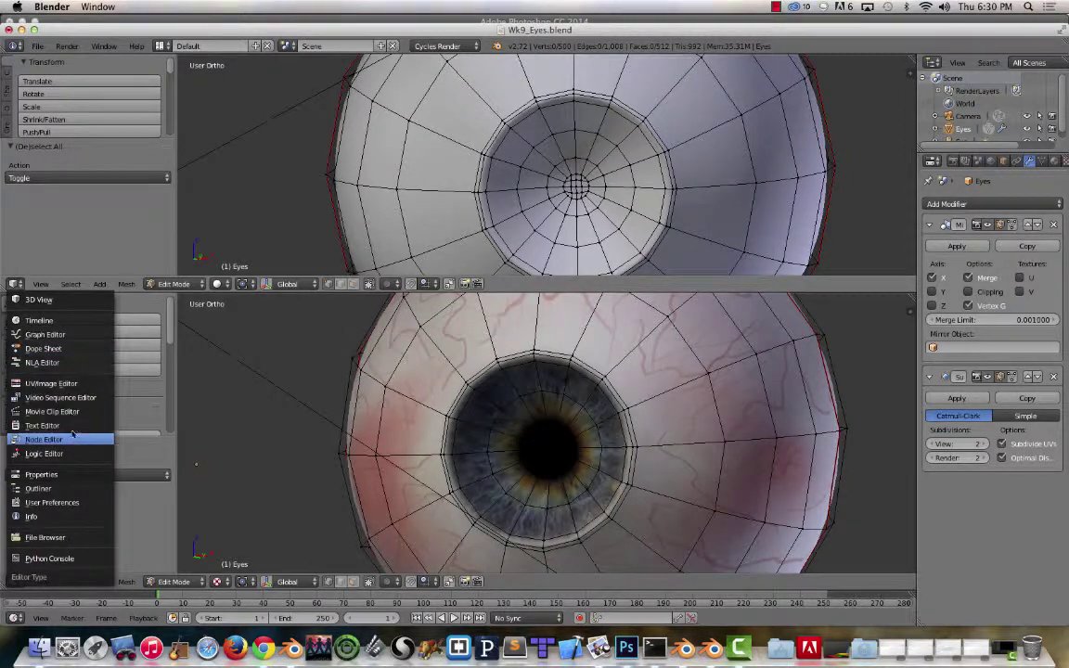
{"action": "left_click", "coordinate": [44, 439]}
{"action": "scroll", "coordinate": [452, 197], "scroll_direction": "up", "scroll_amount": 3}
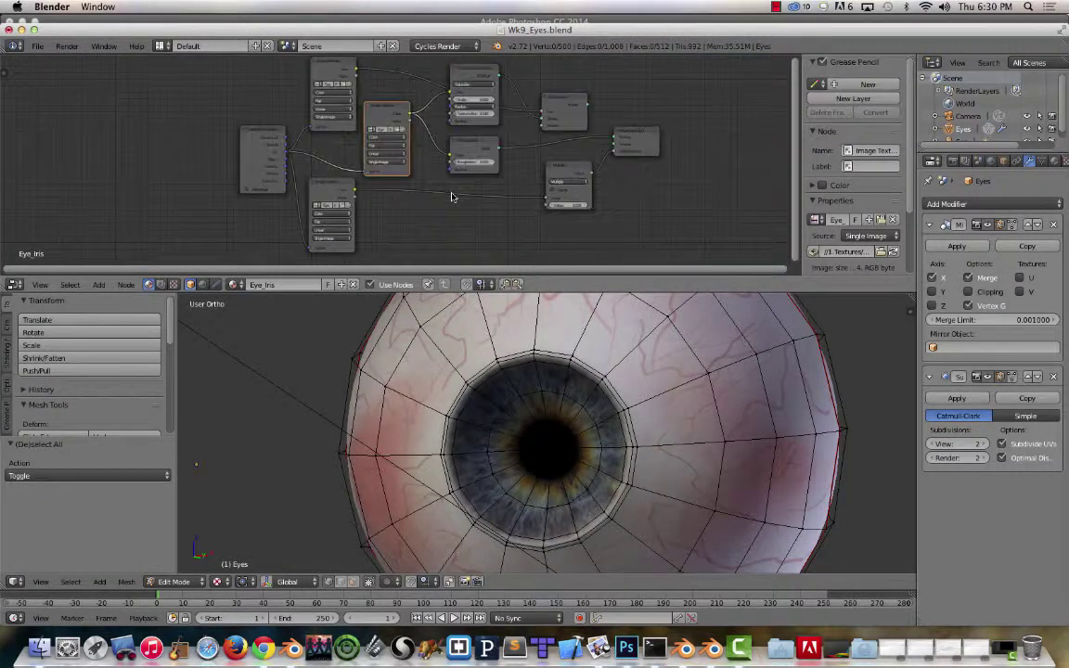
{"action": "scroll", "coordinate": [502, 176], "scroll_direction": "up", "scroll_amount": 2}
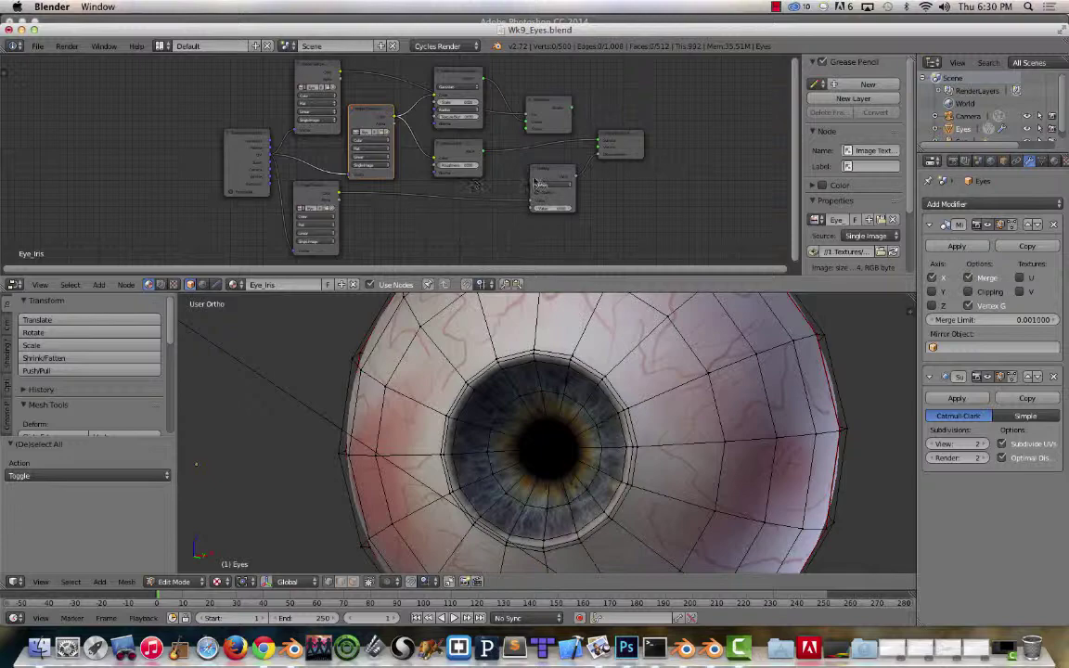
{"action": "scroll", "coordinate": [534, 181], "scroll_direction": "up", "scroll_amount": 1}
{"action": "scroll", "coordinate": [535, 181], "scroll_direction": "down", "scroll_amount": 1}
{"action": "key", "text": "ctrl+Up"}
{"action": "scroll", "coordinate": [645, 290], "scroll_direction": "up", "scroll_amount": 3}
{"action": "middle_click_drag", "start_coordinate": [645, 290], "coordinate": [553, 247]}
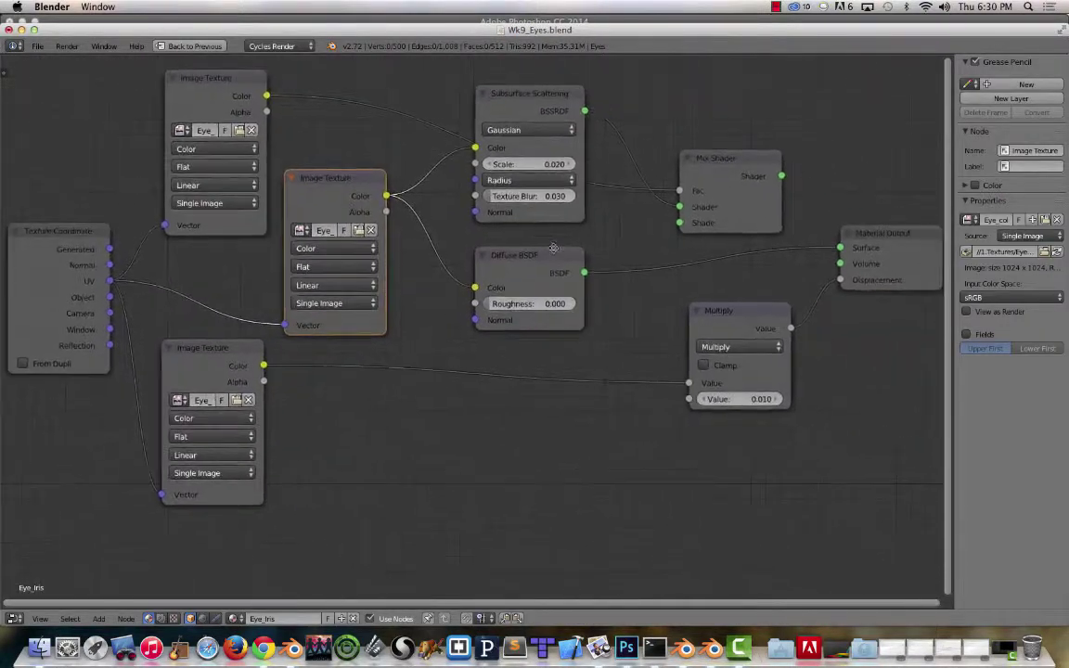
{"action": "key", "text": "ctrl+Up"}
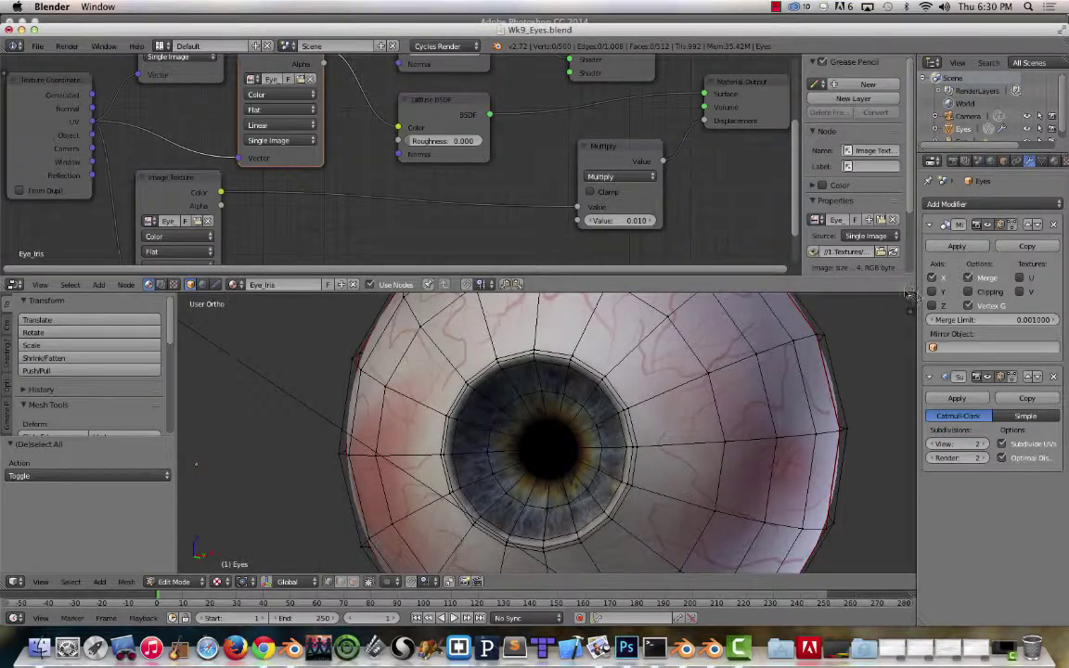
Step: Enlarge the Node Editor area, hide its properties sidebar, and centre the Eye_Iris node tree
{"action": "left_click_drag", "start_coordinate": [894, 277], "coordinate": [743, 487]}
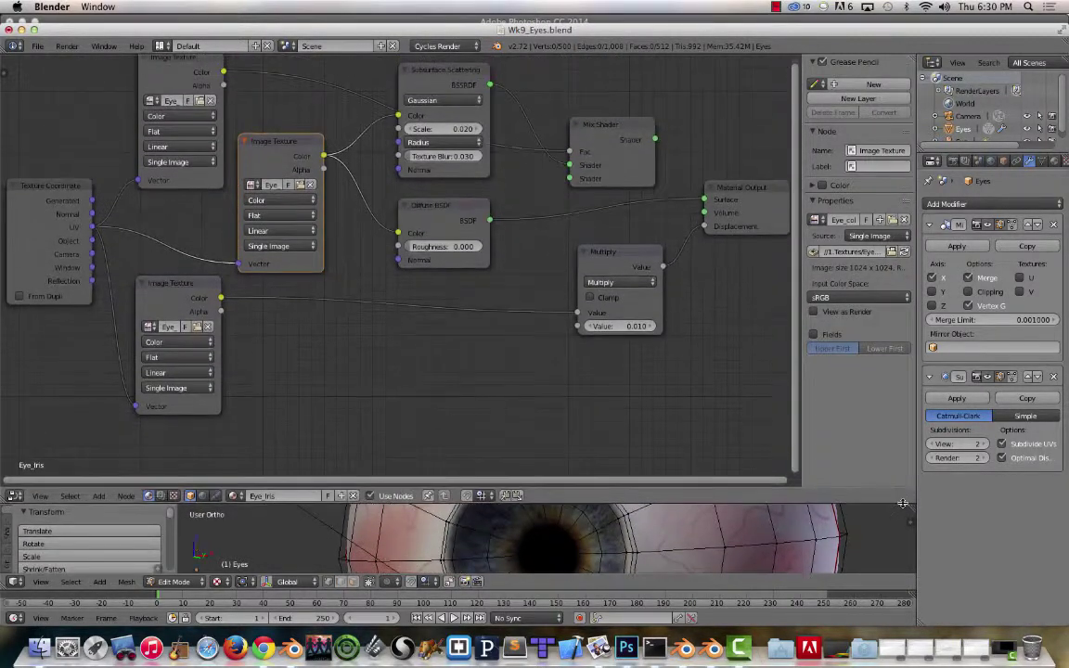
{"action": "key", "text": "n"}
{"action": "mouse_move", "coordinate": [529, 283]}
{"action": "middle_mouse_down"}
{"action": "mouse_move", "coordinate": [528, 320]}
{"action": "mouse_move", "coordinate": [523, 298]}
{"action": "middle_mouse_up"}
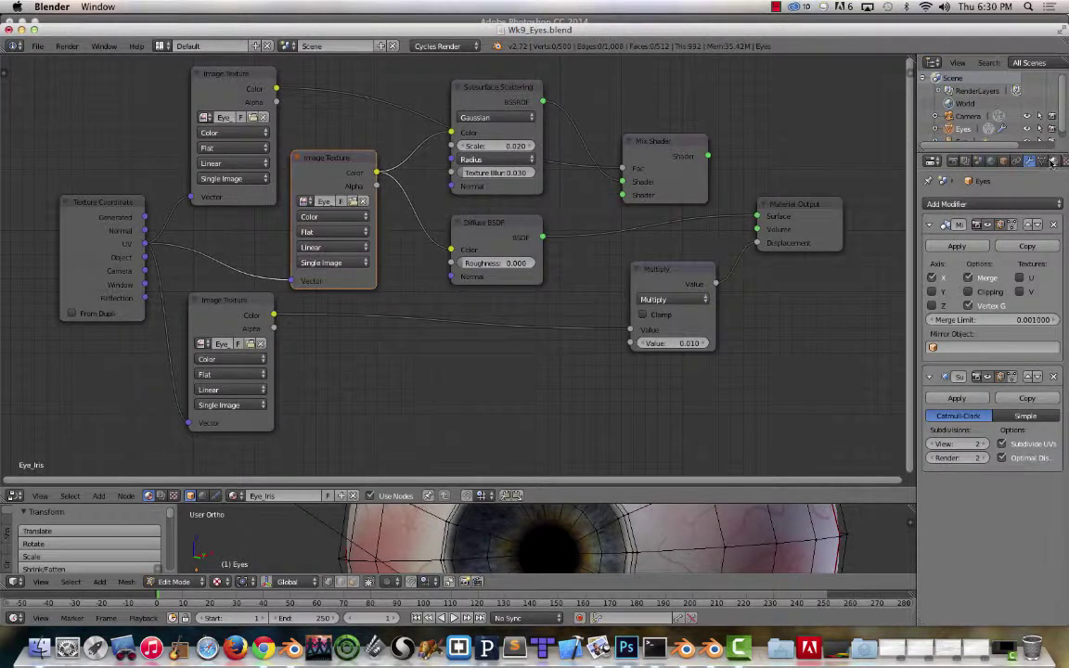
Step: Open the Eye_Iris material settings and expand the material preview
{"action": "left_click", "coordinate": [1053, 160]}
{"action": "left_click", "coordinate": [939, 297]}
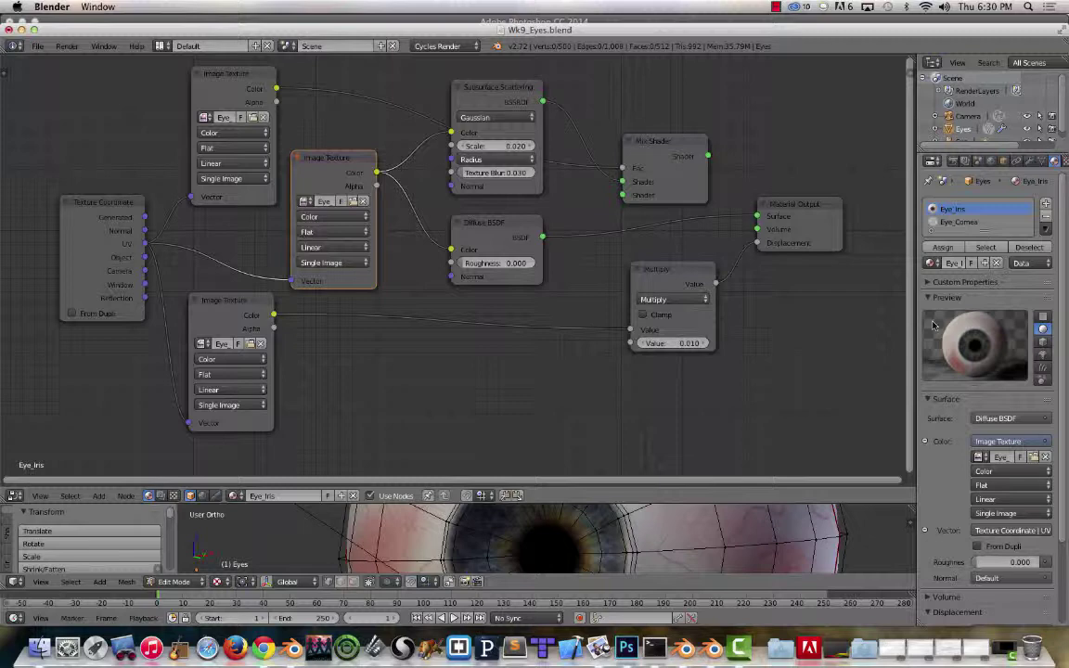
Step: Move the Texture Coordinate node aside, and widen and reposition the uppermost Image Texture node so its file name Eye_mask_blur.jpg is readable
{"action": "mouse_move", "coordinate": [495, 262]}
{"action": "middle_mouse_down"}
{"action": "mouse_move", "coordinate": [480, 277]}
{"action": "mouse_move", "coordinate": [494, 265]}
{"action": "middle_mouse_up"}
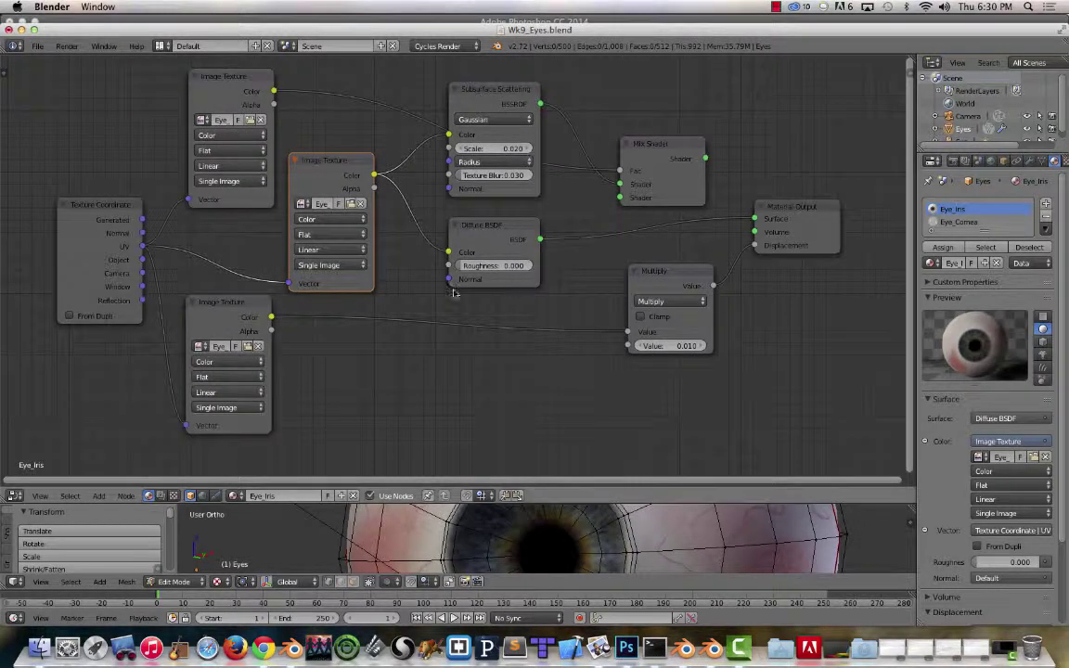
{"action": "left_click_drag", "start_coordinate": [92, 209], "coordinate": [74, 212]}
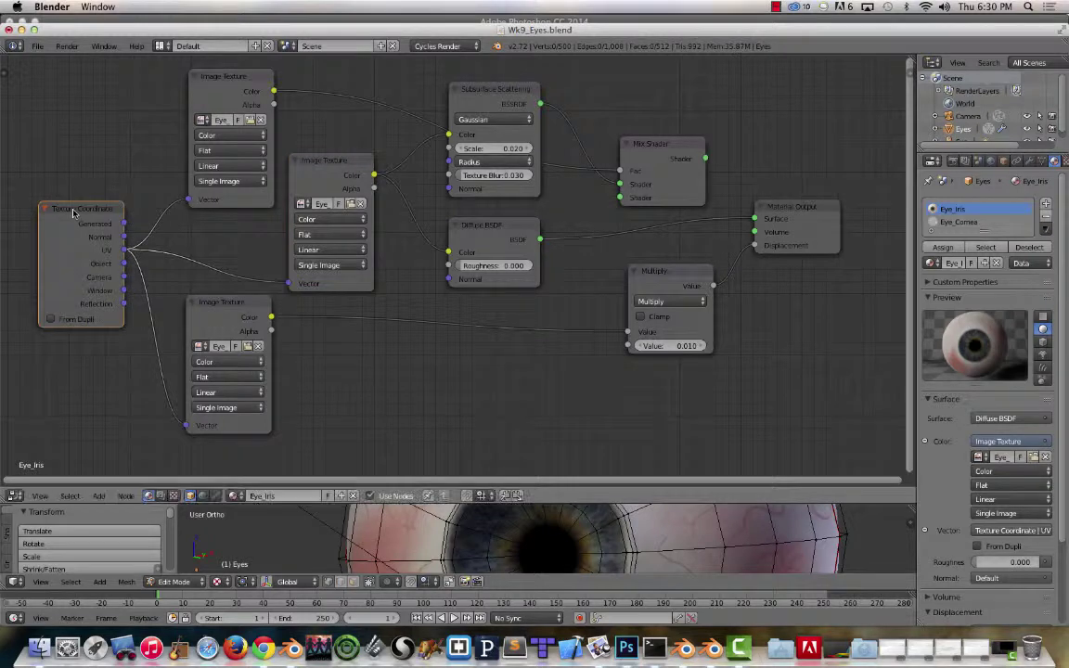
{"action": "left_click", "coordinate": [214, 304]}
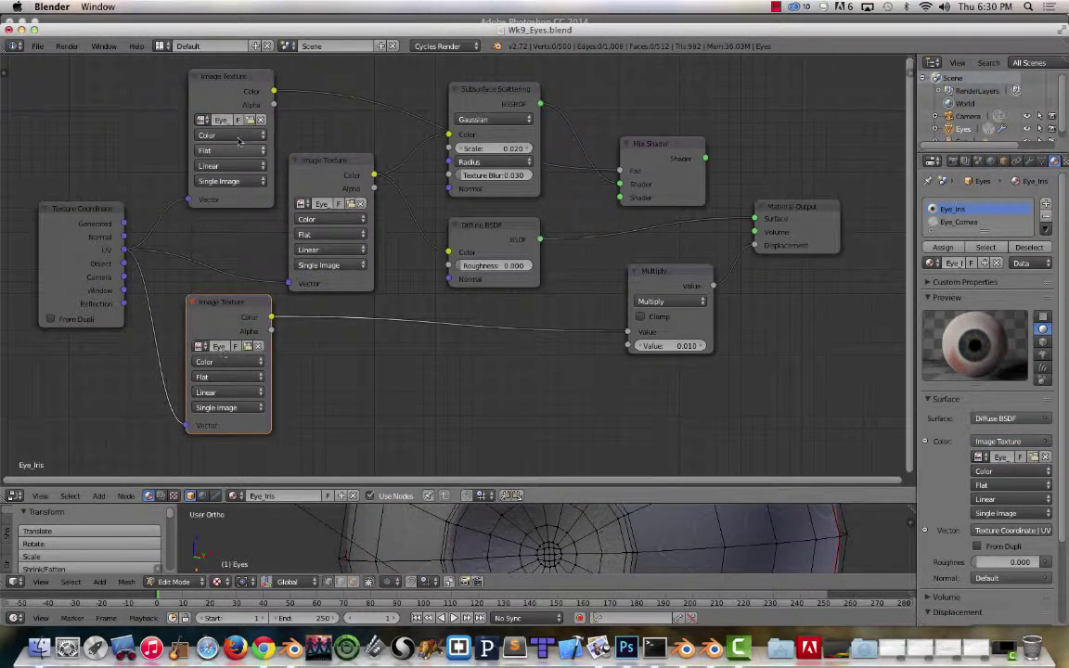
{"action": "left_click", "coordinate": [220, 92]}
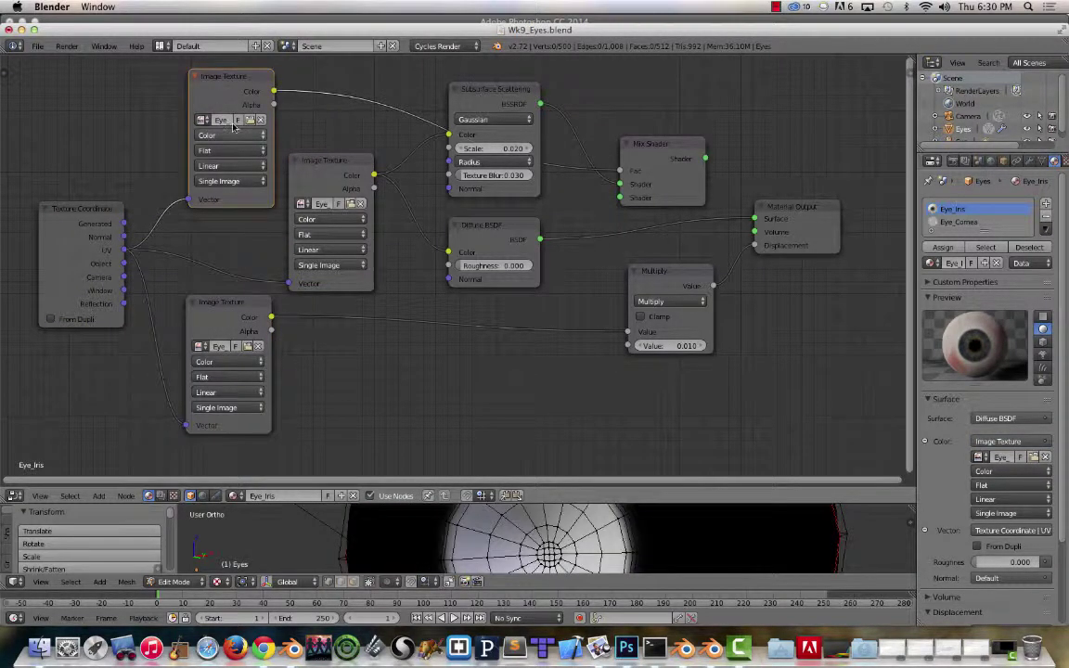
{"action": "left_click_drag", "start_coordinate": [272, 120], "coordinate": [321, 119]}
{"action": "left_click_drag", "start_coordinate": [262, 83], "coordinate": [203, 76]}
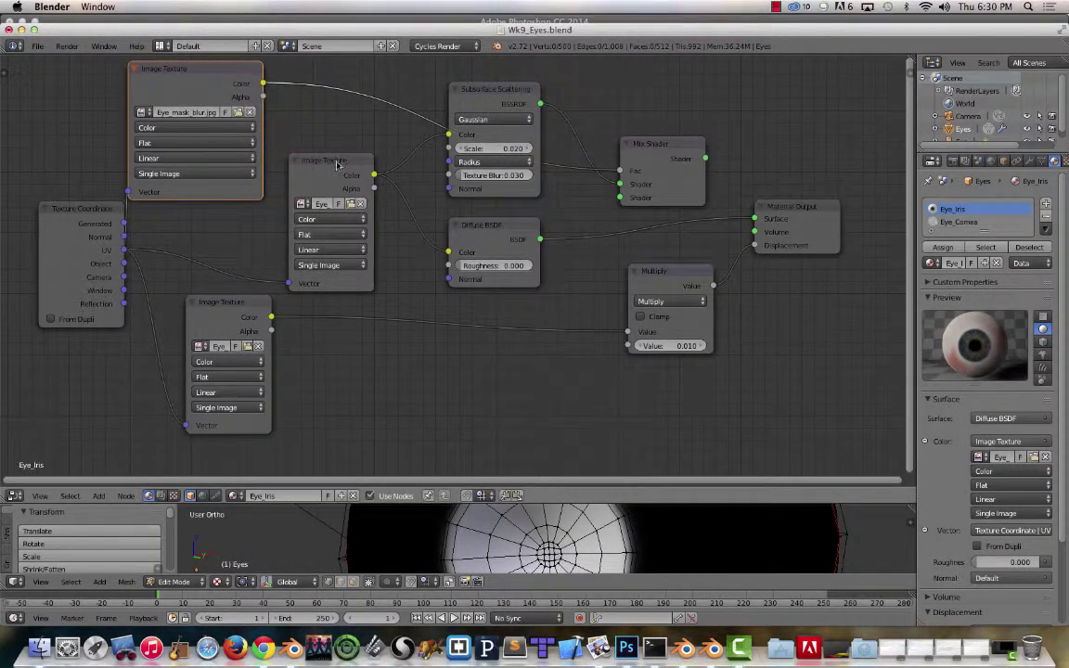
Step: Space out the bump and colour Image Texture nodes and the Diffuse BSDF, widening the colour node to reveal the file name Eye_color.jpg
{"action": "left_click_drag", "start_coordinate": [306, 159], "coordinate": [304, 151]}
{"action": "left_click_drag", "start_coordinate": [232, 302], "coordinate": [217, 346]}
{"action": "left_click_drag", "start_coordinate": [327, 151], "coordinate": [297, 196]}
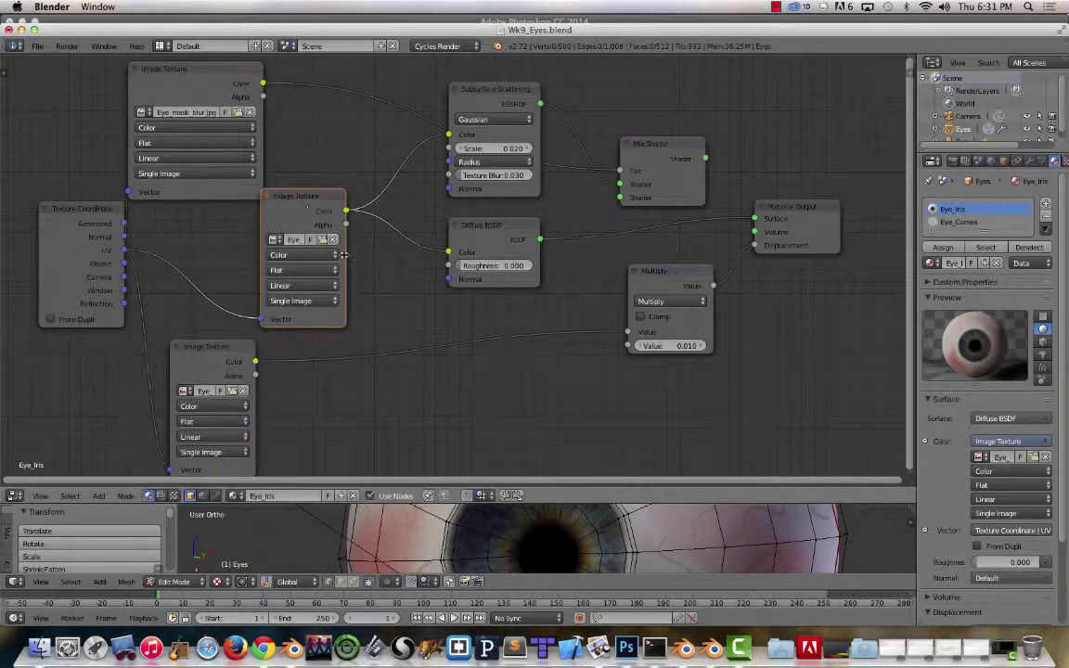
{"action": "left_click_drag", "start_coordinate": [346, 252], "coordinate": [405, 252]}
{"action": "left_click_drag", "start_coordinate": [318, 200], "coordinate": [324, 212]}
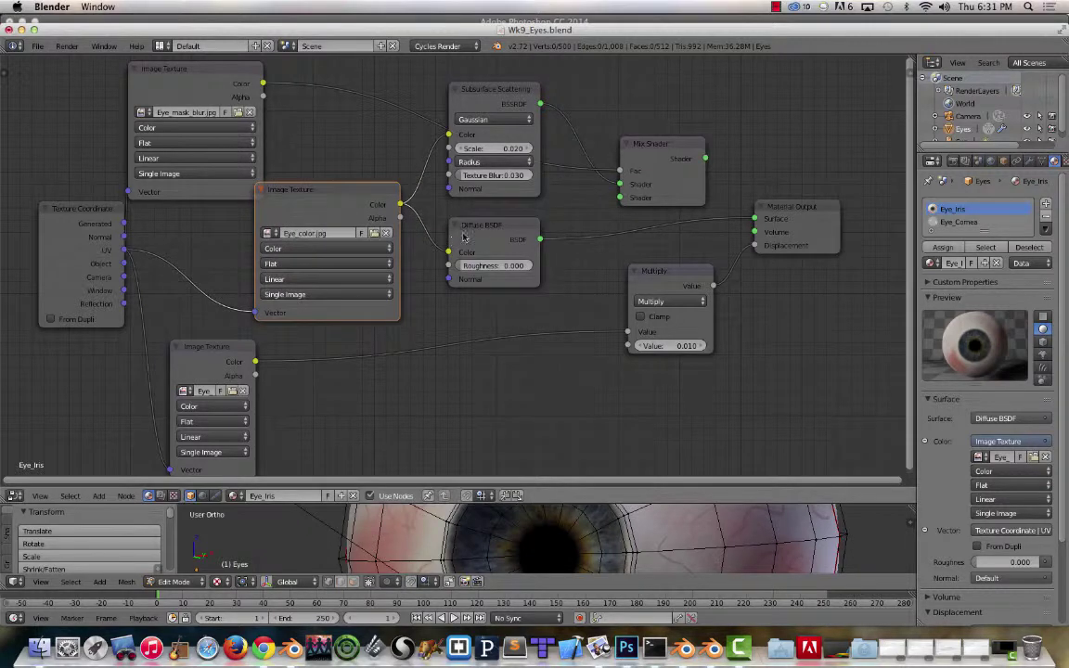
{"action": "left_click_drag", "start_coordinate": [466, 236], "coordinate": [484, 230]}
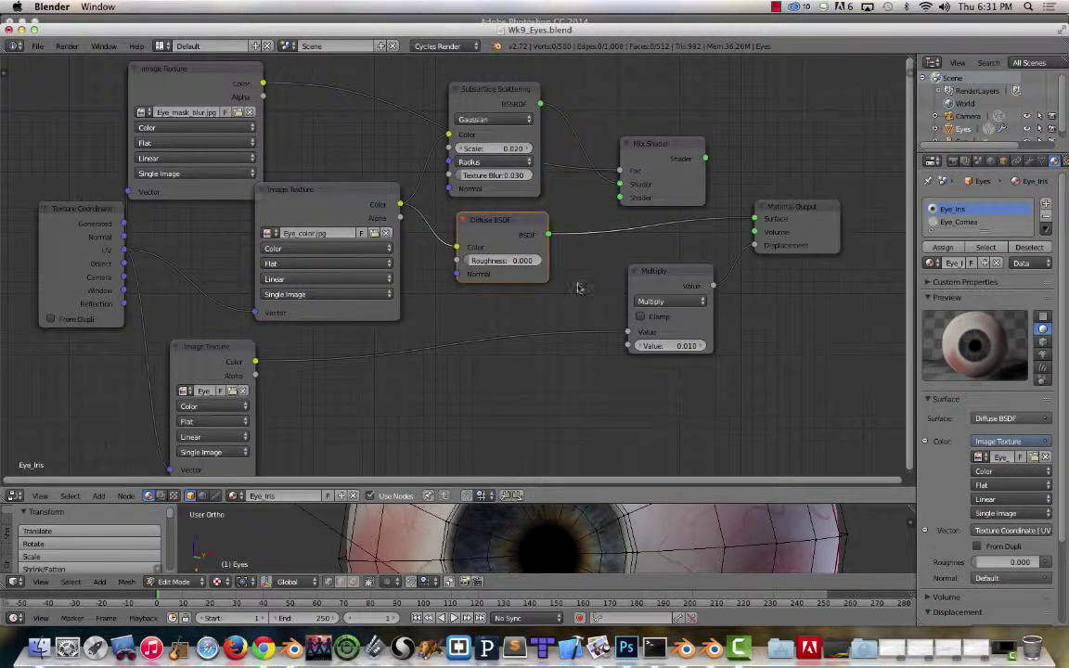
Step: Try routing the Diffuse BSDF through the Mix Shader into the Material Output's Surface, and restore its direct connection to Surface
{"action": "mouse_move", "coordinate": [580, 287]}
{"action": "middle_mouse_down"}
{"action": "mouse_move", "coordinate": [586, 213]}
{"action": "mouse_move", "coordinate": [571, 267]}
{"action": "middle_mouse_up"}
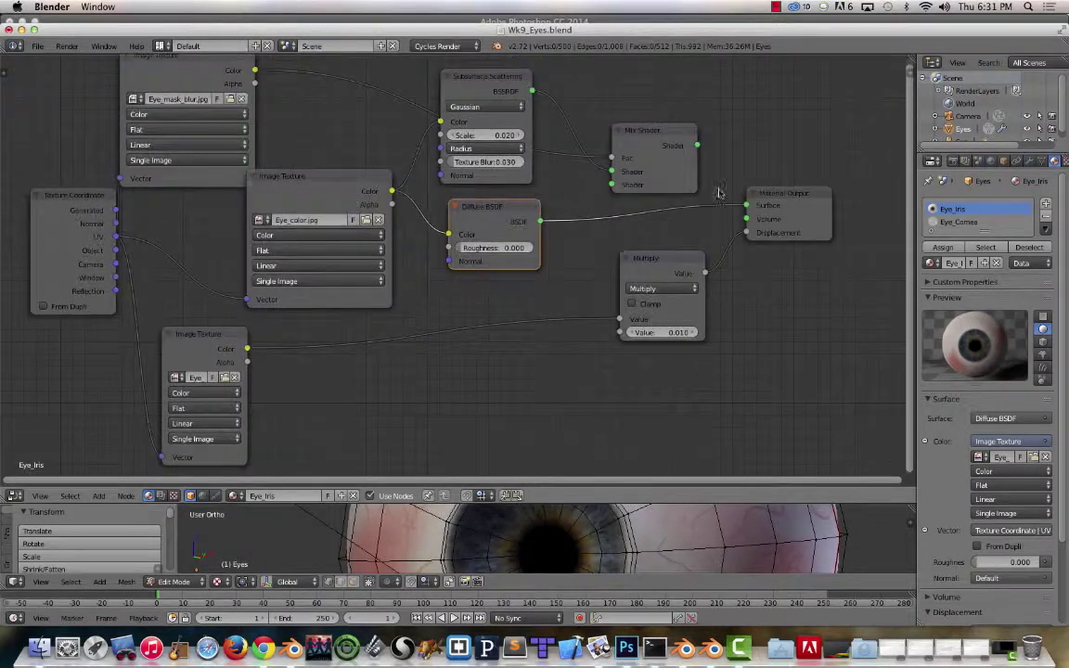
{"action": "mouse_move", "coordinate": [745, 206]}
{"action": "left_mouse_down"}
{"action": "mouse_move", "coordinate": [706, 208]}
{"action": "mouse_move", "coordinate": [745, 206]}
{"action": "mouse_move", "coordinate": [721, 177]}
{"action": "mouse_move", "coordinate": [745, 206]}
{"action": "left_mouse_up"}
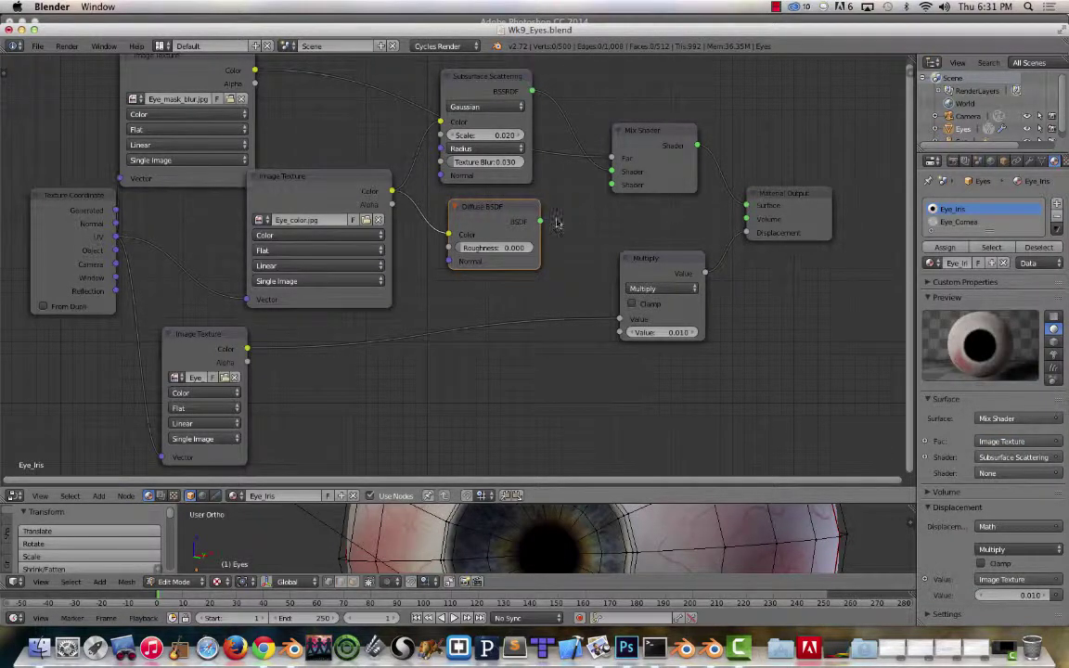
{"action": "left_click_drag", "start_coordinate": [540, 221], "coordinate": [612, 185]}
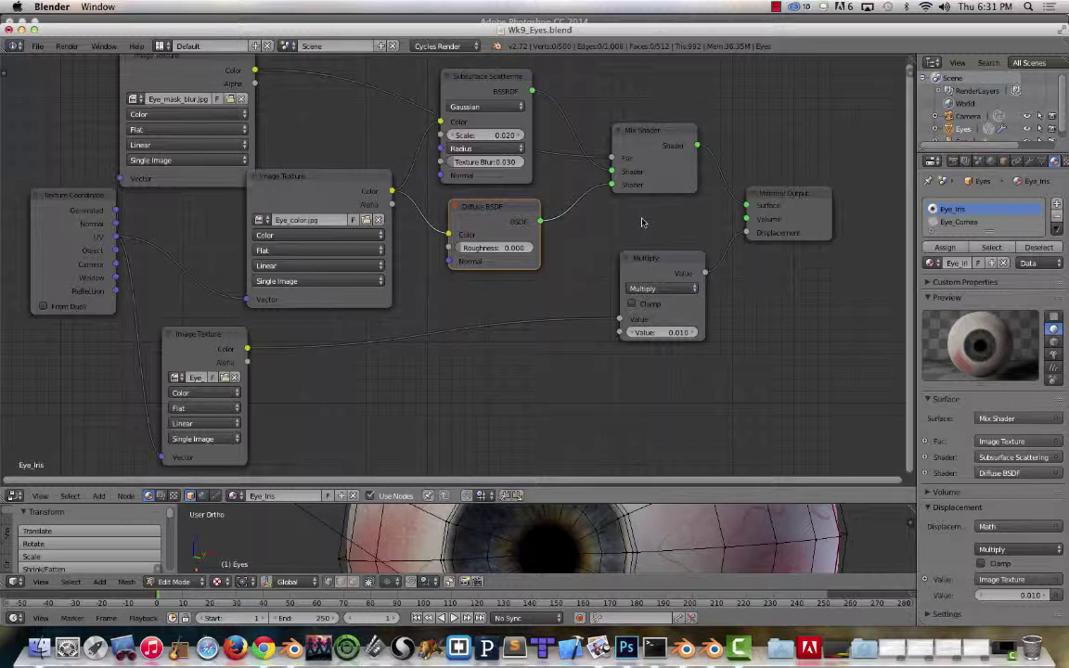
{"action": "left_click_drag", "start_coordinate": [612, 185], "coordinate": [747, 203]}
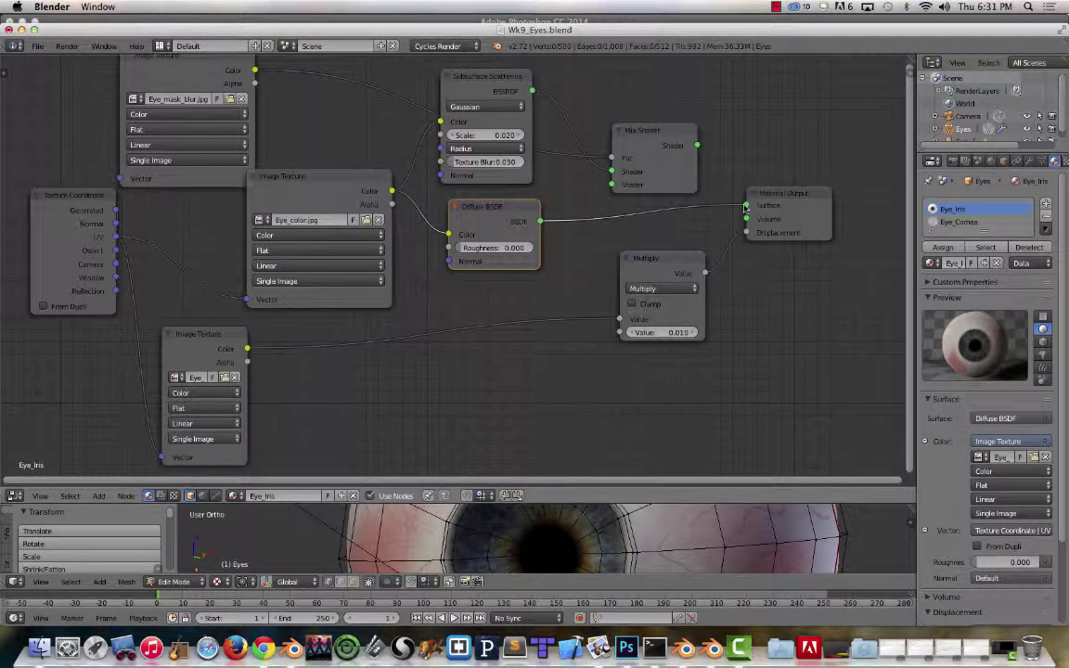
Step: Switch the 3D view to Rendered shading and compare the Mix Shader with the direct Diffuse BSDF on Surface, keeping the Diffuse BSDF
{"action": "key", "text": "shift+z"}
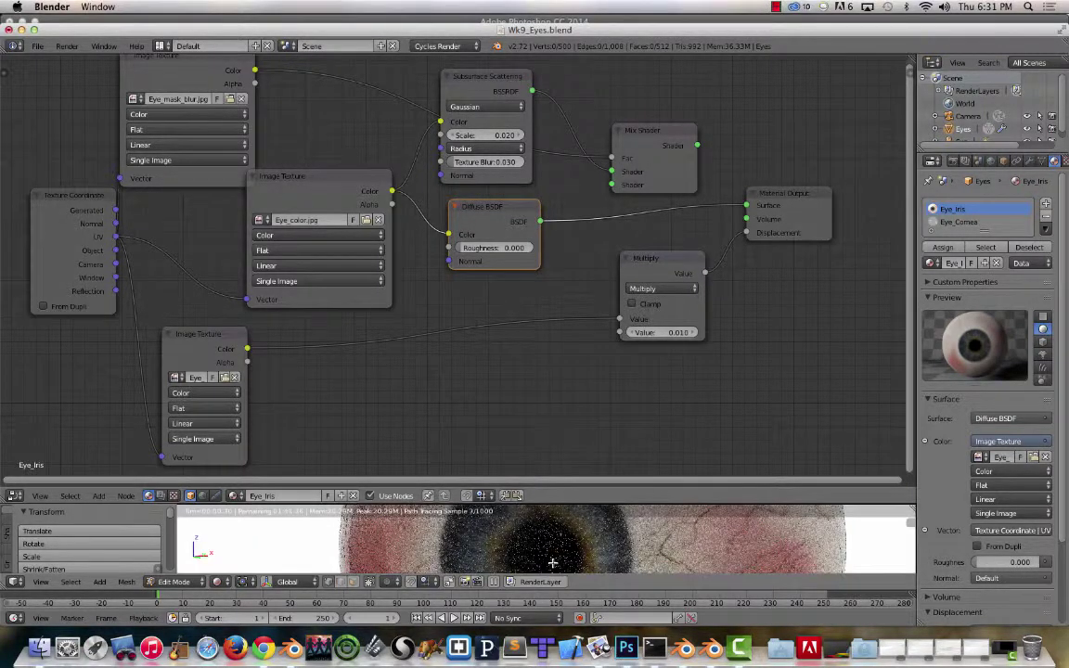
{"action": "mouse_move", "coordinate": [747, 205]}
{"action": "left_mouse_down"}
{"action": "mouse_move", "coordinate": [550, 170]}
{"action": "mouse_move", "coordinate": [710, 149]}
{"action": "mouse_move", "coordinate": [711, 175]}
{"action": "mouse_move", "coordinate": [747, 205]}
{"action": "left_mouse_up"}
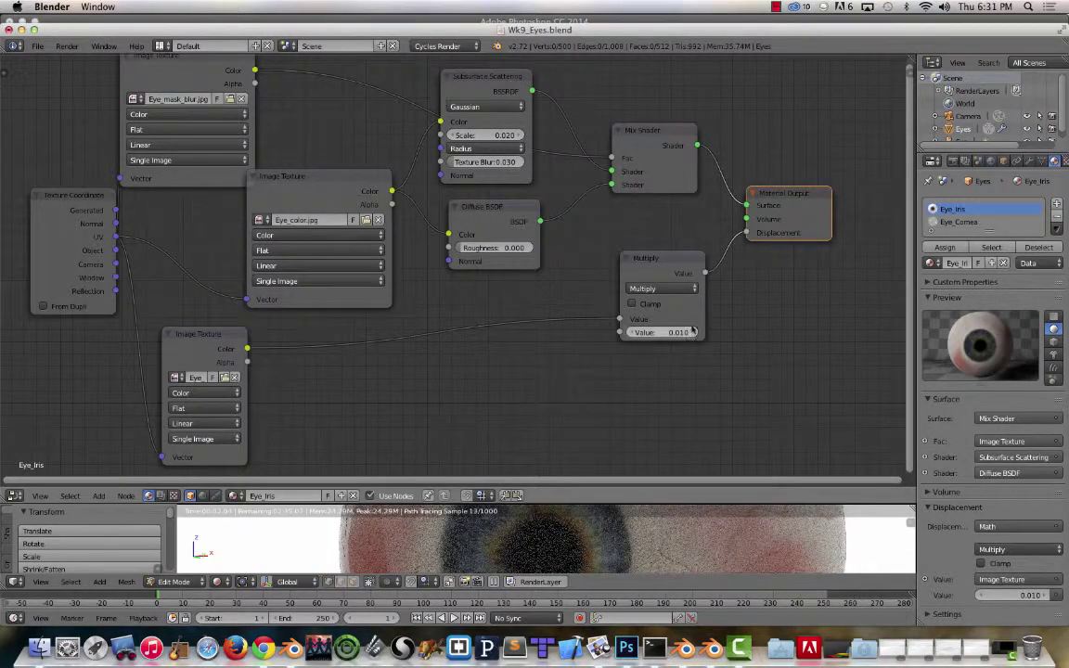
{"action": "scroll", "coordinate": [633, 551], "scroll_direction": "down", "scroll_amount": 2}
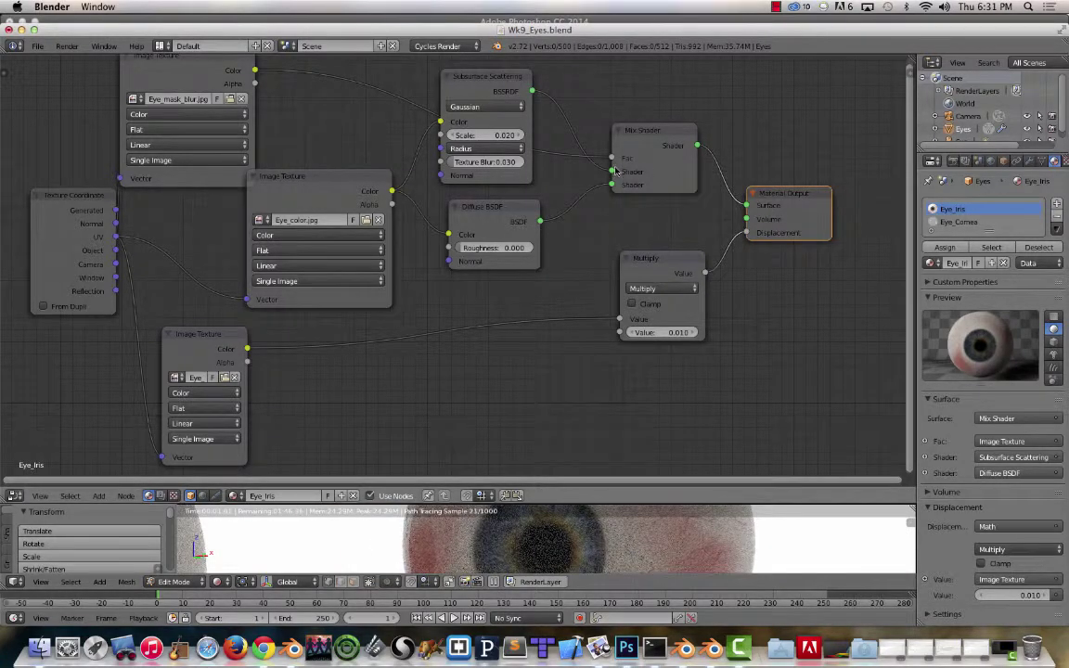
{"action": "left_click_drag", "start_coordinate": [613, 184], "coordinate": [747, 205]}
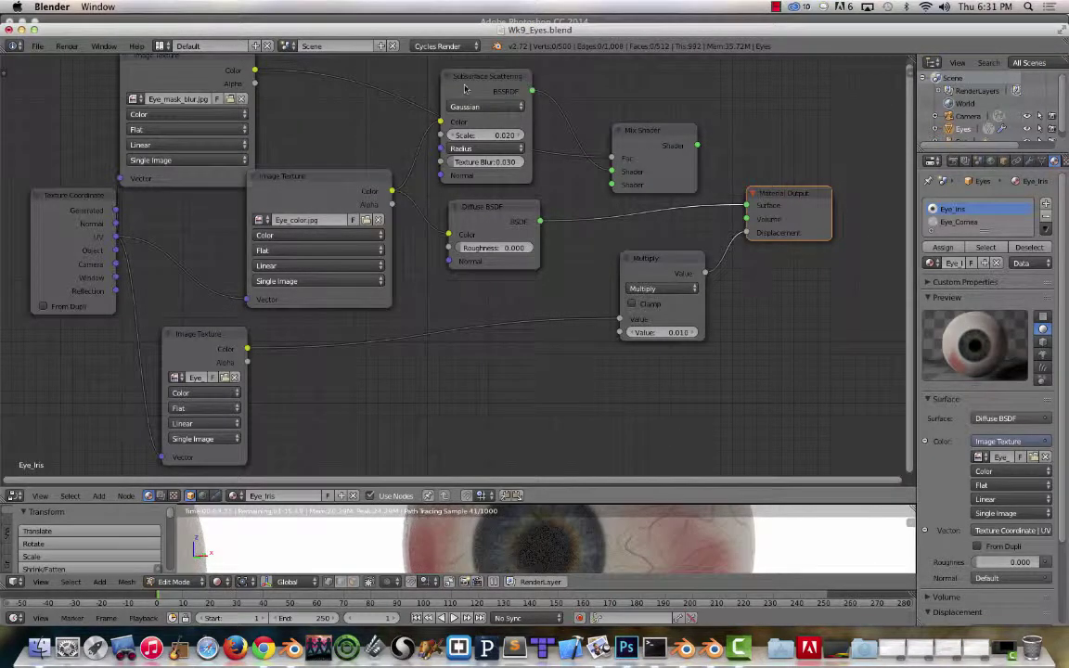
Step: Delete the Eye_mask_blur.jpg Image Texture, Subsurface Scattering and Mix Shader nodes together
{"action": "middle_click_drag", "start_coordinate": [336, 90], "coordinate": [359, 140]}
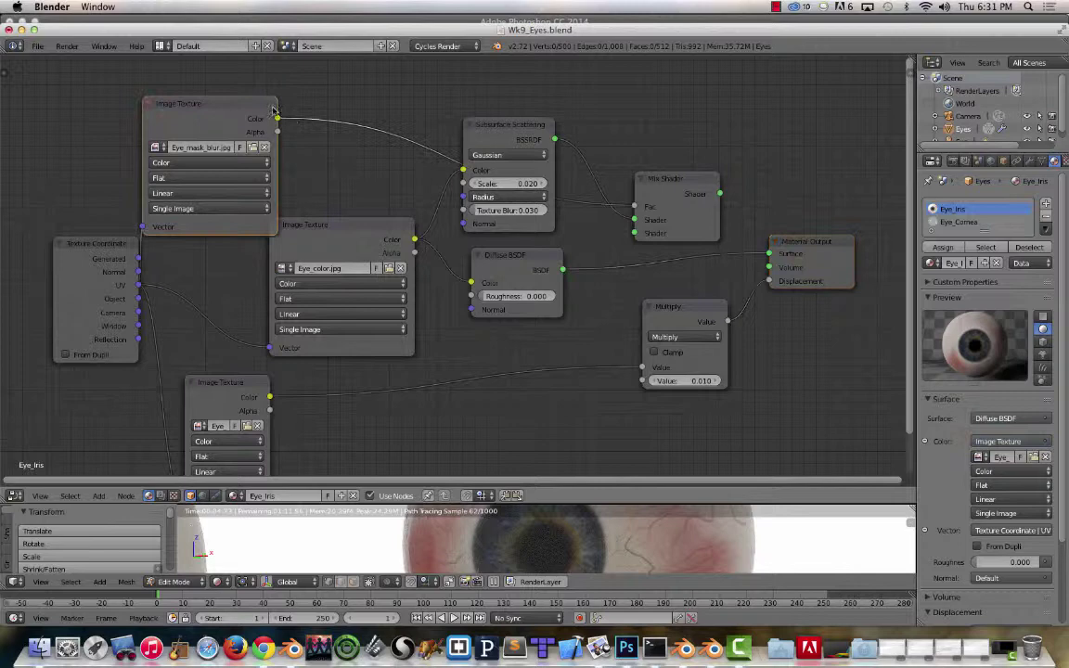
{"action": "left_click", "coordinate": [233, 113]}
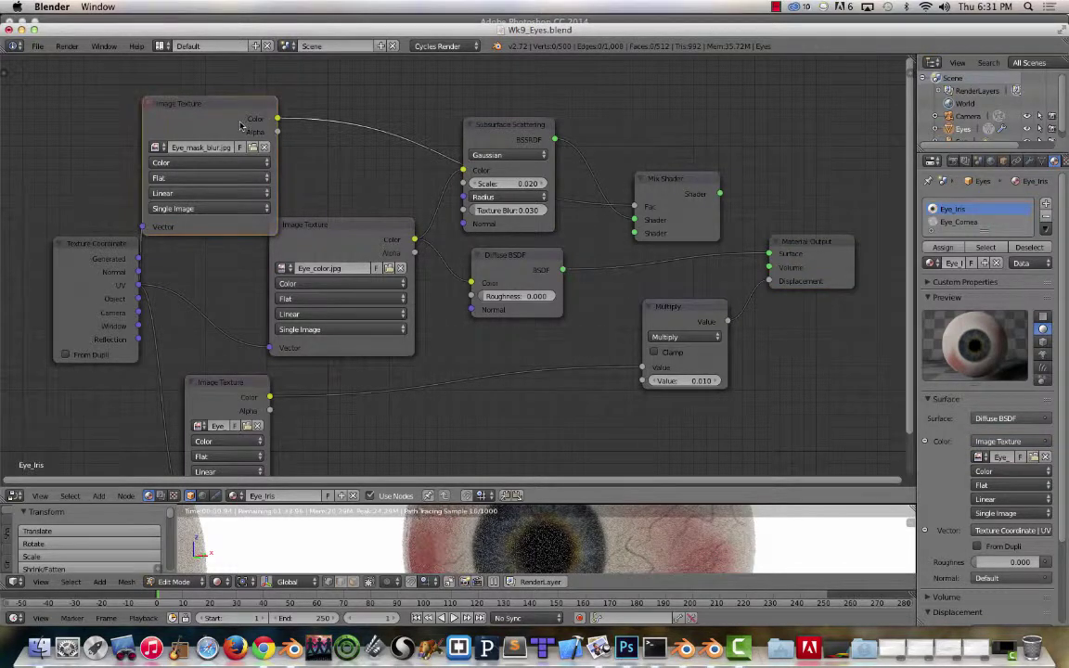
{"action": "left_click", "coordinate": [482, 124], "text": "shift"}
{"action": "left_click", "coordinate": [680, 181], "text": "shift"}
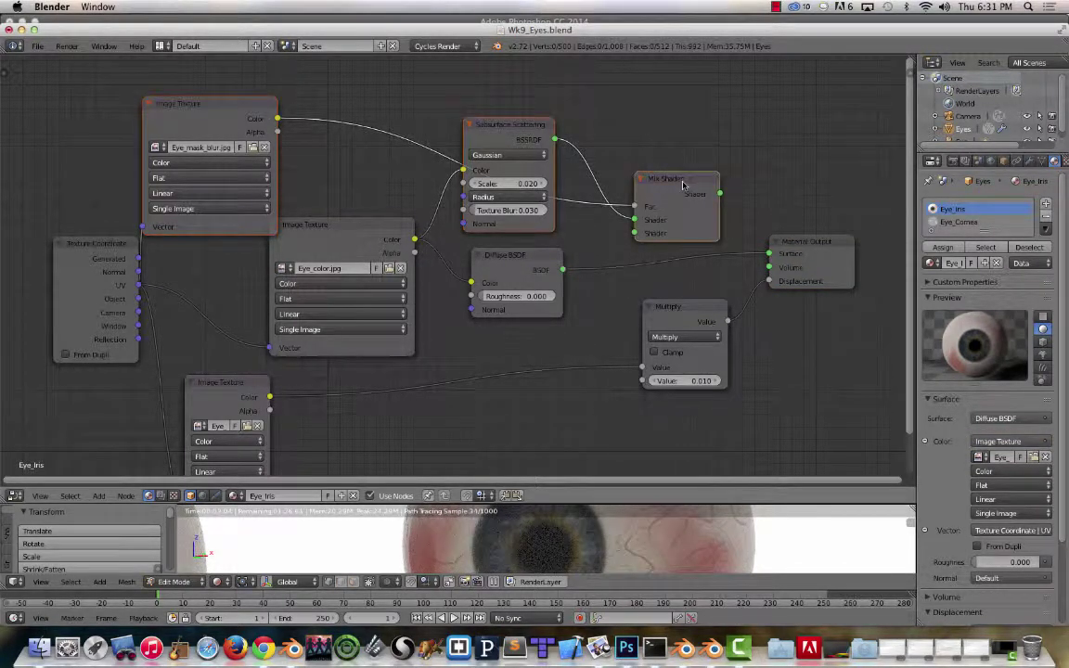
{"action": "key", "text": "x"}
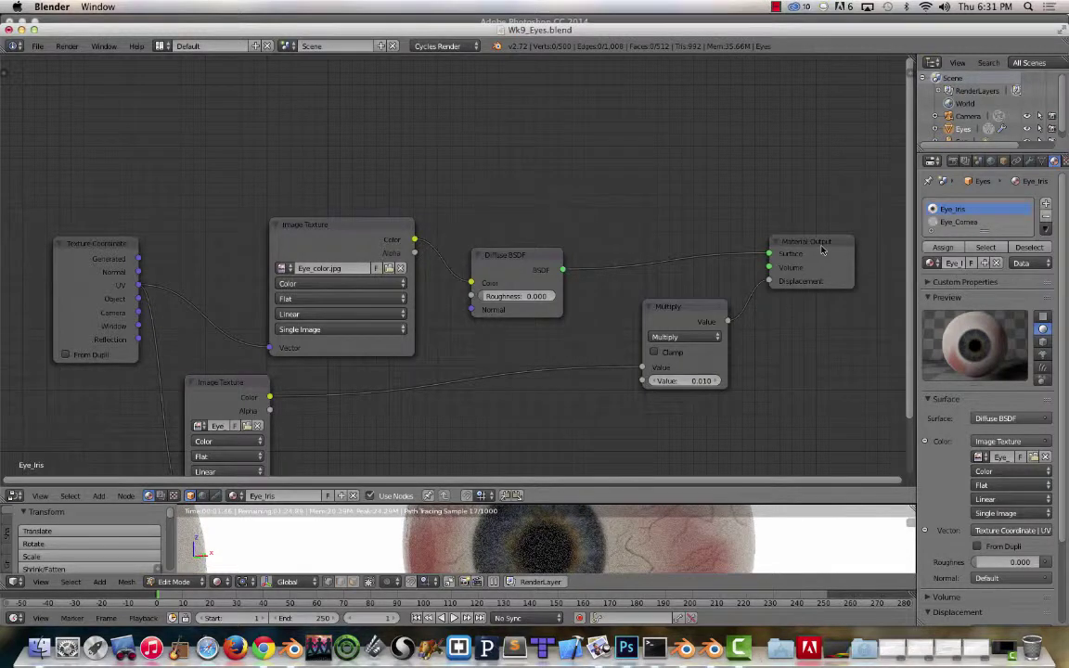
Step: Arrange the remaining nodes compactly, bringing Material Output and Multiply closer and shifting the Eye_color.jpg texture and Diffuse BSDF upward
{"action": "left_click_drag", "start_coordinate": [815, 246], "coordinate": [756, 244]}
{"action": "left_click_drag", "start_coordinate": [682, 310], "coordinate": [558, 357]}
{"action": "left_click_drag", "start_coordinate": [738, 276], "coordinate": [675, 297]}
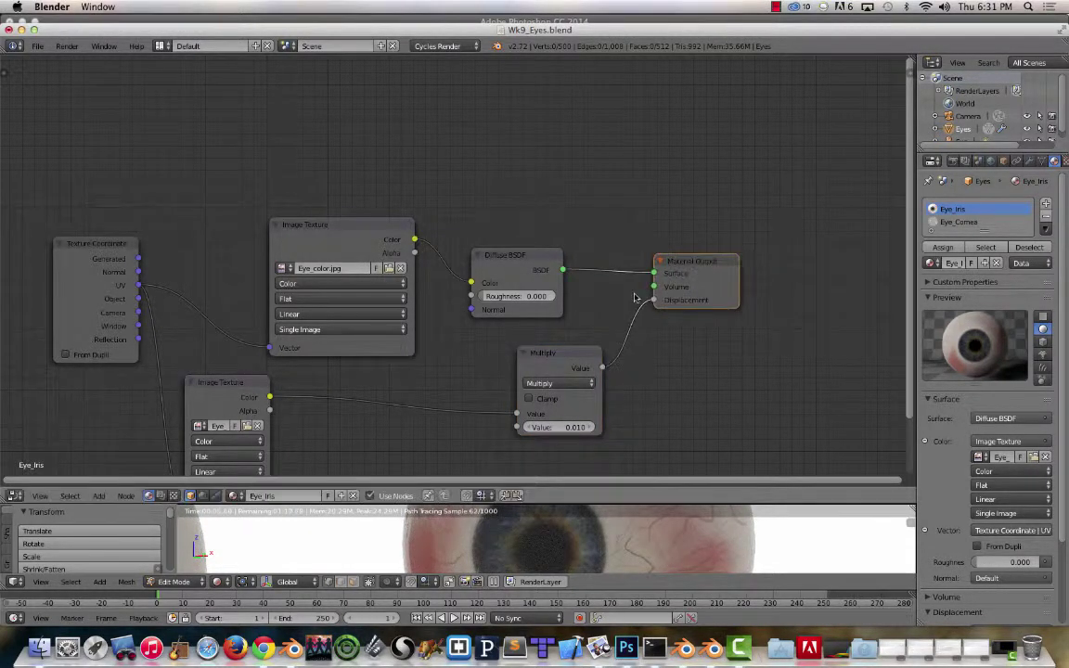
{"action": "middle_click_drag", "start_coordinate": [461, 322], "coordinate": [513, 220]}
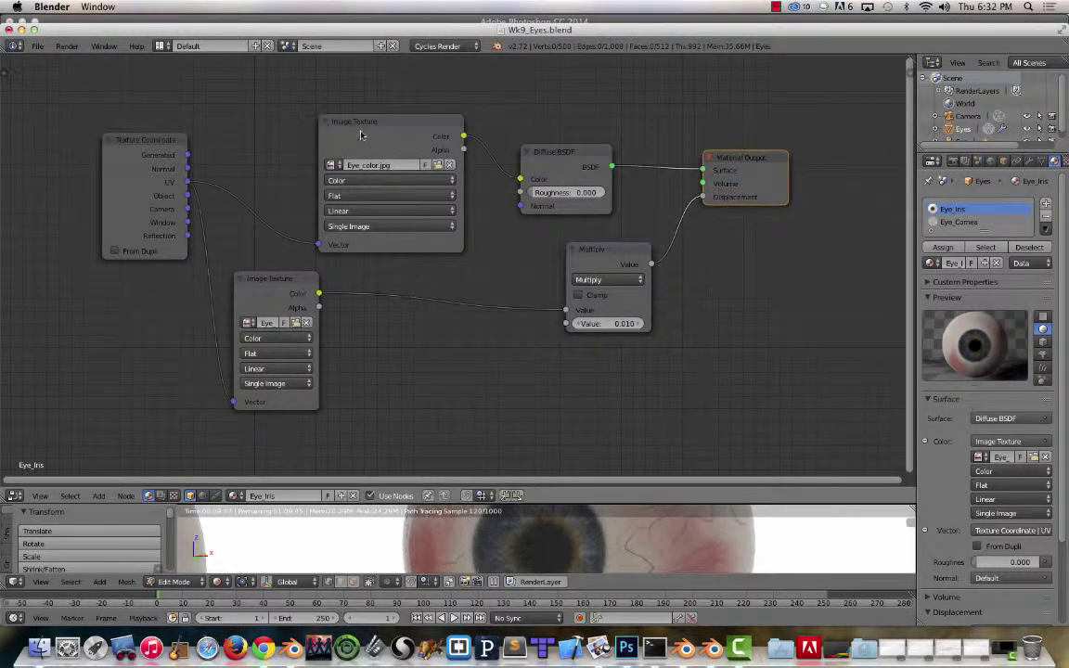
{"action": "left_click_drag", "start_coordinate": [362, 135], "coordinate": [314, 120]}
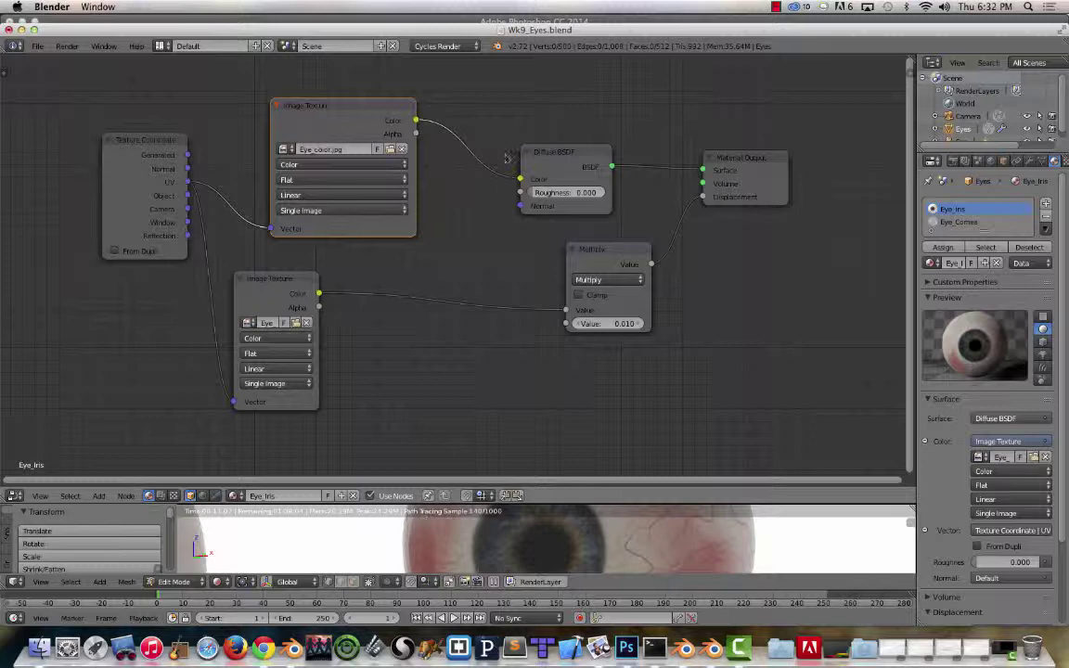
{"action": "left_click_drag", "start_coordinate": [557, 156], "coordinate": [552, 122]}
{"action": "key", "text": "shift+a"}
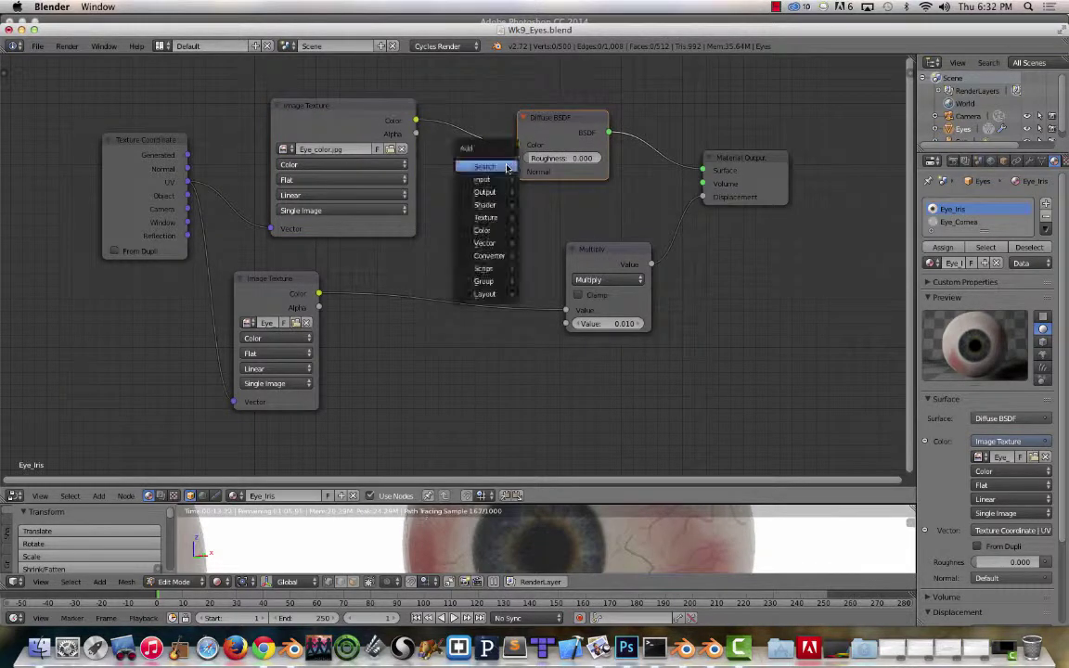
{"action": "mouse_move", "coordinate": [506, 206]}
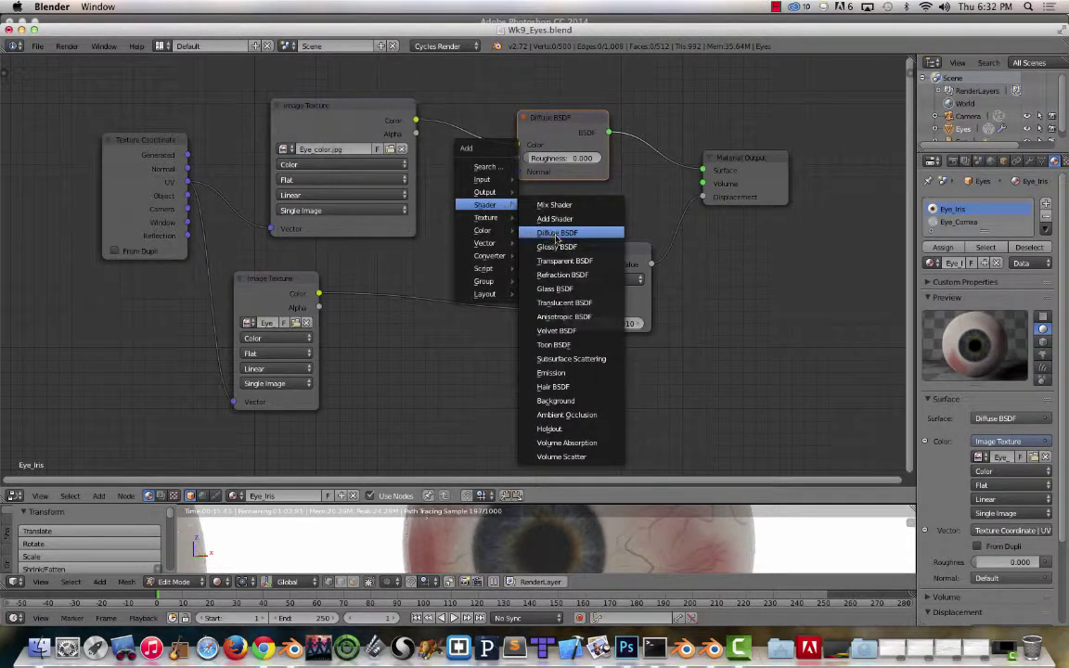
{"action": "key", "text": "Escape"}
{"action": "left_click", "coordinate": [763, 167]}
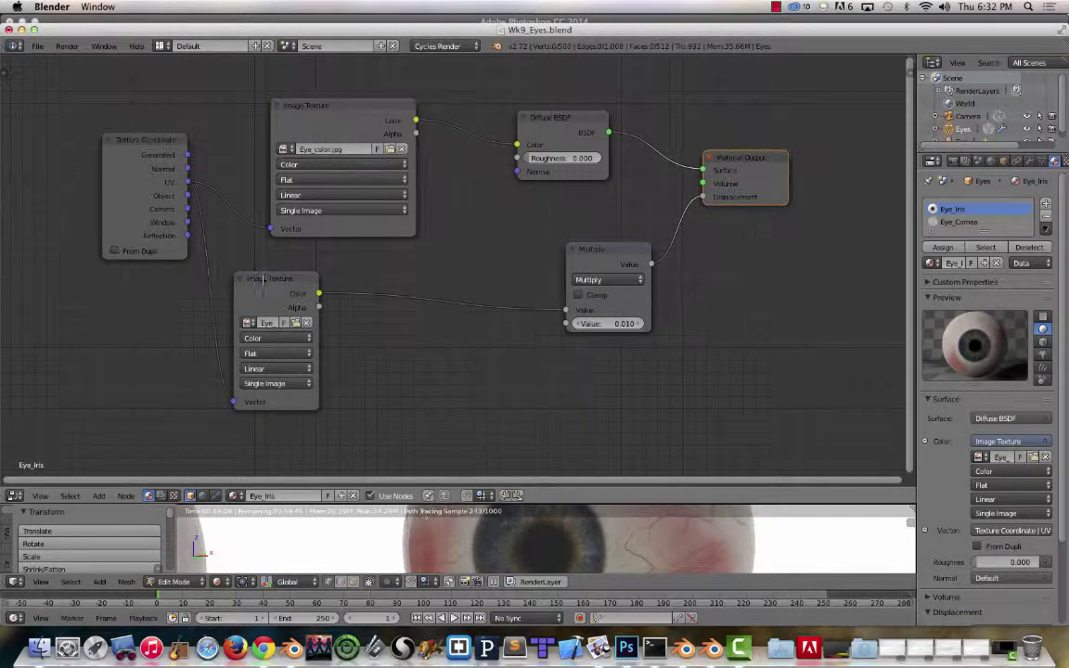
Step: Widen and reposition the bump Image Texture node to reveal the file name Eye_bump.jpg, and move the Multiply node closer to it
{"action": "left_click_drag", "start_coordinate": [265, 279], "coordinate": [329, 275]}
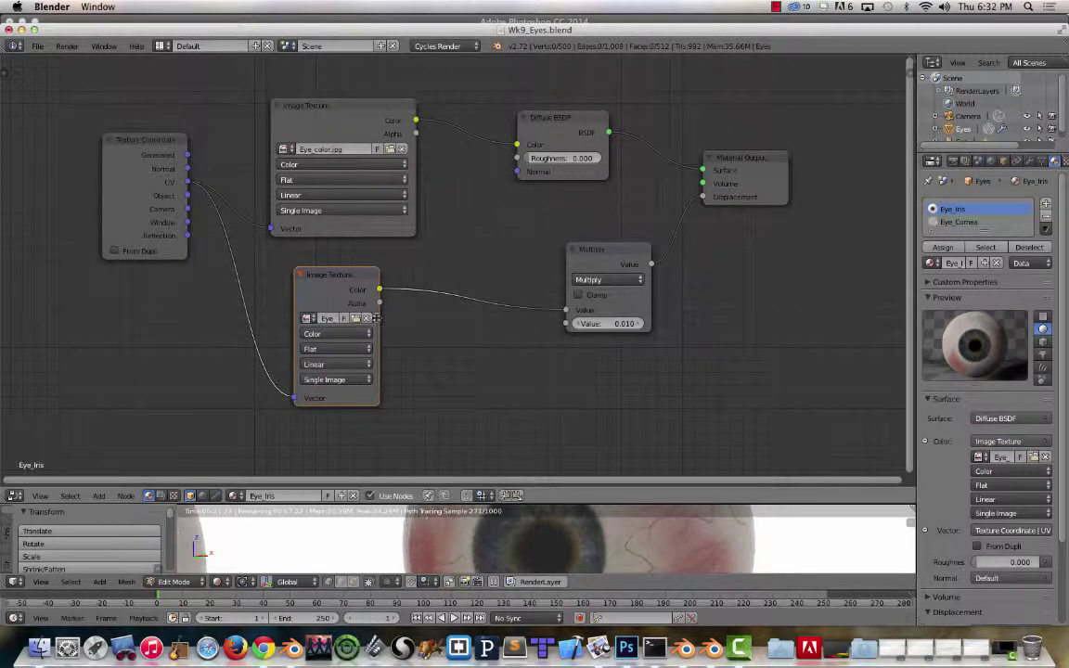
{"action": "left_click_drag", "start_coordinate": [385, 321], "coordinate": [428, 312]}
{"action": "left_click_drag", "start_coordinate": [354, 276], "coordinate": [317, 277]}
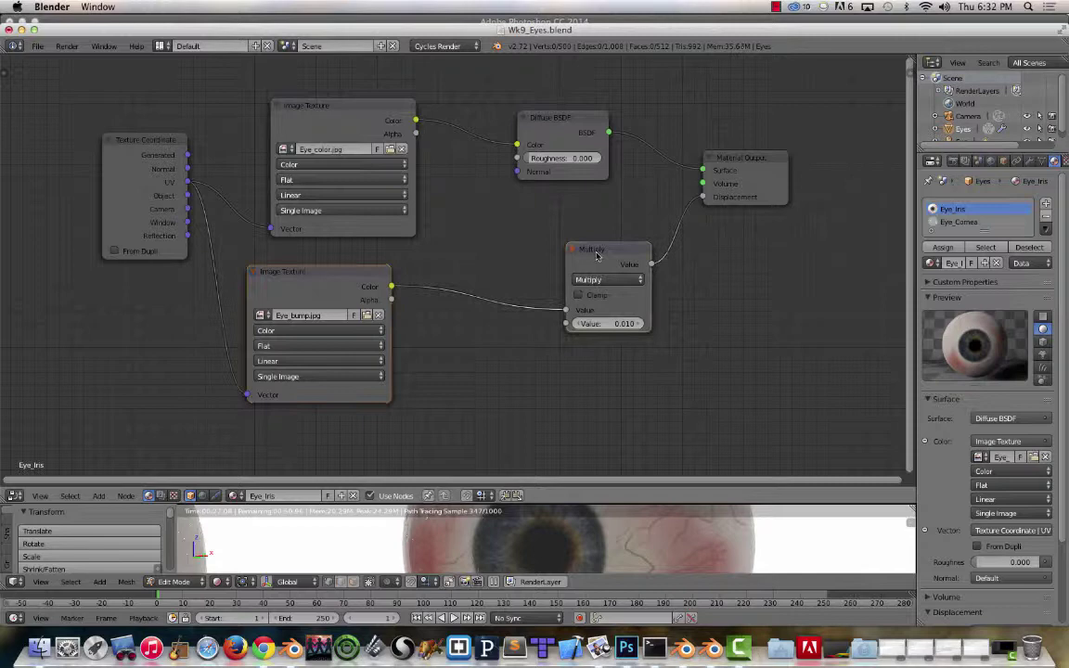
{"action": "left_click_drag", "start_coordinate": [597, 257], "coordinate": [528, 259]}
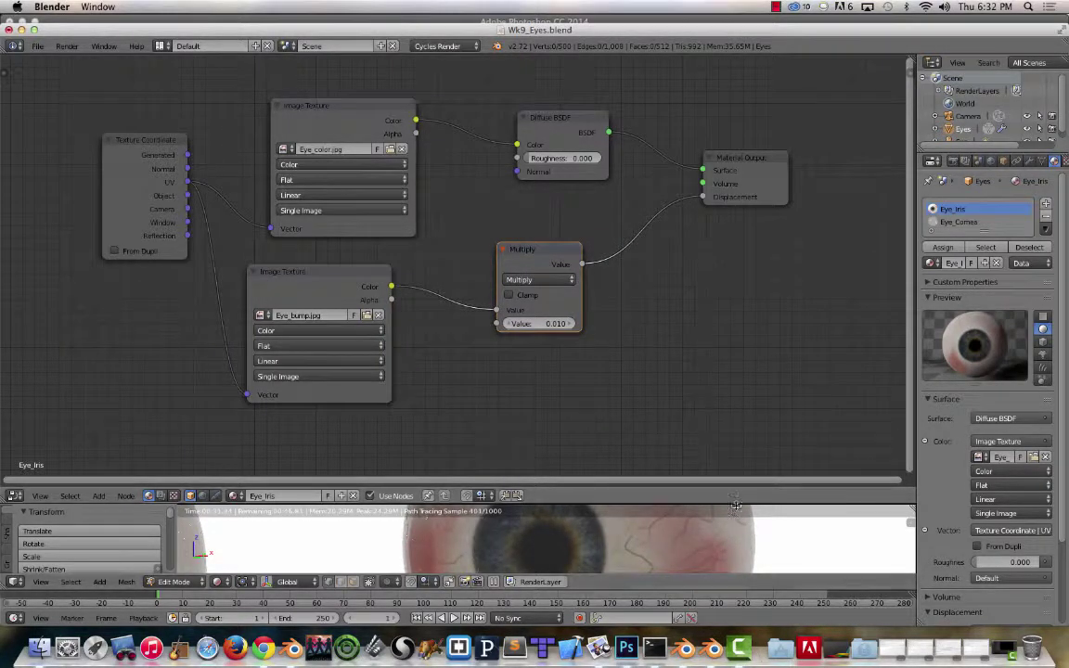
Step: Enlarge the rendered 3D view, widen the properties area and make the Eye_Iris material preview much larger
{"action": "left_click_drag", "start_coordinate": [738, 502], "coordinate": [738, 471]}
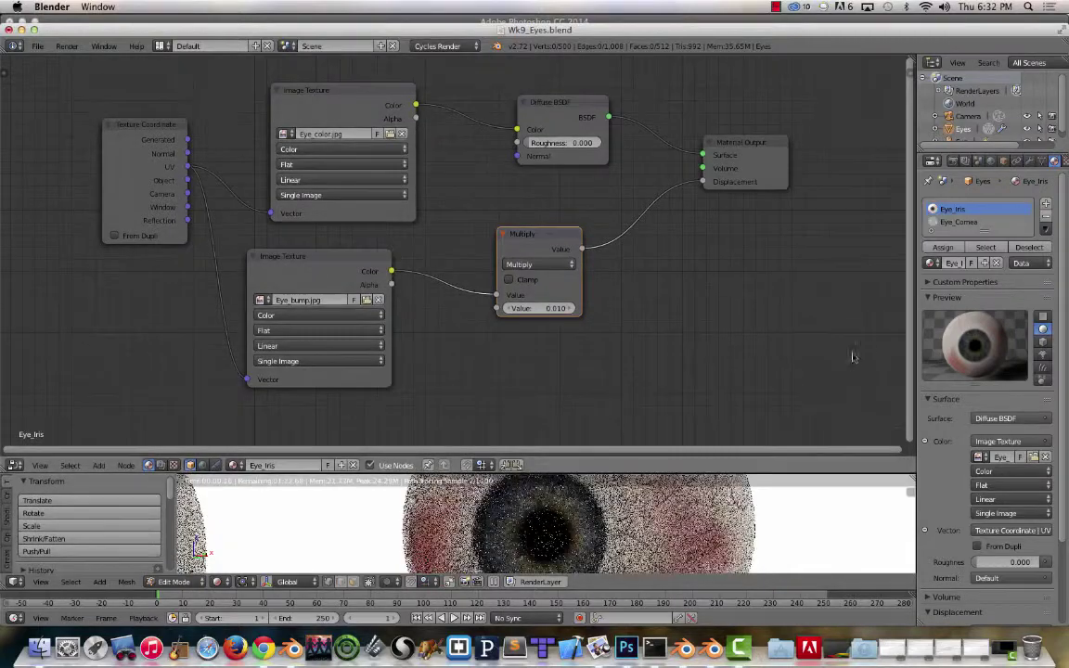
{"action": "left_click_drag", "start_coordinate": [915, 318], "coordinate": [766, 319]}
{"action": "left_click_drag", "start_coordinate": [898, 419], "coordinate": [908, 565]}
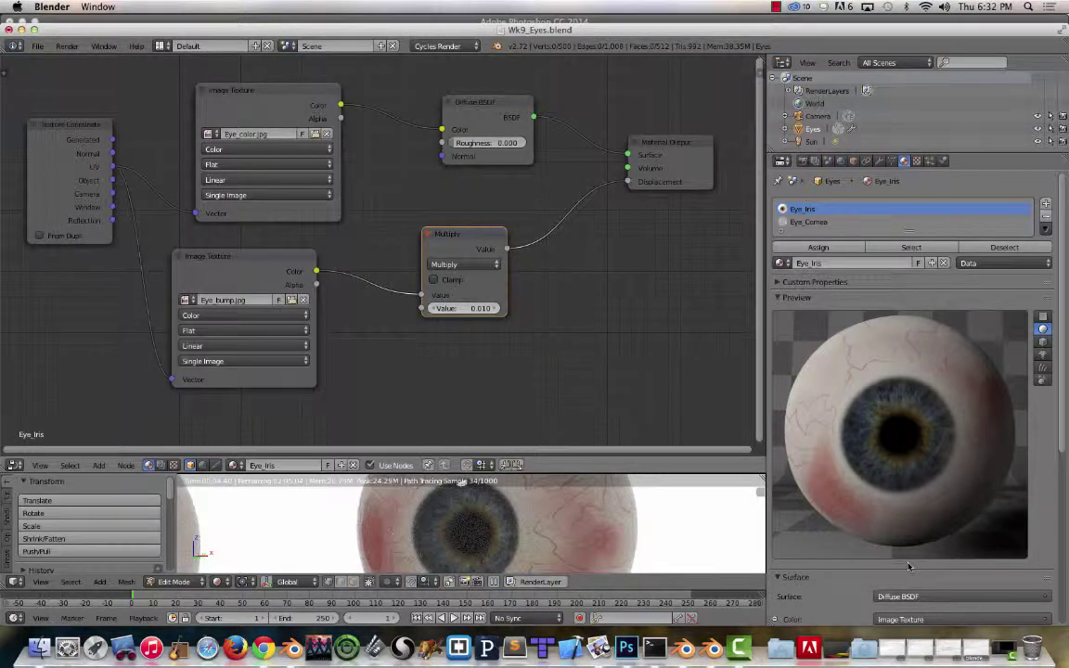
Step: Test the bump strength with the Multiply node's value at 1, and restore the value to 0.01
{"action": "left_click", "coordinate": [468, 307]}
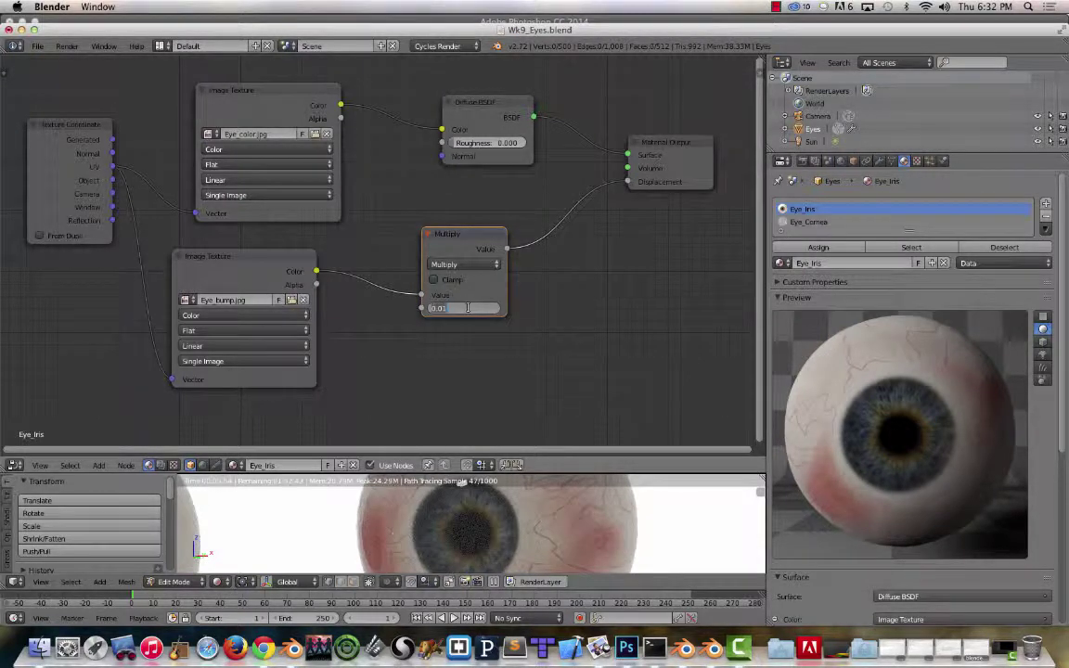
{"action": "type", "text": "1"}
{"action": "key", "text": "Return"}
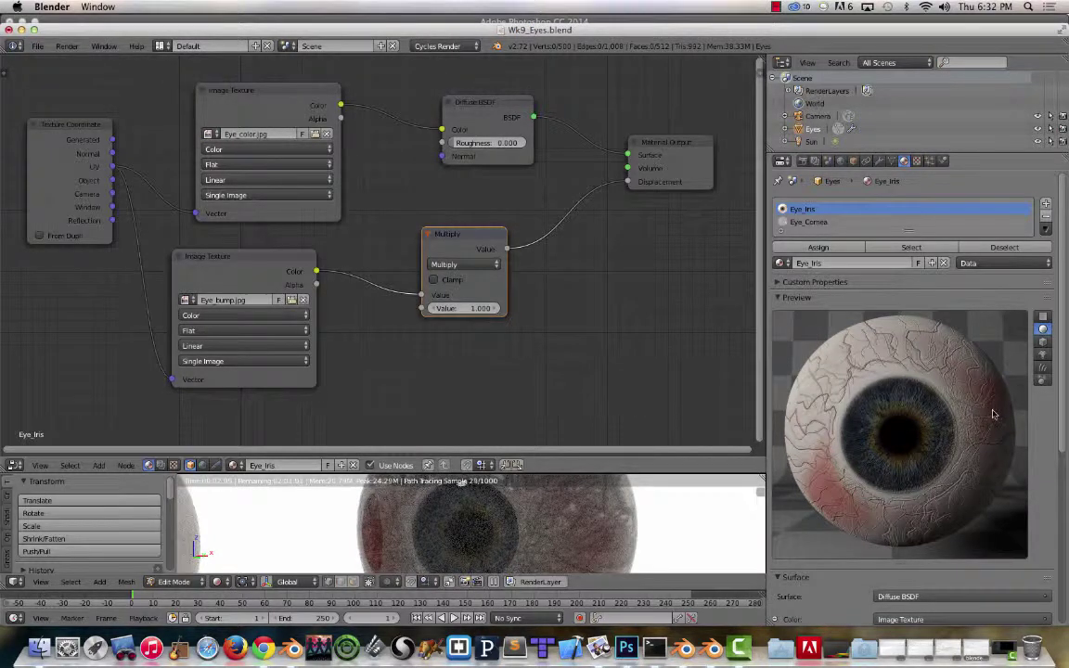
{"action": "left_click", "coordinate": [473, 307]}
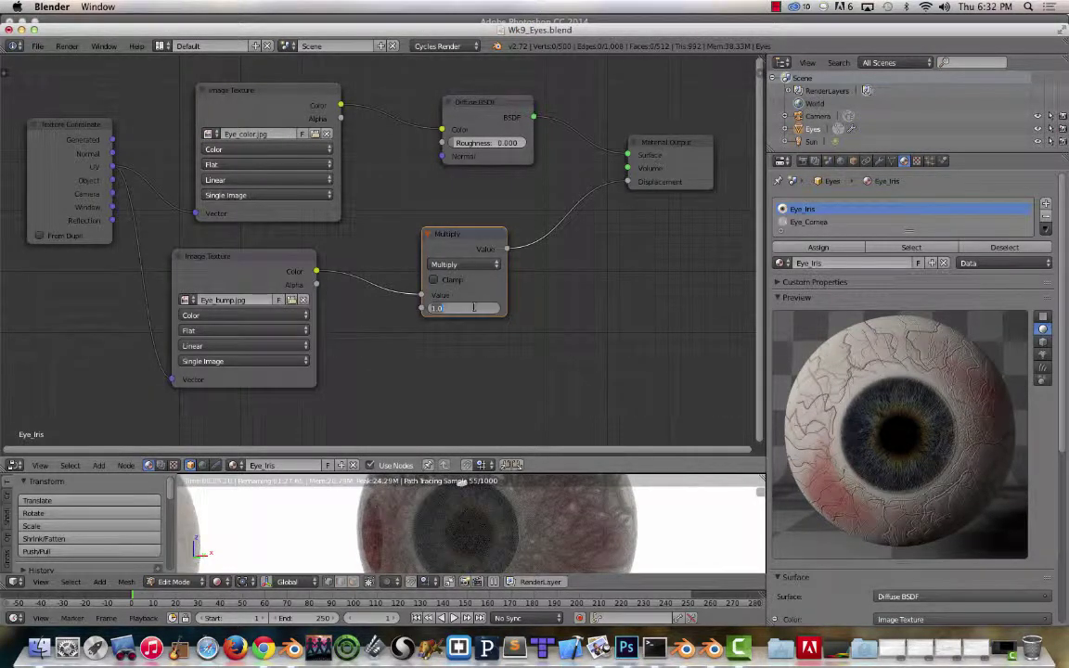
{"action": "type", "text": "0.01"}
{"action": "key", "text": "Return"}
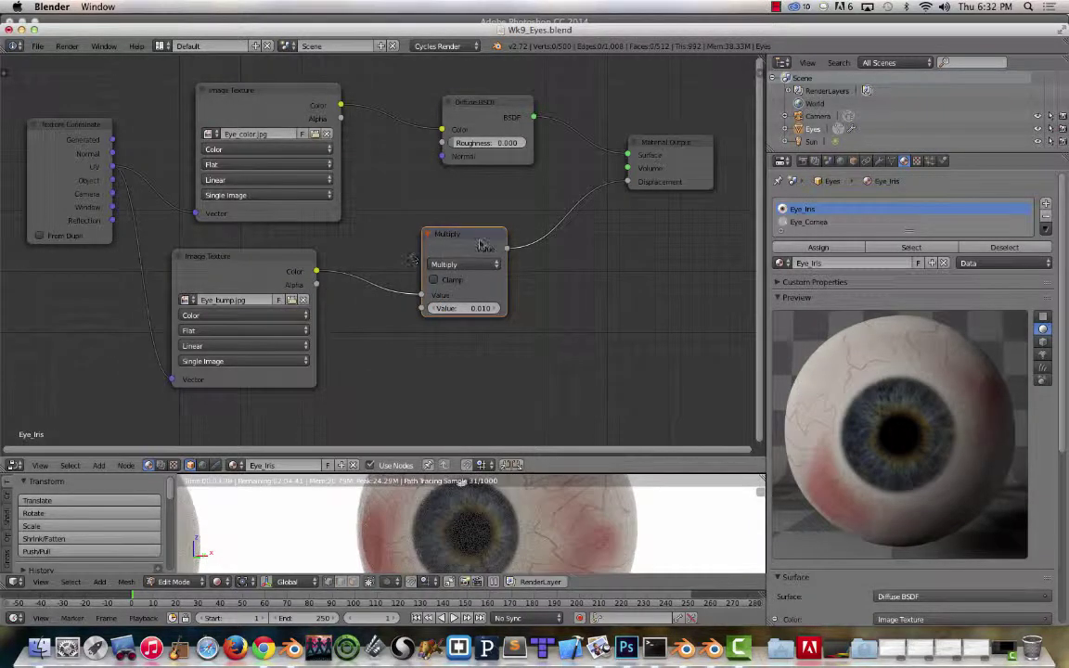
Step: Move the Multiply node slightly closer to the Material Output node
{"action": "left_click_drag", "start_coordinate": [466, 240], "coordinate": [490, 230]}
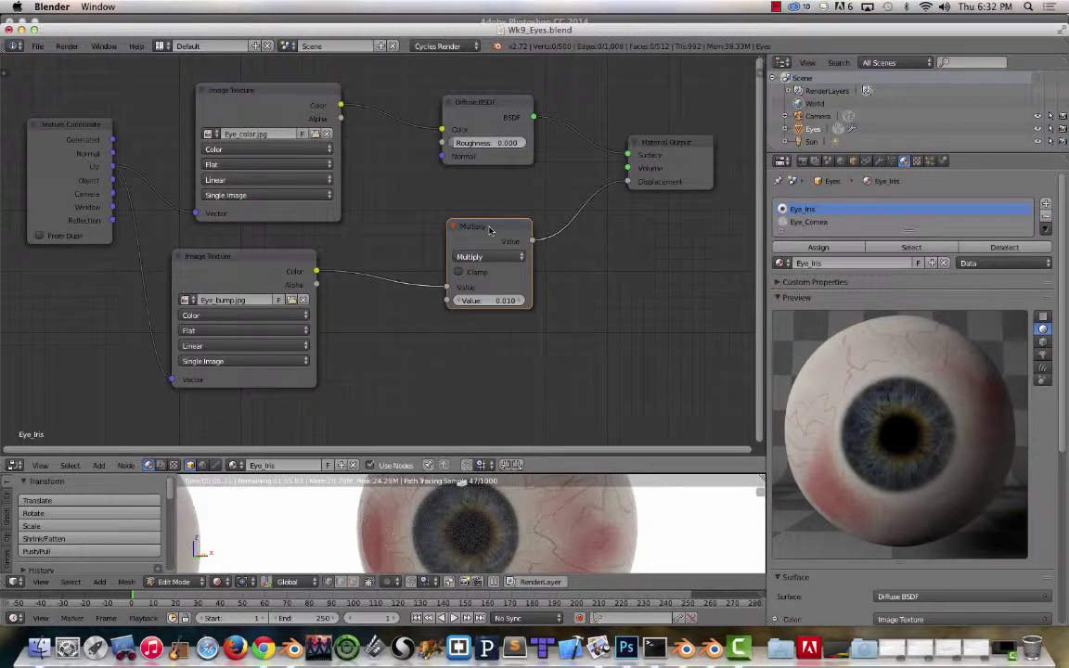
Step: Add a spare Math node below the Material Output, set its operation to Multiply, and delete it again
{"action": "key", "text": "shift+a"}
{"action": "mouse_move", "coordinate": [469, 317]}
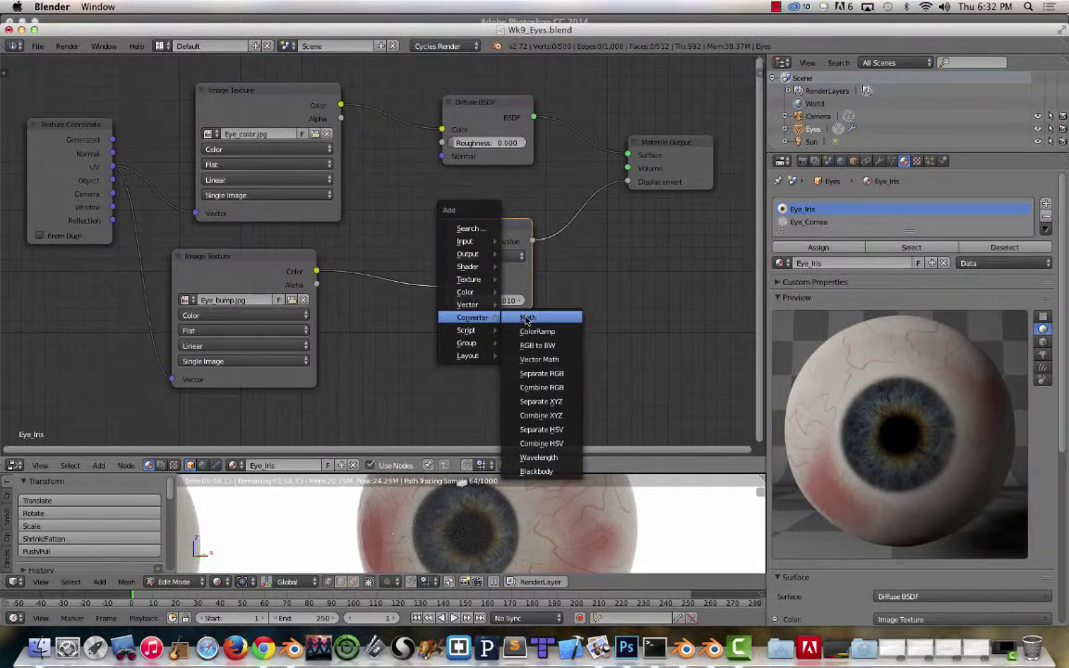
{"action": "left_click", "coordinate": [518, 315]}
{"action": "left_click", "coordinate": [566, 270]}
{"action": "left_click", "coordinate": [608, 309]}
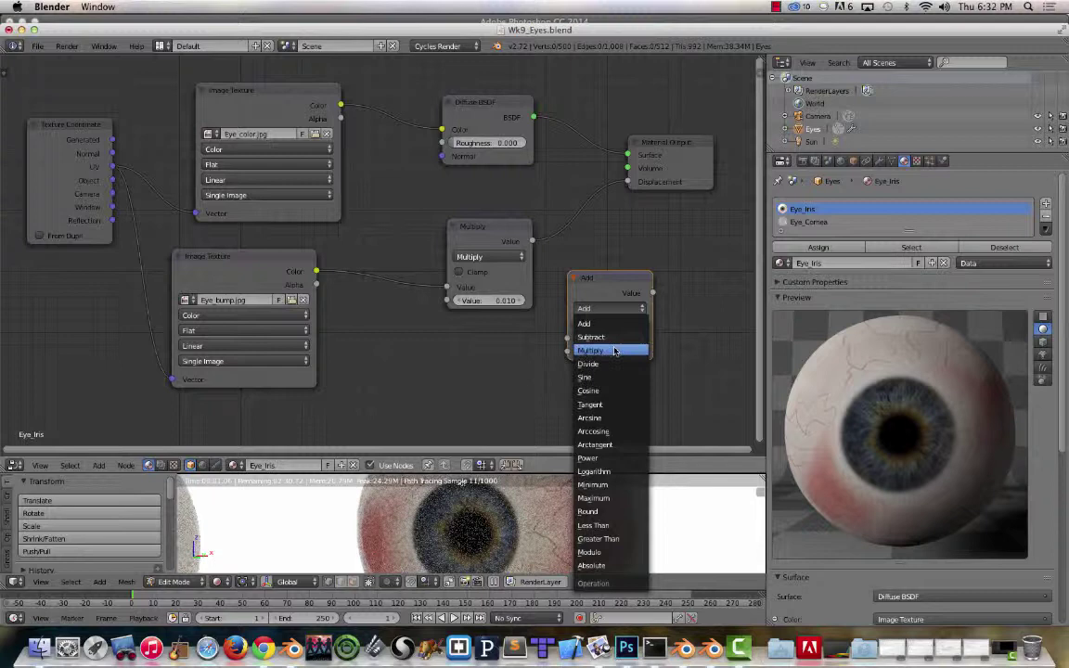
{"action": "left_click", "coordinate": [608, 350]}
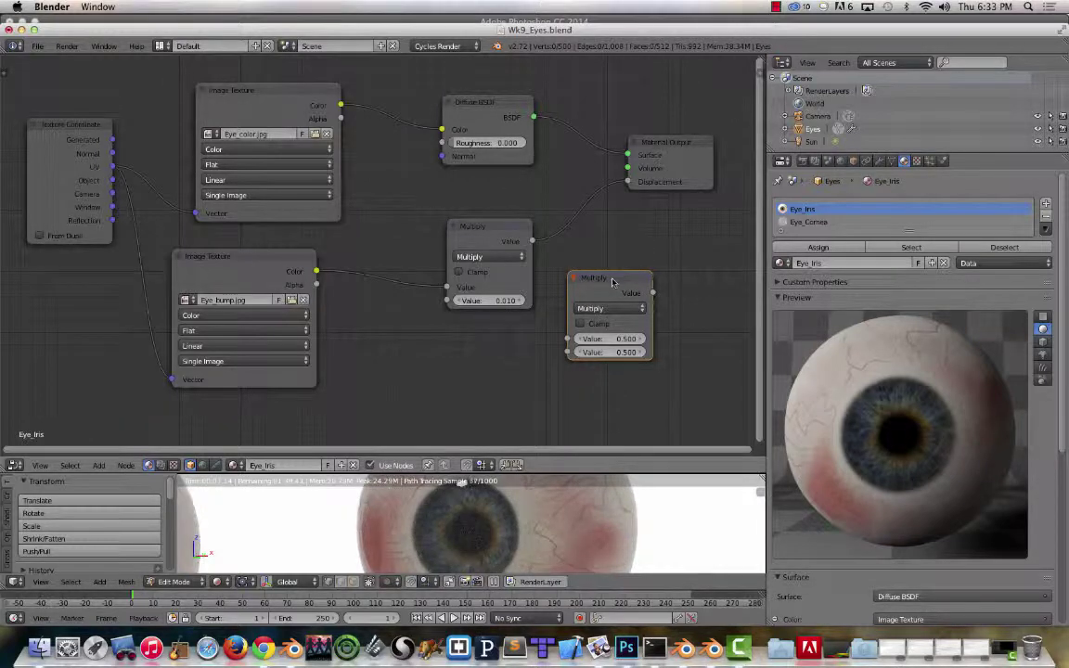
{"action": "key", "text": "Delete"}
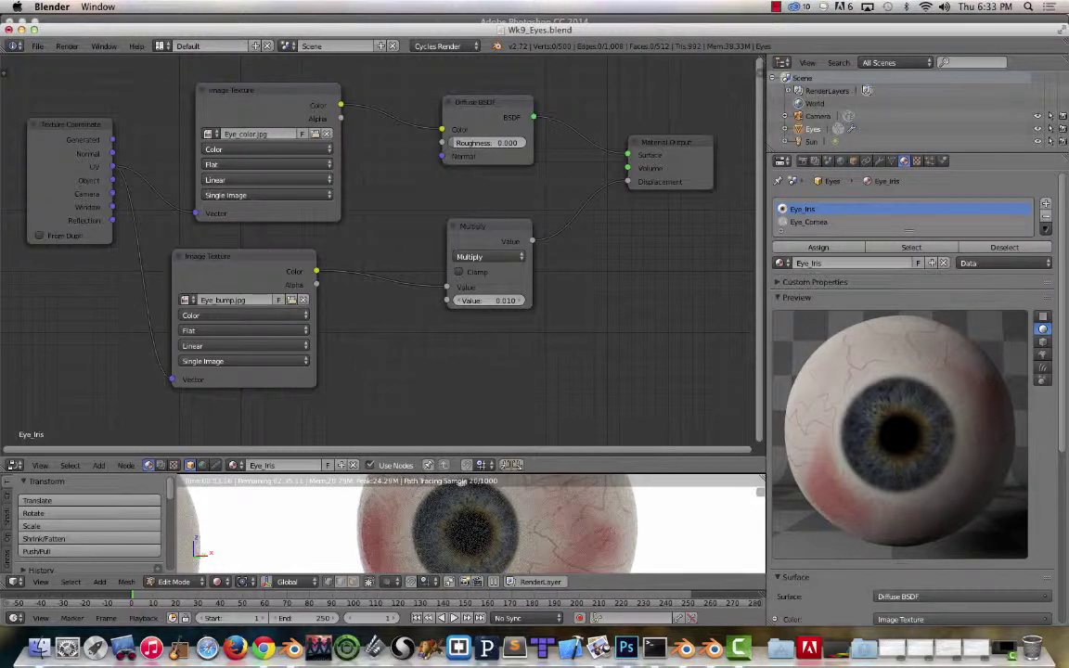
Step: Show the Eye_Cornea material's nodes and move the Glass BSDF node away from the unused nodes, close to the Material Output
{"action": "left_click", "coordinate": [815, 223]}
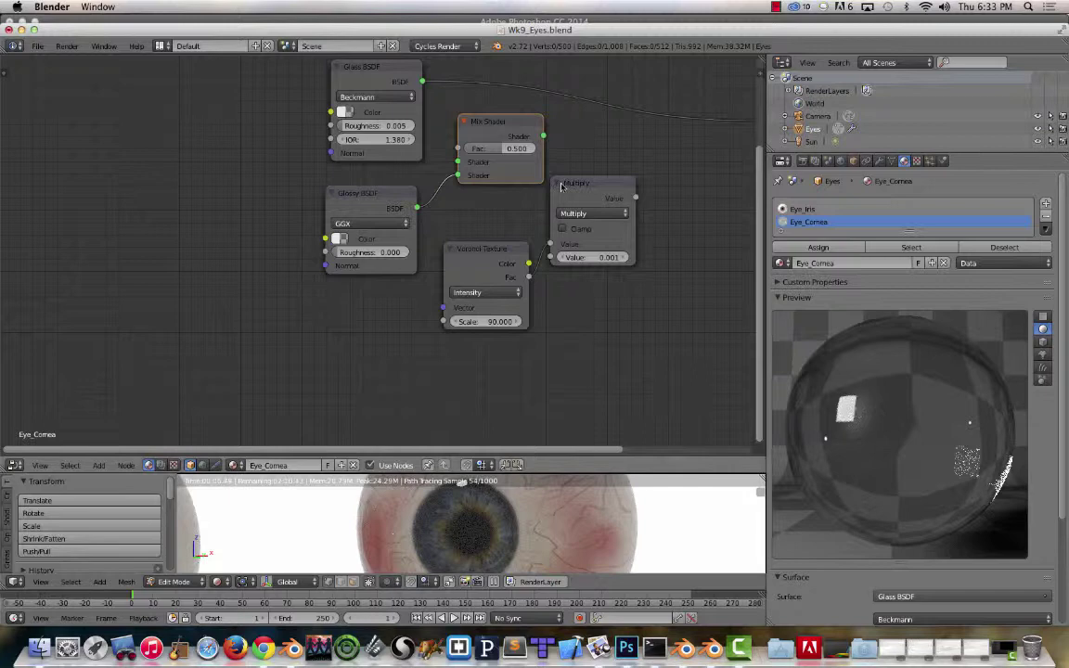
{"action": "scroll", "coordinate": [663, 249], "scroll_direction": "down", "scroll_amount": 1}
{"action": "middle_click_drag", "start_coordinate": [662, 249], "coordinate": [484, 314]}
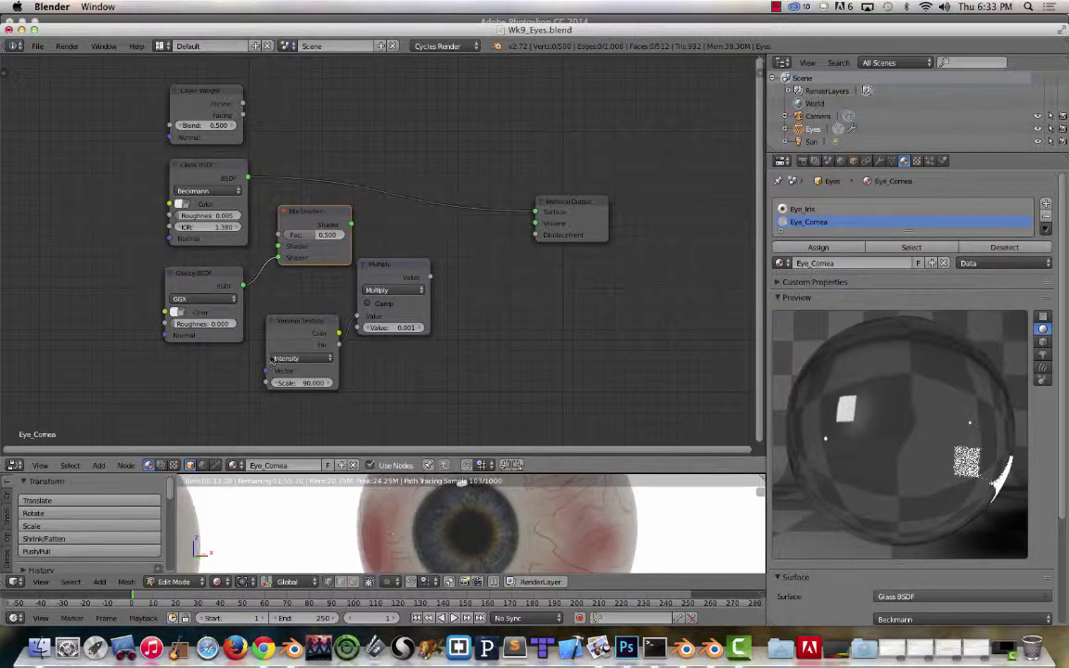
{"action": "left_click_drag", "start_coordinate": [198, 165], "coordinate": [424, 146]}
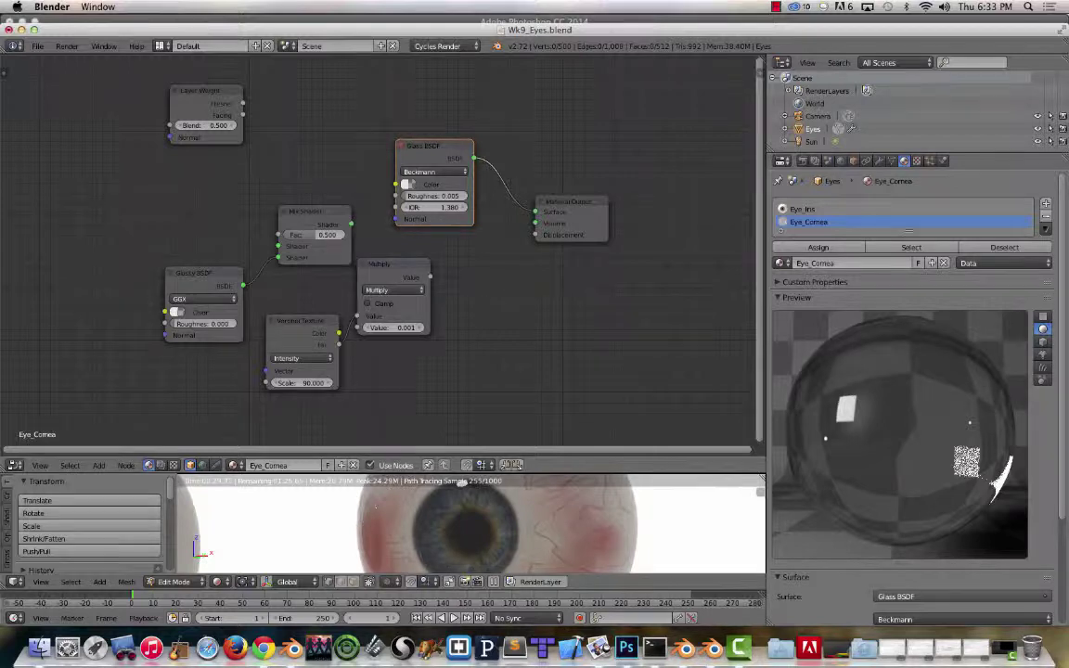
Step: Switch to Chrome, open Wikipedia's Refractive index article from the search results, and scan it for listed material values
{"action": "key", "text": "super+Tab"}
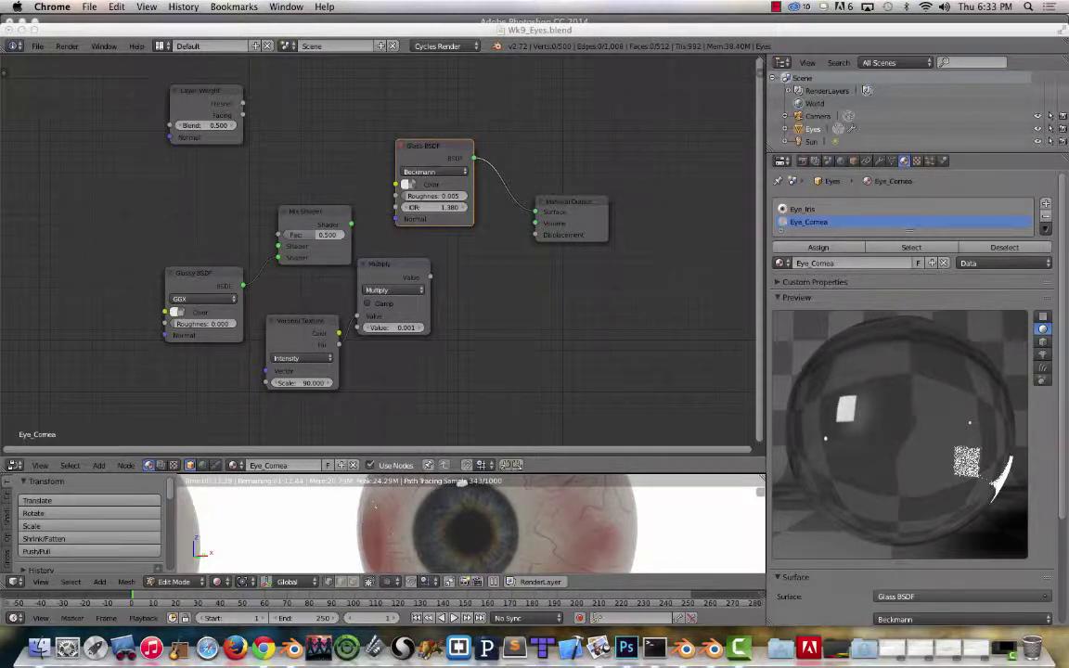
{"action": "left_click", "coordinate": [214, 110]}
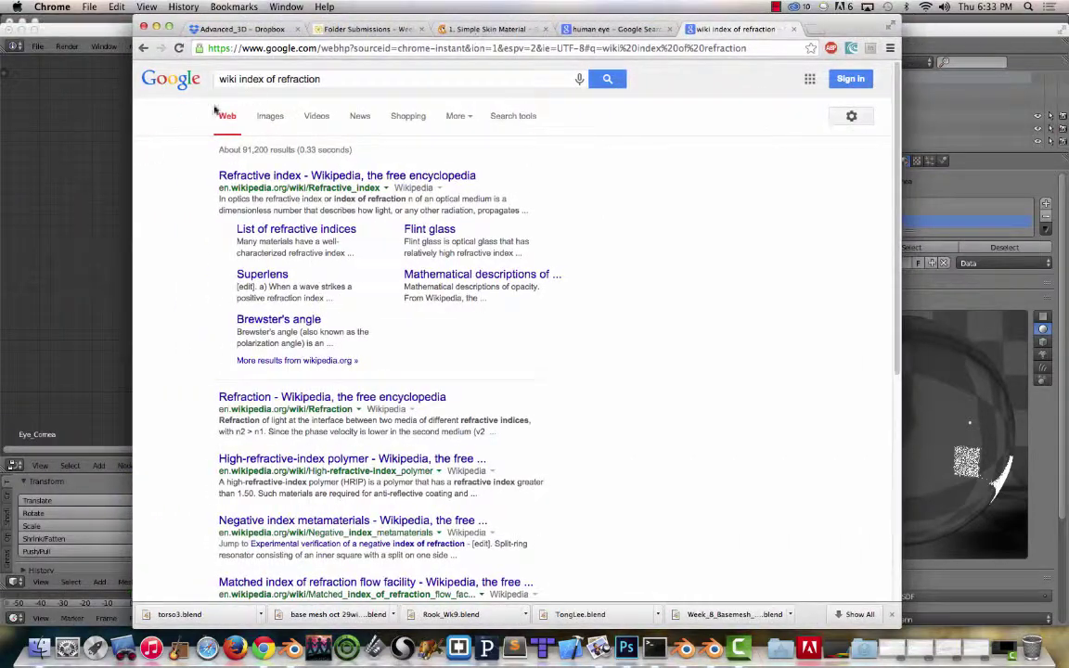
{"action": "left_click", "coordinate": [281, 175]}
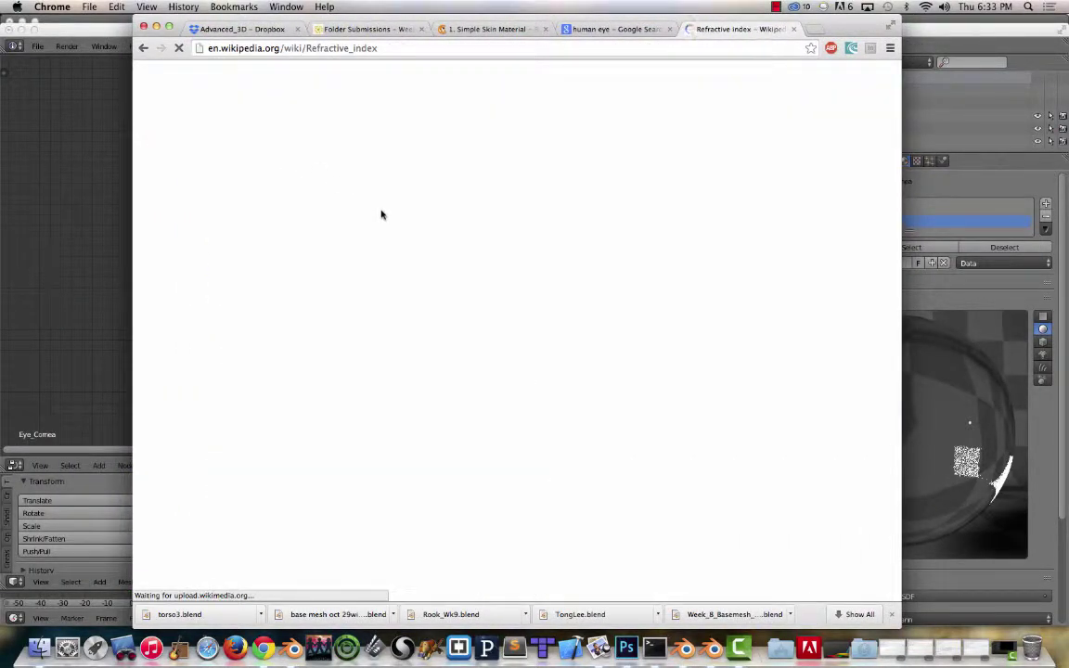
{"action": "scroll", "coordinate": [439, 423], "scroll_direction": "down", "scroll_amount": 5}
{"action": "scroll", "coordinate": [439, 423], "scroll_direction": "down", "scroll_amount": 10}
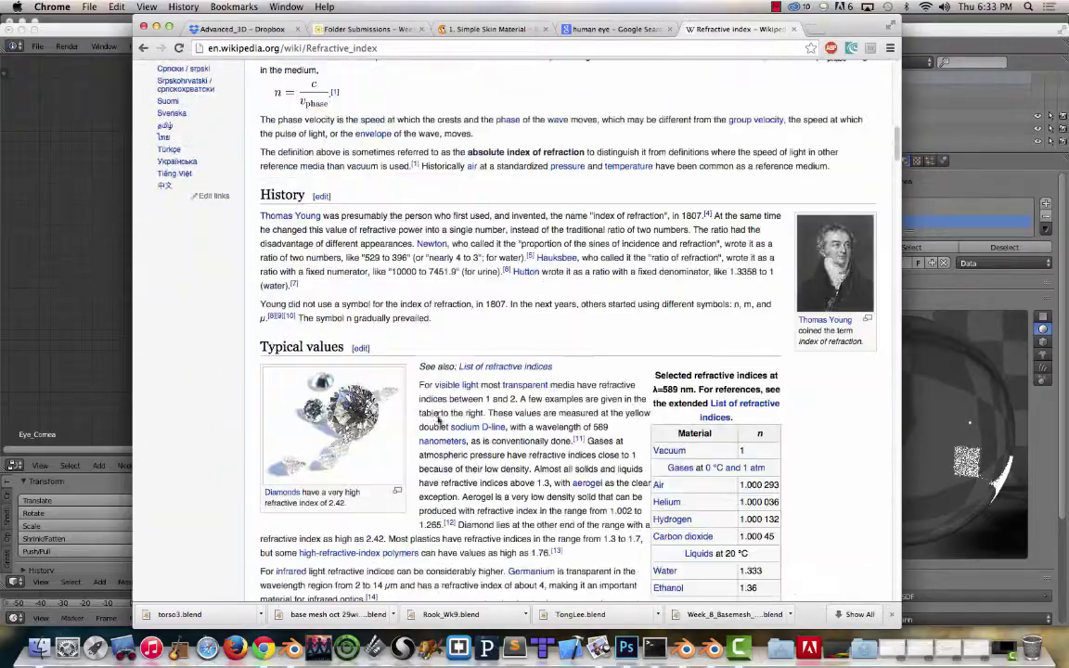
{"action": "scroll", "coordinate": [439, 420], "scroll_direction": "down", "scroll_amount": 20}
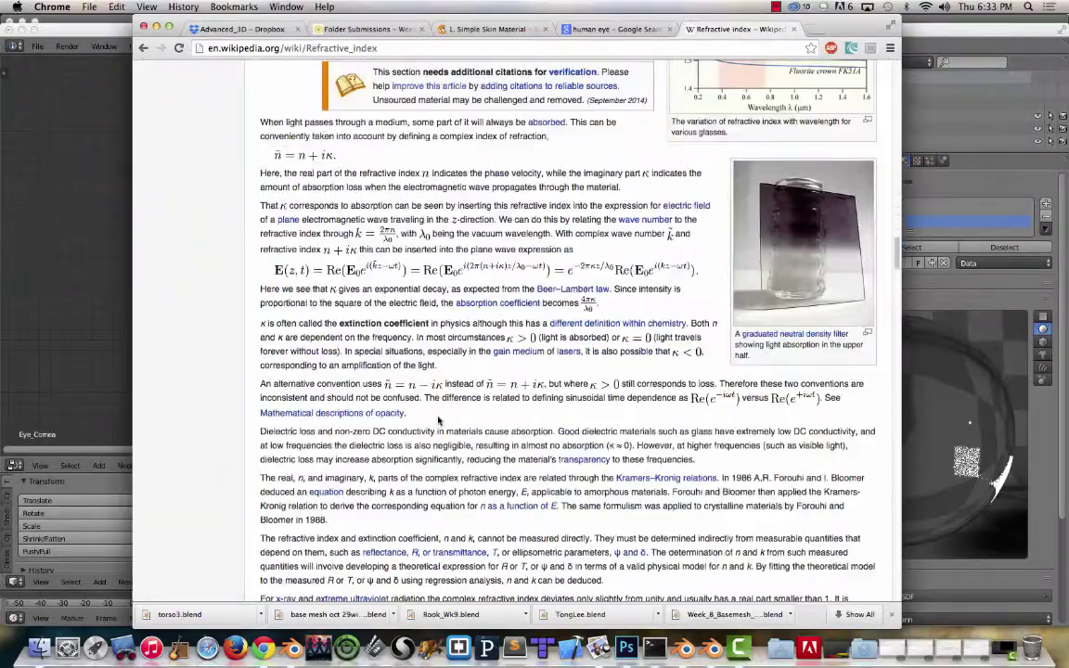
{"action": "scroll", "coordinate": [439, 420], "scroll_direction": "down", "scroll_amount": 20}
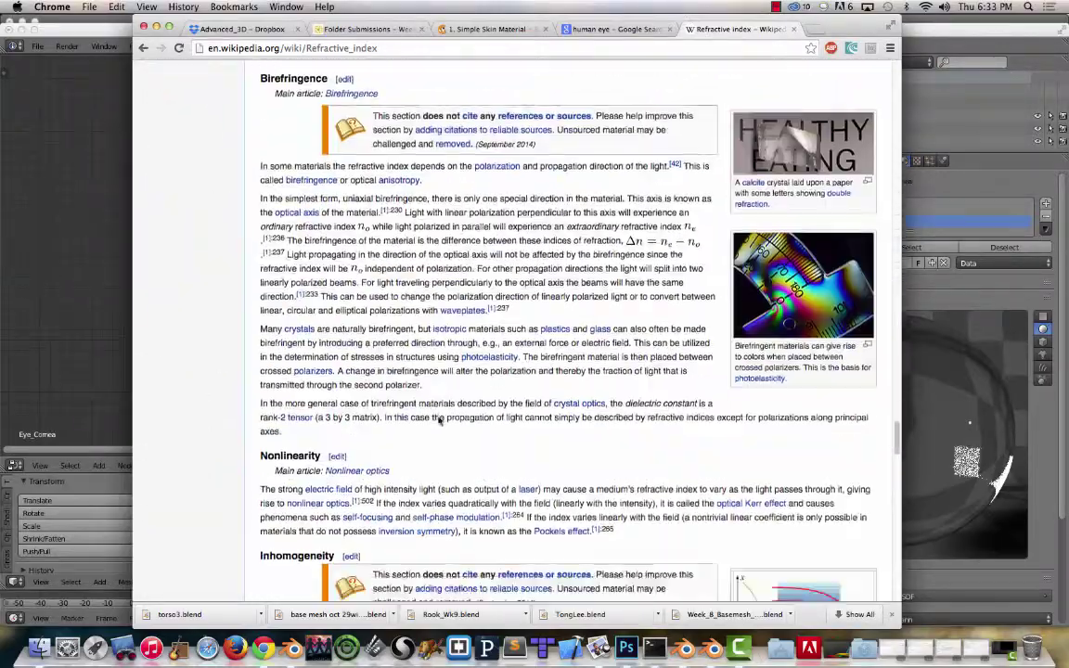
{"action": "scroll", "coordinate": [439, 421], "scroll_direction": "up", "scroll_amount": 10}
{"action": "scroll", "coordinate": [438, 420], "scroll_direction": "up", "scroll_amount": 5}
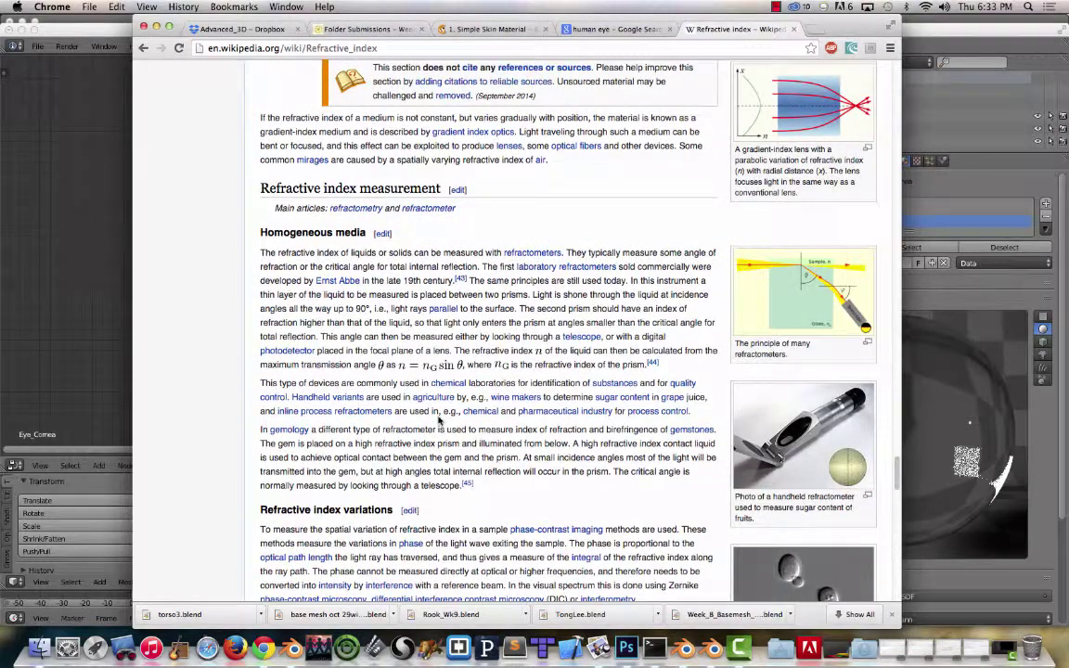
{"action": "key", "text": "super+Up"}
{"action": "scroll", "coordinate": [442, 358], "scroll_direction": "down", "scroll_amount": 4}
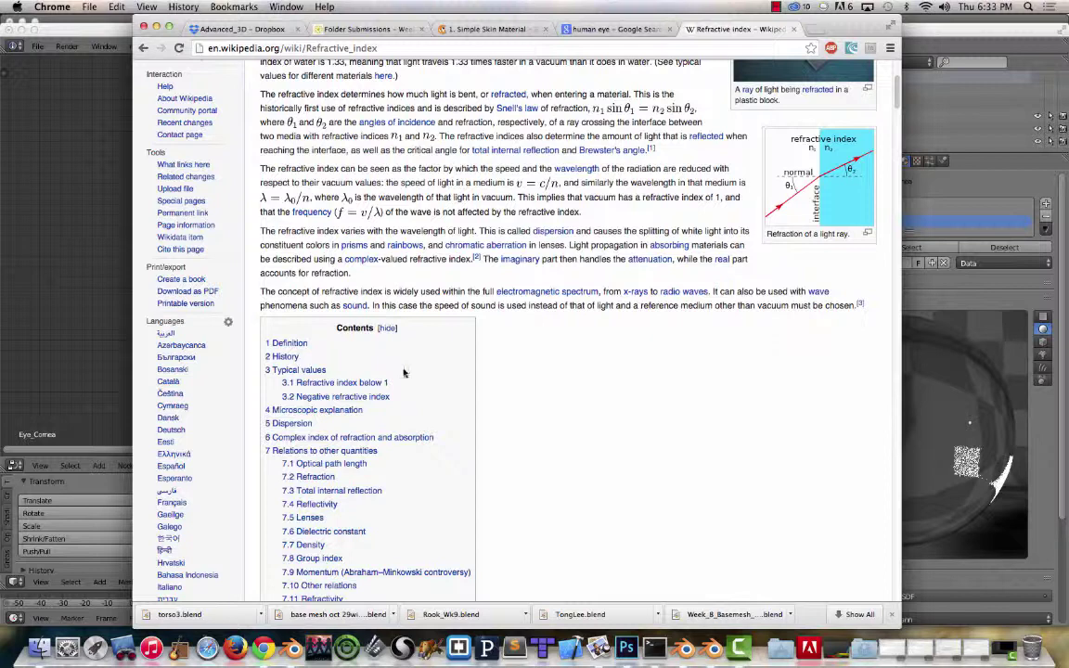
Step: Go to the article's typical values, open the extended List of refractive indices, and look up the human cornea
{"action": "left_click", "coordinate": [306, 373]}
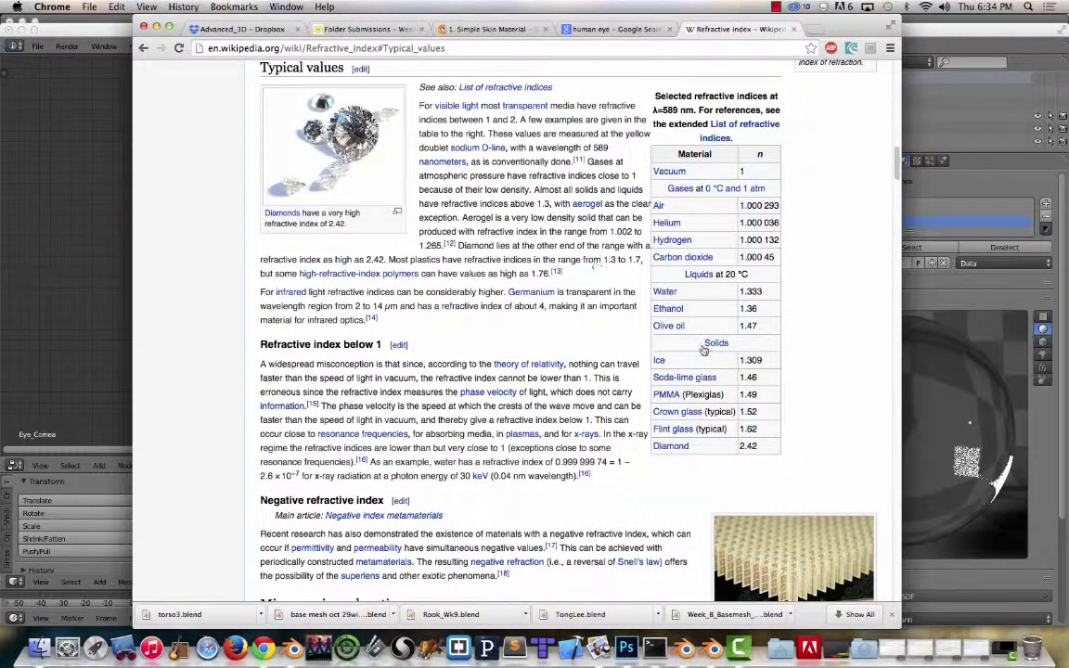
{"action": "left_click", "coordinate": [718, 137]}
{"action": "scroll", "coordinate": [573, 190], "scroll_direction": "down", "scroll_amount": 15}
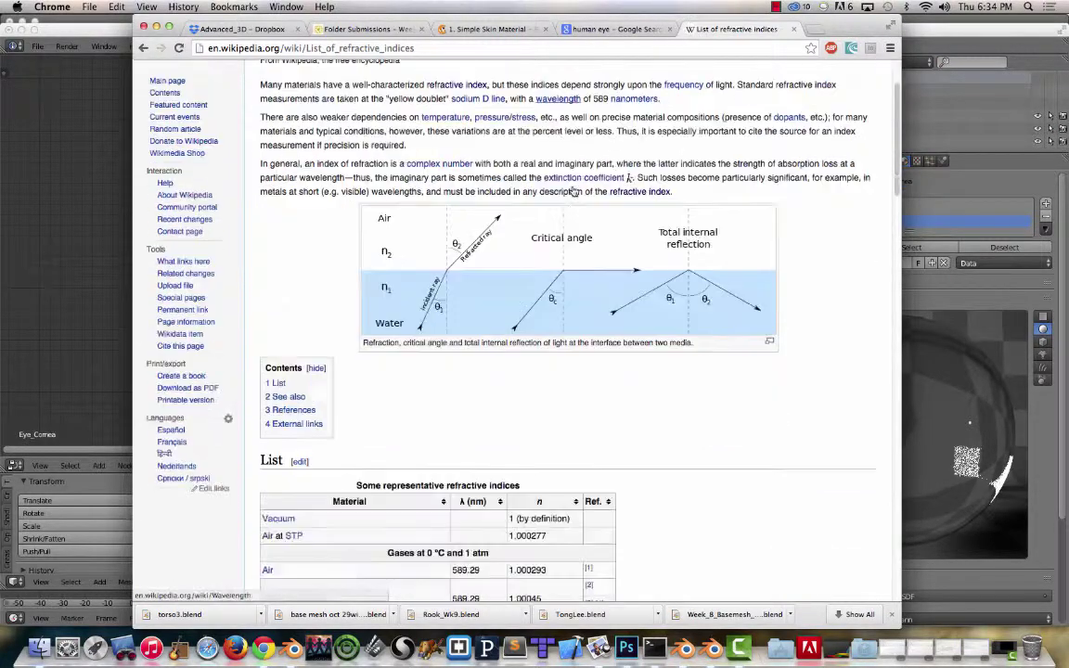
{"action": "scroll", "coordinate": [573, 190], "scroll_direction": "up", "scroll_amount": 5}
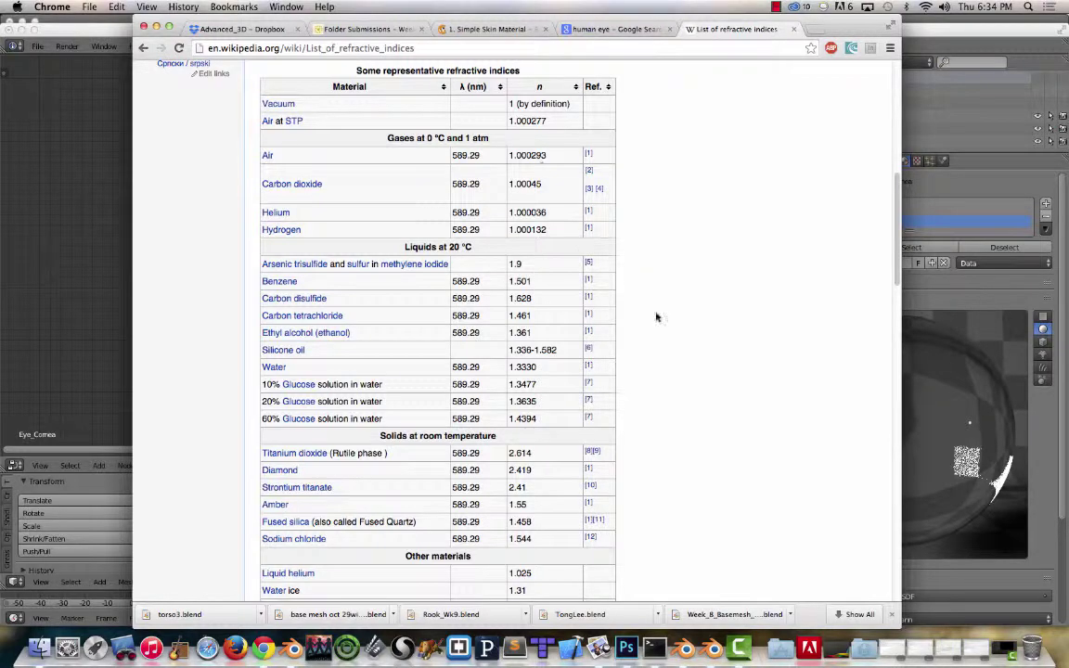
{"action": "scroll", "coordinate": [632, 423], "scroll_direction": "down", "scroll_amount": 1}
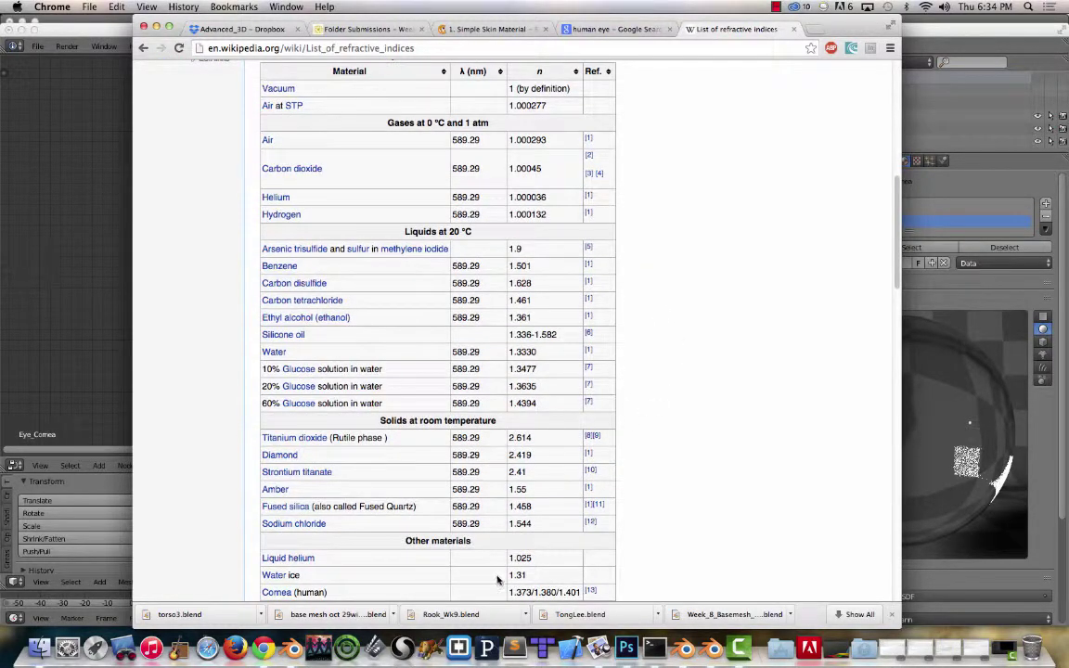
{"action": "scroll", "coordinate": [513, 576], "scroll_direction": "down", "scroll_amount": 10}
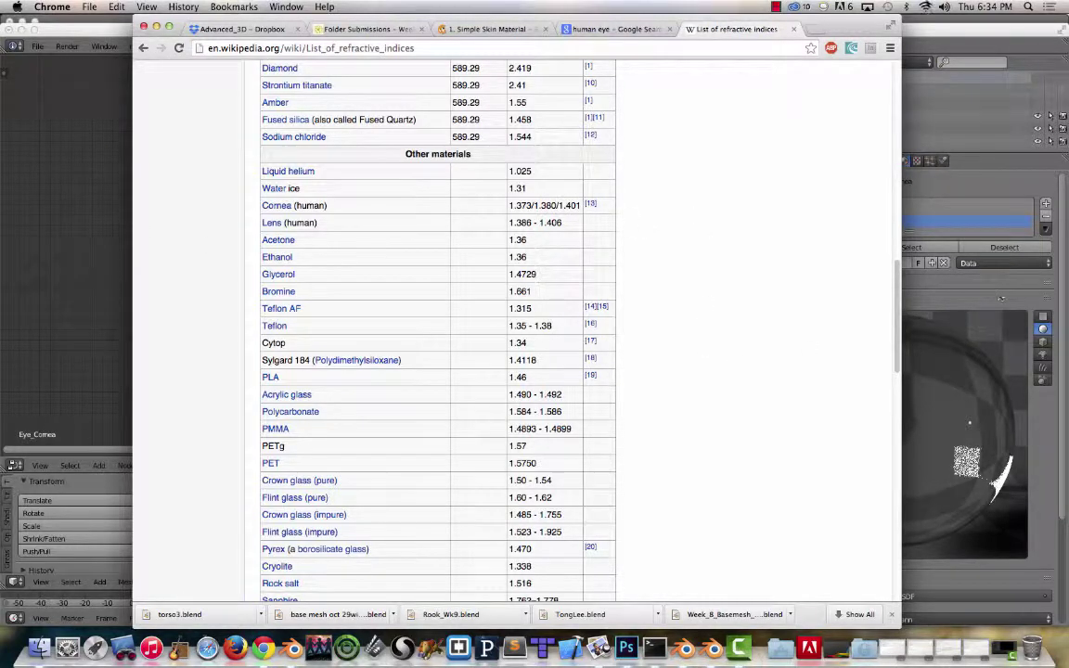
Step: Return to Blender and move the Eye_Cornea material's Material Output node farther from the Glass BSDF node
{"action": "left_click", "coordinate": [933, 24]}
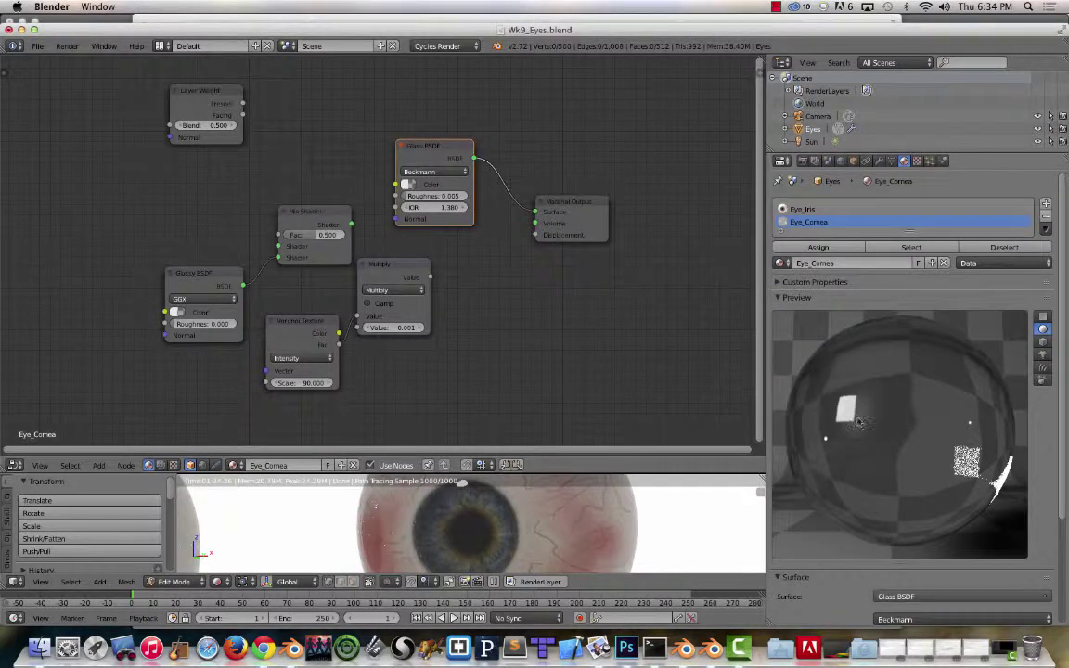
{"action": "left_click_drag", "start_coordinate": [569, 205], "coordinate": [570, 168]}
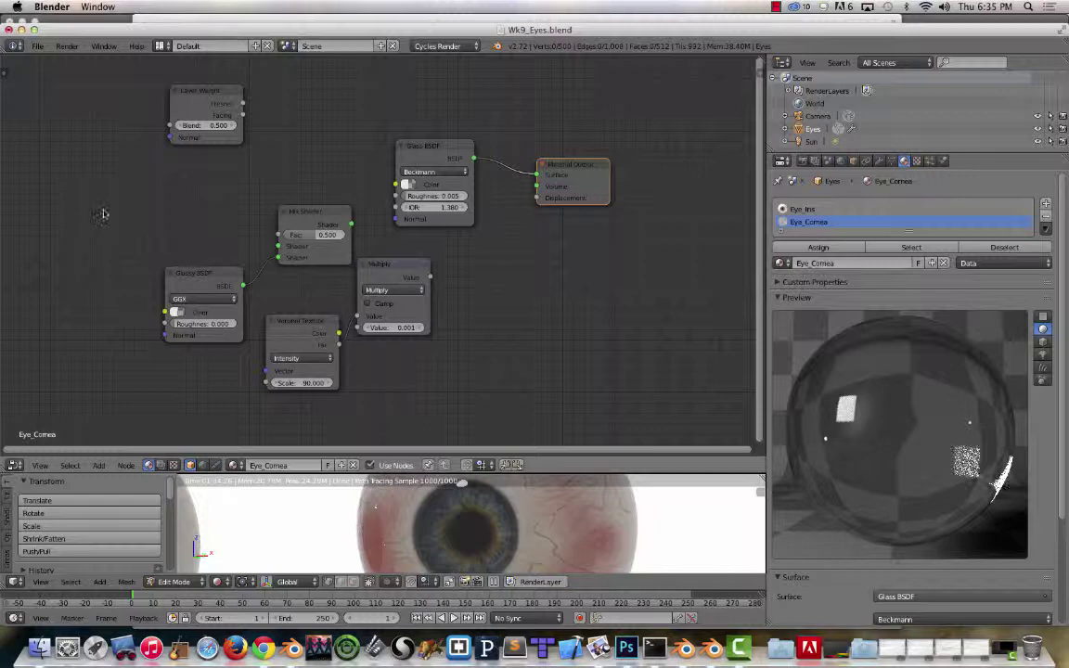
{"action": "key", "text": "g"}
{"action": "left_click", "coordinate": [524, 328]}
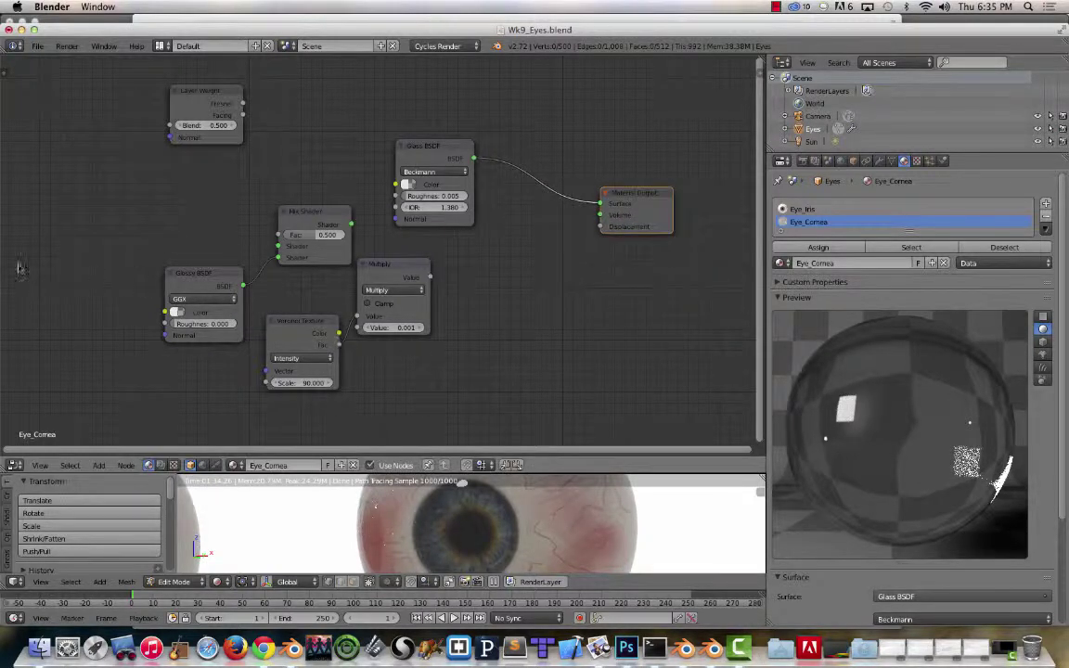
Step: Delete the Glossy BSDF, Mix Shader, Voronoi Texture, Multiply and Material Output nodes together, and try to undo the deletion
{"action": "key", "text": "b"}
{"action": "left_click_drag", "start_coordinate": [130, 196], "coordinate": [389, 376]}
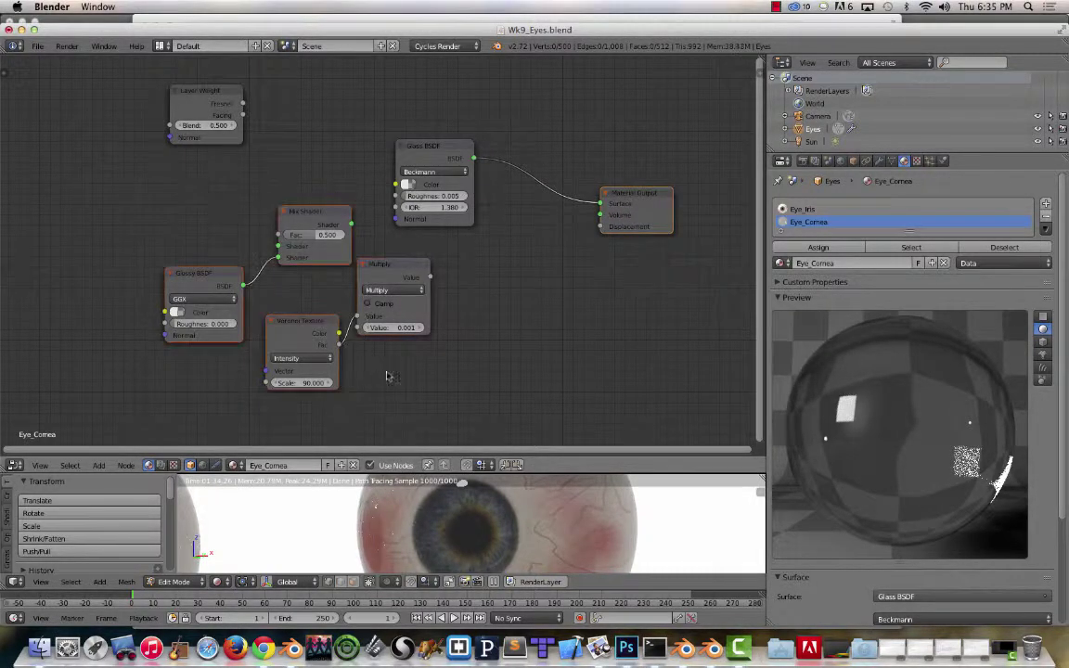
{"action": "key", "text": "x"}
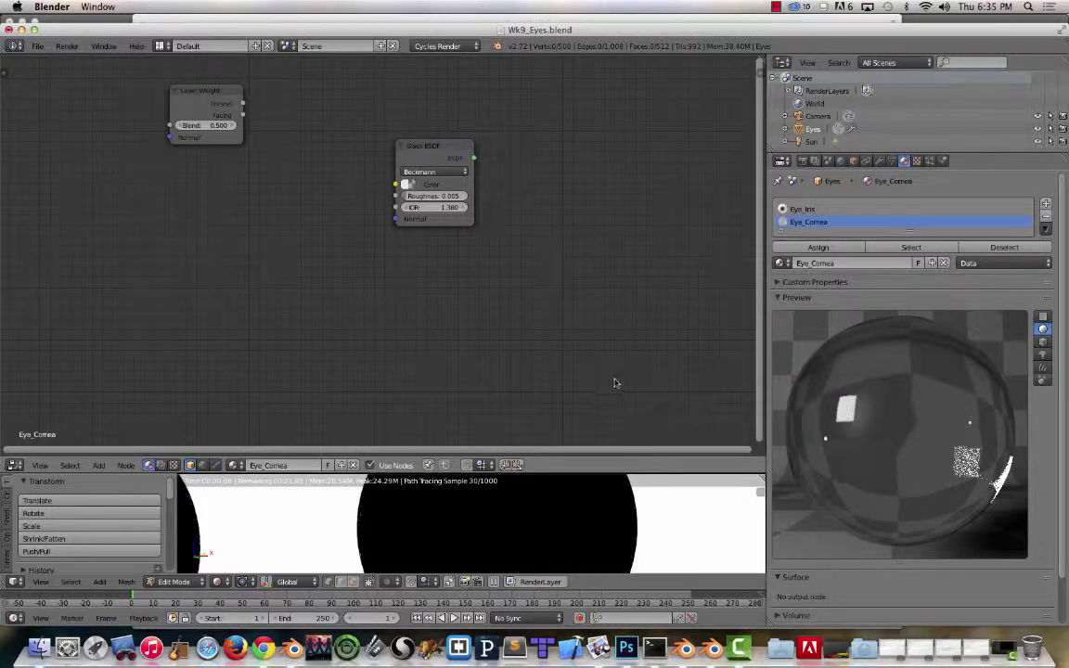
{"action": "key", "text": "super+z"}
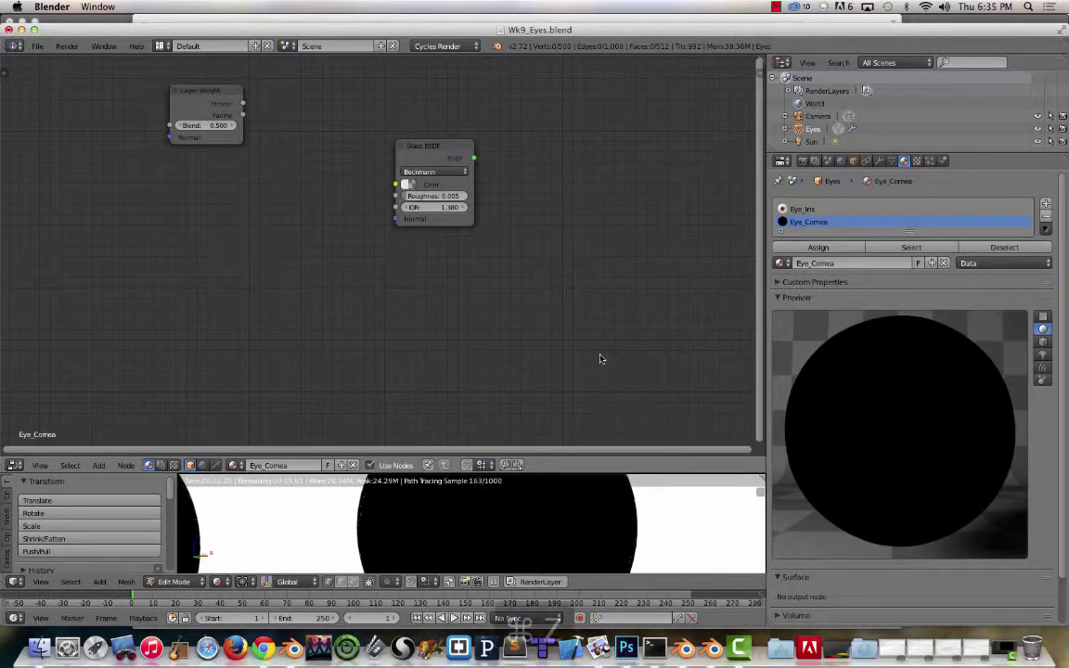
{"action": "key", "text": "super+z"}
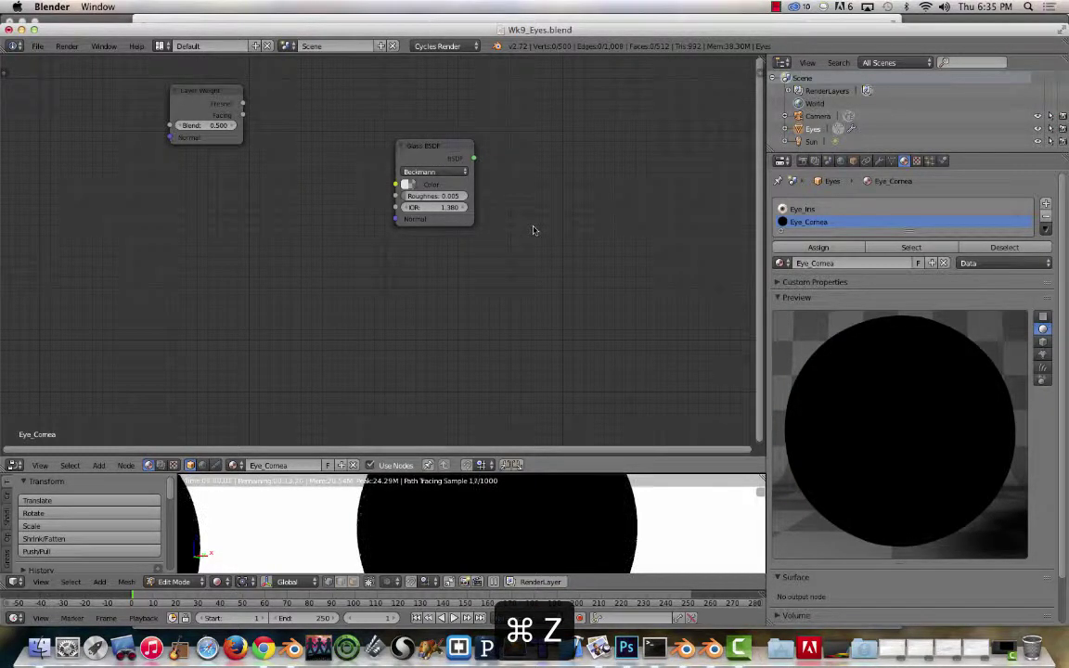
Step: Add a new Material Output node, connect the Glass BSDF output to its Surface input, and place the two nodes side by side
{"action": "key", "text": "shift+a"}
{"action": "mouse_move", "coordinate": [607, 224]}
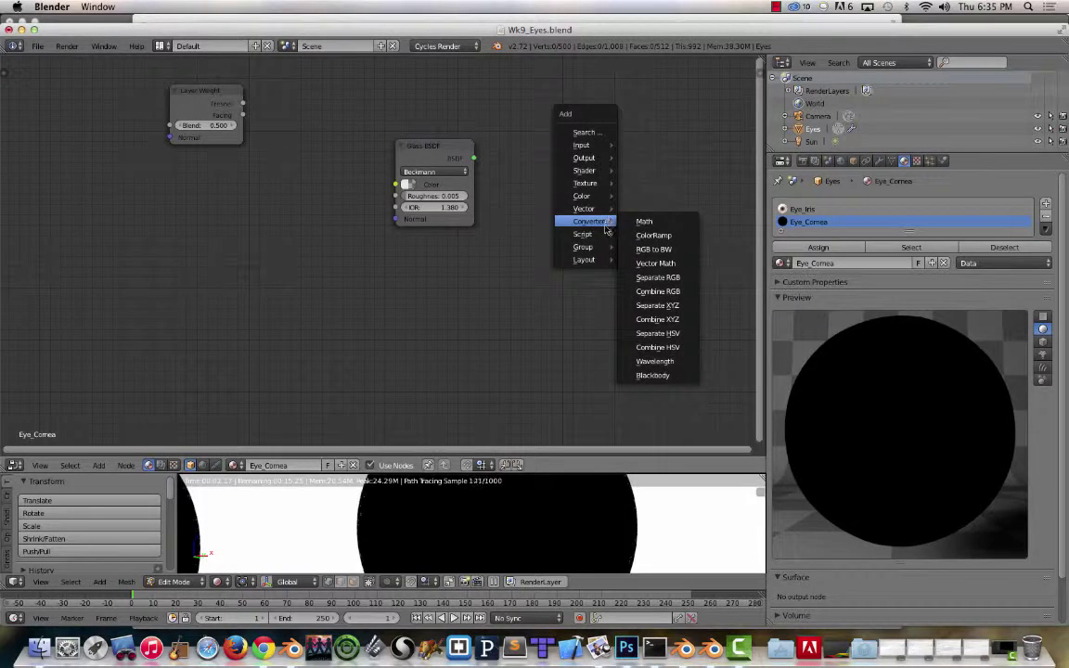
{"action": "mouse_move", "coordinate": [587, 158]}
{"action": "left_click", "coordinate": [632, 155]}
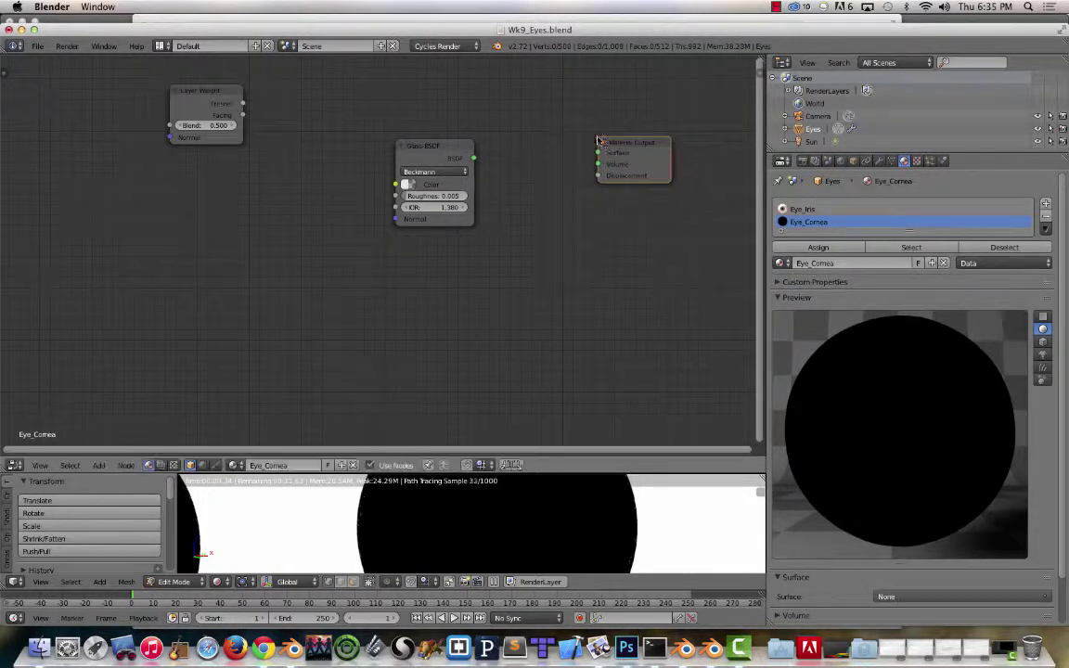
{"action": "left_click", "coordinate": [598, 139]}
{"action": "left_click_drag", "start_coordinate": [474, 158], "coordinate": [597, 155]}
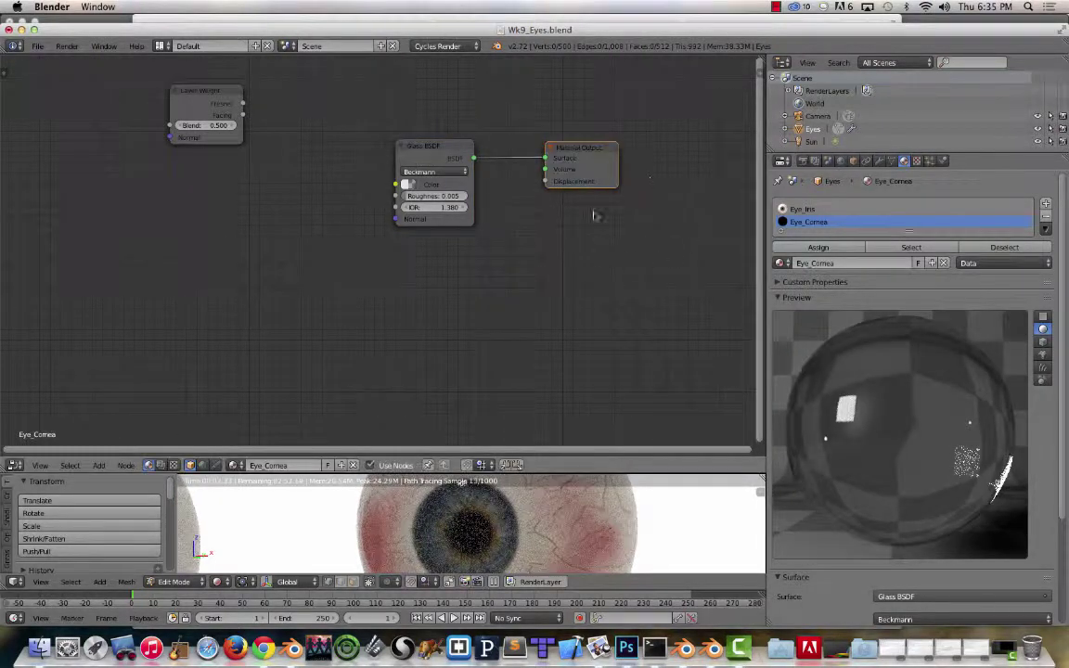
{"action": "mouse_move", "coordinate": [425, 155]}
{"action": "left_mouse_down"}
{"action": "mouse_move", "coordinate": [583, 147]}
{"action": "mouse_move", "coordinate": [420, 146]}
{"action": "left_mouse_up"}
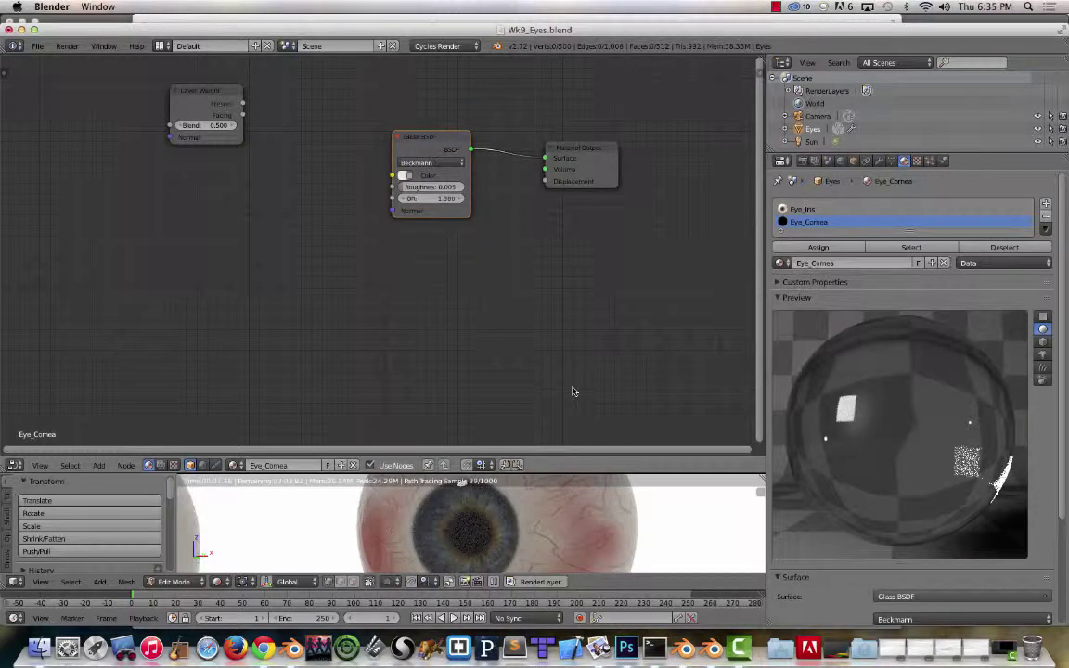
Step: Maximize the 3D view, switch it to solid shading, and zoom out until both eyes are small in the scene
{"action": "left_click_drag", "start_coordinate": [551, 456], "coordinate": [551, 187]}
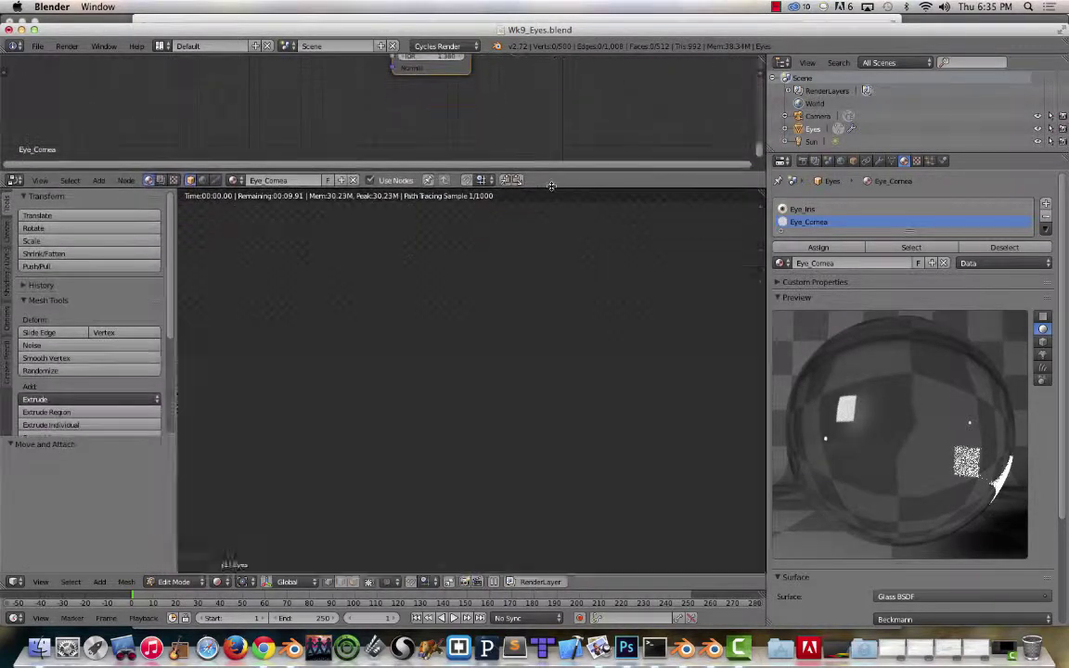
{"action": "key", "text": "ctrl+Up"}
{"action": "key", "text": "shift+z"}
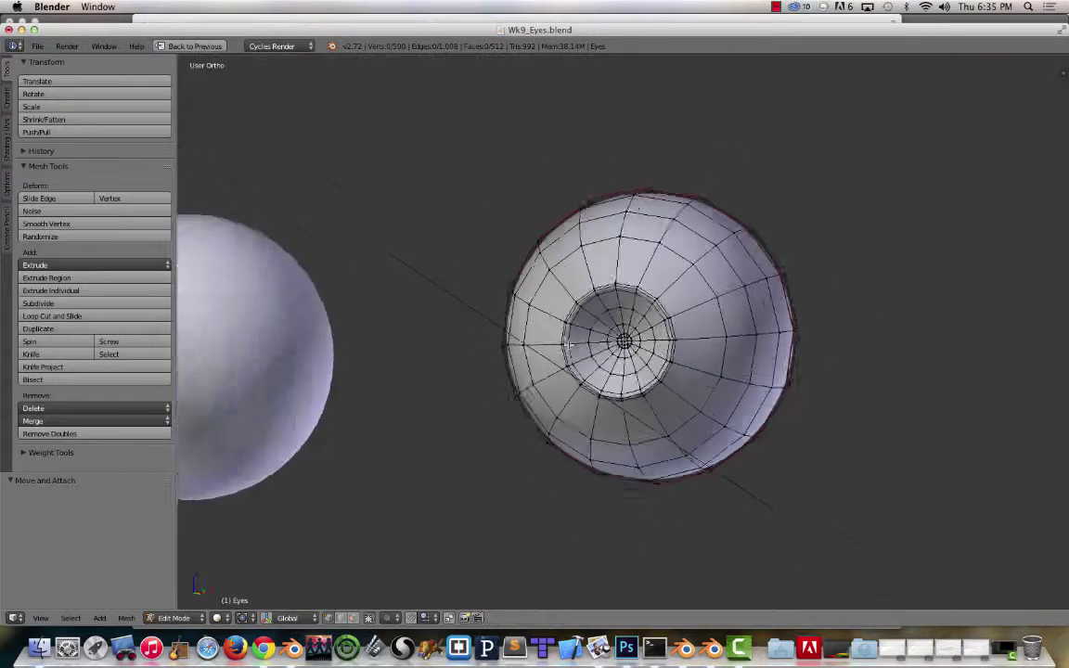
{"action": "scroll", "coordinate": [570, 346], "scroll_direction": "down", "scroll_amount": 10}
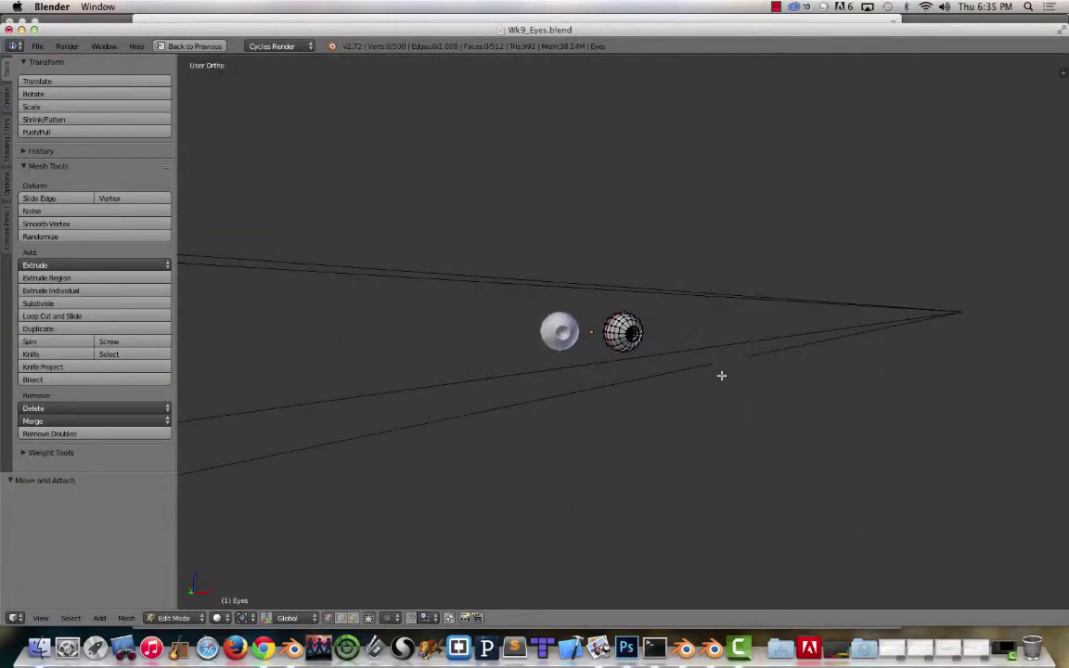
Step: Leave Edit Mode and preview both eyes through the camera in rendered shading, then return to solid shading with the full frame visible
{"action": "scroll", "coordinate": [721, 375], "scroll_direction": "down", "scroll_amount": 5}
{"action": "middle_click_drag", "start_coordinate": [721, 375], "coordinate": [471, 393]}
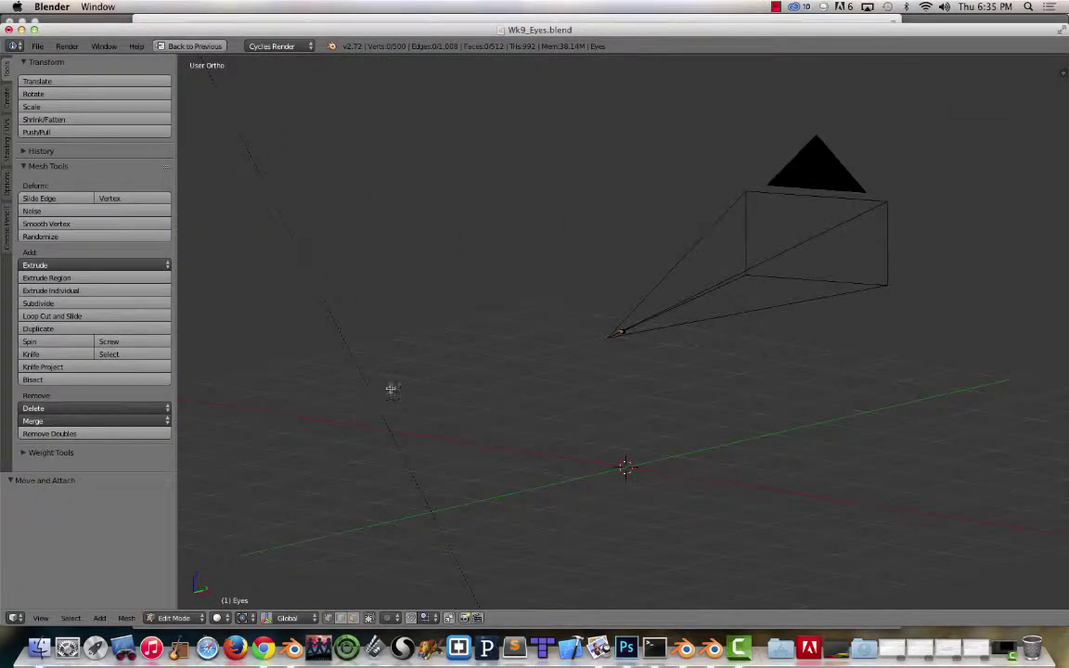
{"action": "scroll", "coordinate": [723, 322], "scroll_direction": "up", "scroll_amount": 10}
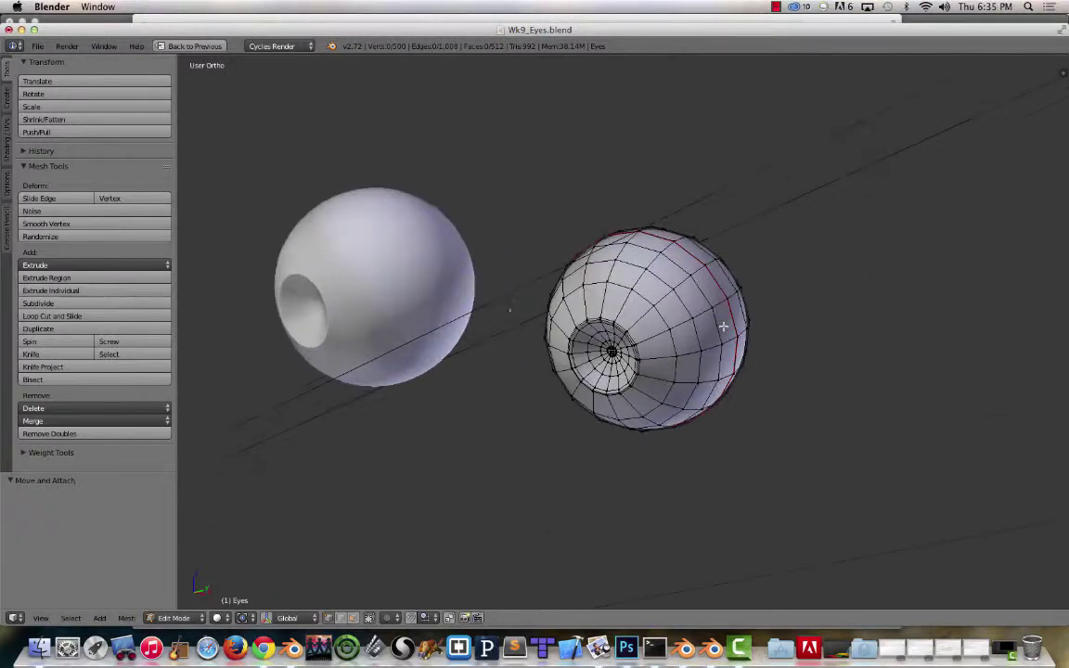
{"action": "middle_click_drag", "start_coordinate": [723, 327], "coordinate": [669, 381]}
{"action": "key", "text": "Tab"}
{"action": "key", "text": "KP_0"}
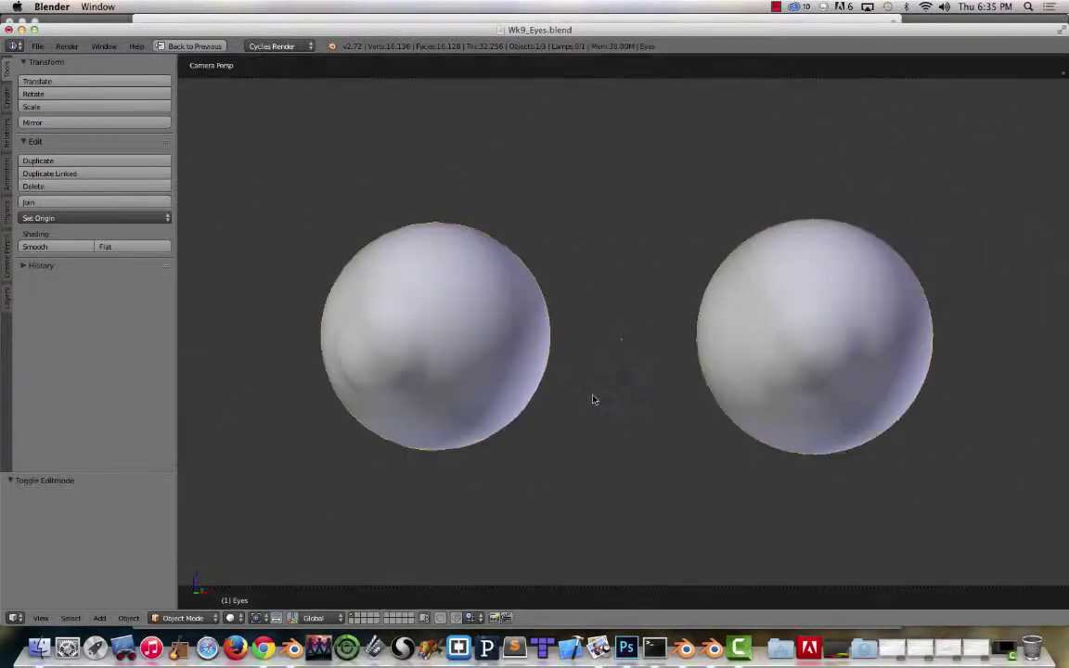
{"action": "key", "text": "shift+z"}
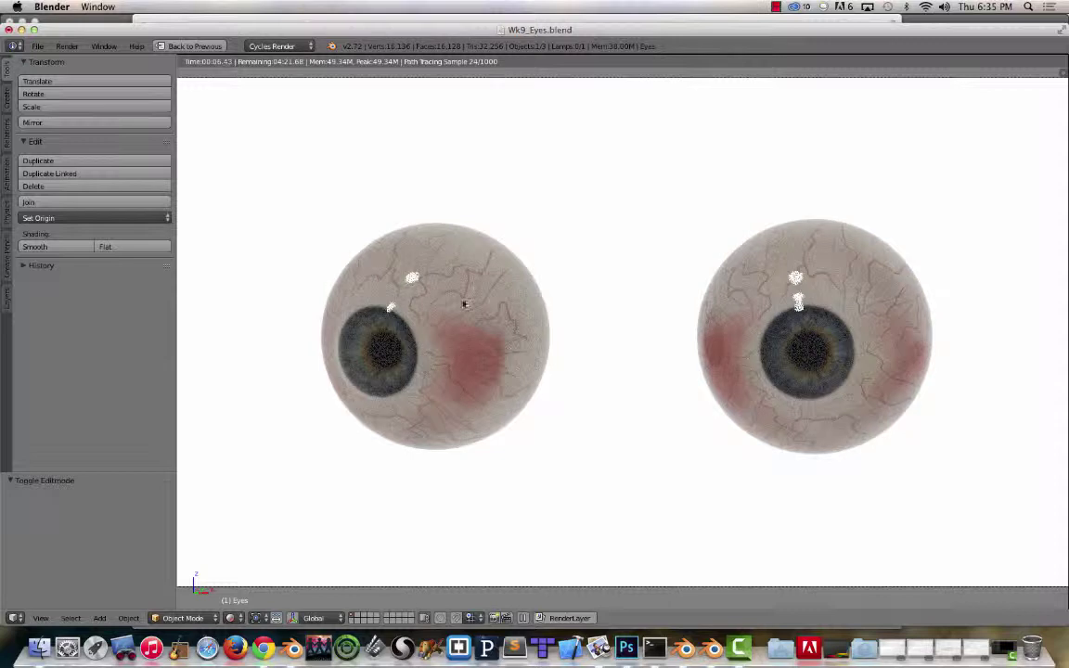
{"action": "key", "text": "shift+z"}
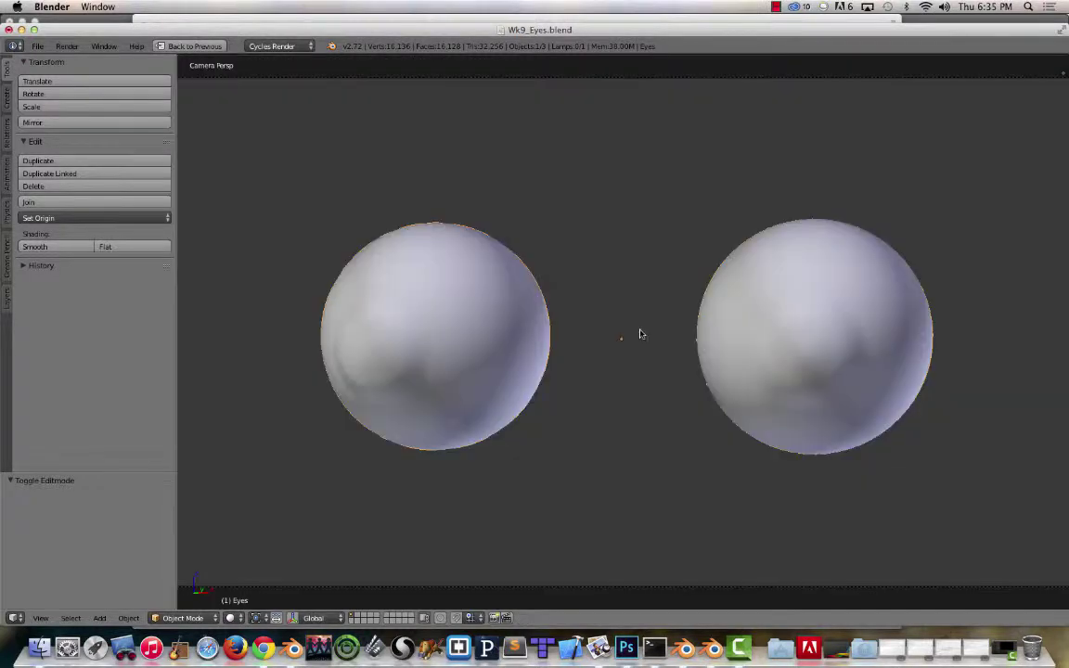
{"action": "scroll", "coordinate": [639, 334], "scroll_direction": "down", "scroll_amount": 3}
{"action": "scroll", "coordinate": [639, 334], "scroll_direction": "up", "scroll_amount": 1}
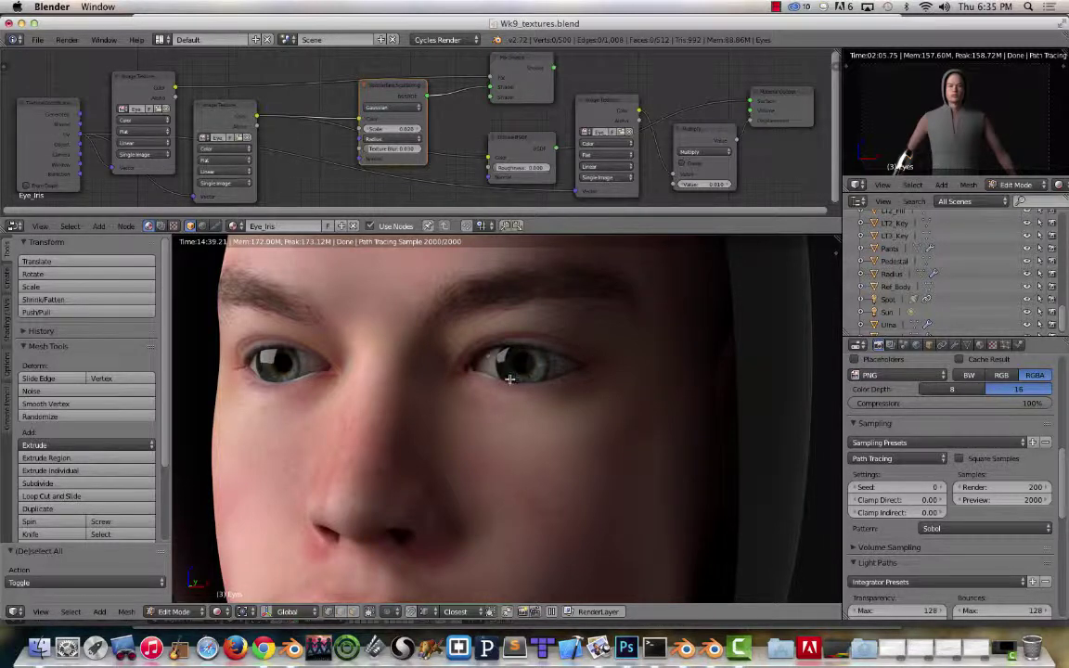
Step: Switch back to the Wk9_Eyes.blend window and open Wk8_textures_class.blend from the Character_Creation folder
{"action": "left_click", "coordinate": [712, 647]}
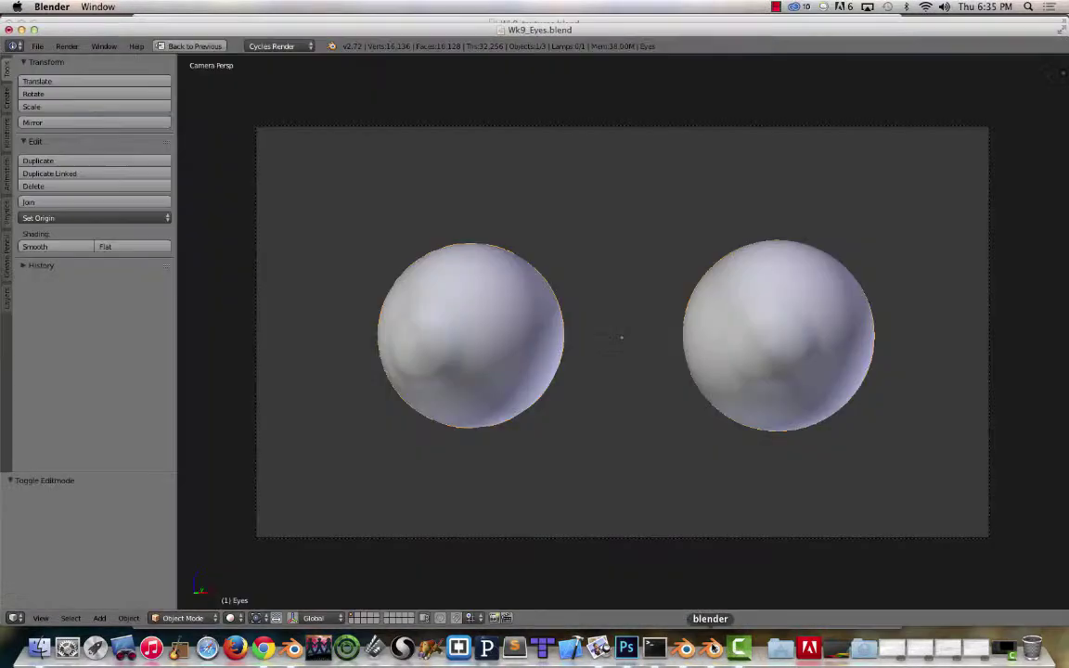
{"action": "left_click", "coordinate": [291, 647]}
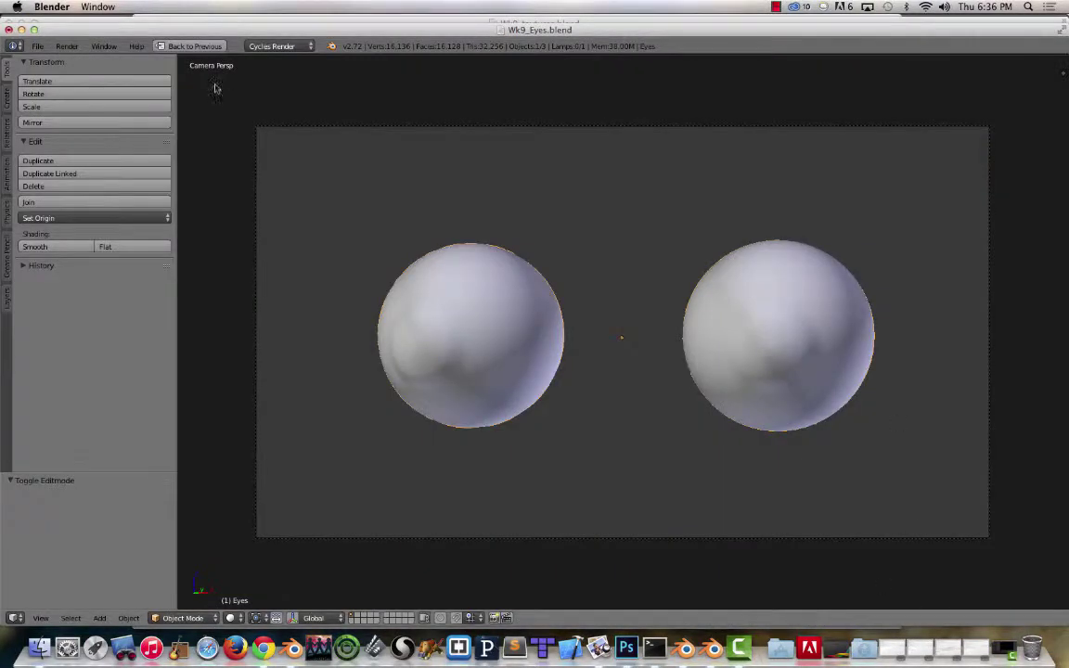
{"action": "left_click", "coordinate": [37, 47]}
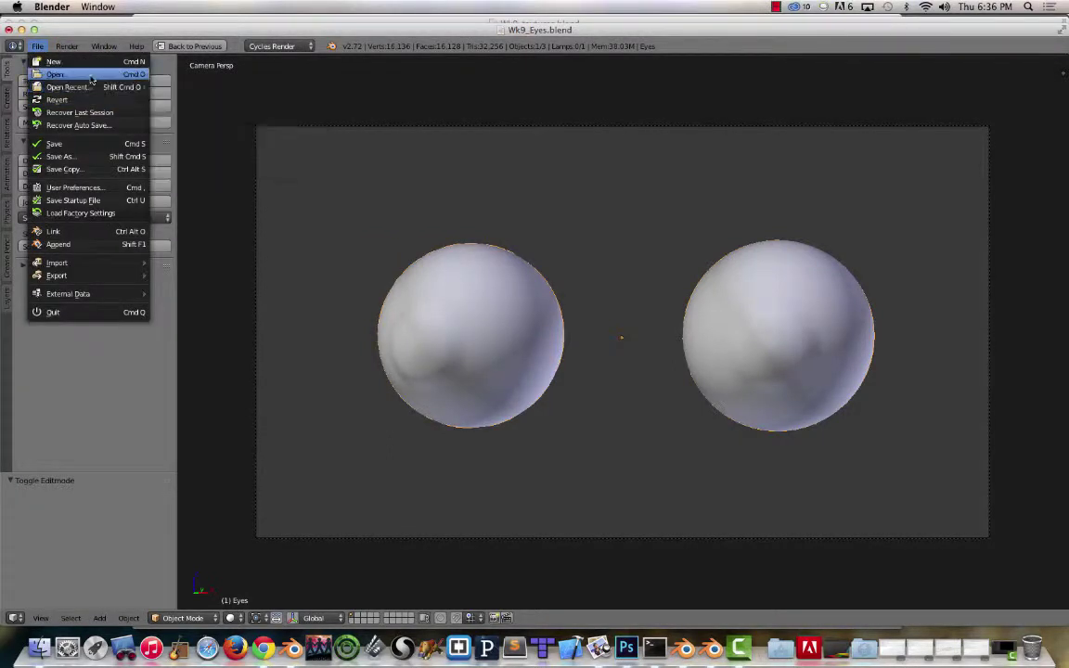
{"action": "left_click", "coordinate": [86, 75]}
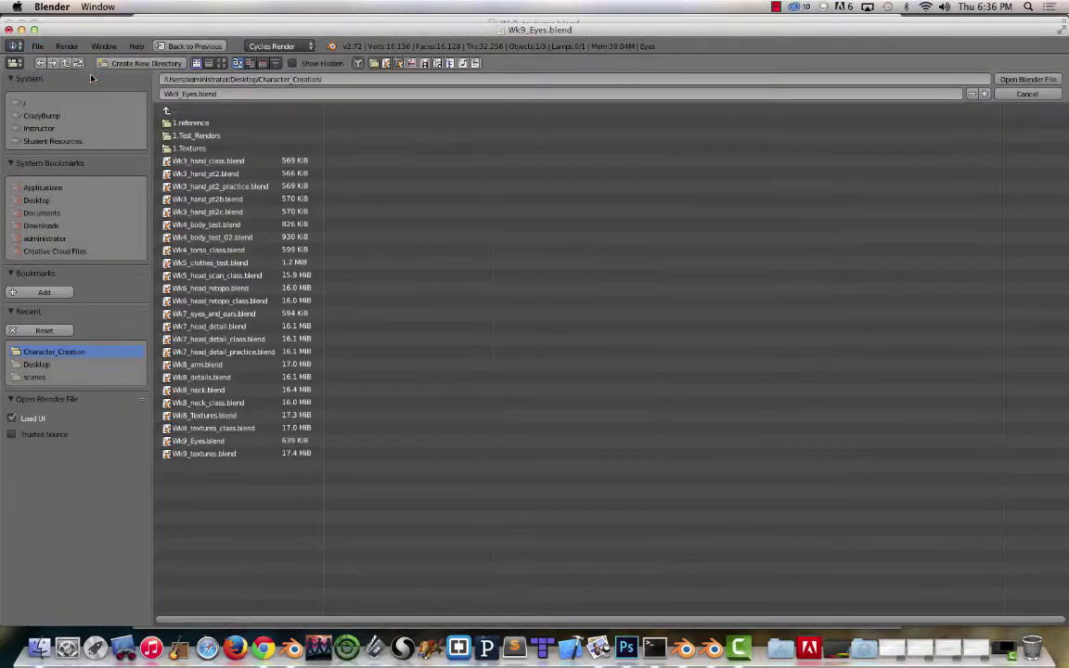
{"action": "left_click", "coordinate": [259, 429]}
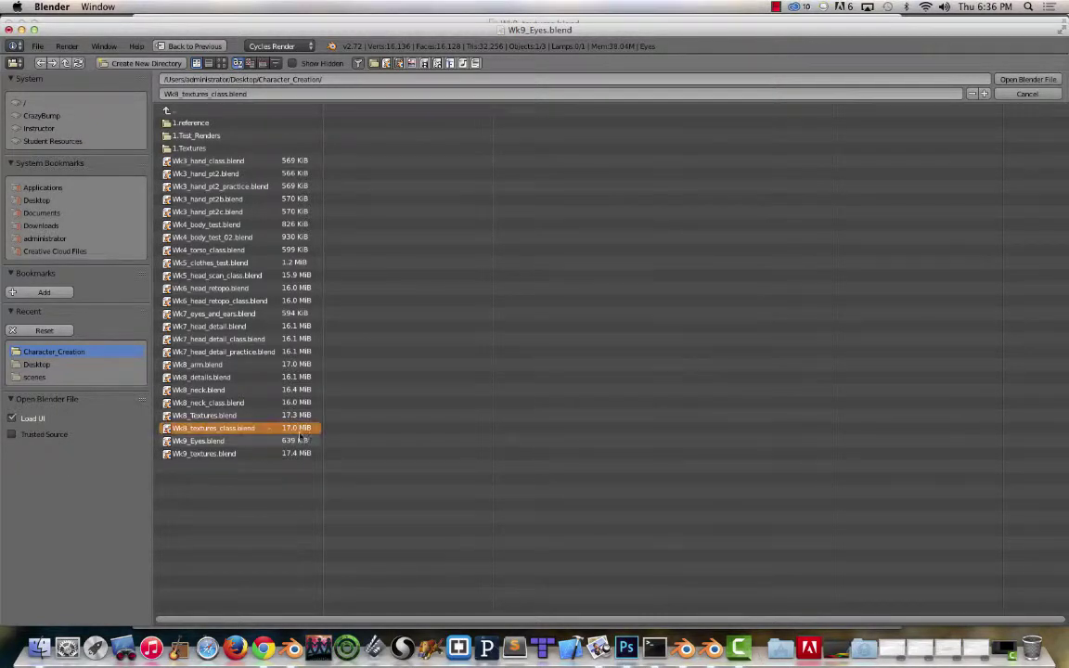
{"action": "left_click", "coordinate": [1001, 81]}
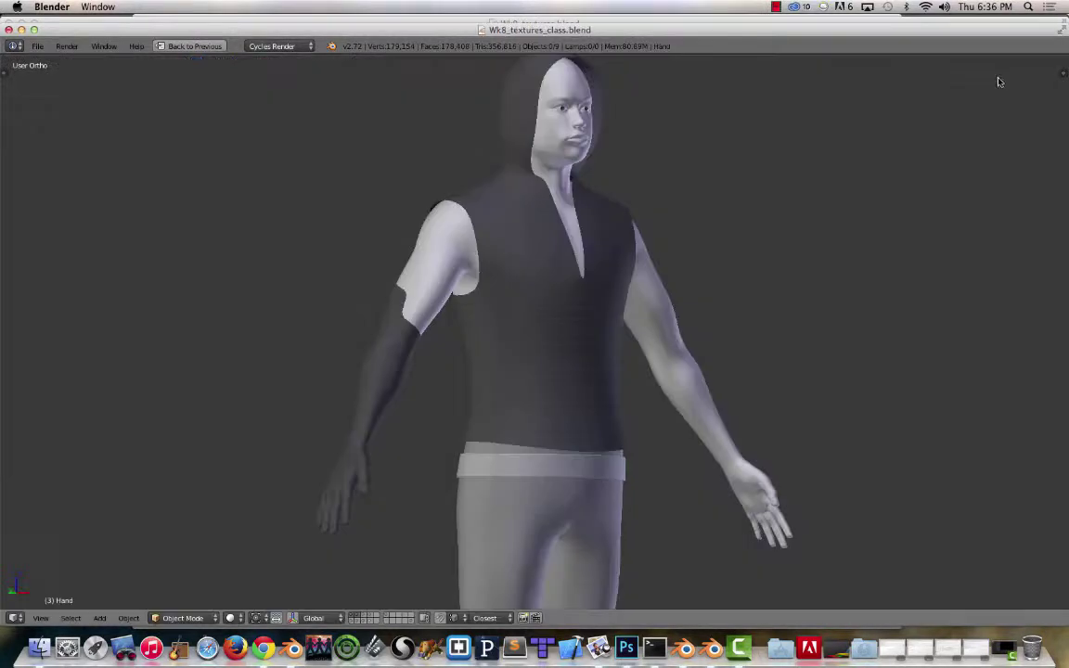
Step: Hide the character's vest and hood layer to expose the bare head and torso
{"action": "middle_click_drag", "start_coordinate": [627, 181], "coordinate": [546, 212]}
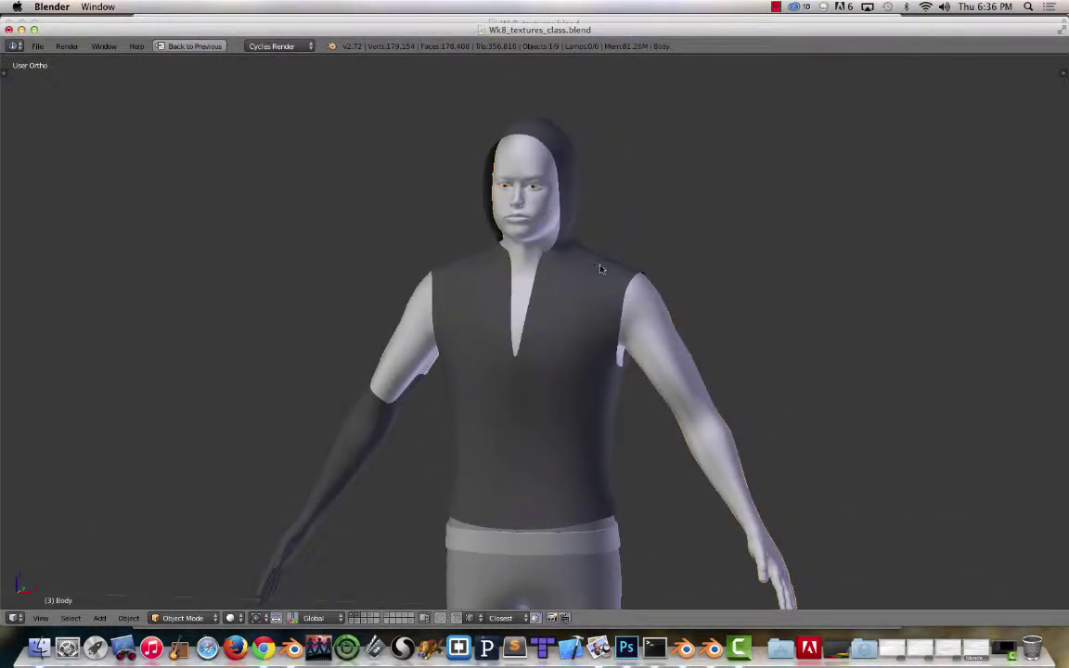
{"action": "right_click", "coordinate": [575, 246]}
{"action": "key", "text": "2"}
{"action": "scroll", "coordinate": [566, 264], "scroll_direction": "down", "scroll_amount": 2}
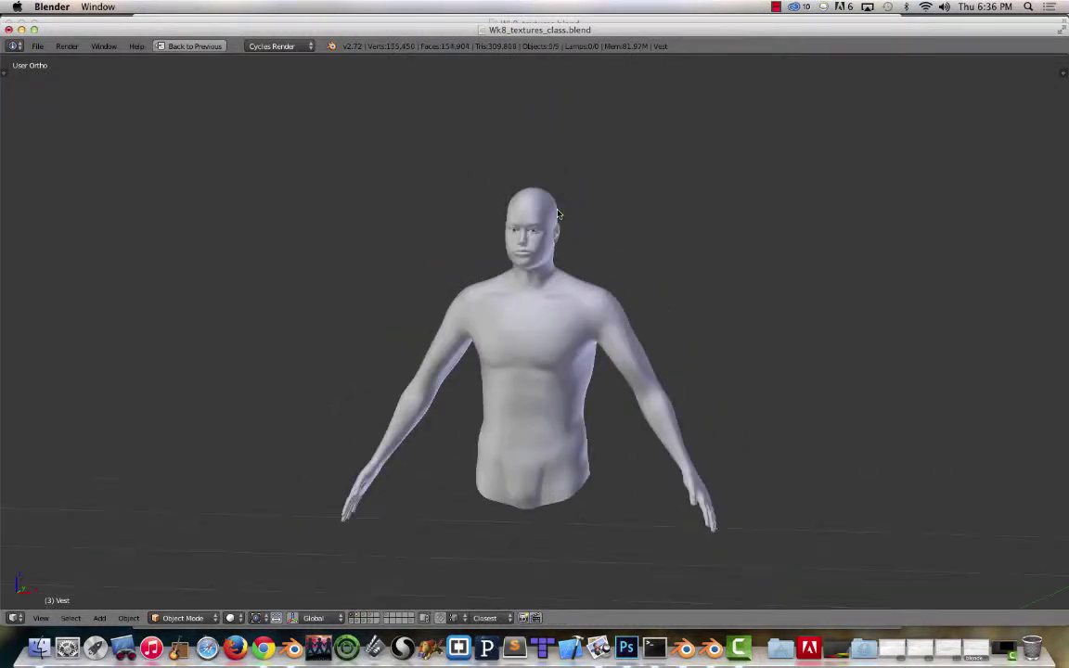
Step: Select the Eye_Temp object in the head and check its placement in wireframe and solid shading
{"action": "scroll", "coordinate": [562, 274], "scroll_direction": "up", "scroll_amount": 6}
{"action": "mouse_move", "coordinate": [556, 279]}
{"action": "middle_mouse_down"}
{"action": "mouse_move", "coordinate": [559, 369]}
{"action": "mouse_move", "coordinate": [556, 358]}
{"action": "middle_mouse_up"}
{"action": "right_click", "coordinate": [552, 351]}
{"action": "scroll", "coordinate": [552, 352], "scroll_direction": "up", "scroll_amount": 5}
{"action": "key", "text": "z"}
{"action": "key", "text": "z"}
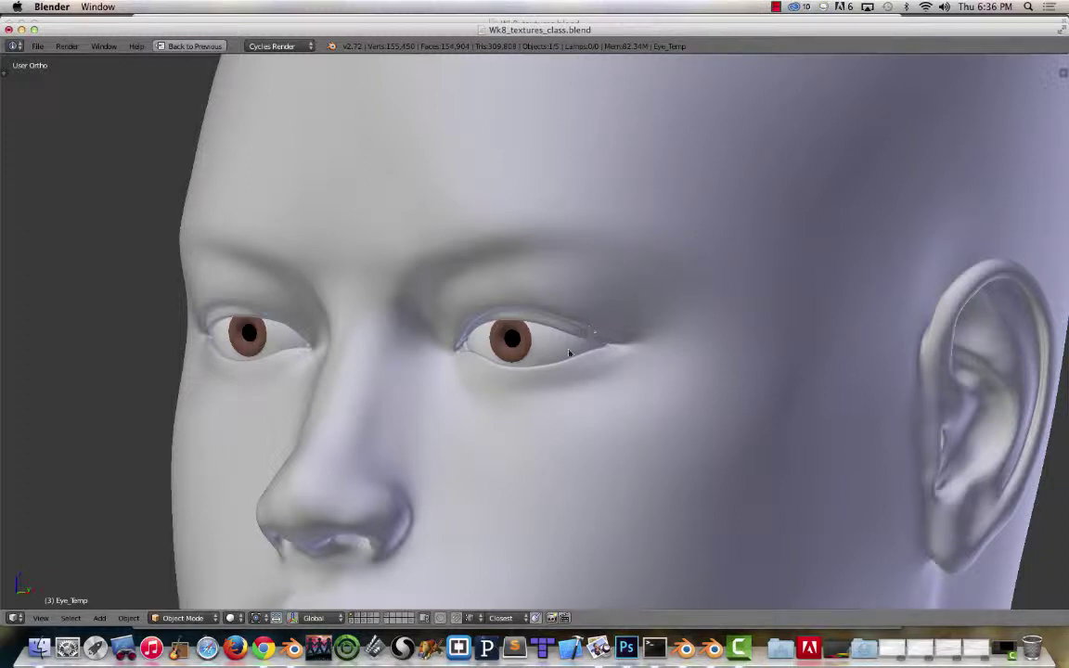
Step: Examine the head with its temporary eyes and the upper body from several distances and angles
{"action": "scroll", "coordinate": [545, 362], "scroll_direction": "down", "scroll_amount": 5}
{"action": "scroll", "coordinate": [534, 374], "scroll_direction": "down", "scroll_amount": 5}
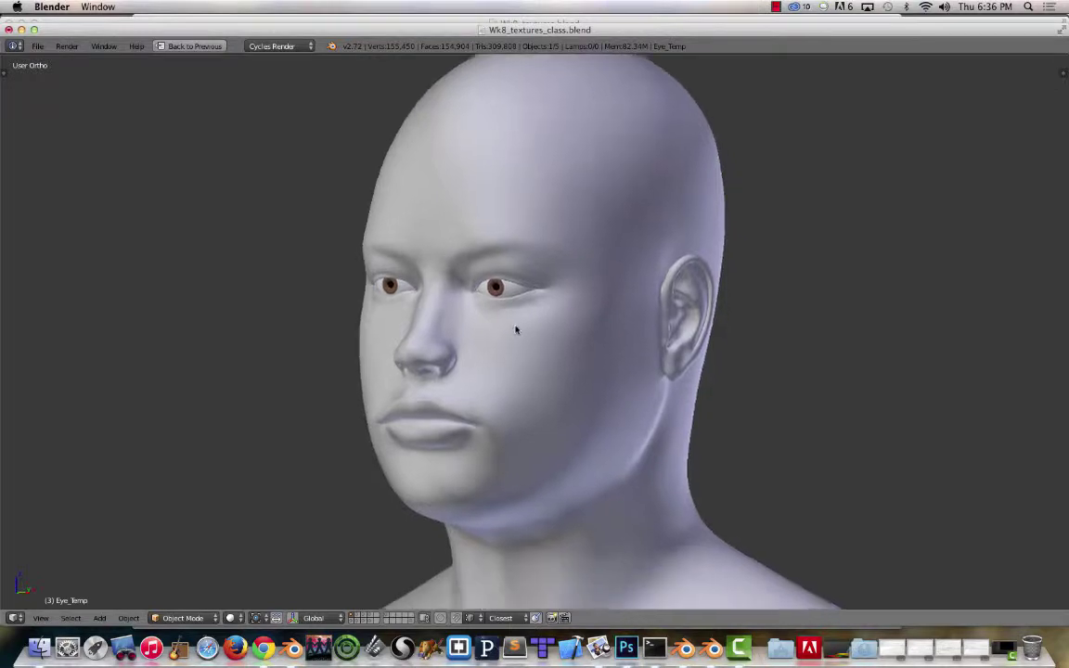
{"action": "scroll", "coordinate": [473, 292], "scroll_direction": "down", "scroll_amount": 5}
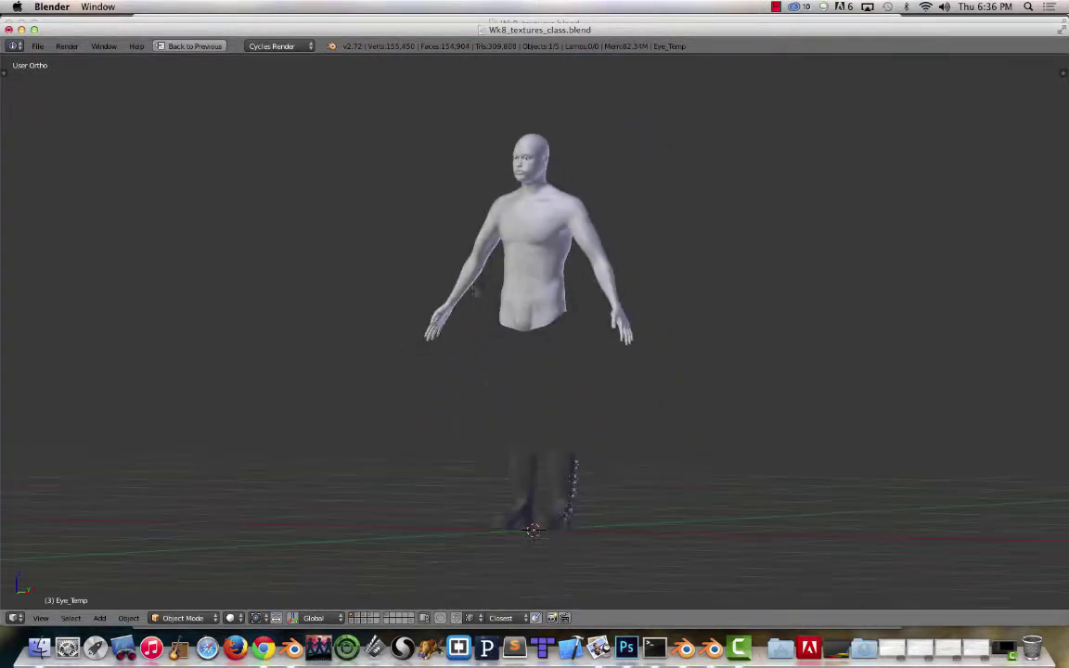
{"action": "middle_click_drag", "start_coordinate": [535, 270], "coordinate": [475, 348]}
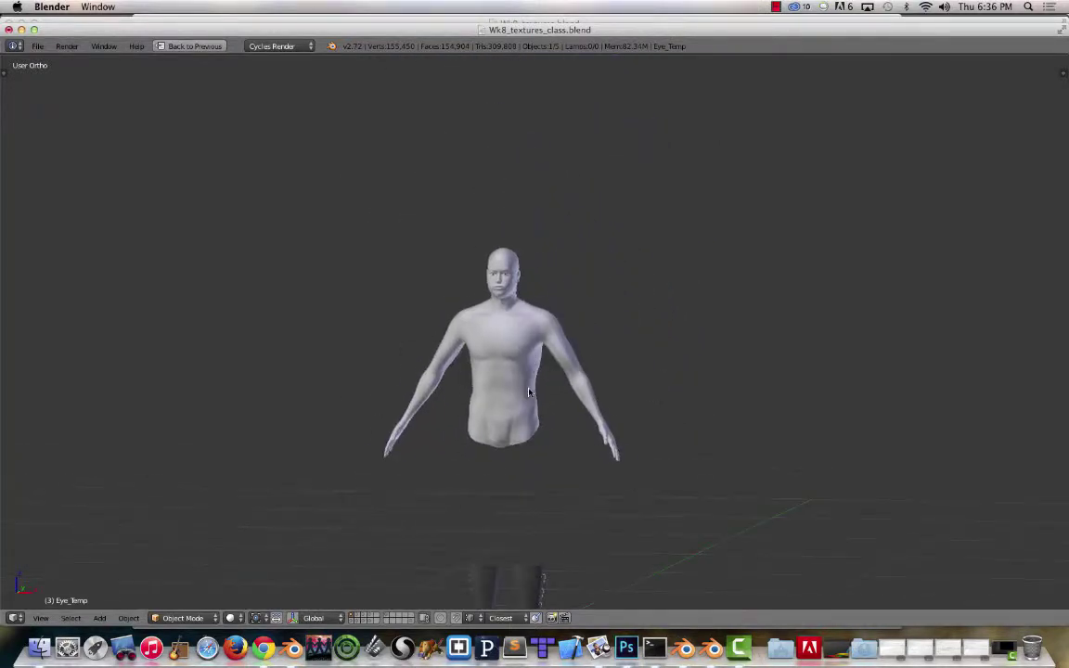
{"action": "scroll", "coordinate": [491, 329], "scroll_direction": "up", "scroll_amount": 4}
{"action": "scroll", "coordinate": [510, 308], "scroll_direction": "up", "scroll_amount": 1}
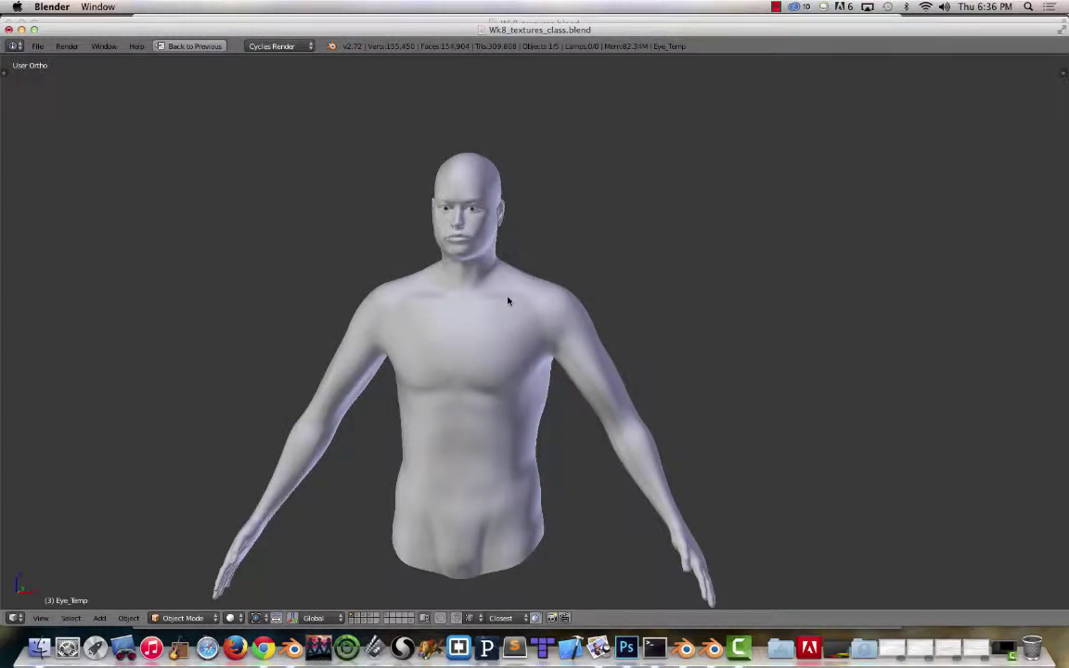
{"action": "middle_click_drag", "start_coordinate": [473, 244], "coordinate": [535, 234]}
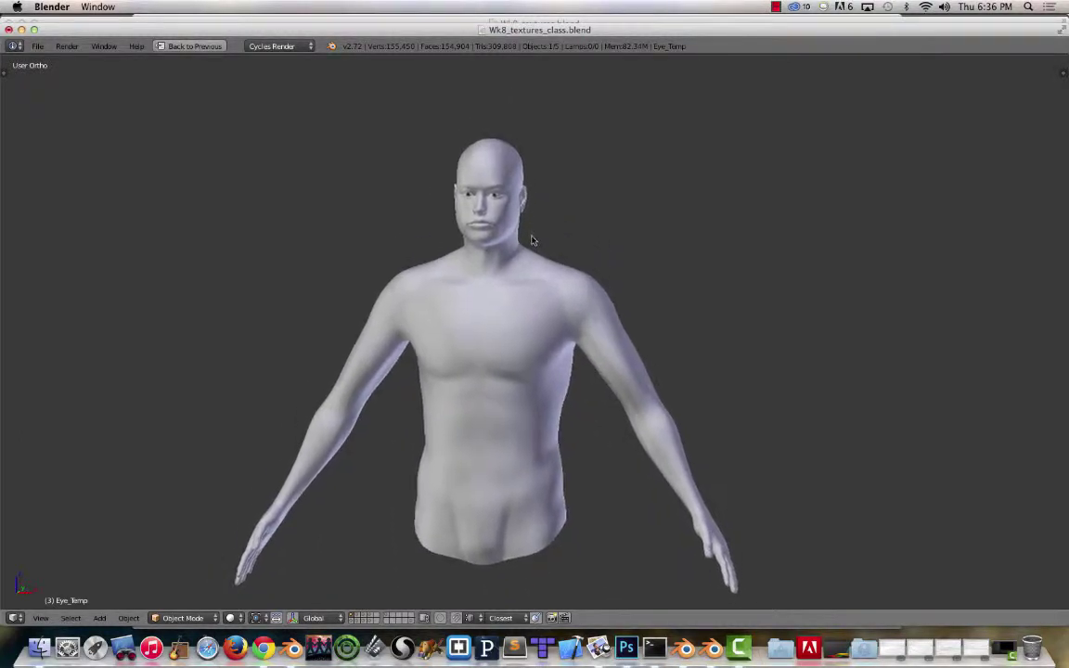
{"action": "key", "text": "shift+super+2"}
{"action": "scroll", "coordinate": [508, 225], "scroll_direction": "up", "scroll_amount": 6}
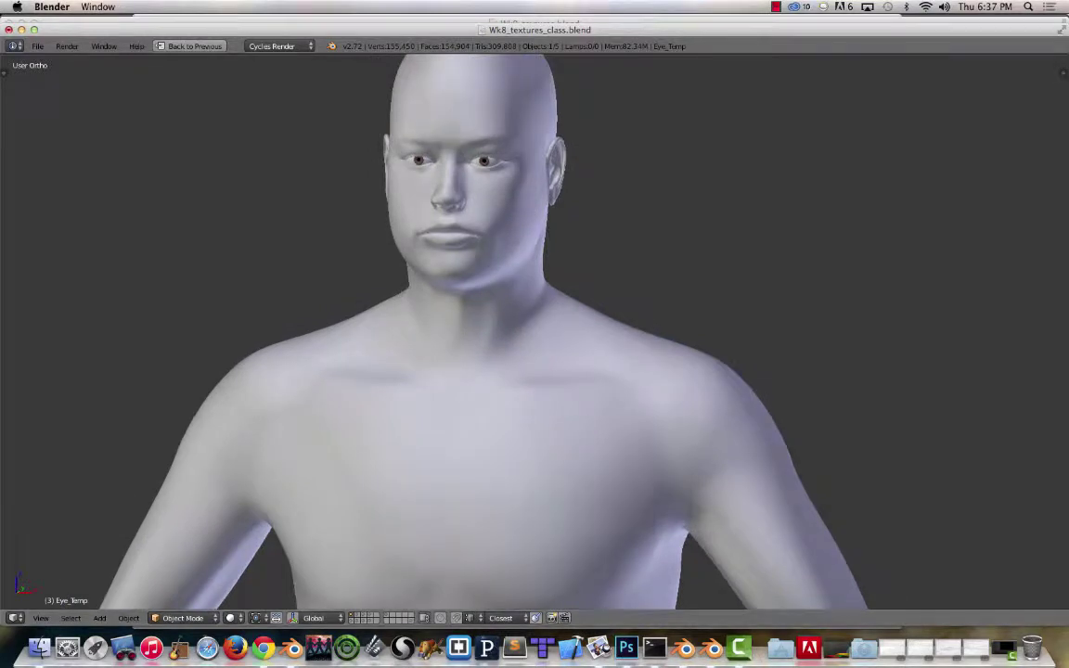
Step: Append the Eyes object from Wk9_Eyes.blend into the character file
{"action": "left_click", "coordinate": [37, 46]}
{"action": "mouse_move", "coordinate": [110, 281]}
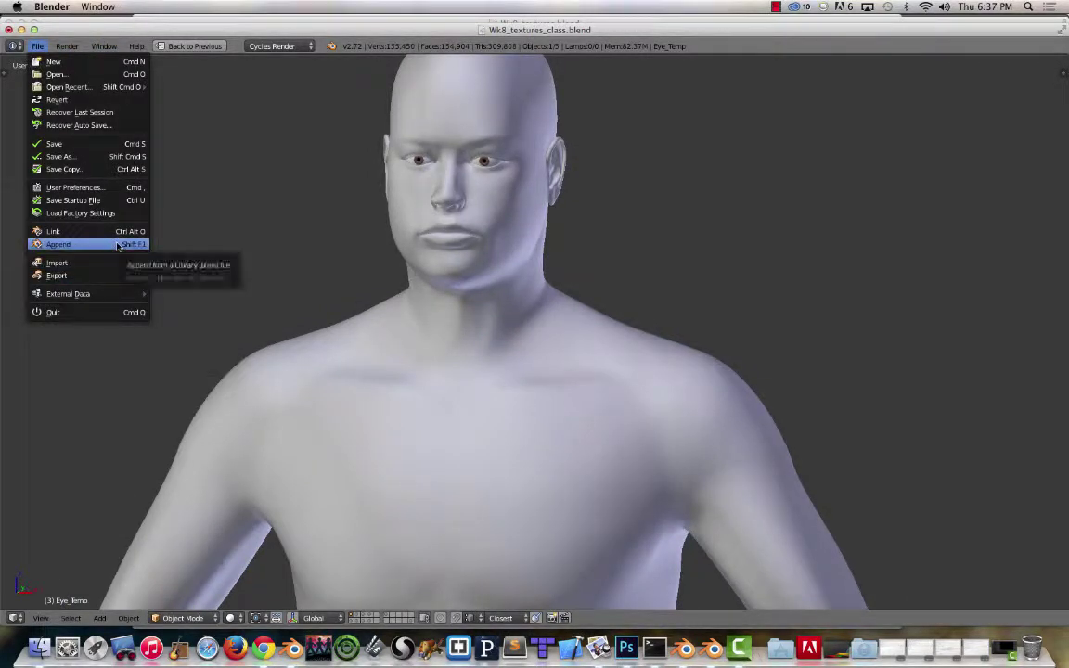
{"action": "left_click", "coordinate": [117, 245]}
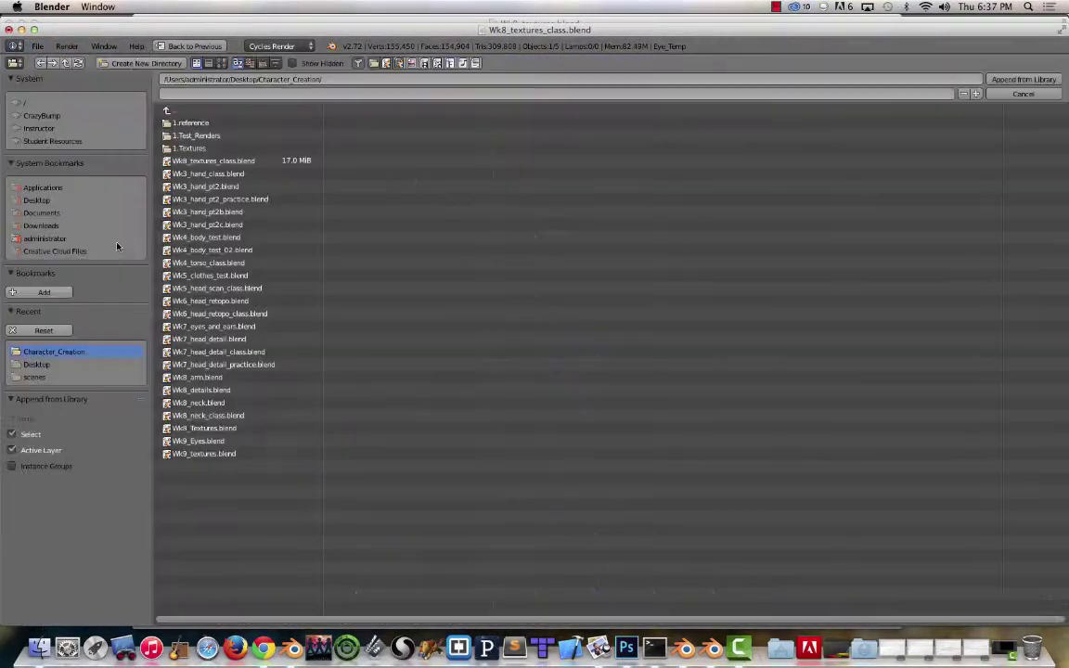
{"action": "left_click", "coordinate": [212, 443]}
{"action": "left_click", "coordinate": [189, 213]}
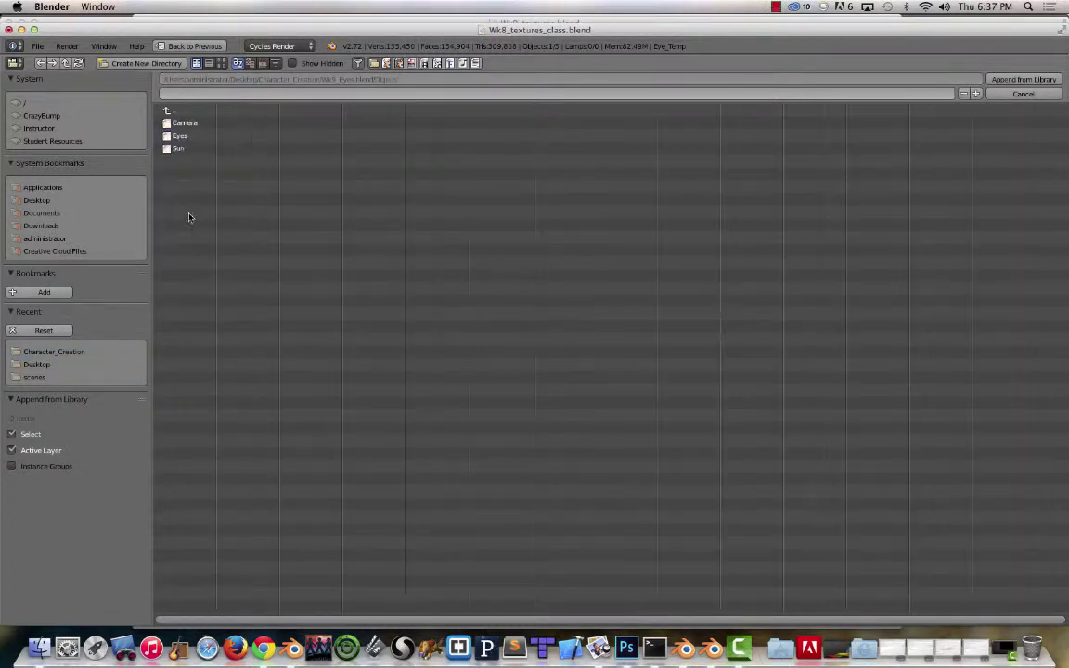
{"action": "left_click", "coordinate": [196, 136]}
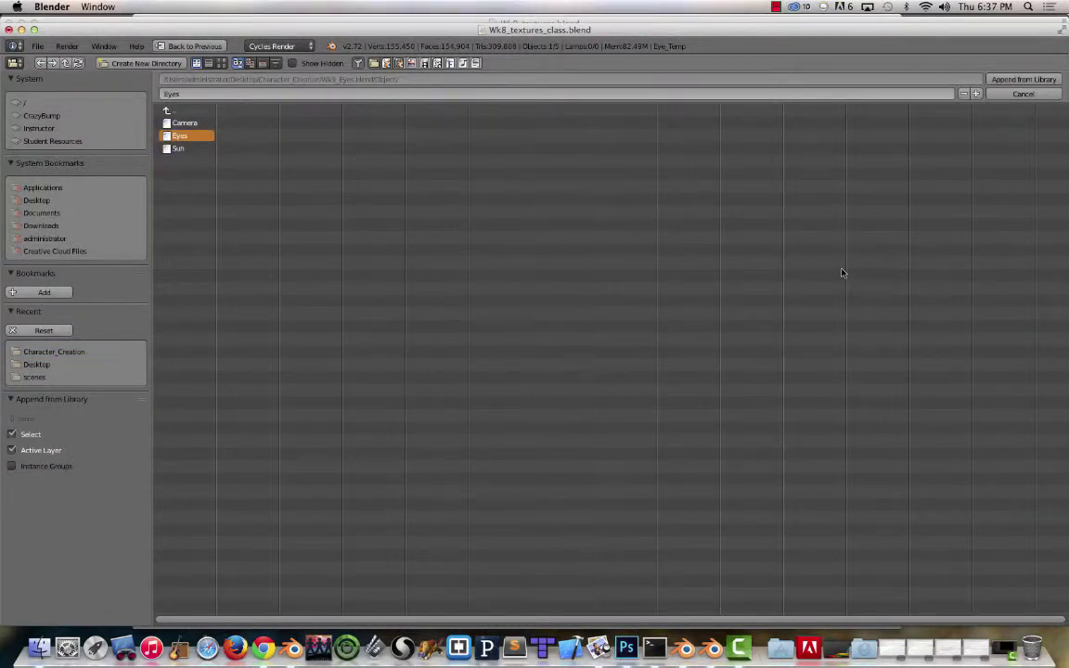
{"action": "left_click", "coordinate": [1007, 80]}
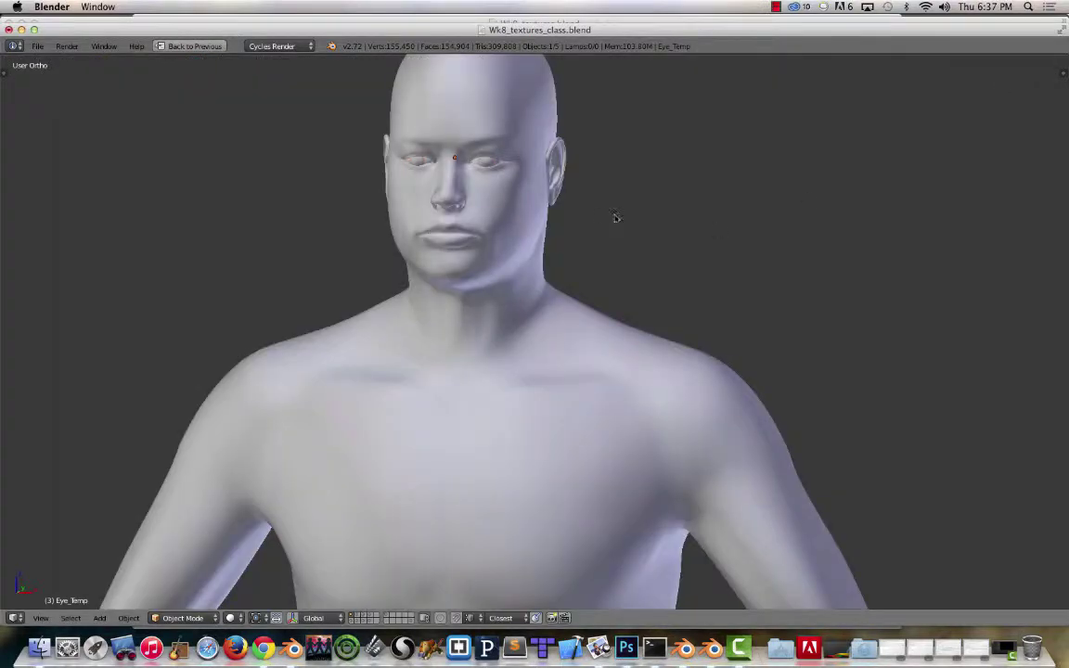
Step: Examine how the appended eyes sit in the eye sockets, in both solid and wireframe shading
{"action": "scroll", "coordinate": [596, 222], "scroll_direction": "down", "scroll_amount": 4}
{"action": "scroll", "coordinate": [612, 223], "scroll_direction": "up", "scroll_amount": 3}
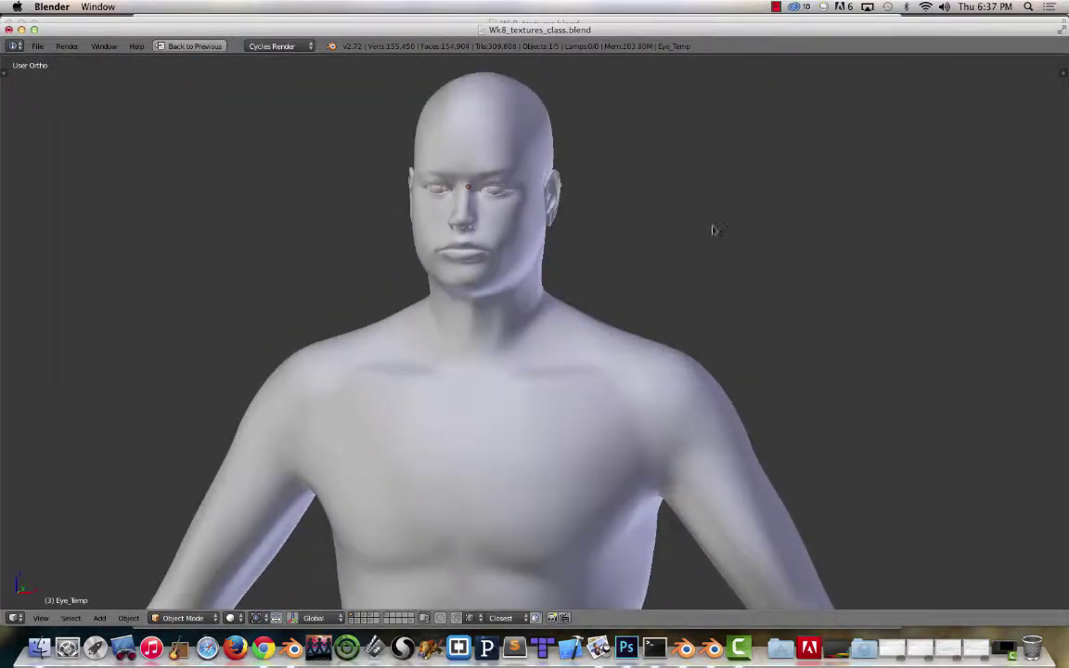
{"action": "middle_click_drag", "start_coordinate": [726, 243], "coordinate": [431, 218]}
{"action": "scroll", "coordinate": [432, 219], "scroll_direction": "up", "scroll_amount": 6}
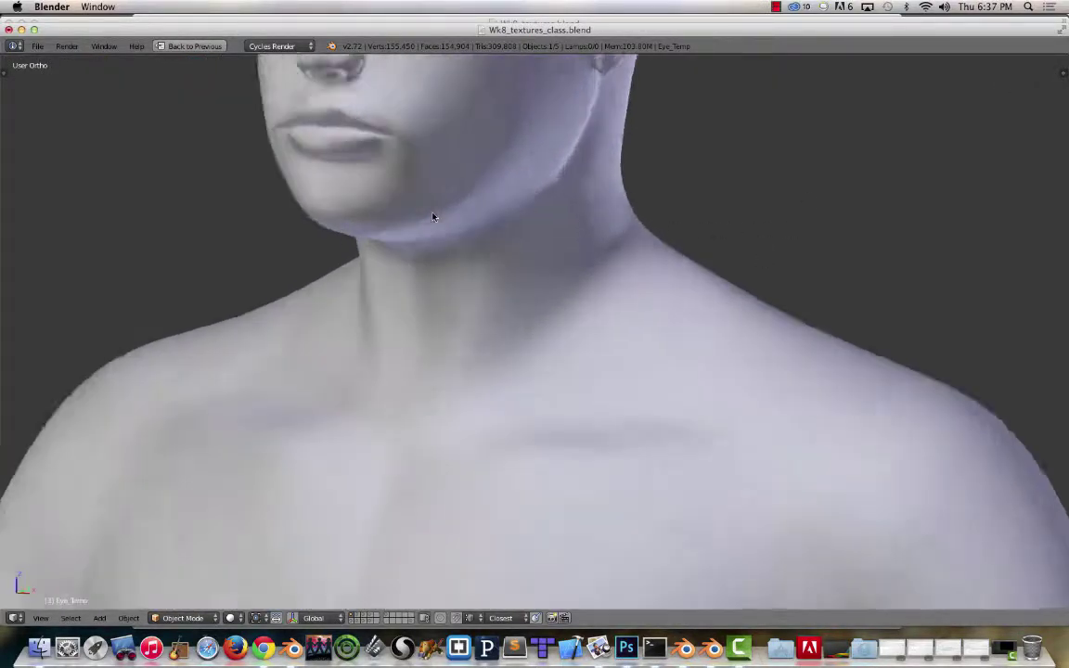
{"action": "scroll", "coordinate": [470, 449], "scroll_direction": "down", "scroll_amount": 6}
{"action": "scroll", "coordinate": [418, 317], "scroll_direction": "up", "scroll_amount": 7}
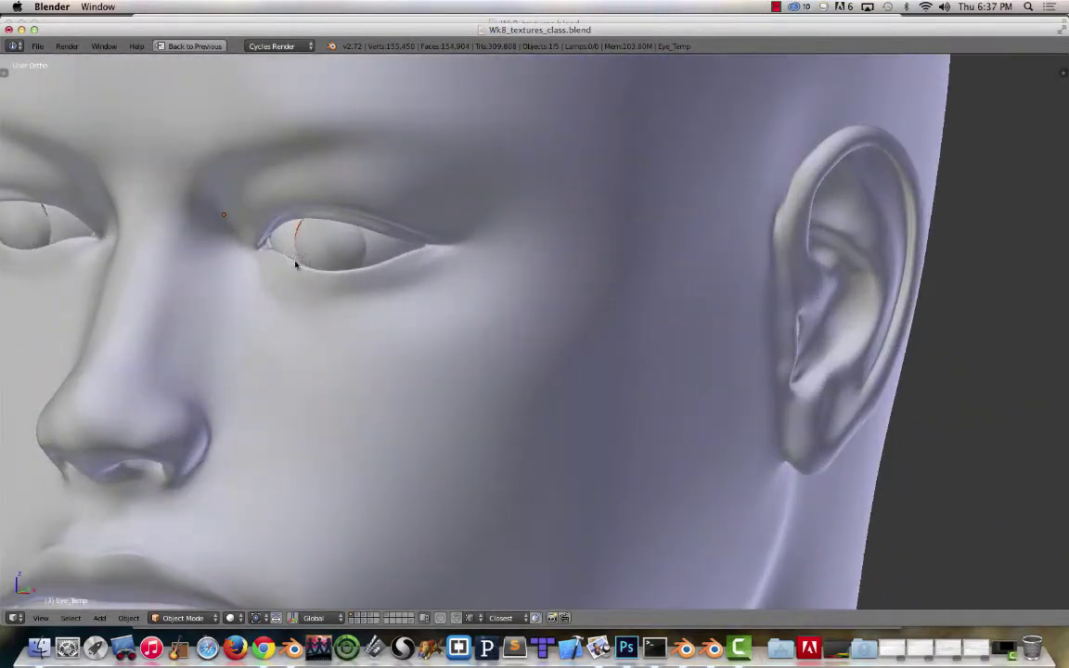
{"action": "scroll", "coordinate": [306, 260], "scroll_direction": "down", "scroll_amount": 3}
{"action": "key", "text": "z"}
{"action": "scroll", "coordinate": [358, 274], "scroll_direction": "up", "scroll_amount": 4}
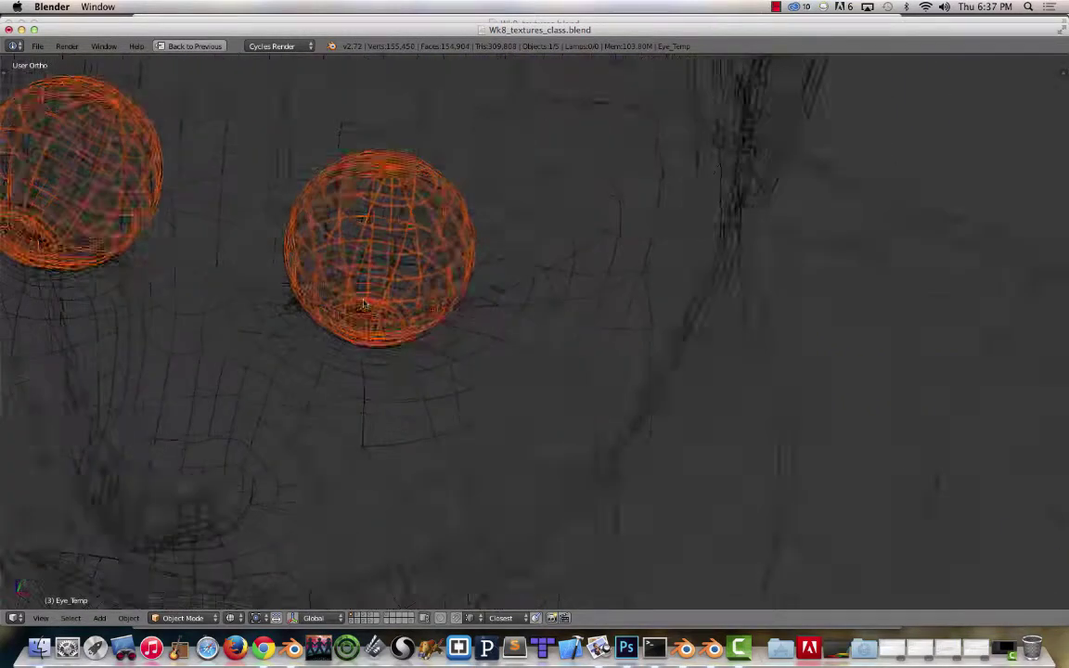
{"action": "mouse_move", "coordinate": [364, 306]}
{"action": "middle_mouse_down"}
{"action": "mouse_move", "coordinate": [408, 265]}
{"action": "mouse_move", "coordinate": [399, 253]}
{"action": "middle_mouse_up"}
{"action": "key", "text": "z"}
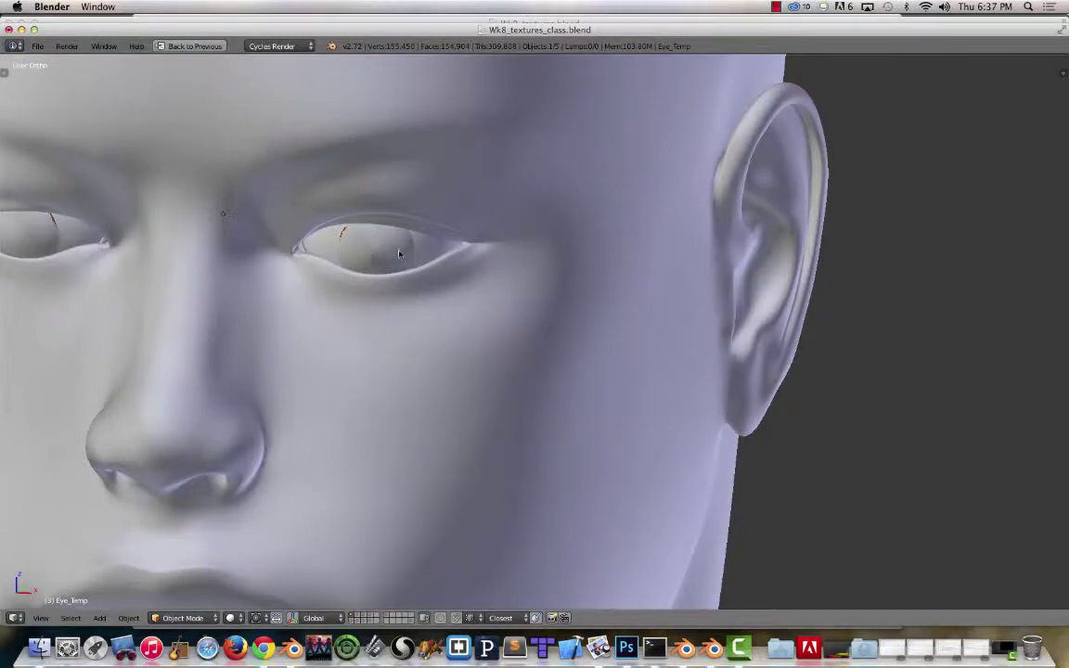
Step: Move the Eye_Temp object to the last layer in wireframe view and check the appended eyes on the face in rendered shading
{"action": "scroll", "coordinate": [373, 220], "scroll_direction": "down", "scroll_amount": 1}
{"action": "key", "text": "z"}
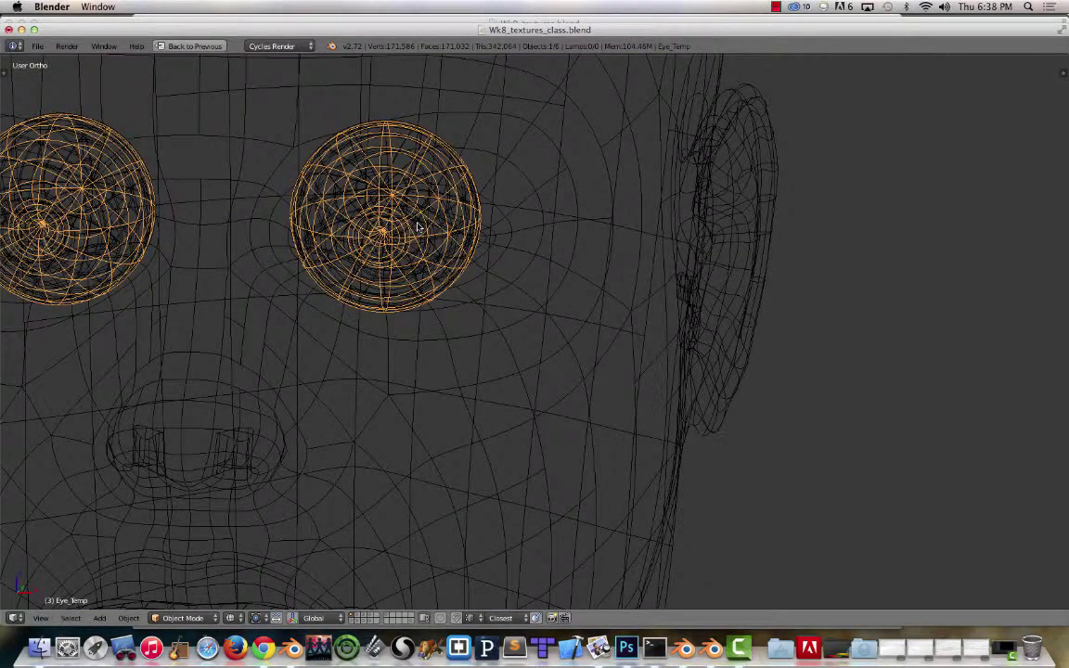
{"action": "key", "text": "m"}
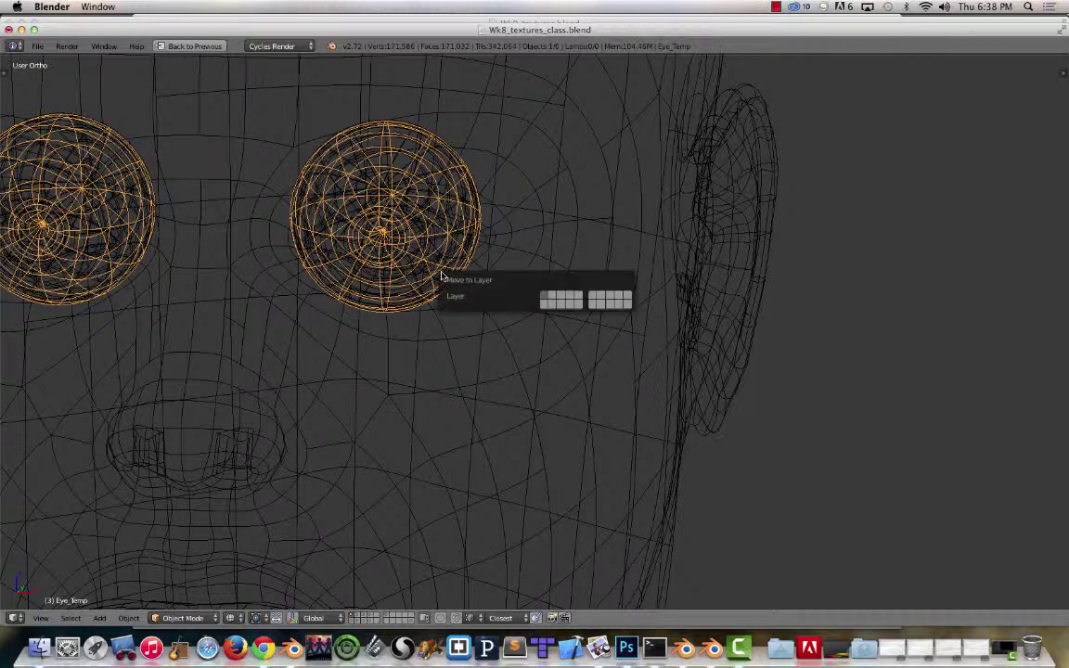
{"action": "left_click", "coordinate": [627, 304]}
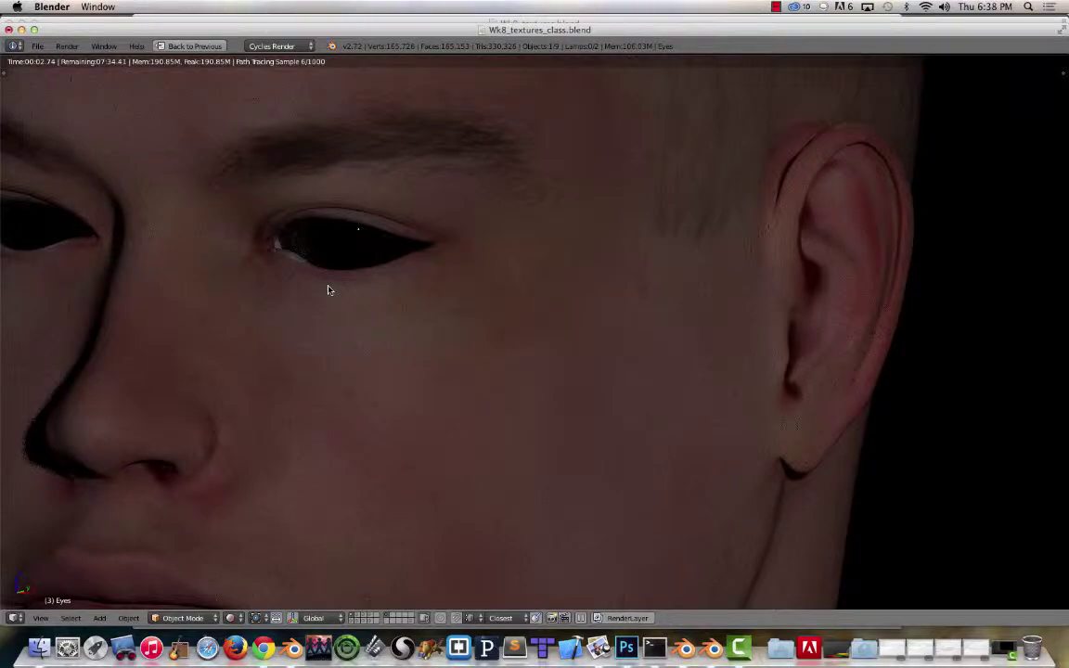
{"action": "scroll", "coordinate": [327, 291], "scroll_direction": "down", "scroll_amount": 2}
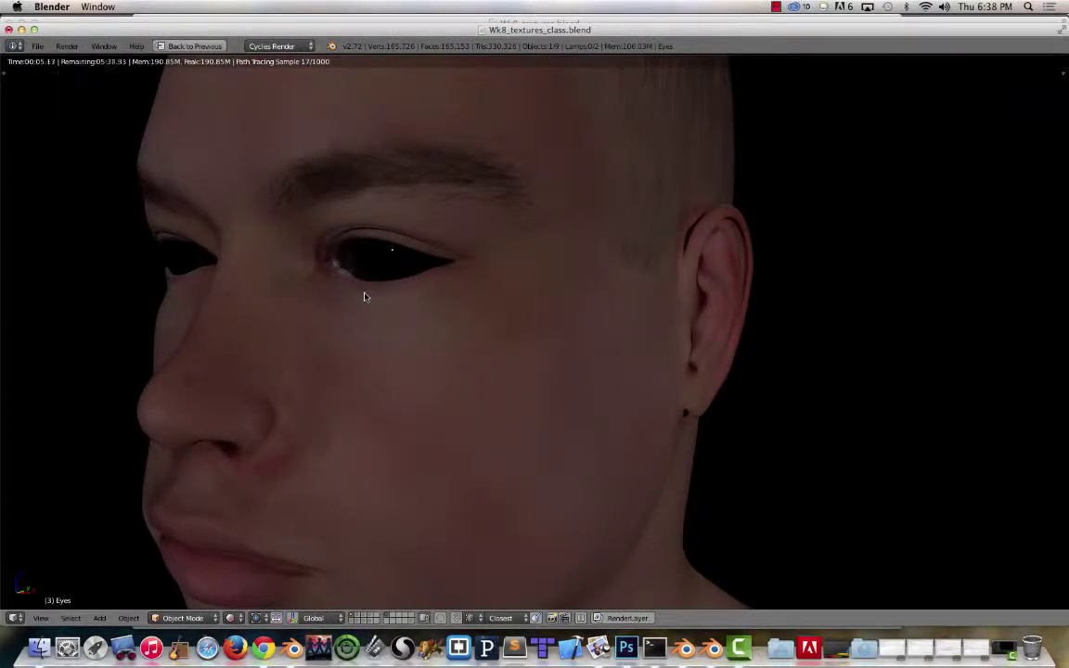
Step: Set the spot lamp's emission strength to 500 and check the lit face and eyes in rendered shading
{"action": "key", "text": "shift+z"}
{"action": "scroll", "coordinate": [365, 296], "scroll_direction": "down", "scroll_amount": 8}
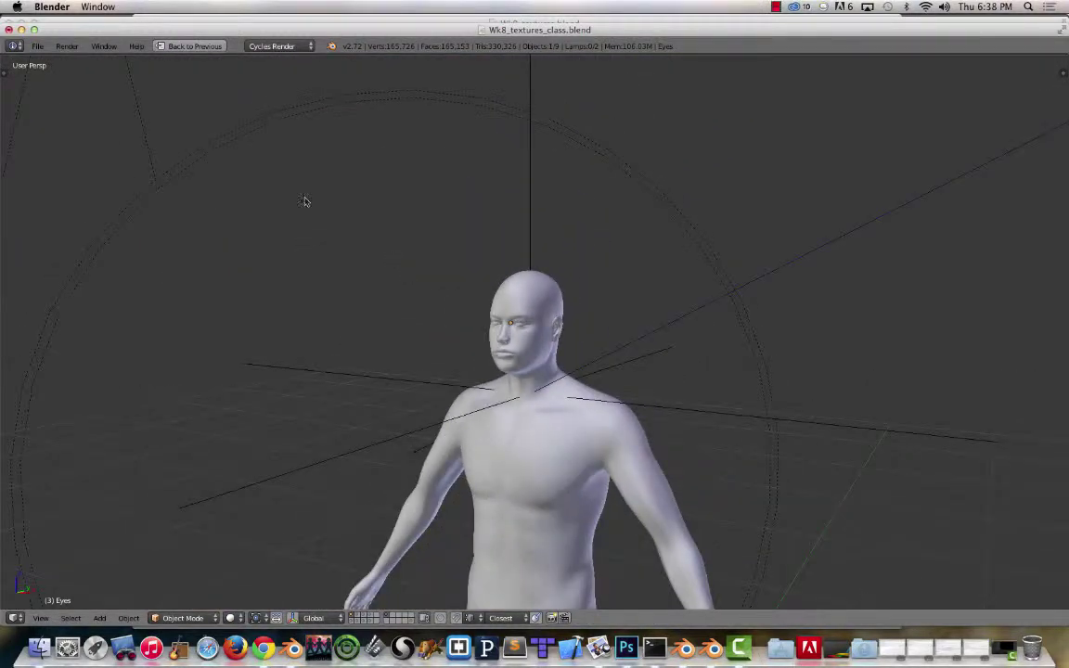
{"action": "right_click", "coordinate": [206, 151]}
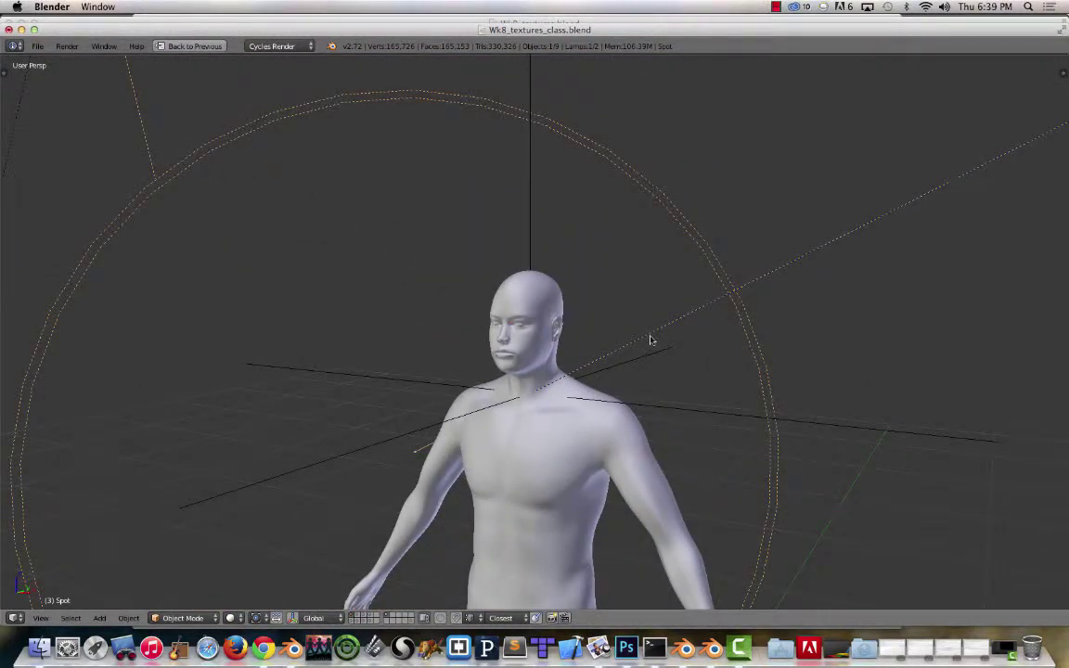
{"action": "key", "text": "ctrl+Up"}
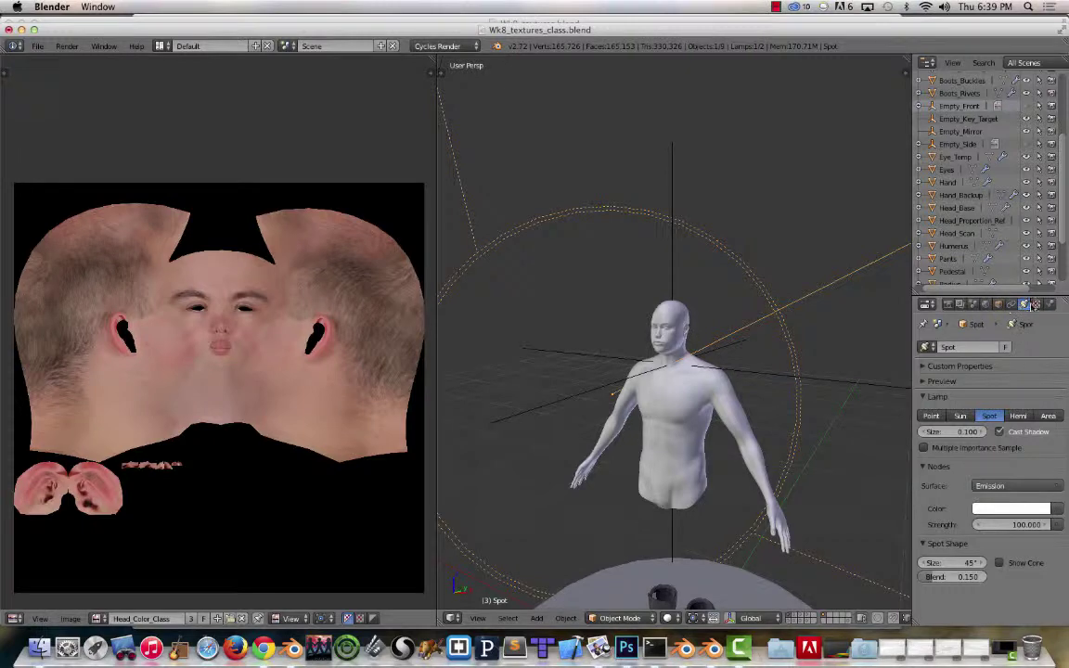
{"action": "left_click", "coordinate": [1011, 525]}
{"action": "type", "text": "1"}
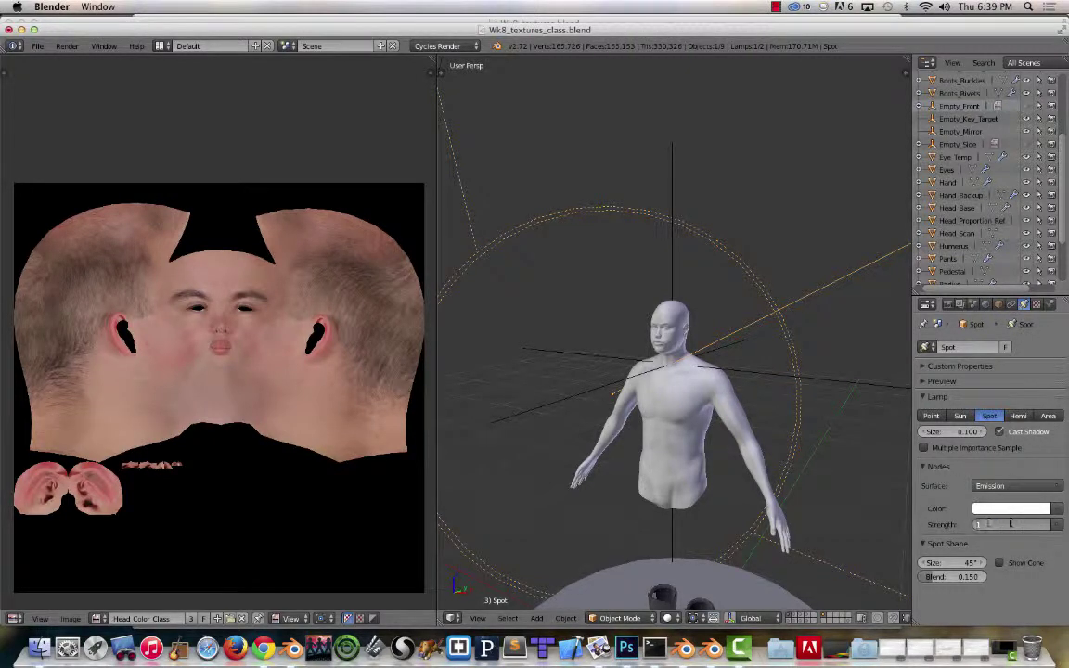
{"action": "key", "text": "Return"}
{"action": "key", "text": "shift+z"}
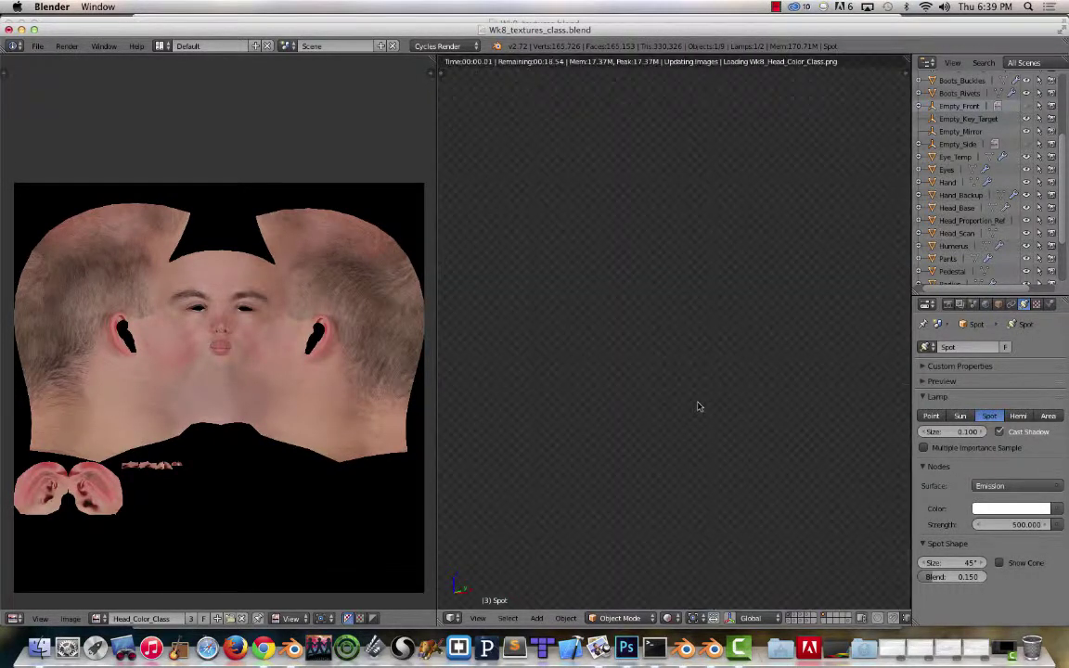
{"action": "scroll", "coordinate": [677, 329], "scroll_direction": "up", "scroll_amount": 10}
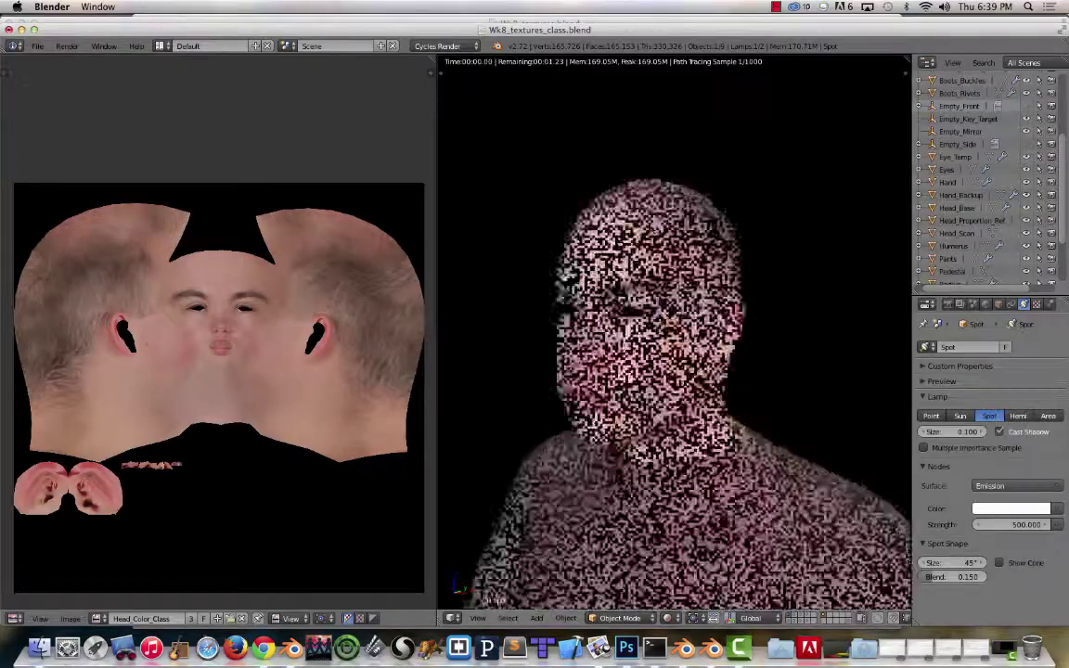
{"action": "middle_click_drag", "start_coordinate": [650, 307], "coordinate": [632, 184]}
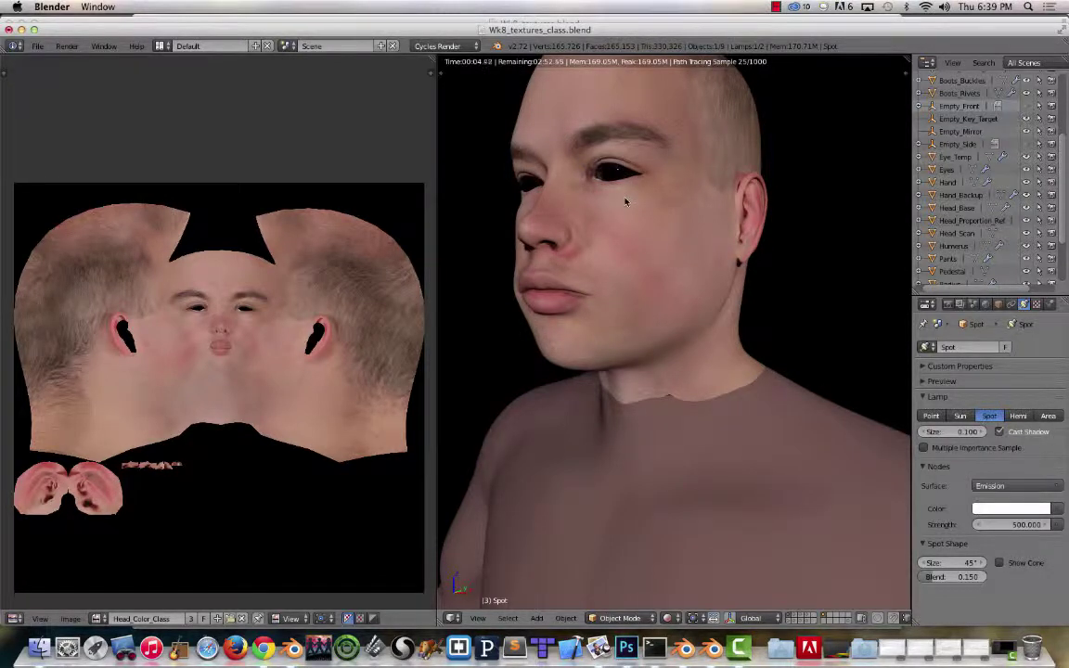
Step: Open the Eyes object's mesh for editing in solid shading and frame the character's left eye from the front
{"action": "key", "text": "shift+z"}
{"action": "right_click", "coordinate": [617, 181]}
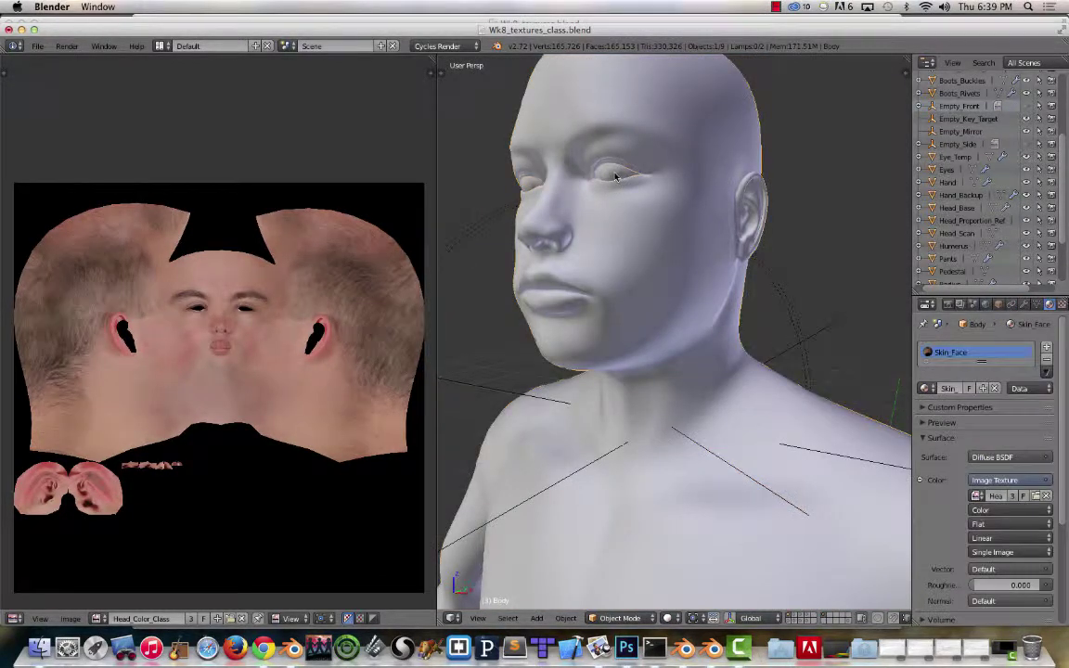
{"action": "key", "text": "Tab"}
{"action": "key", "text": "Tab"}
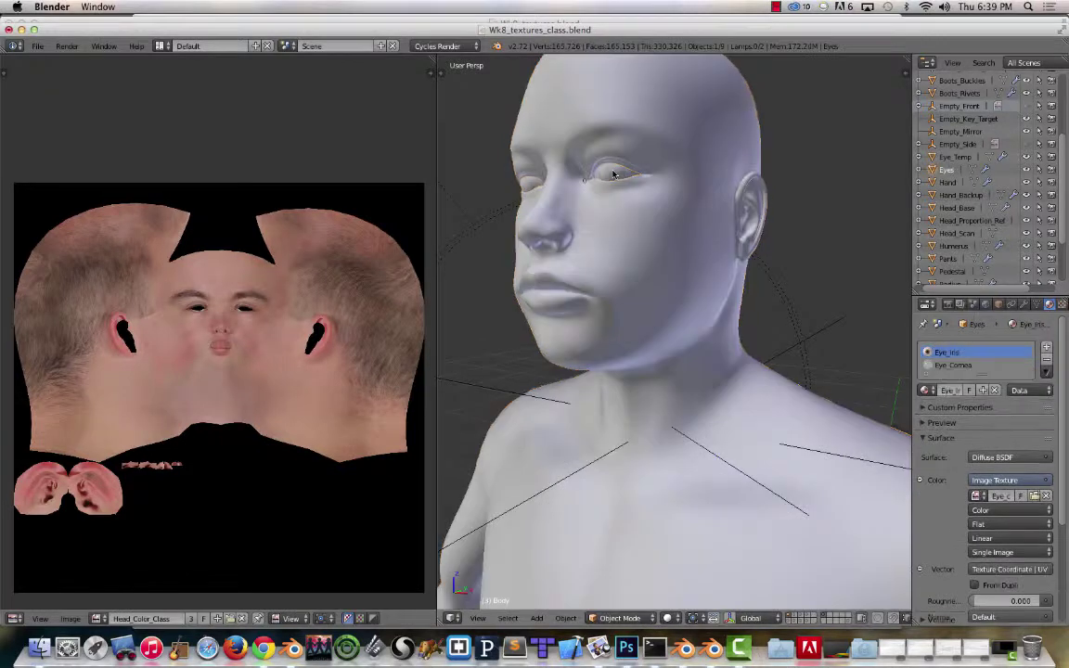
{"action": "right_click", "coordinate": [605, 172]}
{"action": "key", "text": "Tab"}
{"action": "key", "text": "KP_Decimal"}
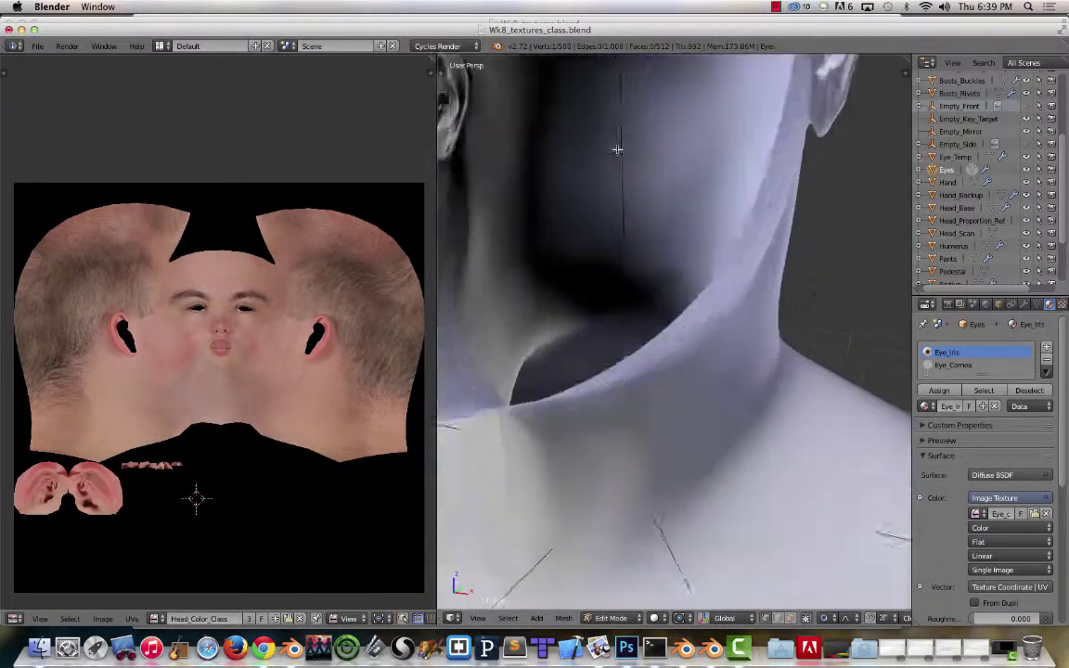
{"action": "middle_click_drag", "start_coordinate": [616, 147], "coordinate": [639, 198]}
{"action": "key", "text": "KP_1"}
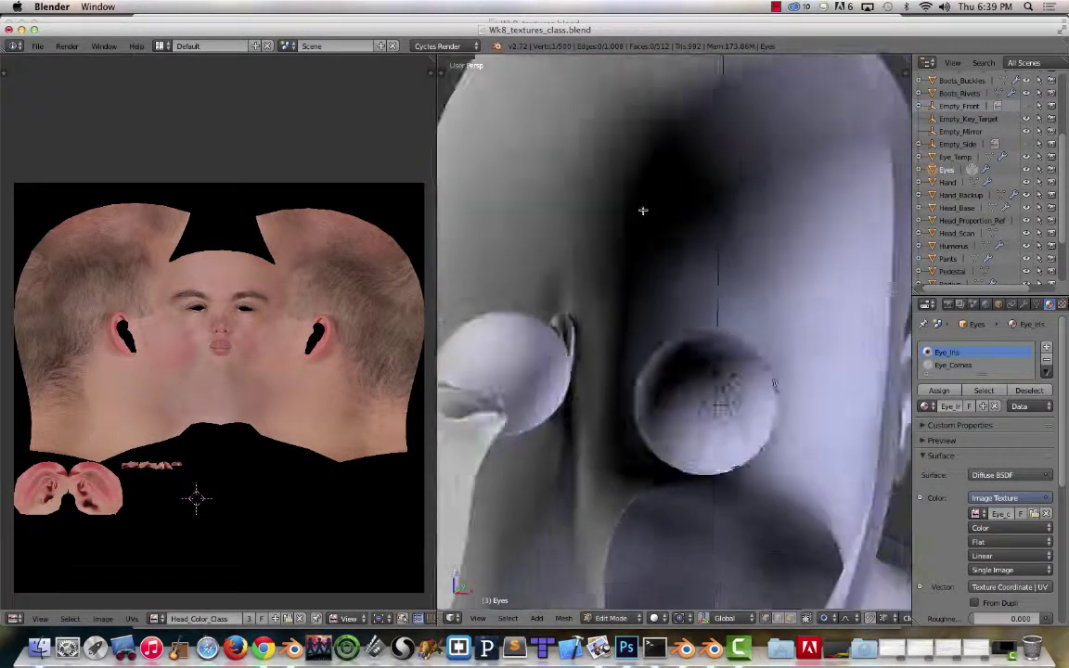
{"action": "scroll", "coordinate": [639, 209], "scroll_direction": "down", "scroll_amount": 5}
{"action": "middle_click_drag", "start_coordinate": [645, 242], "coordinate": [673, 351]}
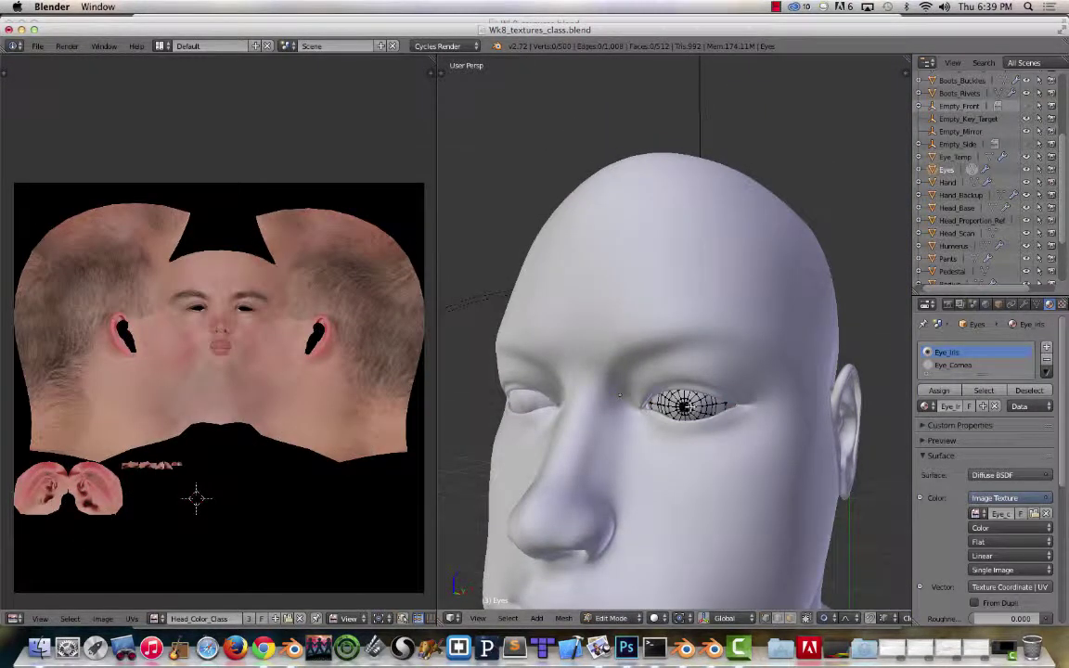
Step: Identify the linked eye geometry, clear the selection, and inspect the iris texture in Texture shading before returning to Solid
{"action": "key", "text": "l"}
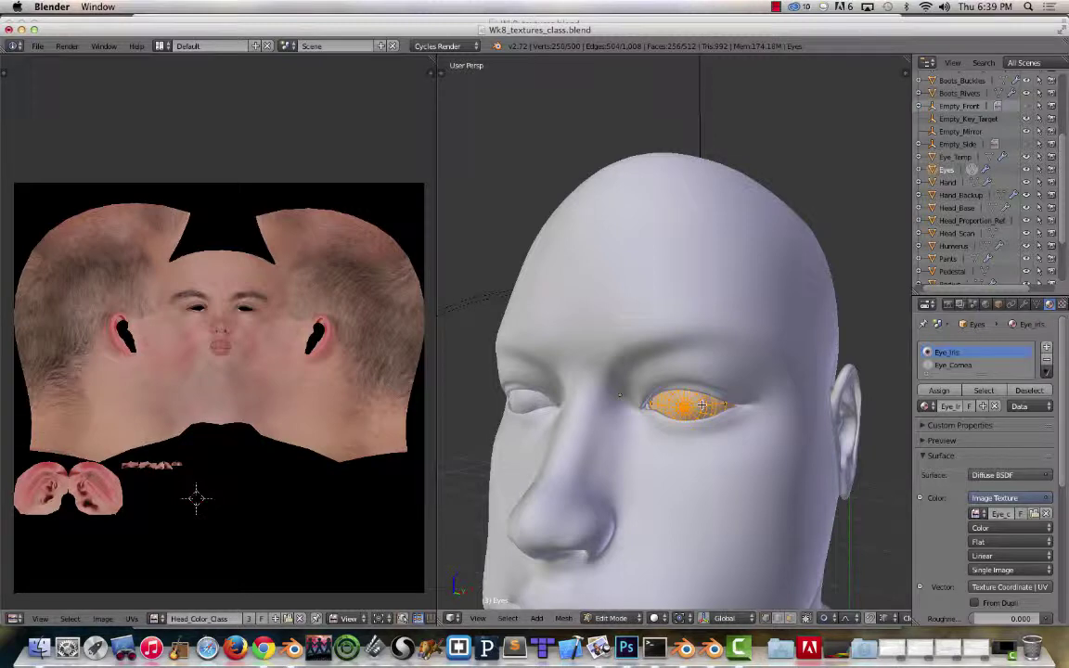
{"action": "key", "text": "a"}
{"action": "left_click", "coordinate": [655, 618]}
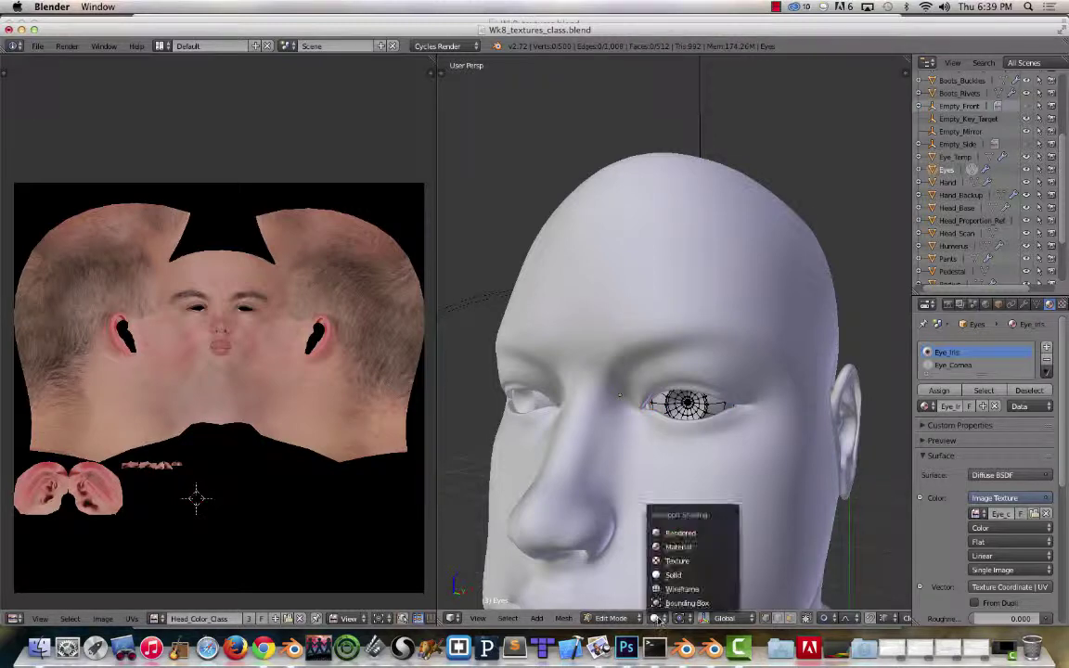
{"action": "left_click", "coordinate": [674, 561]}
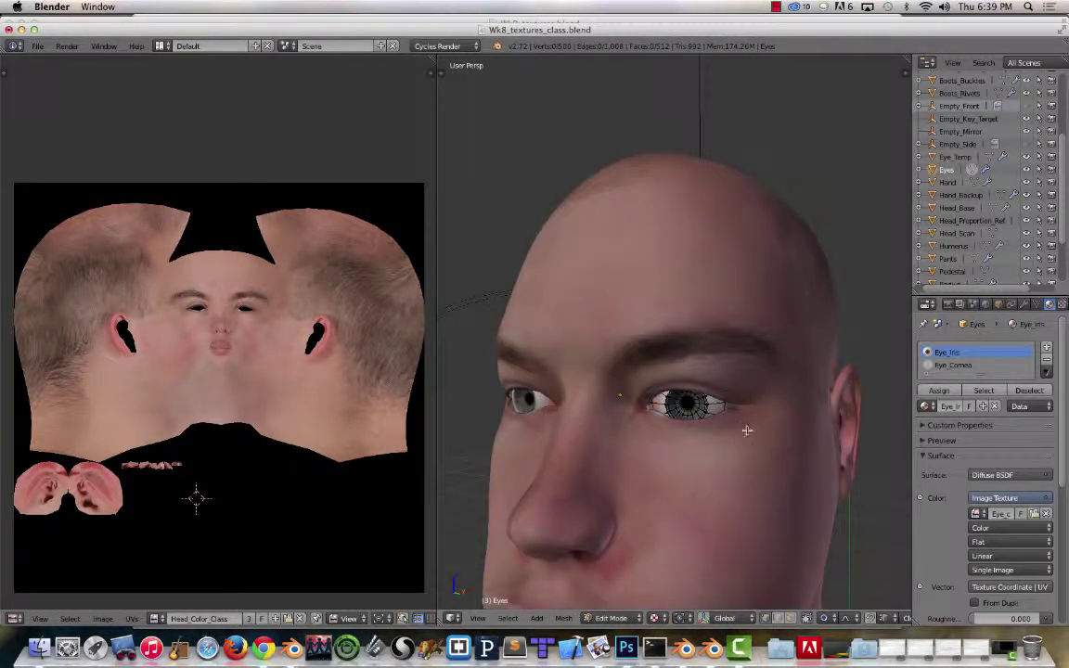
{"action": "middle_click_drag", "start_coordinate": [737, 445], "coordinate": [707, 440]}
{"action": "left_click", "coordinate": [654, 619]}
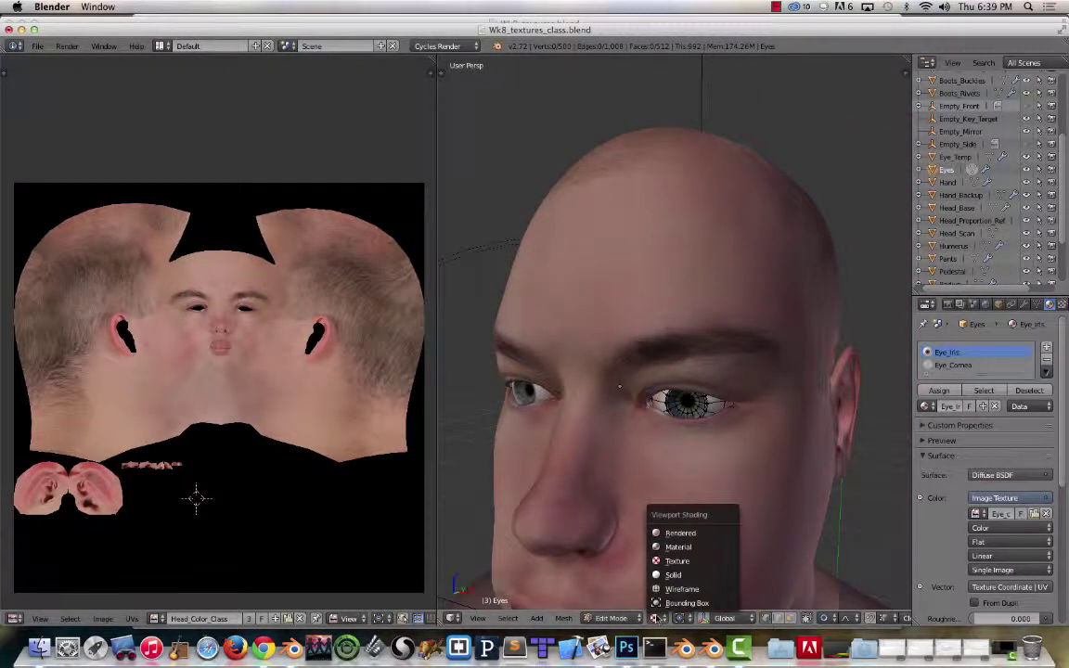
{"action": "left_click", "coordinate": [680, 575]}
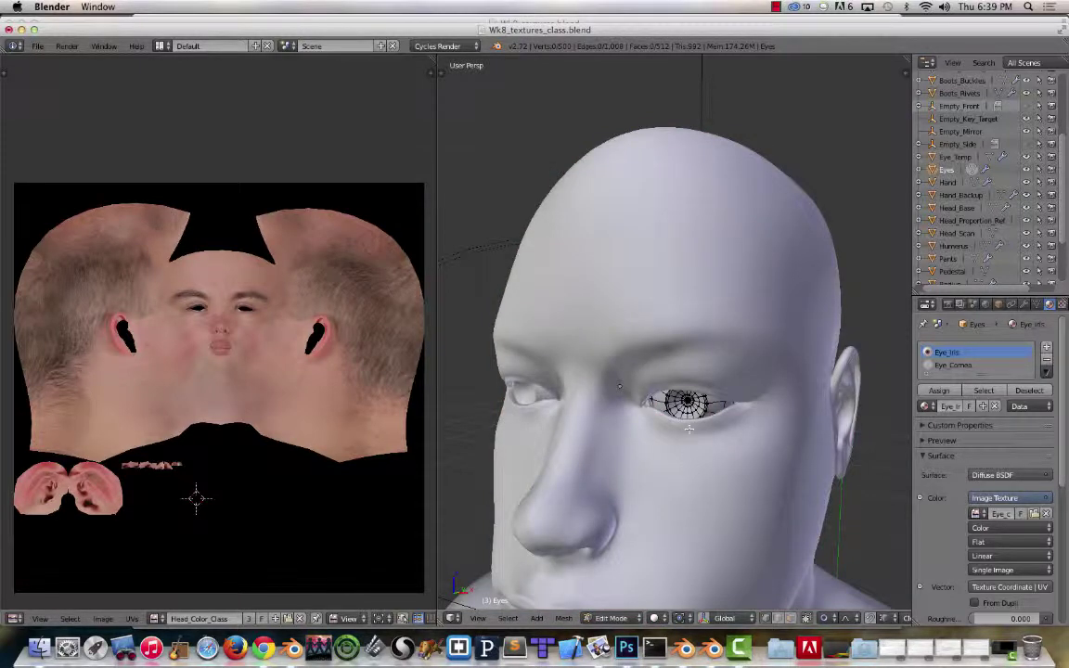
Step: Reveal the hidden eye geometry, examine the gap at the inner corner of the left eye, and return to Object Mode
{"action": "key", "text": "alt+h"}
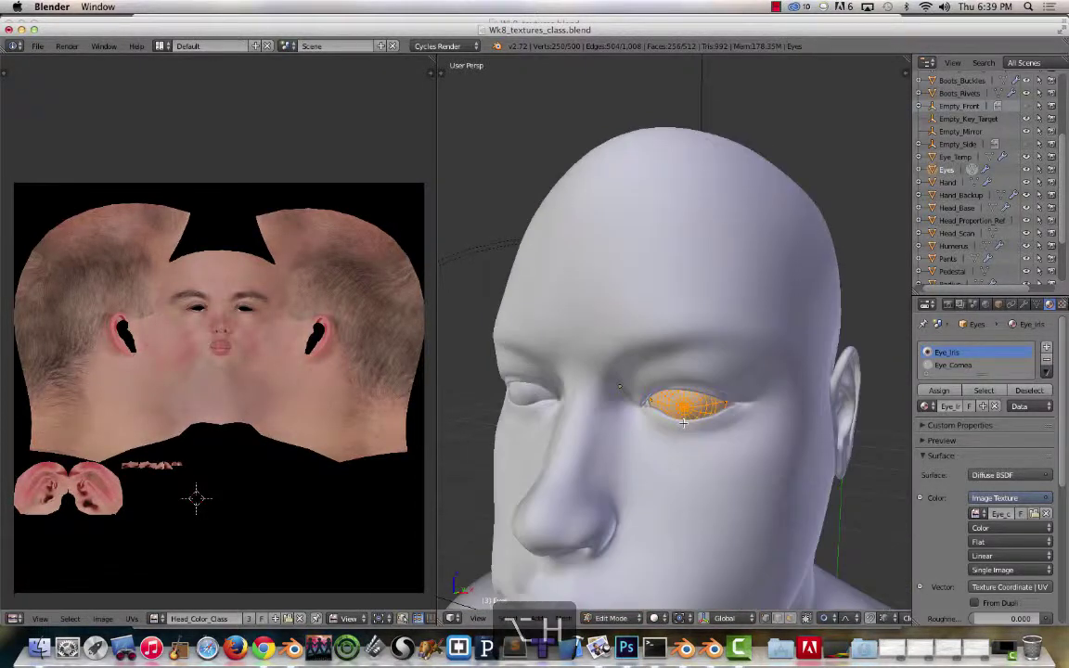
{"action": "middle_click_drag", "start_coordinate": [681, 442], "coordinate": [673, 355]}
{"action": "key", "text": "KP_Decimal"}
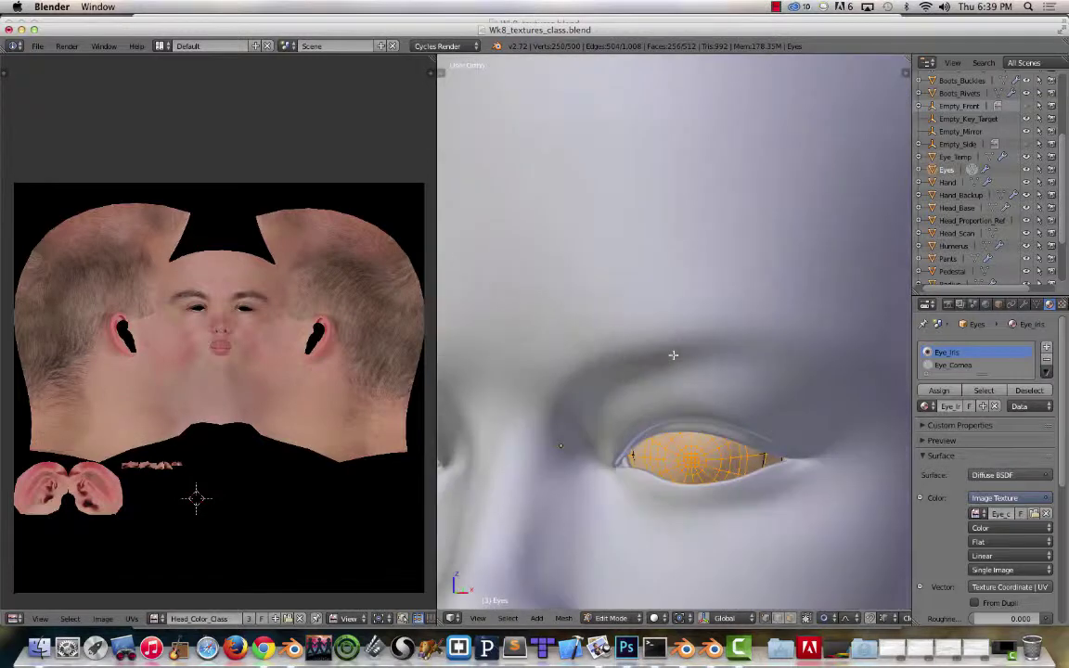
{"action": "key", "text": "KP_5"}
{"action": "middle_click_drag", "start_coordinate": [572, 382], "coordinate": [537, 374]}
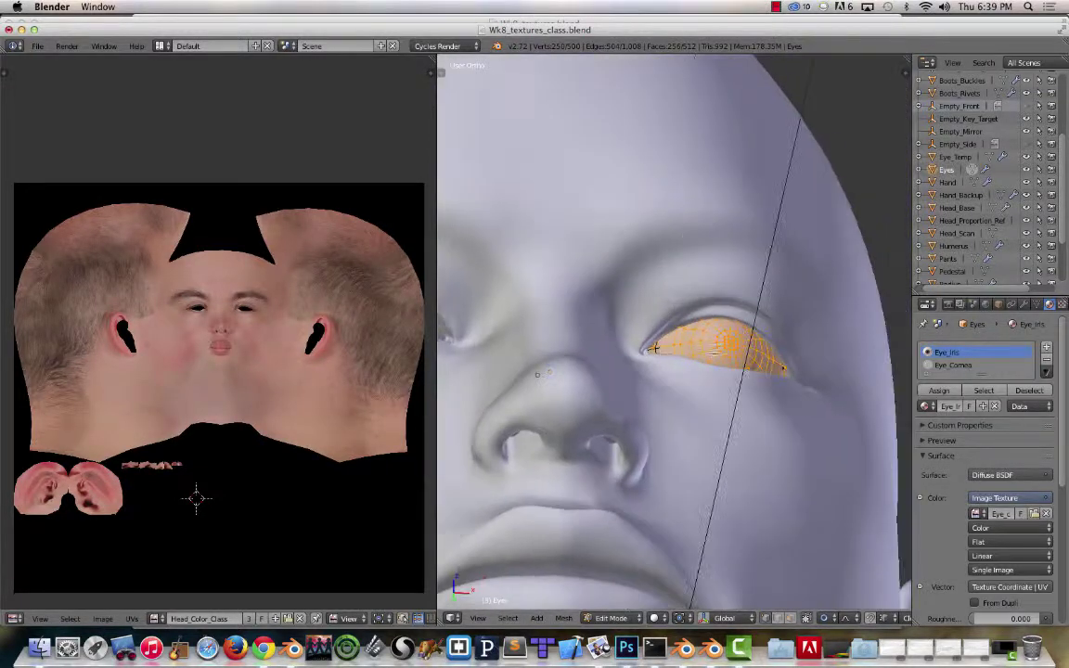
{"action": "scroll", "coordinate": [867, 386], "scroll_direction": "up", "scroll_amount": 6}
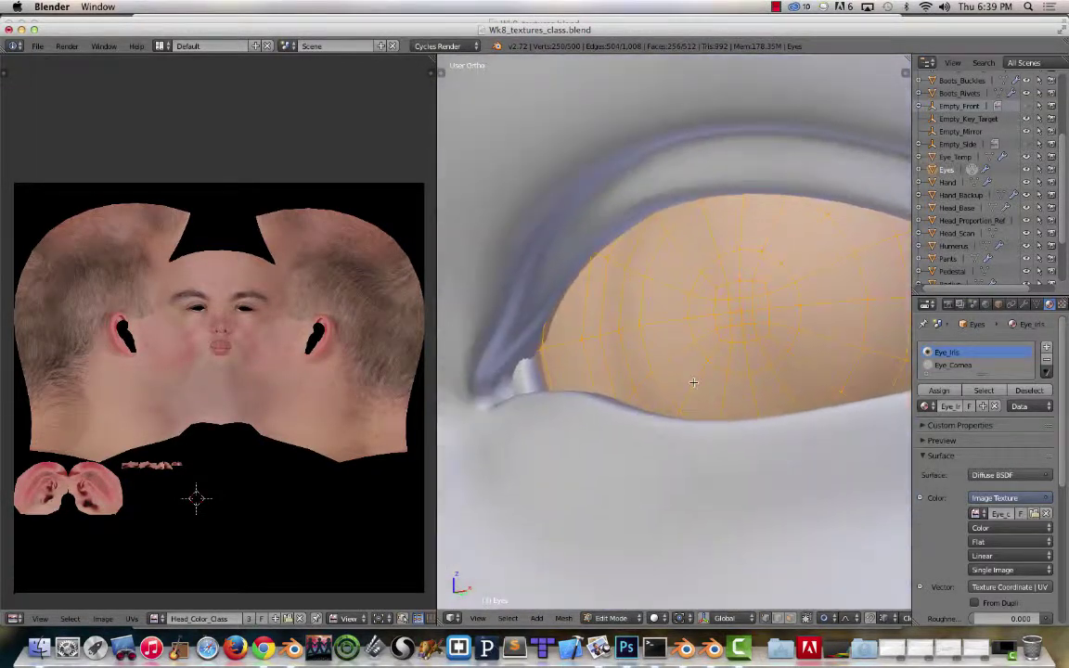
{"action": "middle_click_drag", "start_coordinate": [693, 382], "coordinate": [640, 355]}
{"action": "key", "text": "Tab"}
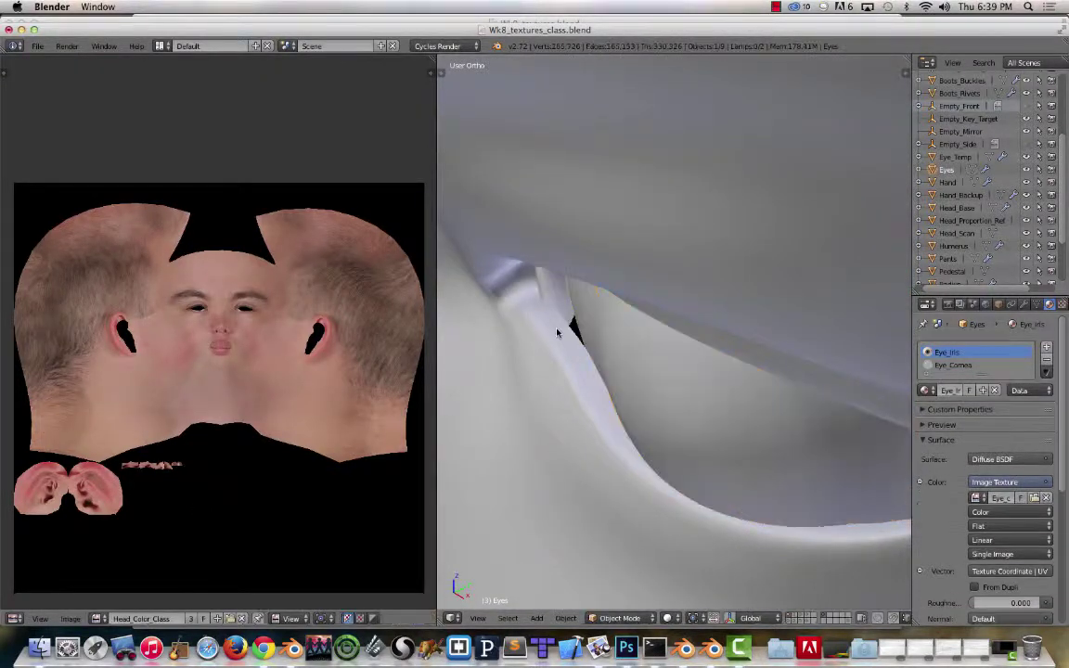
Step: Move the lower eyelid vertices of the Body mesh at the left eye's inner corner toward the eyeball with smooth proportional editing
{"action": "right_click", "coordinate": [559, 333]}
{"action": "key", "text": "Tab"}
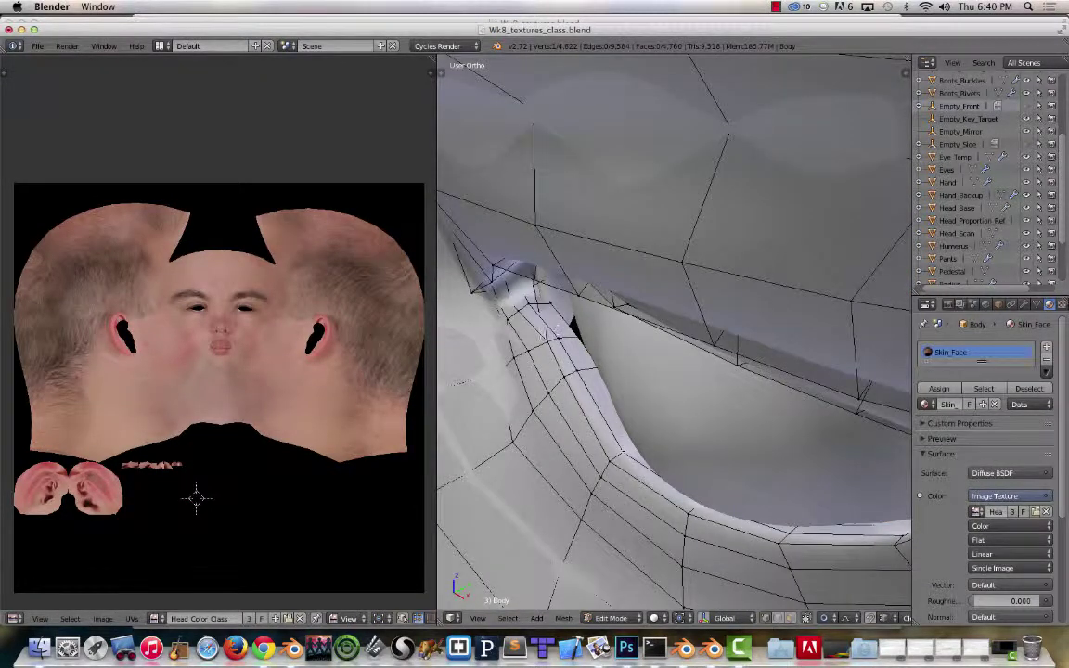
{"action": "mouse_move", "coordinate": [544, 320]}
{"action": "middle_mouse_down"}
{"action": "mouse_move", "coordinate": [568, 317]}
{"action": "mouse_move", "coordinate": [558, 321]}
{"action": "middle_mouse_up"}
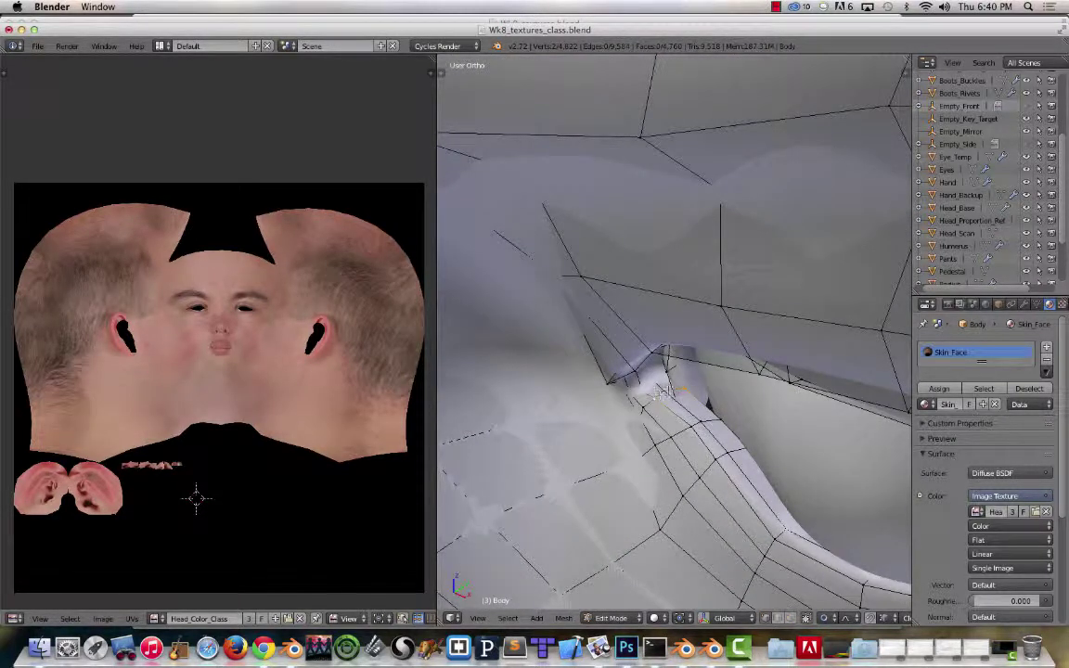
{"action": "middle_click_drag", "start_coordinate": [716, 409], "coordinate": [684, 406]}
{"action": "key", "text": "g"}
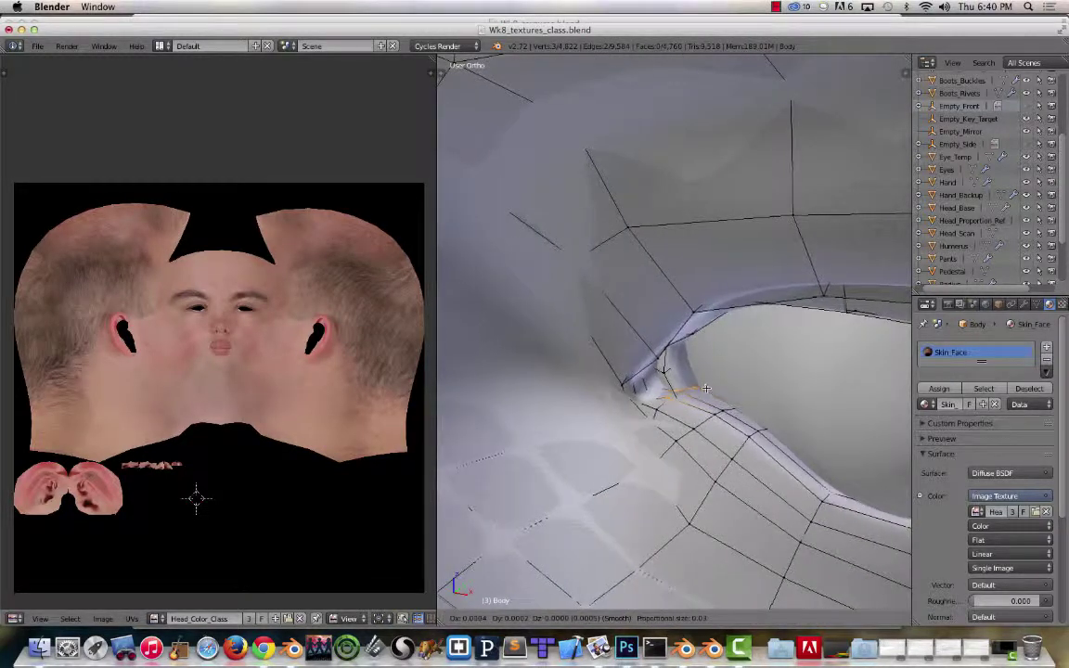
{"action": "scroll", "coordinate": [704, 386], "scroll_direction": "down", "scroll_amount": 6}
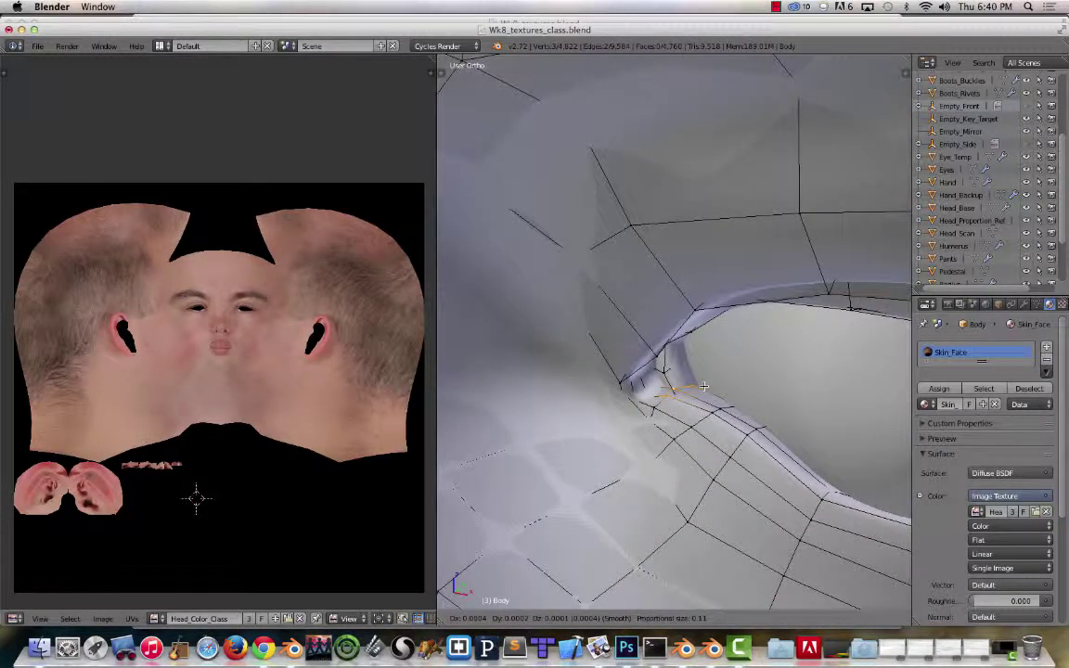
{"action": "scroll", "coordinate": [703, 386], "scroll_direction": "up", "scroll_amount": 3}
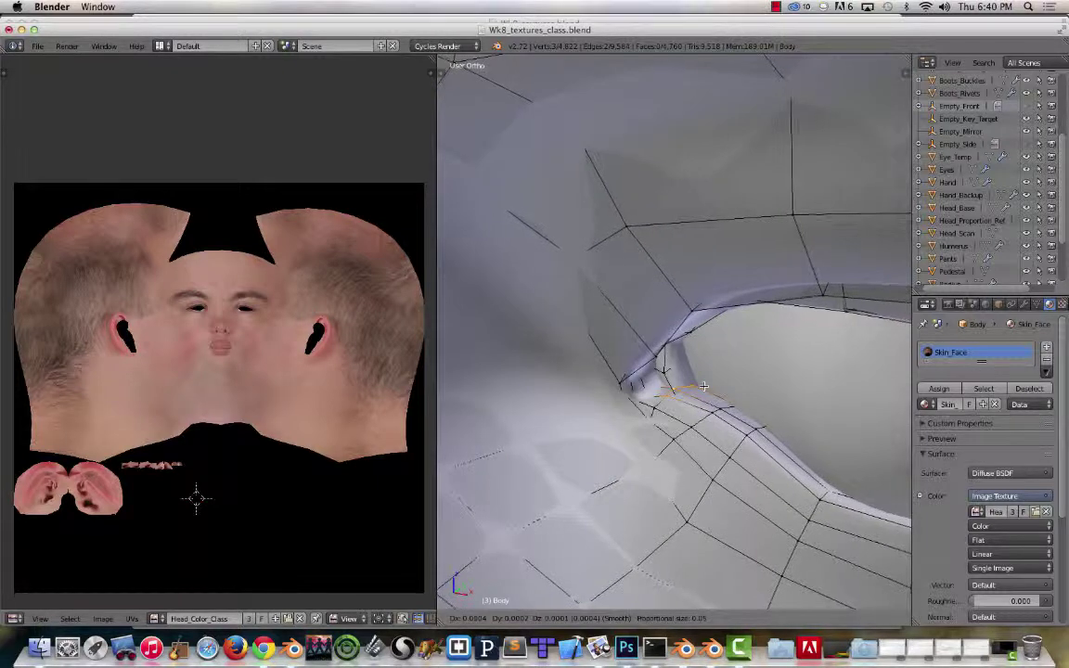
{"action": "scroll", "coordinate": [704, 385], "scroll_direction": "down", "scroll_amount": 10}
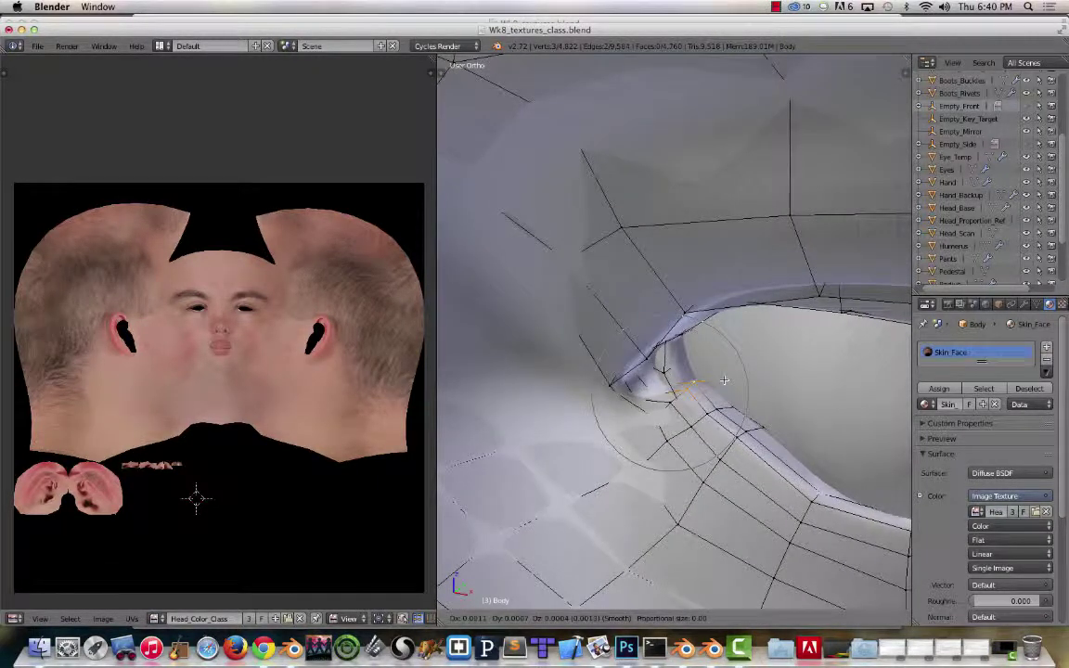
{"action": "left_click", "coordinate": [717, 382]}
{"action": "middle_click_drag", "start_coordinate": [717, 384], "coordinate": [720, 412]}
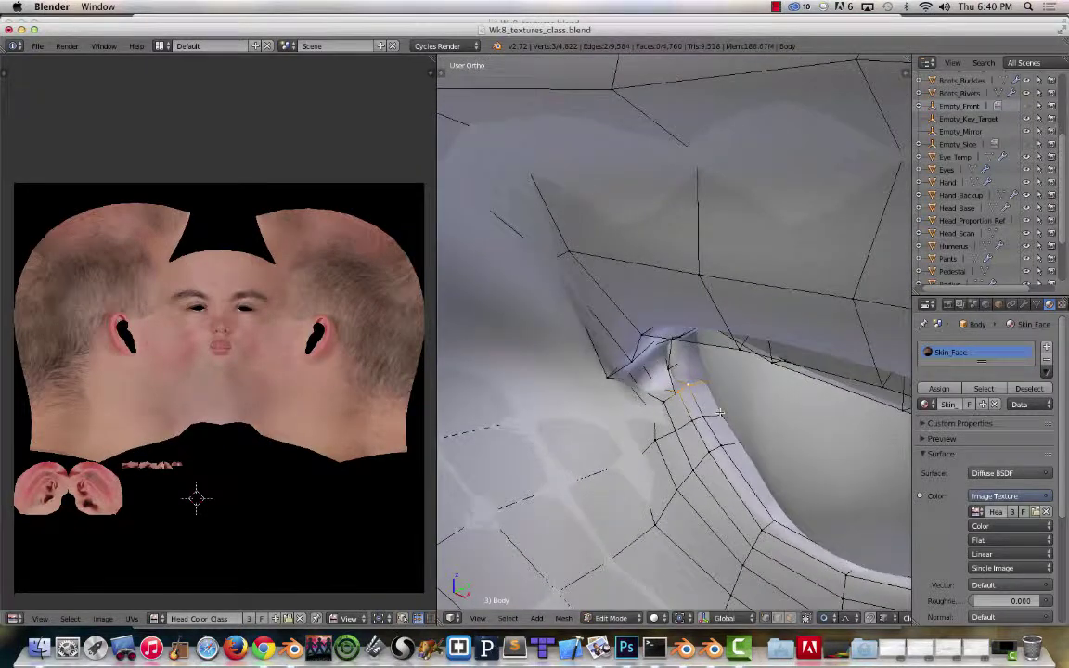
Step: Nudge the neighbouring lower eyelid vertices with smooth proportional editing and check the eyelids across the whole face
{"action": "key", "text": "g"}
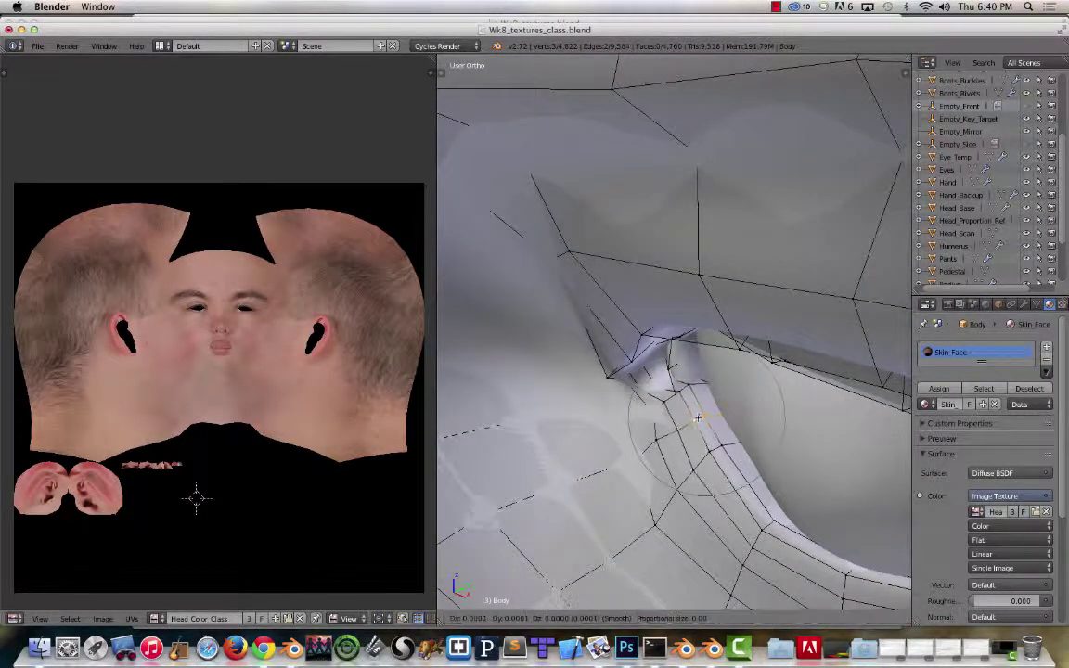
{"action": "left_click", "coordinate": [697, 419]}
{"action": "middle_click_drag", "start_coordinate": [697, 419], "coordinate": [766, 422]}
{"action": "scroll", "coordinate": [745, 383], "scroll_direction": "down", "scroll_amount": 10}
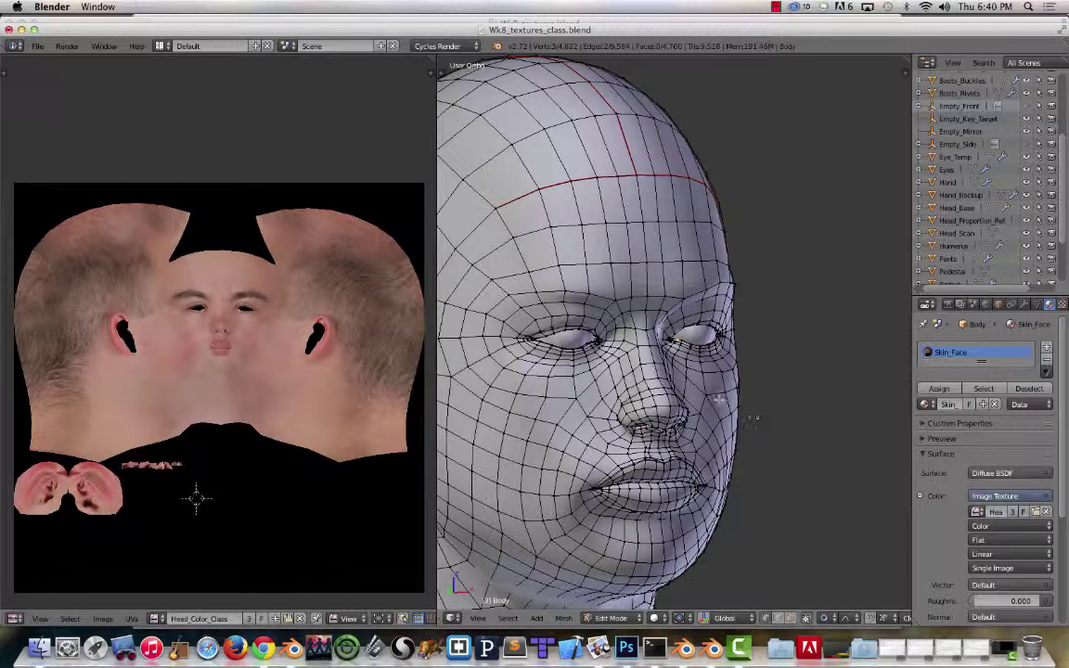